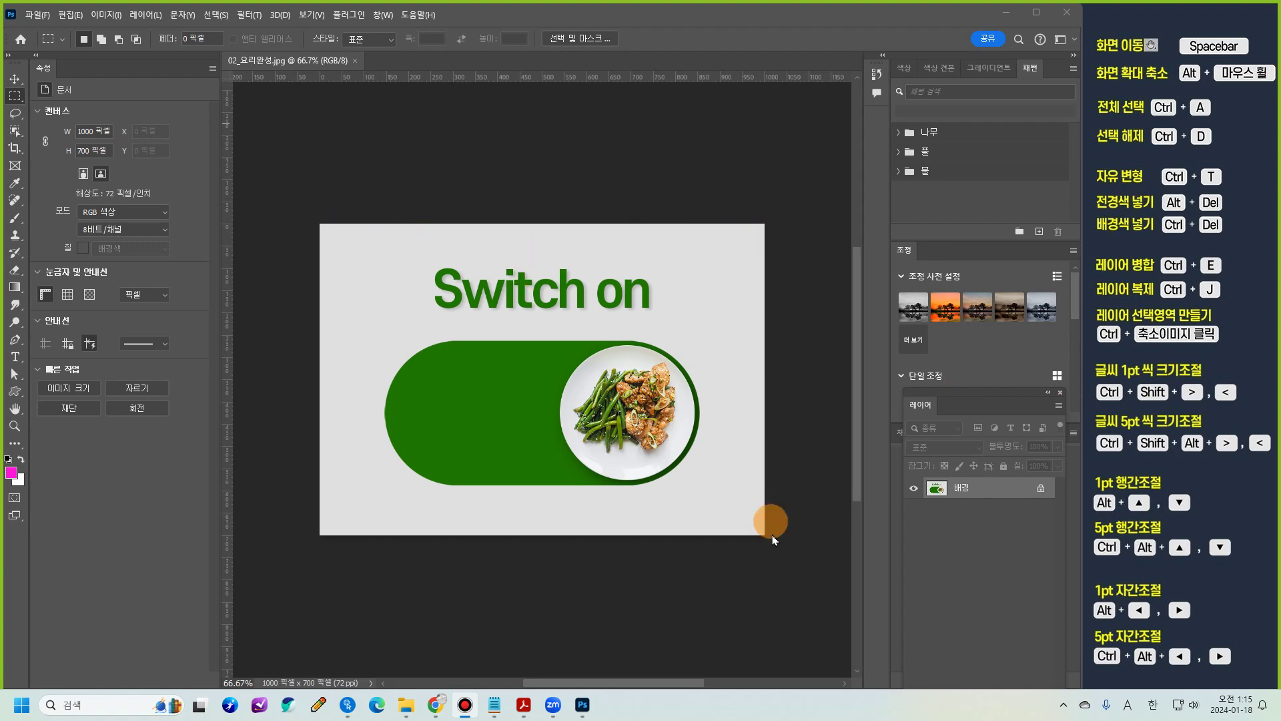
Step: Create a new 1000 x 700 pixel document at 72 pixels/inch in RGB color with a white background
click(44, 18)
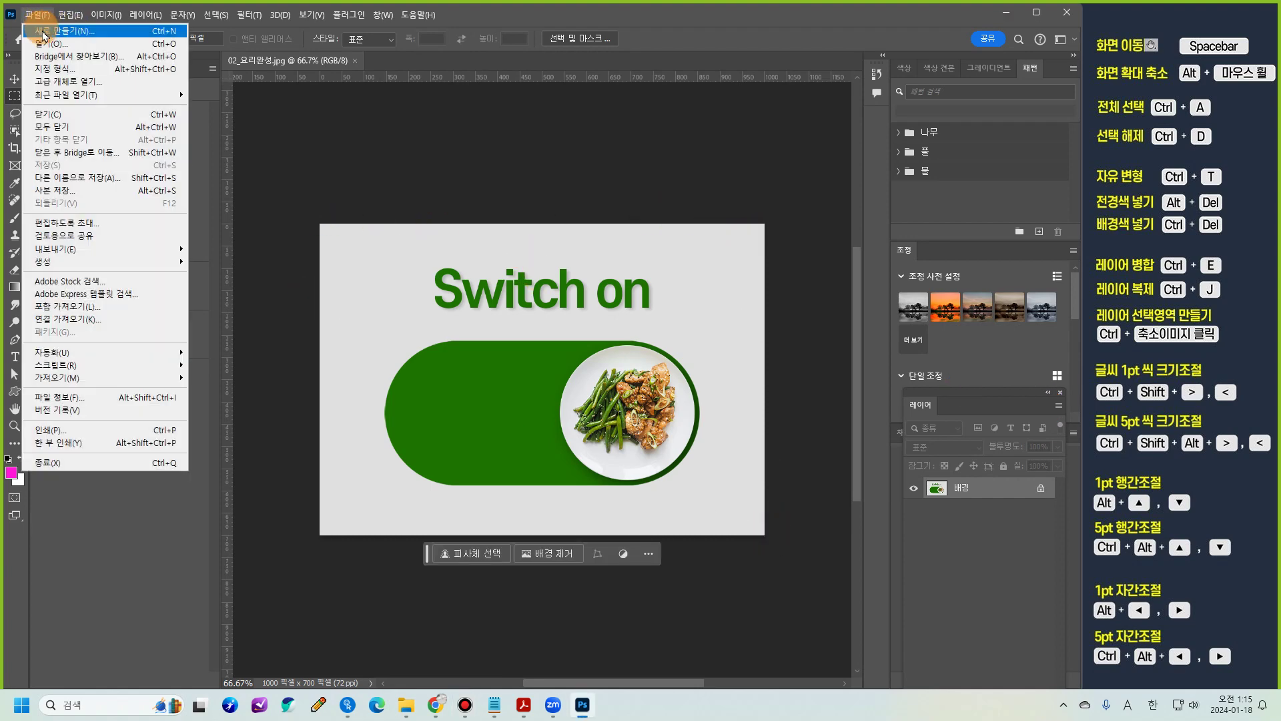
click(45, 32)
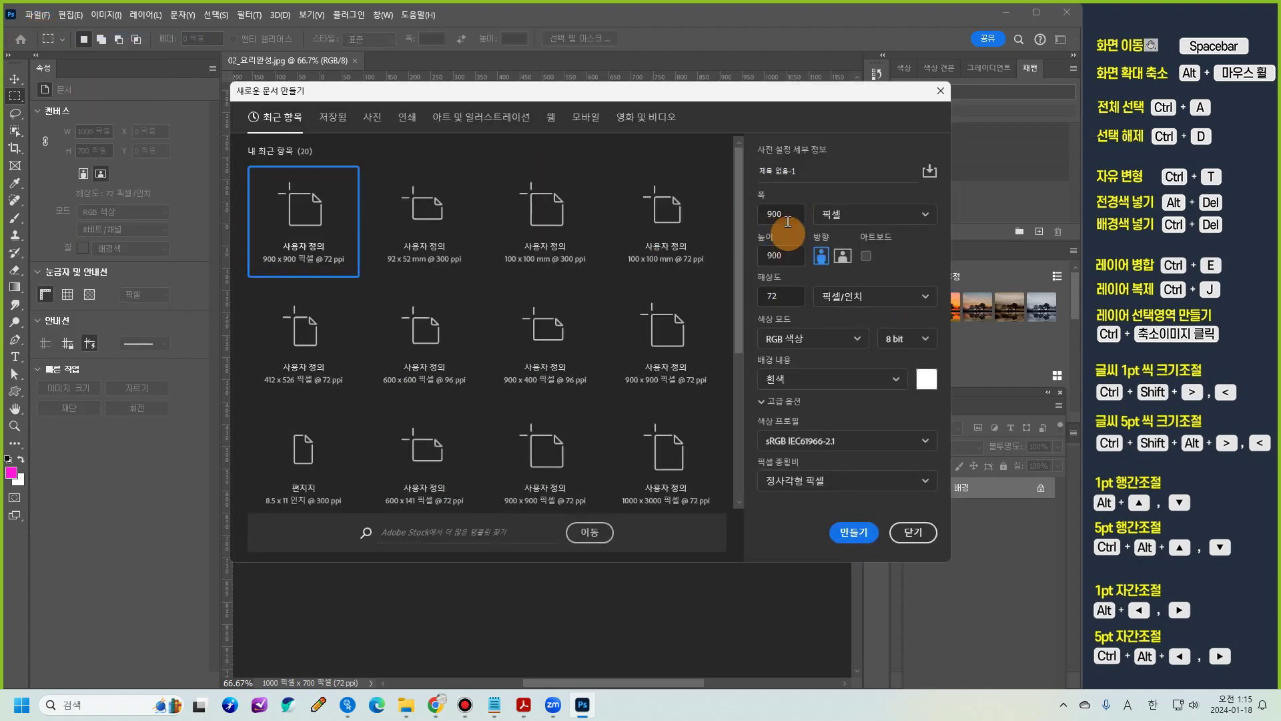
double_click(764, 212)
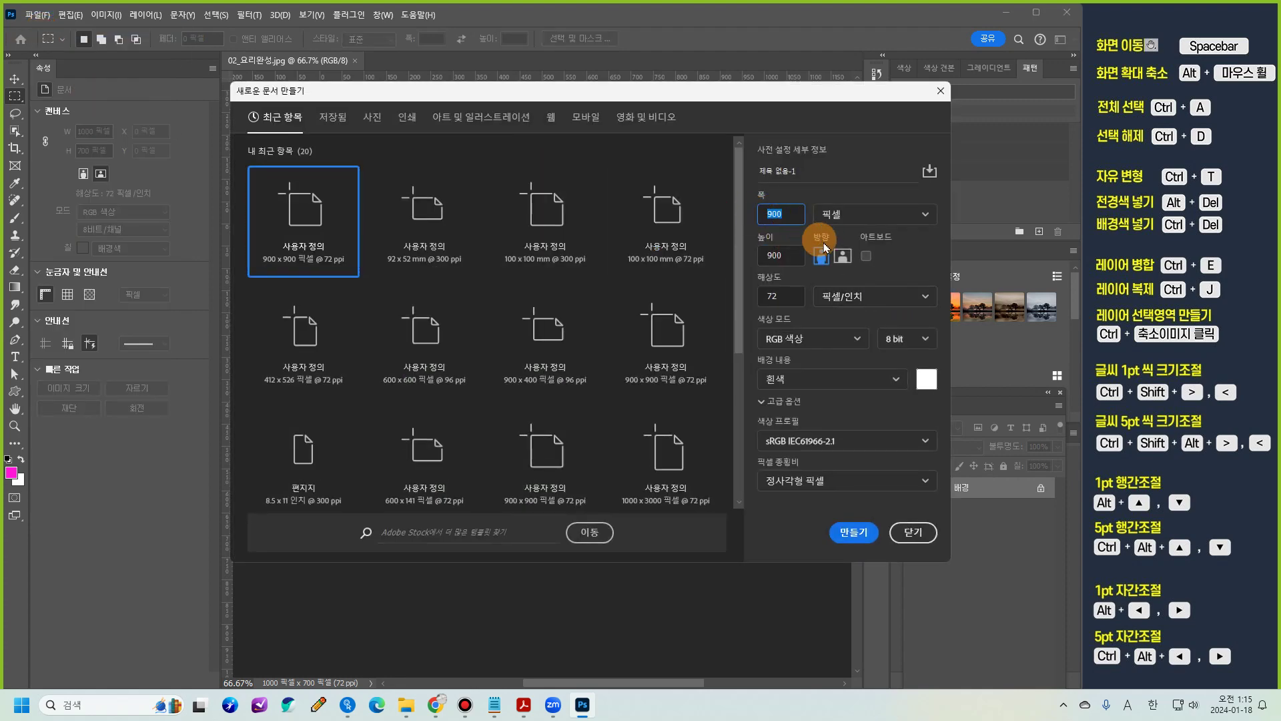
text(1000)
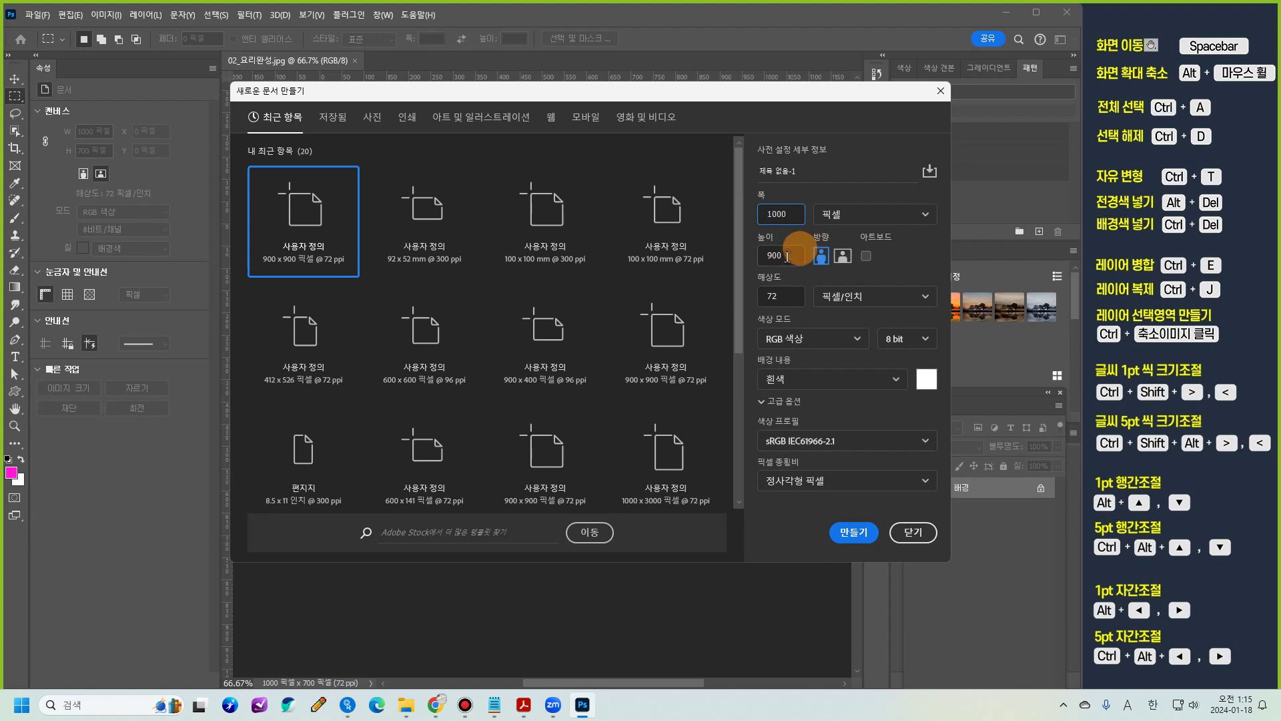
double_click(757, 257)
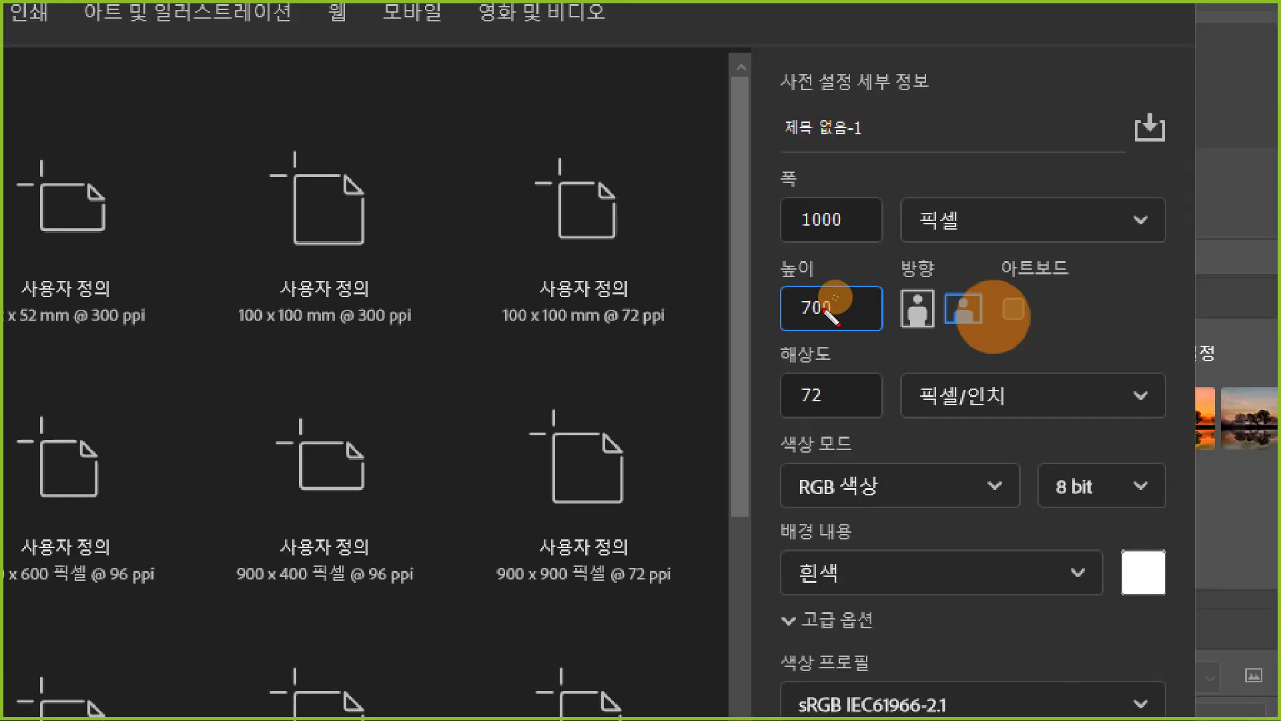
drag(792, 242, 866, 242)
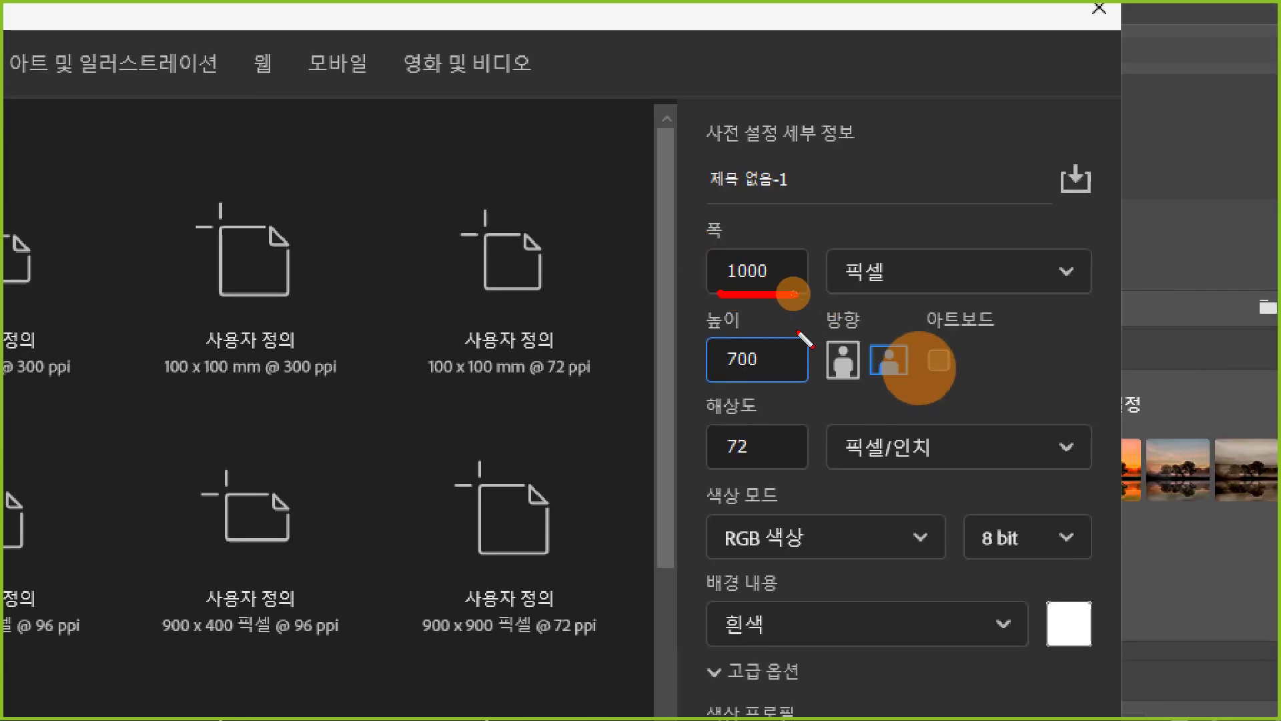
mouse_move(827, 295)
mouse_down()
mouse_move(838, 281)
mouse_move(916, 292)
mouse_up()
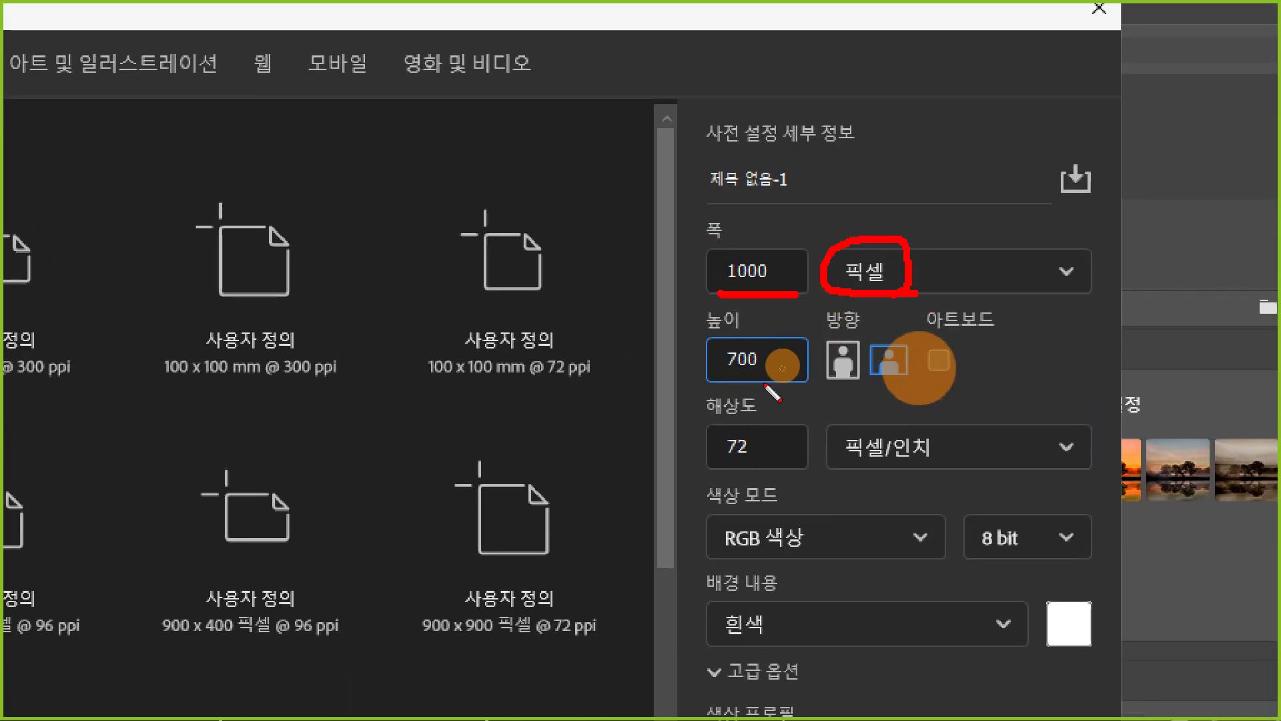
mouse_move(767, 337)
mouse_down()
mouse_move(718, 363)
mouse_move(782, 367)
mouse_up()
mouse_move(762, 464)
mouse_down()
mouse_move(720, 422)
mouse_move(762, 429)
mouse_move(763, 464)
mouse_up()
drag(708, 556, 837, 562)
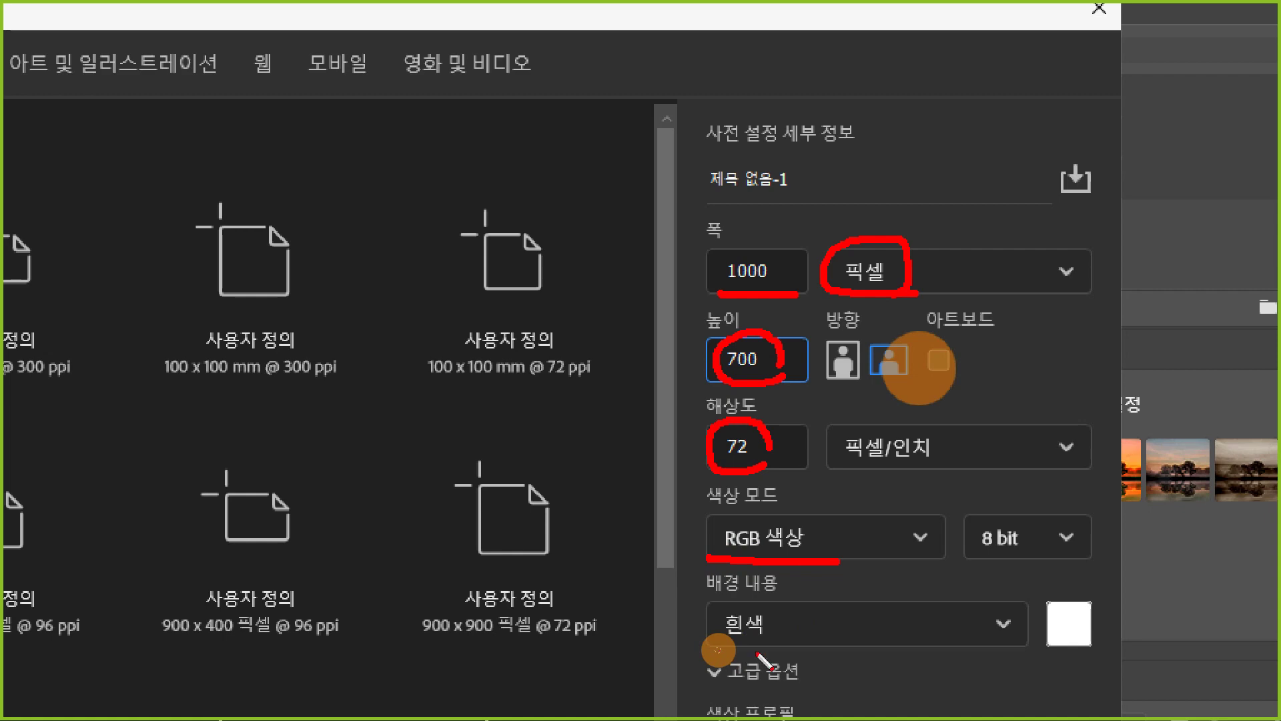
drag(715, 646, 800, 650)
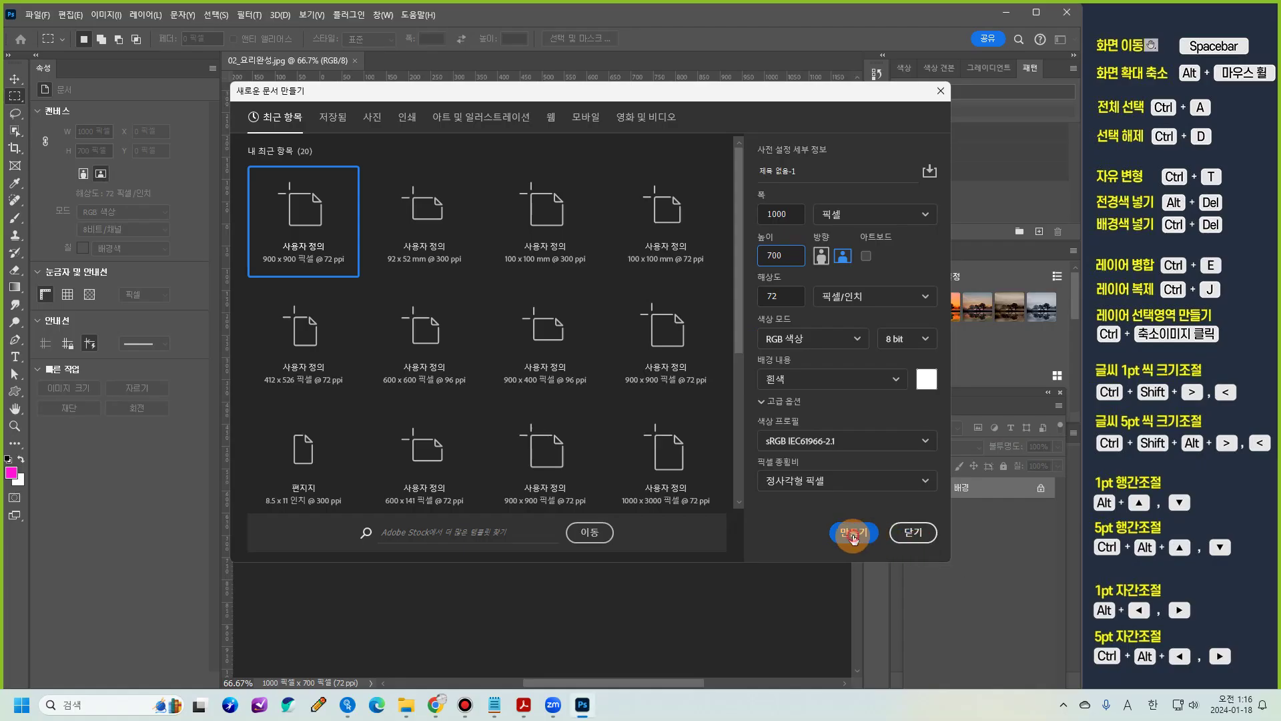
click(855, 535)
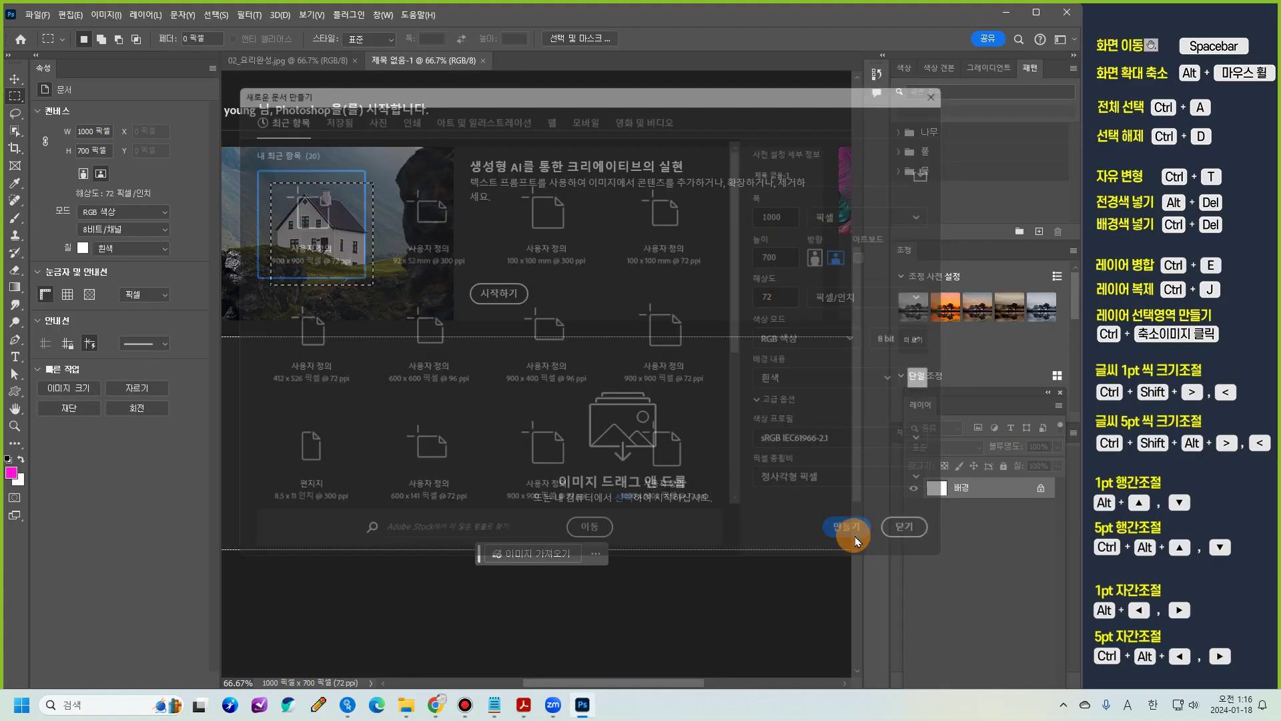
Step: Examine the finished reference design in 02_요리완성.jpg and return to the blank document
click(293, 61)
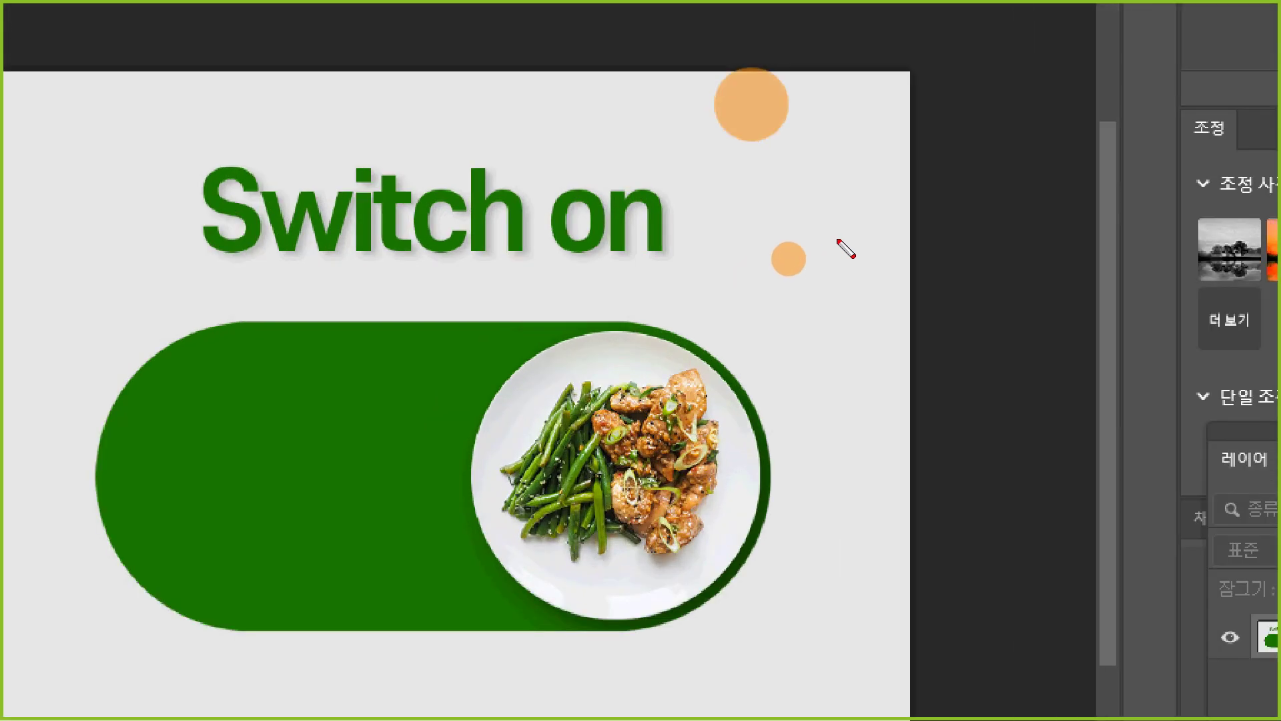
drag(729, 303, 721, 307)
mouse_move(816, 247)
mouse_down()
mouse_move(831, 223)
mouse_move(813, 262)
mouse_up()
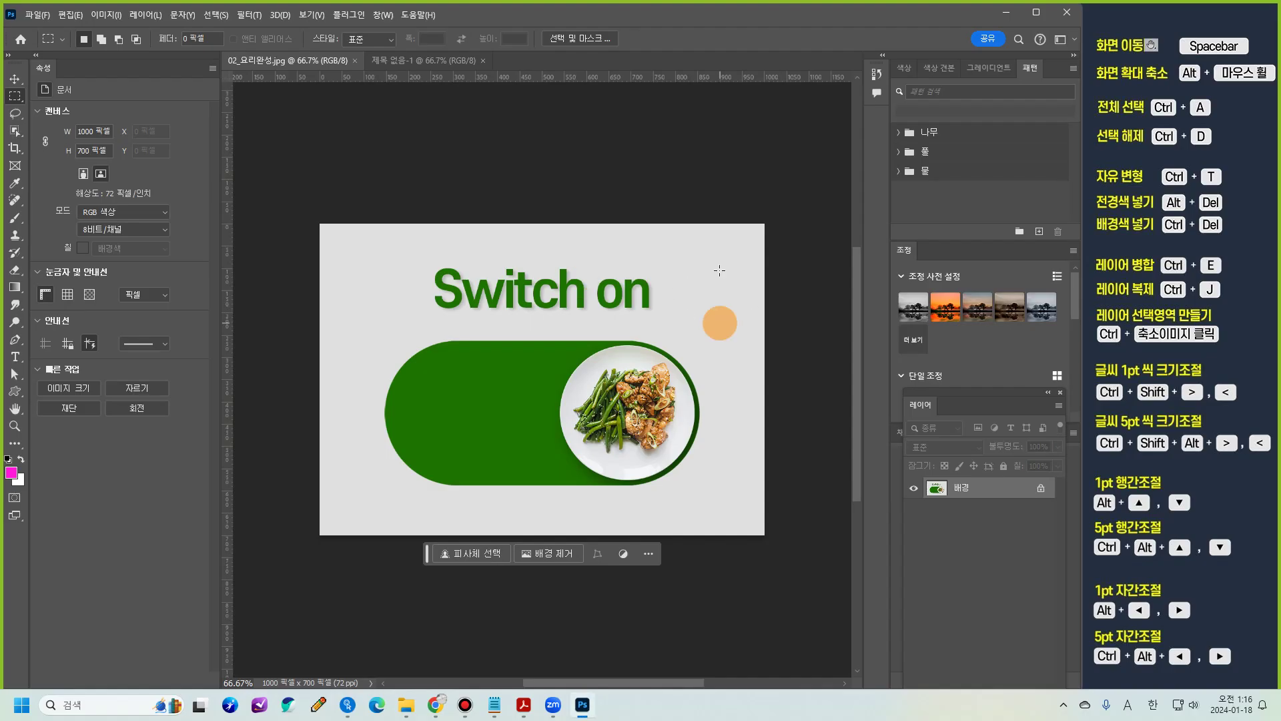
click(422, 62)
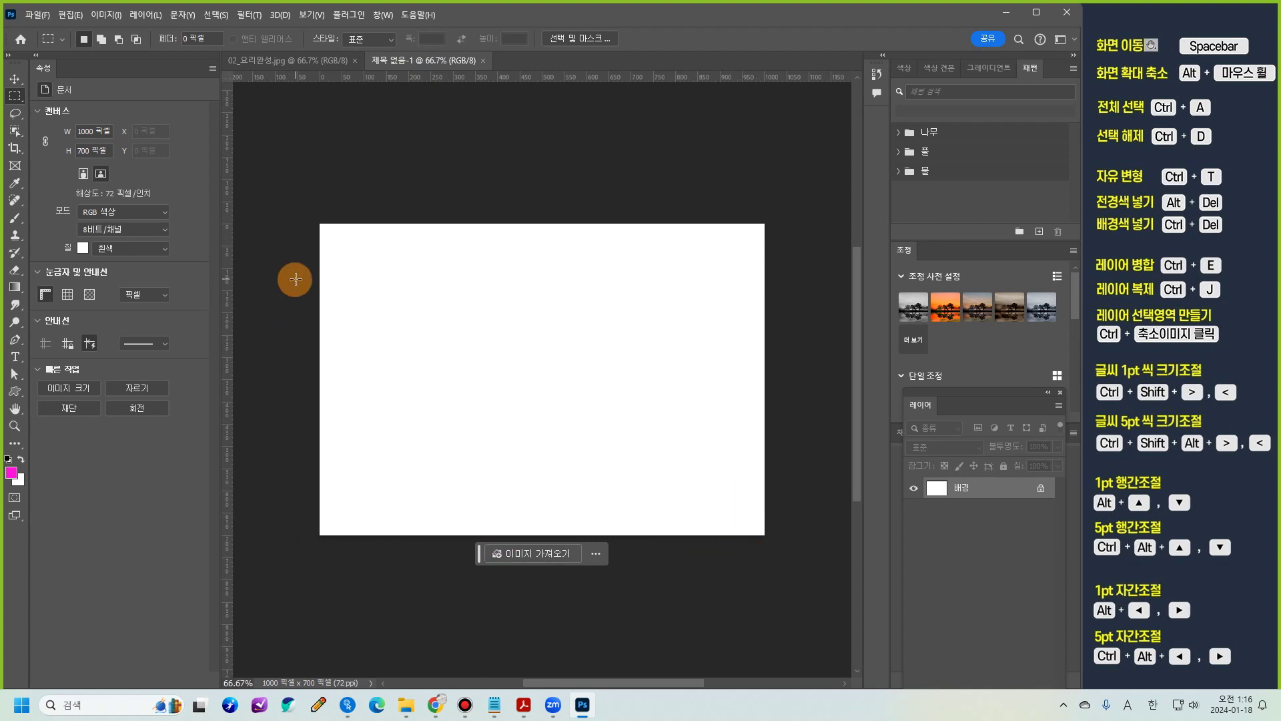
Step: Move the floating Layers panel so that it sits beside and partly over the blank canvas
drag(921, 401, 794, 137)
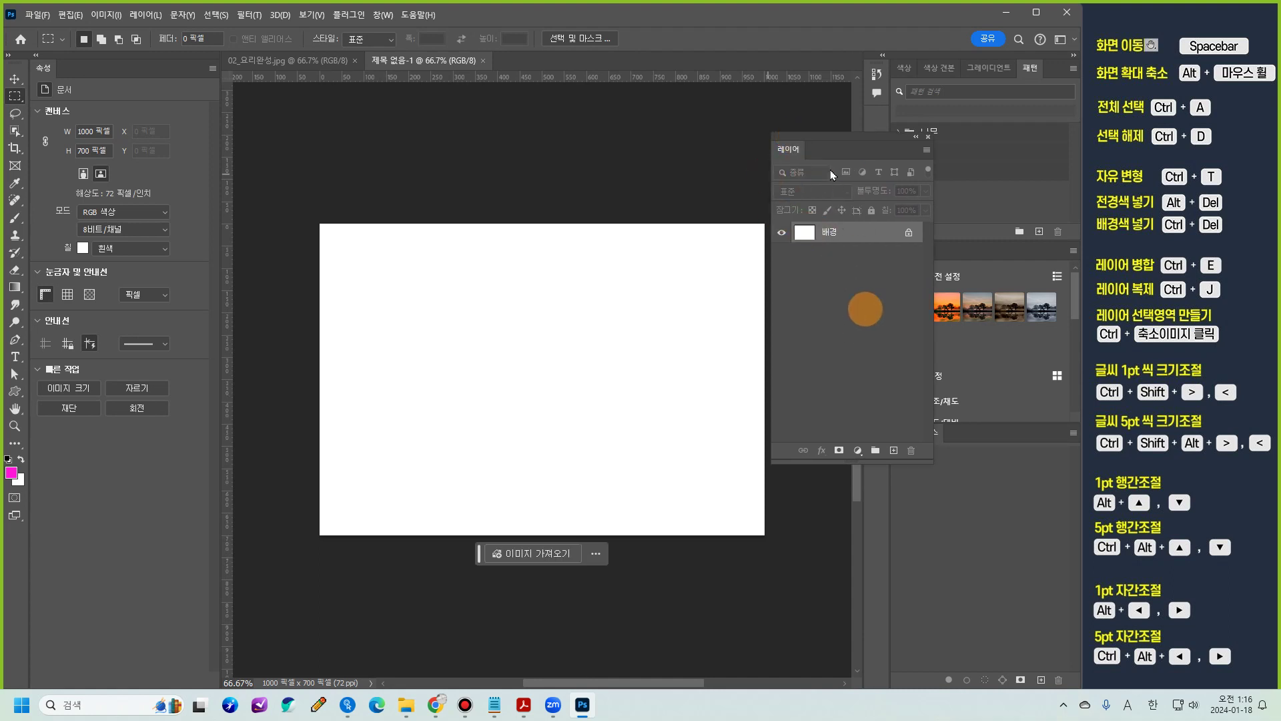
drag(795, 135, 751, 146)
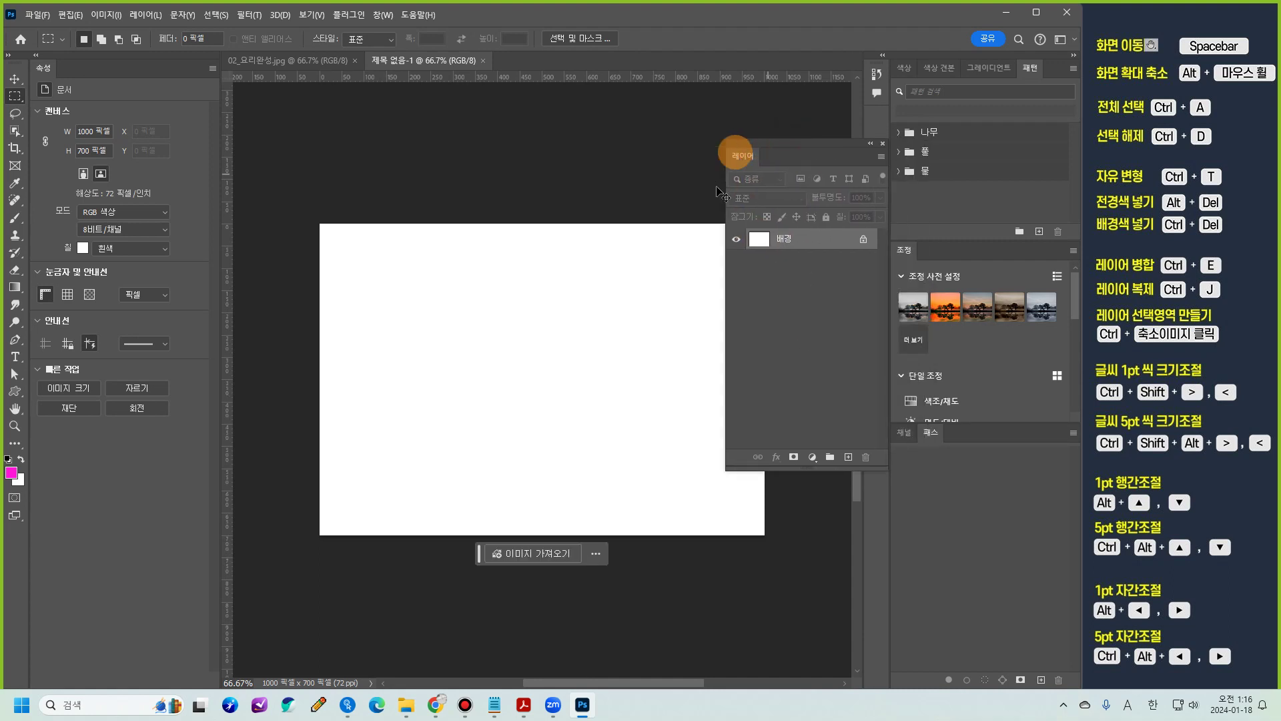
mouse_move(735, 272)
mouse_down()
mouse_move(774, 273)
mouse_move(756, 278)
mouse_move(751, 315)
mouse_move(795, 265)
mouse_move(834, 263)
mouse_move(808, 353)
mouse_up()
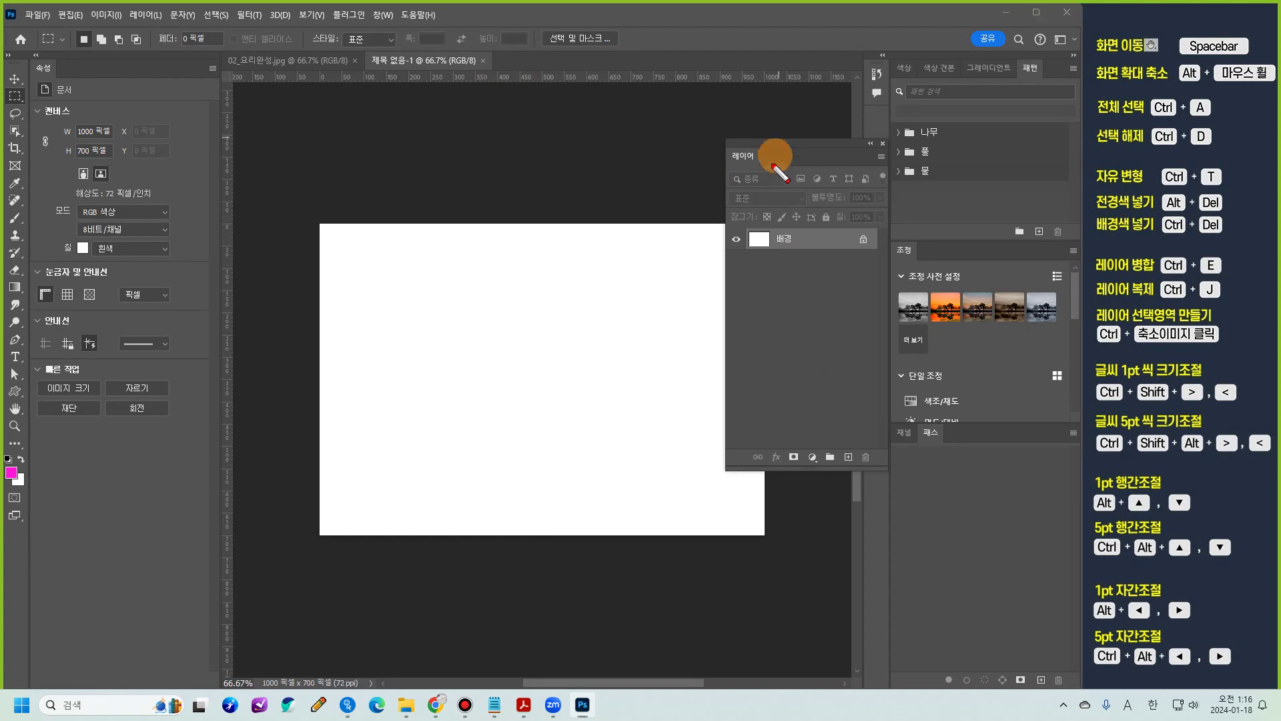
mouse_move(774, 164)
mouse_down()
mouse_move(730, 158)
mouse_move(749, 139)
mouse_move(768, 167)
mouse_up()
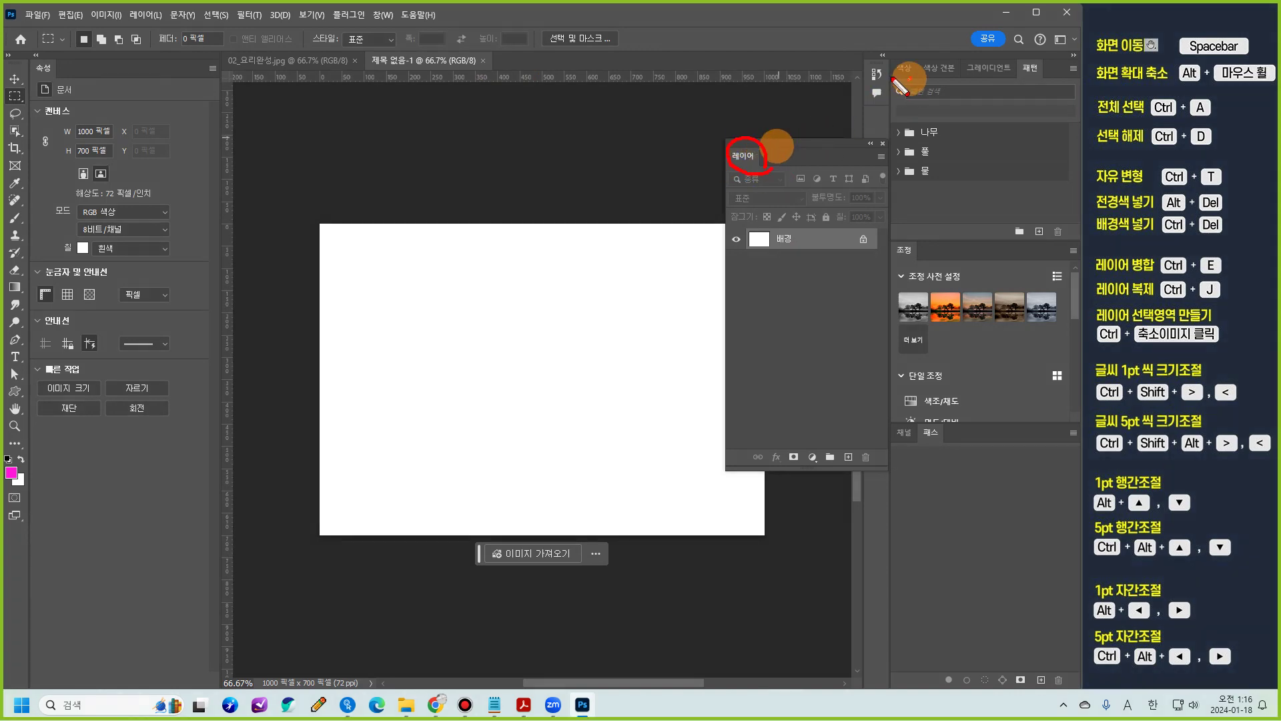
drag(901, 54, 916, 68)
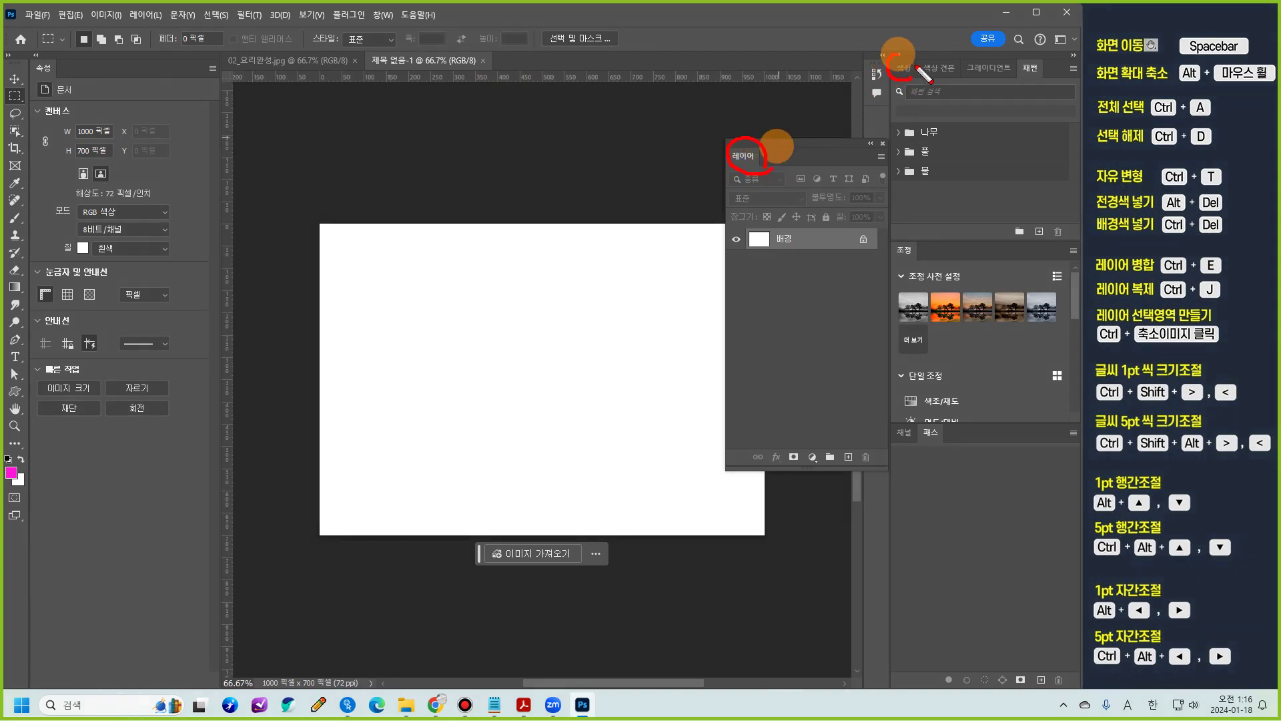
Step: Hide the Layers panel and show it again
click(386, 15)
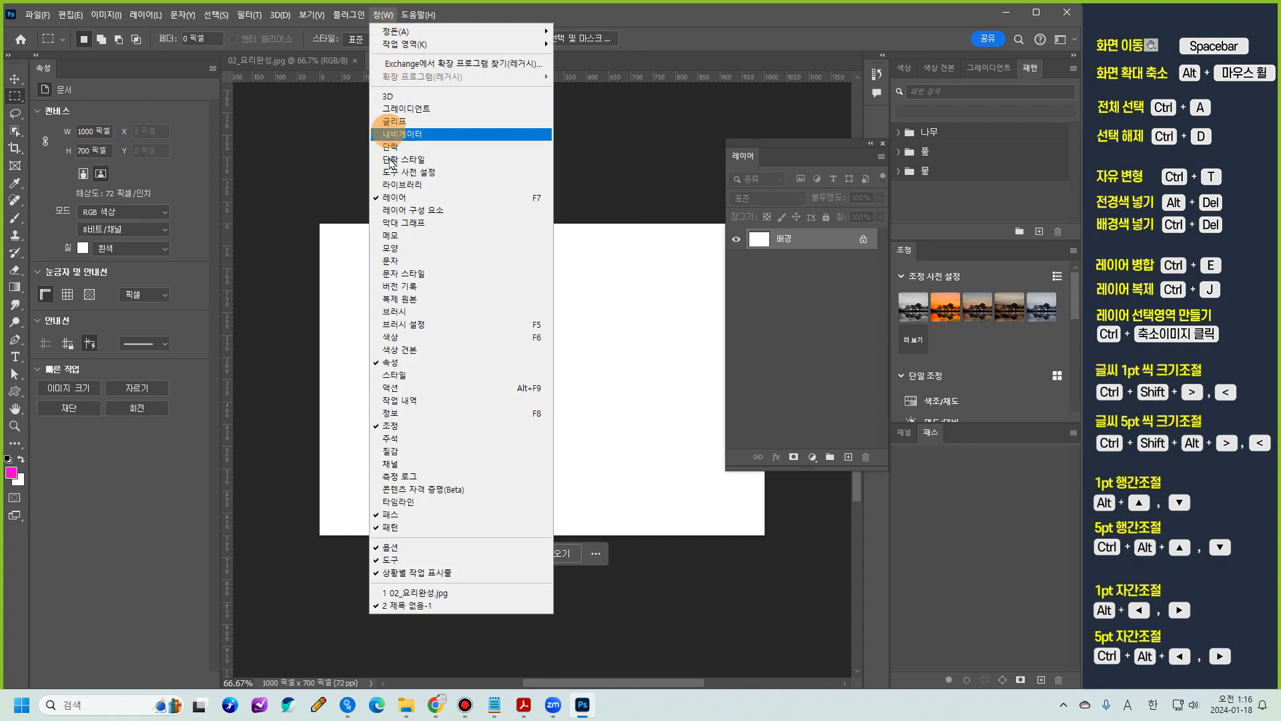
click(445, 200)
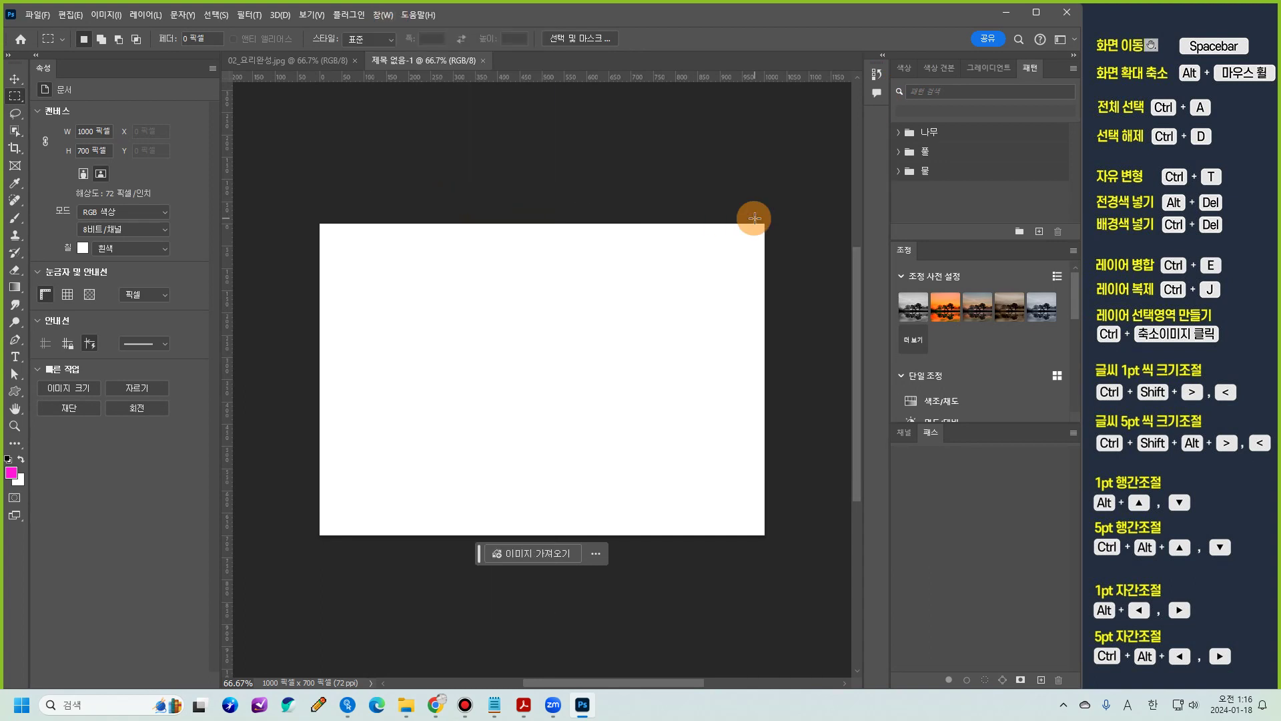
click(381, 17)
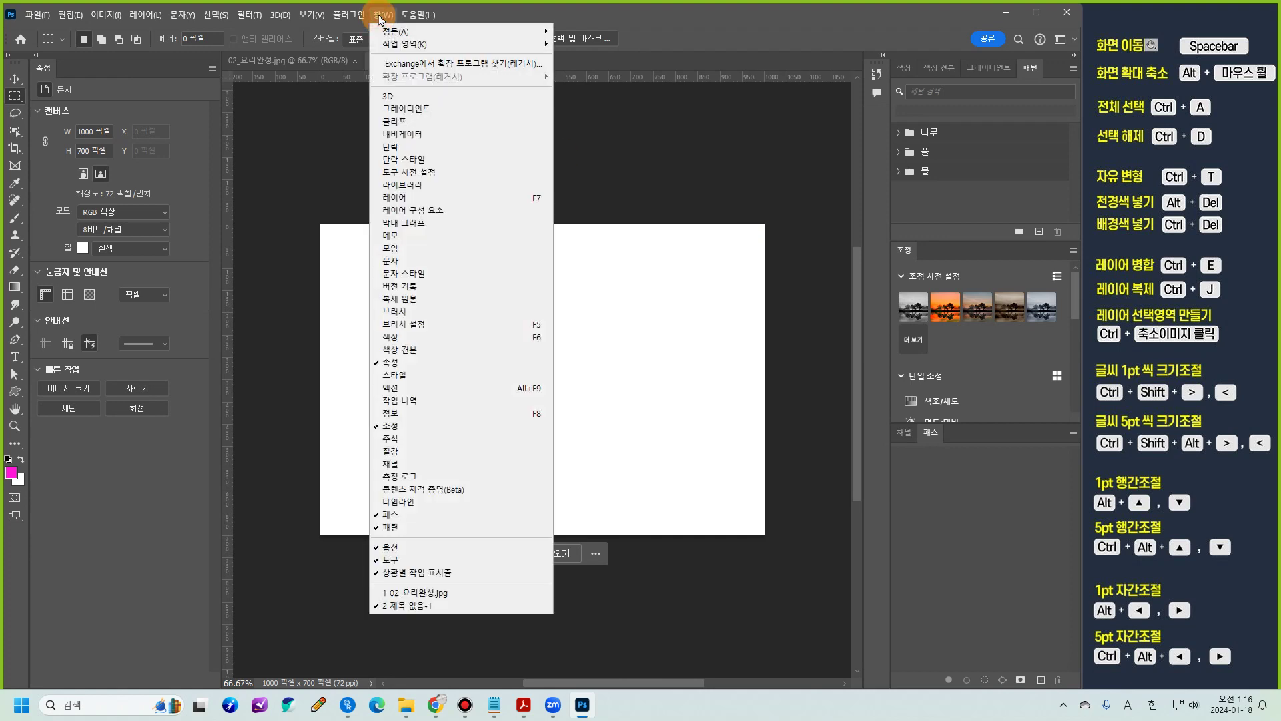
click(391, 199)
Step: Add a Solid Color fill layer above the background and pick light gray efefef for it
drag(750, 149, 764, 153)
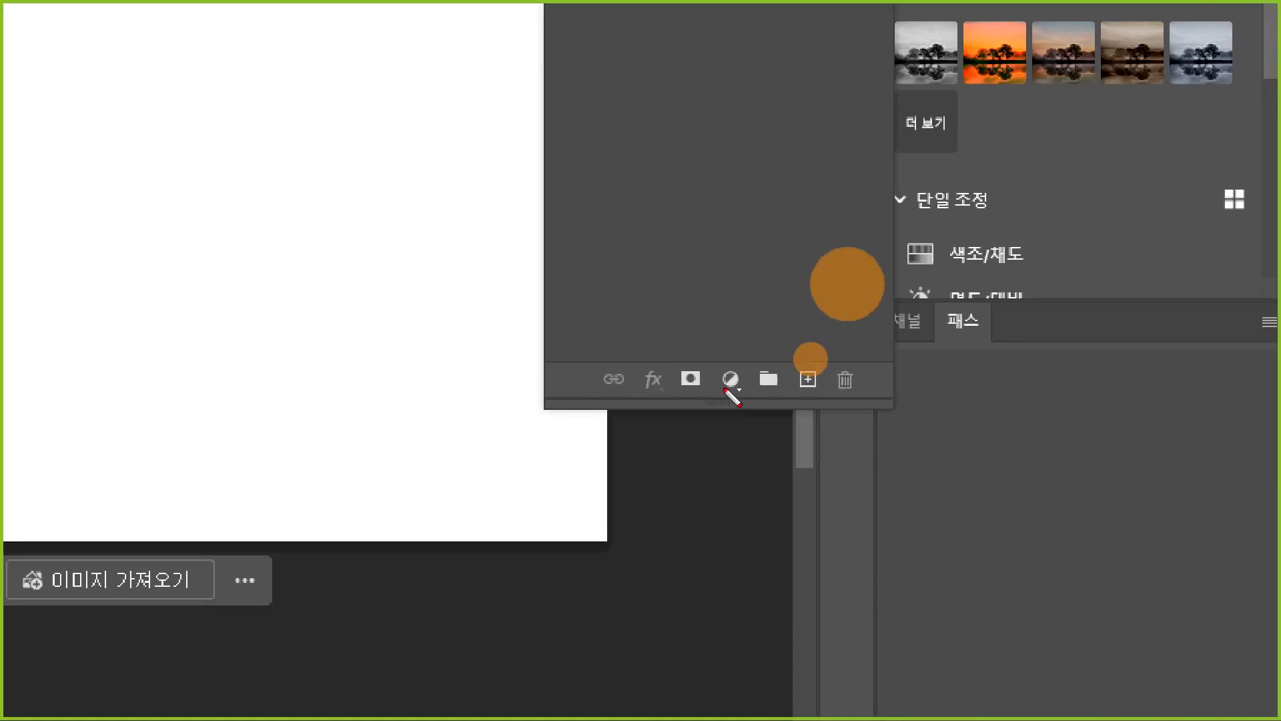
mouse_move(740, 399)
mouse_down()
mouse_move(717, 386)
mouse_move(741, 360)
mouse_up()
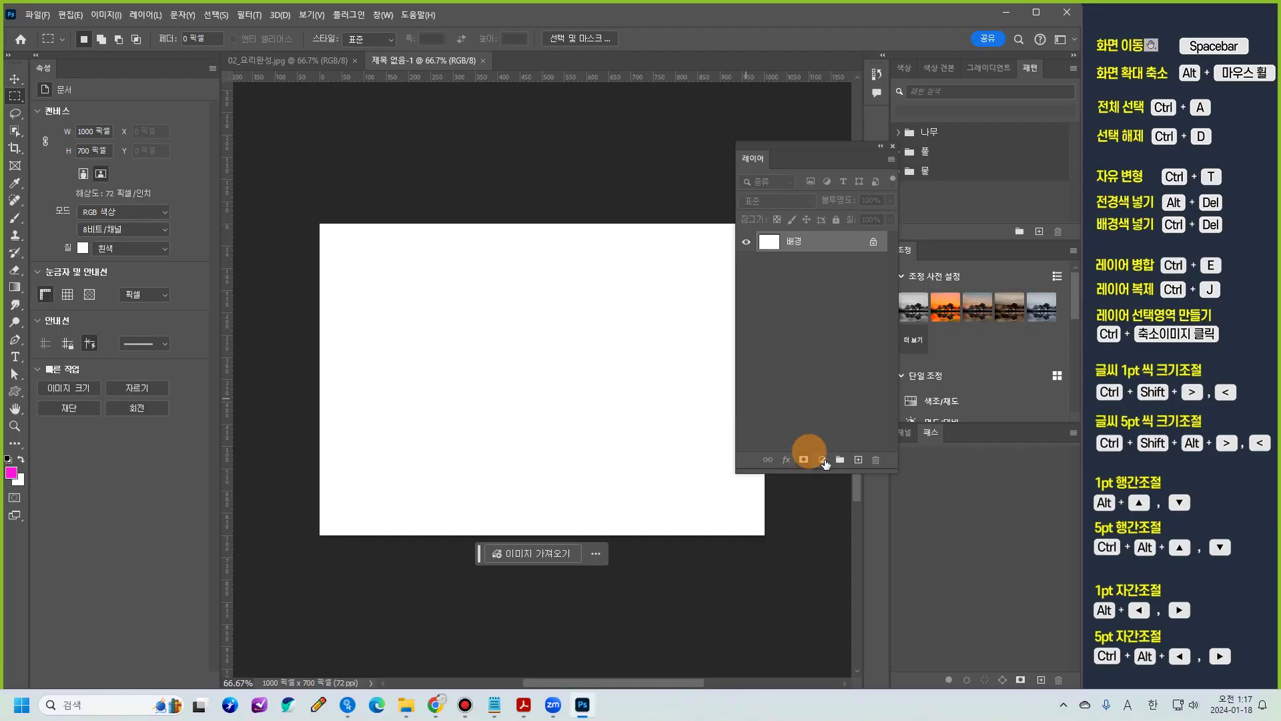
click(731, 379)
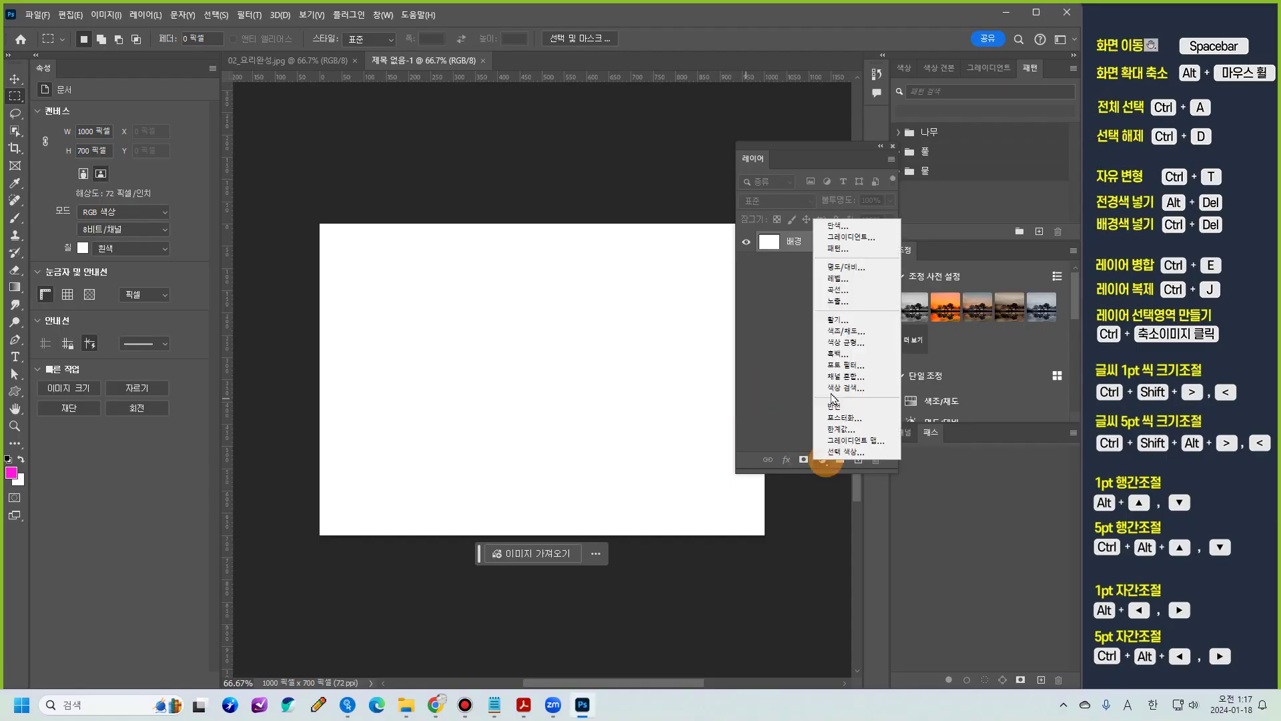
click(842, 230)
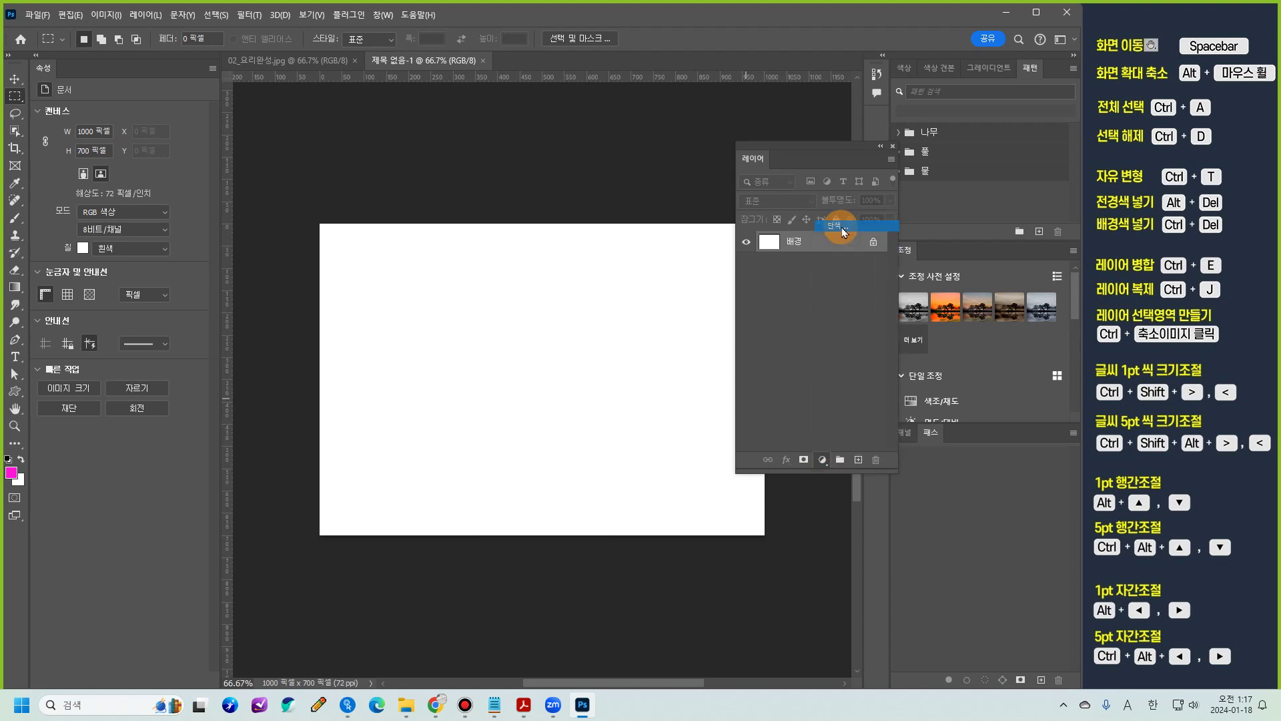
drag(687, 272, 666, 277)
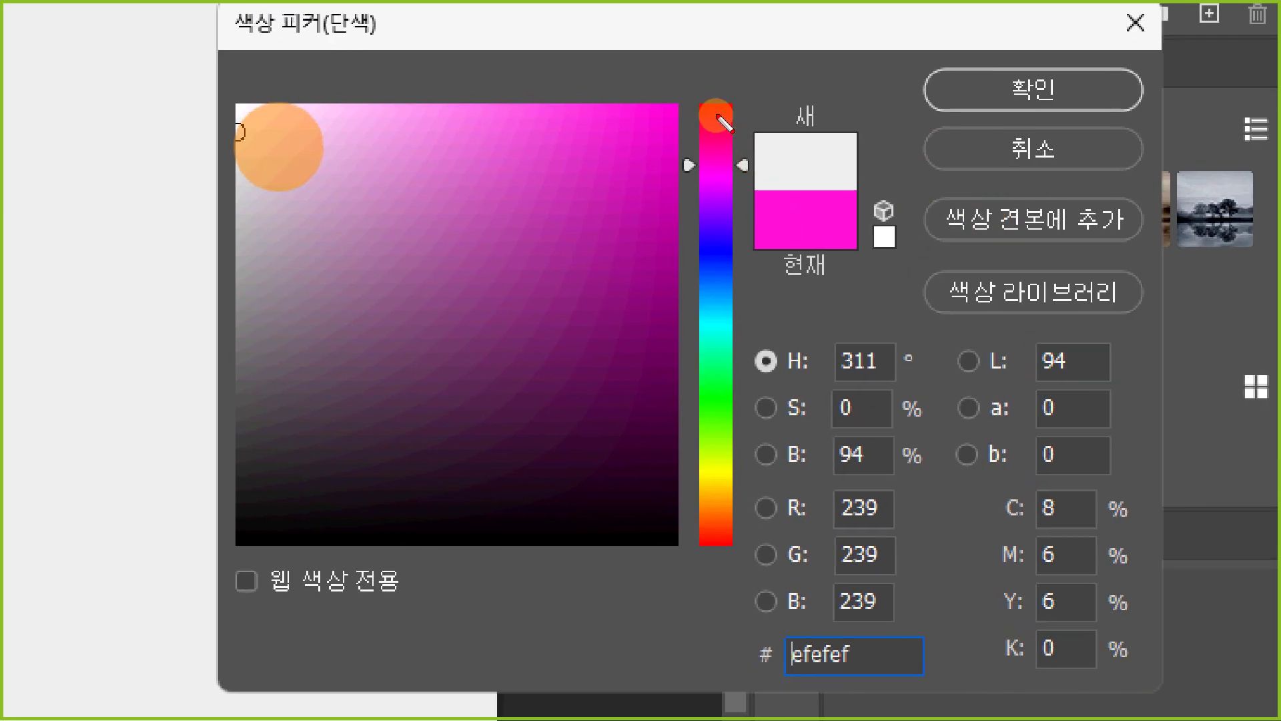
mouse_move(750, 167)
mouse_down()
mouse_move(660, 160)
mouse_move(721, 149)
mouse_move(754, 172)
mouse_up()
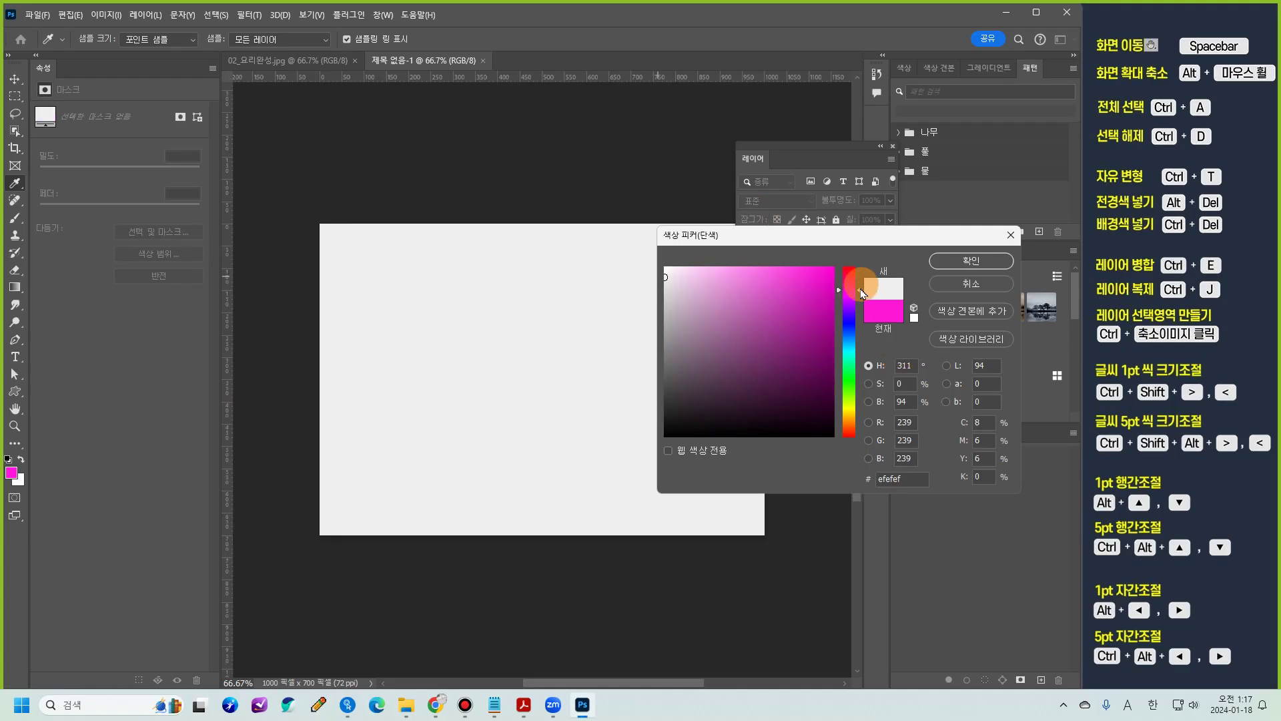
Step: Try other hues and purple shades such as 996496 and c987c5 for the fill color
click(716, 364)
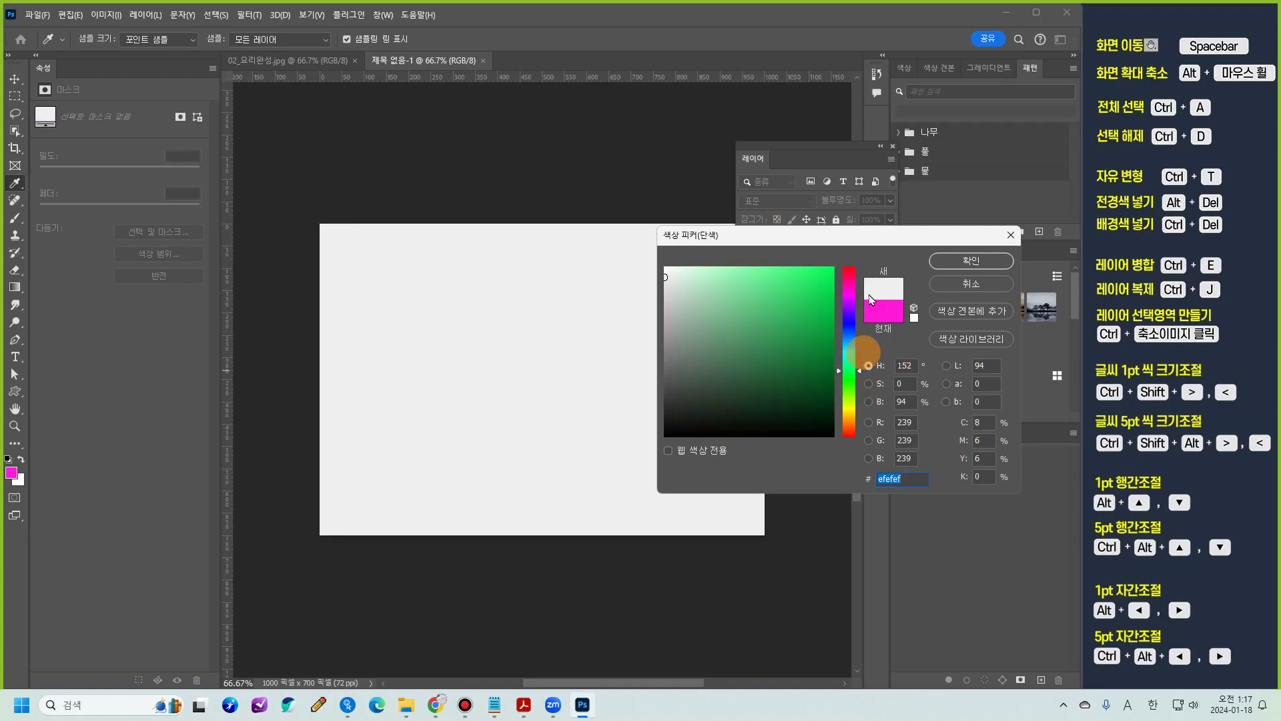
mouse_move(872, 300)
mouse_down()
mouse_move(861, 284)
mouse_move(860, 434)
mouse_move(873, 295)
mouse_up()
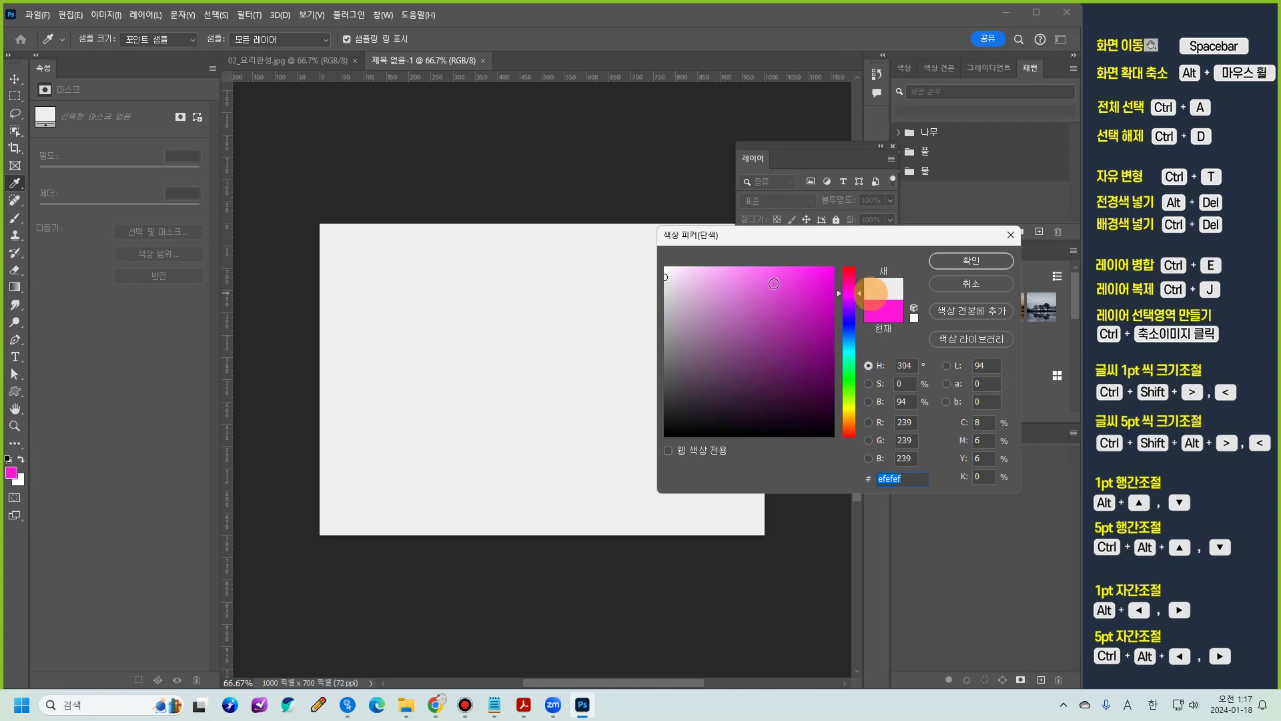
mouse_move(738, 278)
mouse_down()
mouse_move(723, 281)
mouse_move(747, 299)
mouse_move(724, 334)
mouse_up()
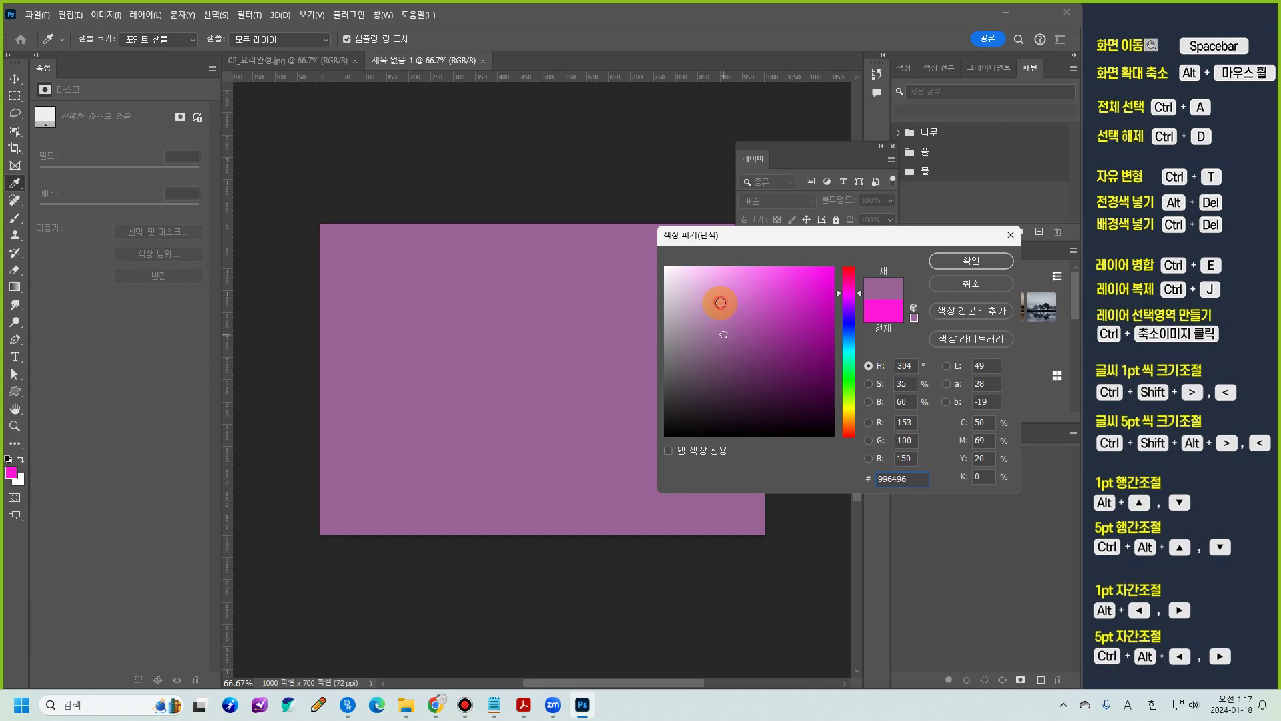
click(720, 303)
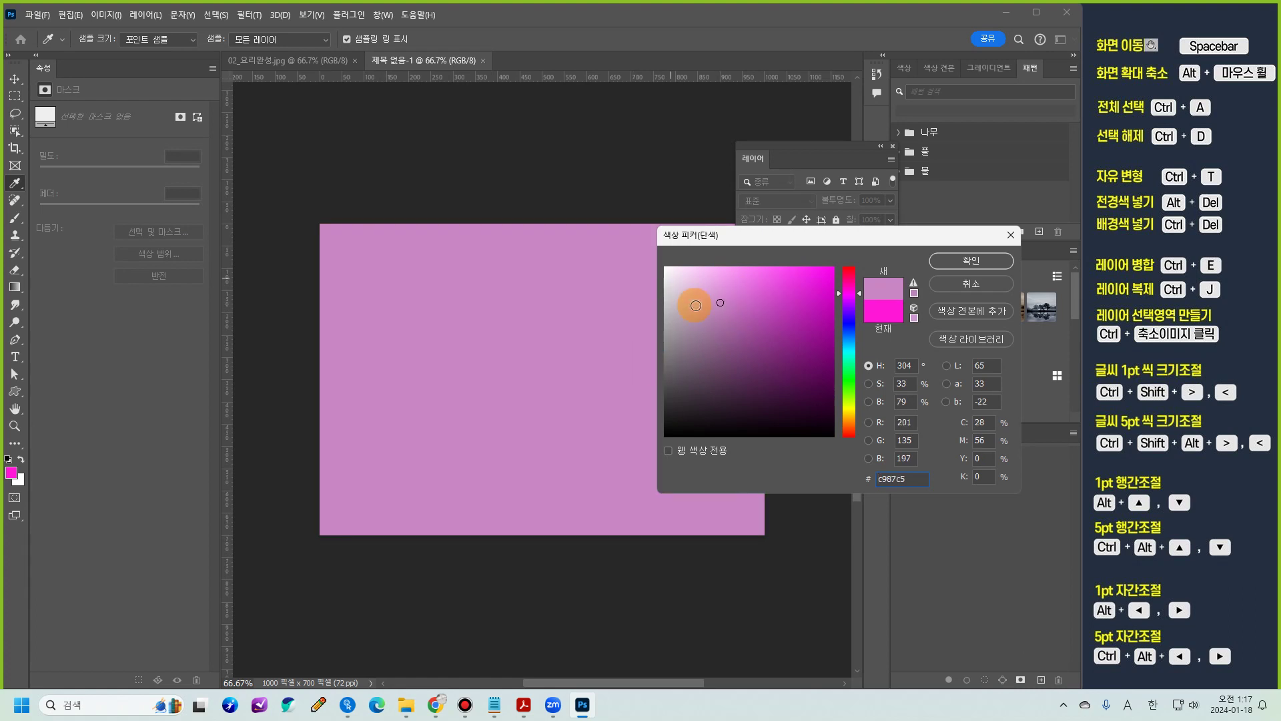
Step: Set the Solid Color fill layer's color to light gray e9e9e9
drag(675, 281, 664, 281)
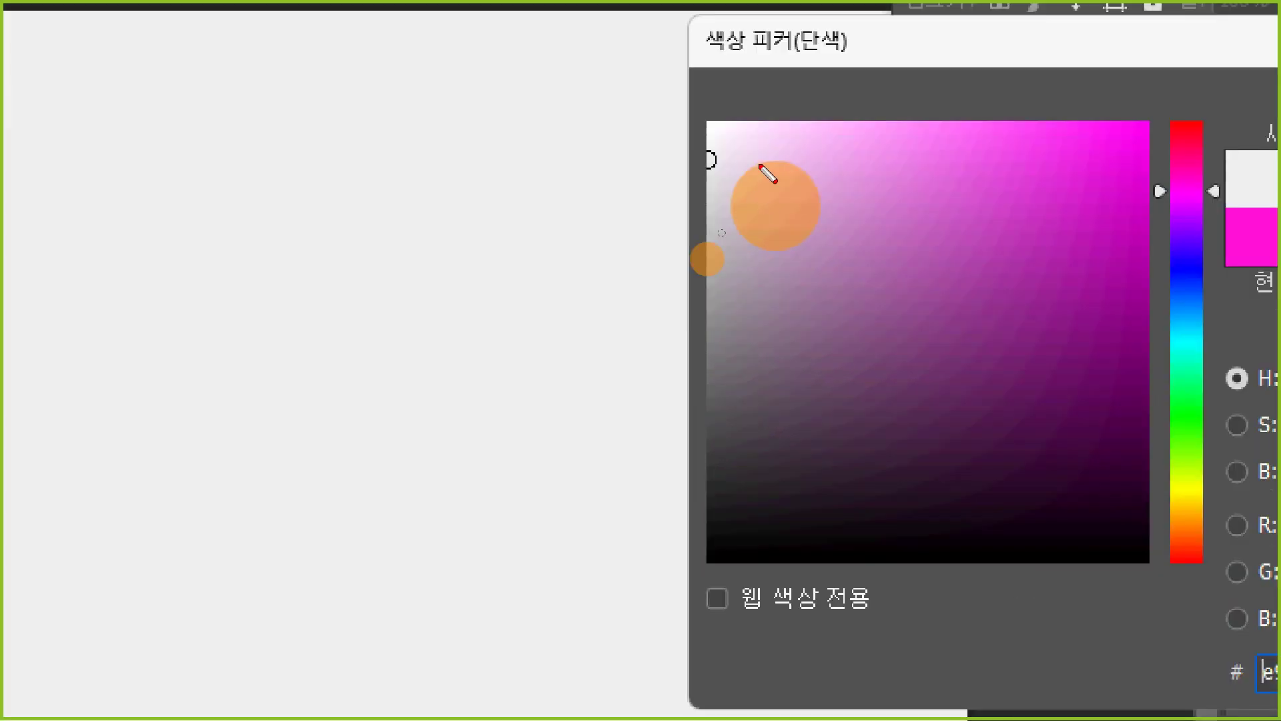
drag(709, 143, 738, 192)
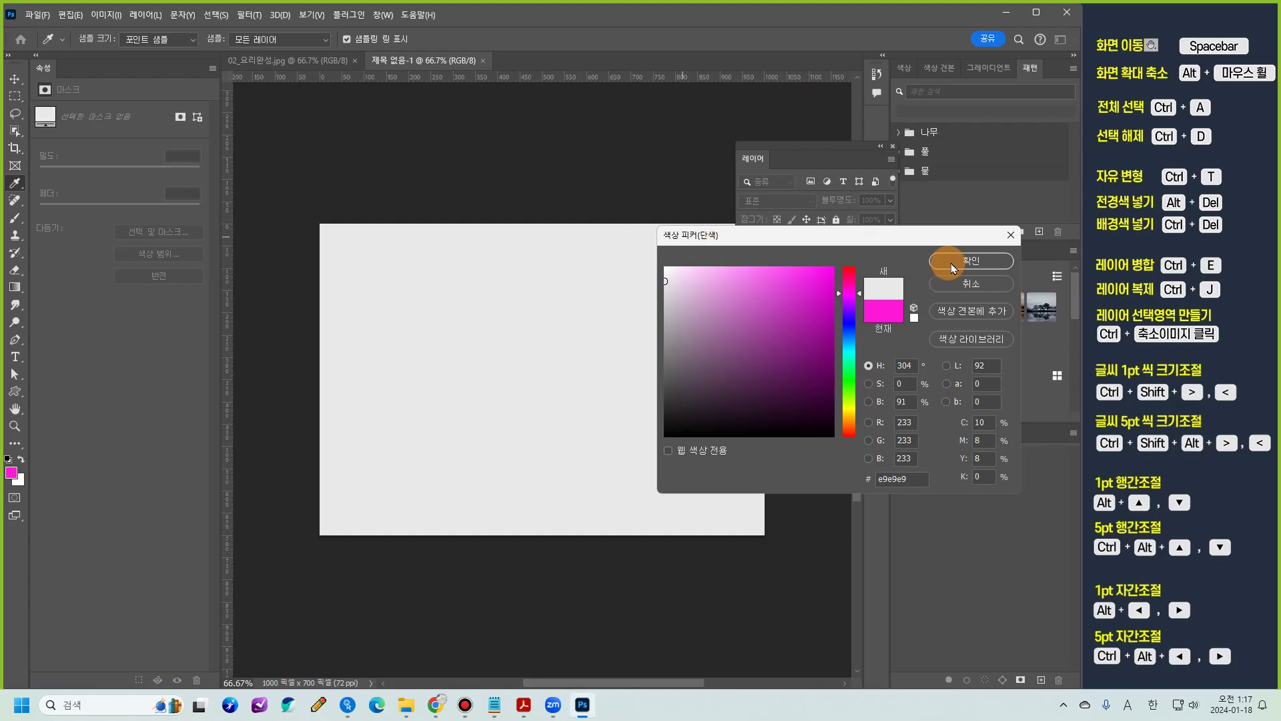
click(955, 263)
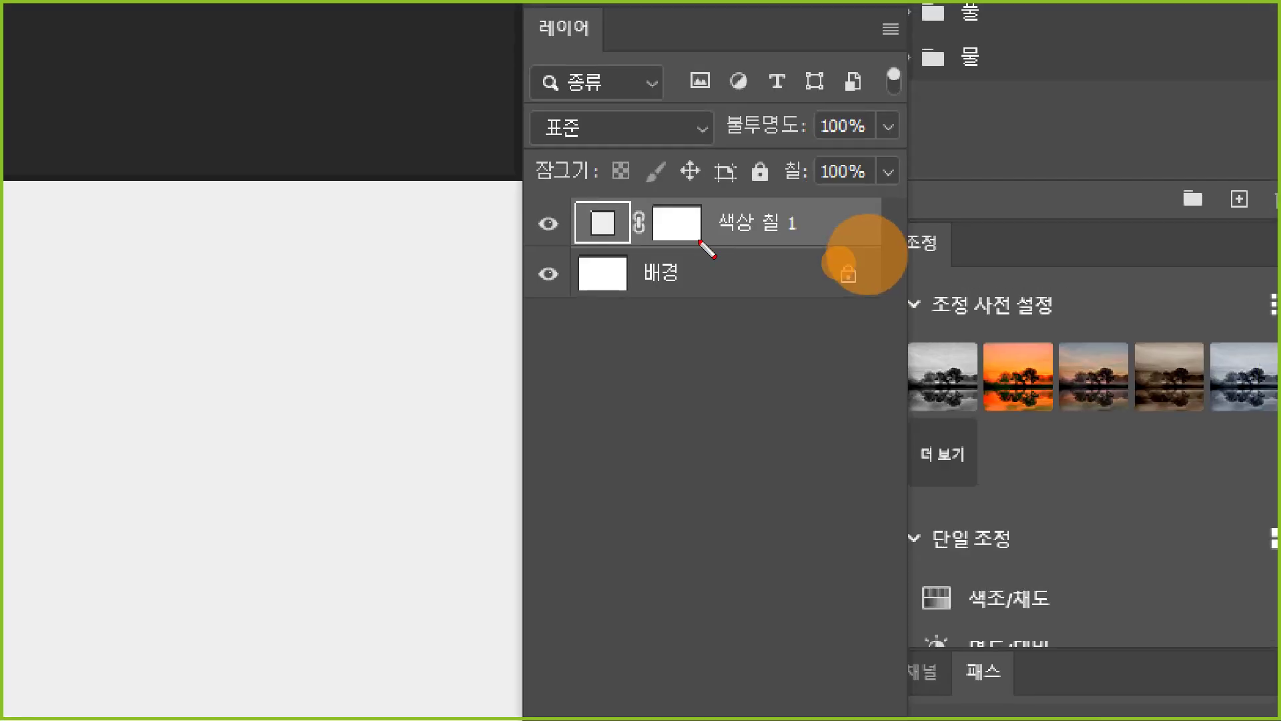
drag(552, 250, 771, 252)
mouse_move(670, 175)
mouse_down()
mouse_move(682, 210)
mouse_move(727, 143)
mouse_up()
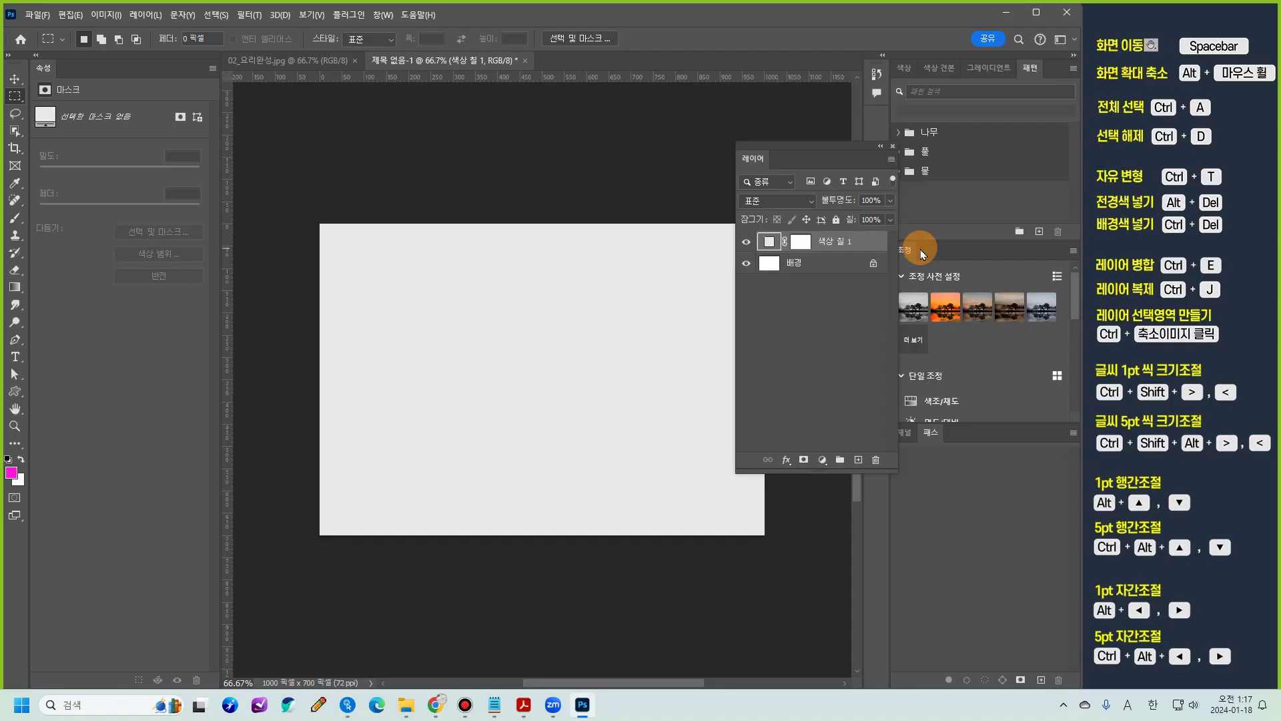
Step: Reopen the color picker of the Solid Color fill layer and accept its current color
click(796, 244)
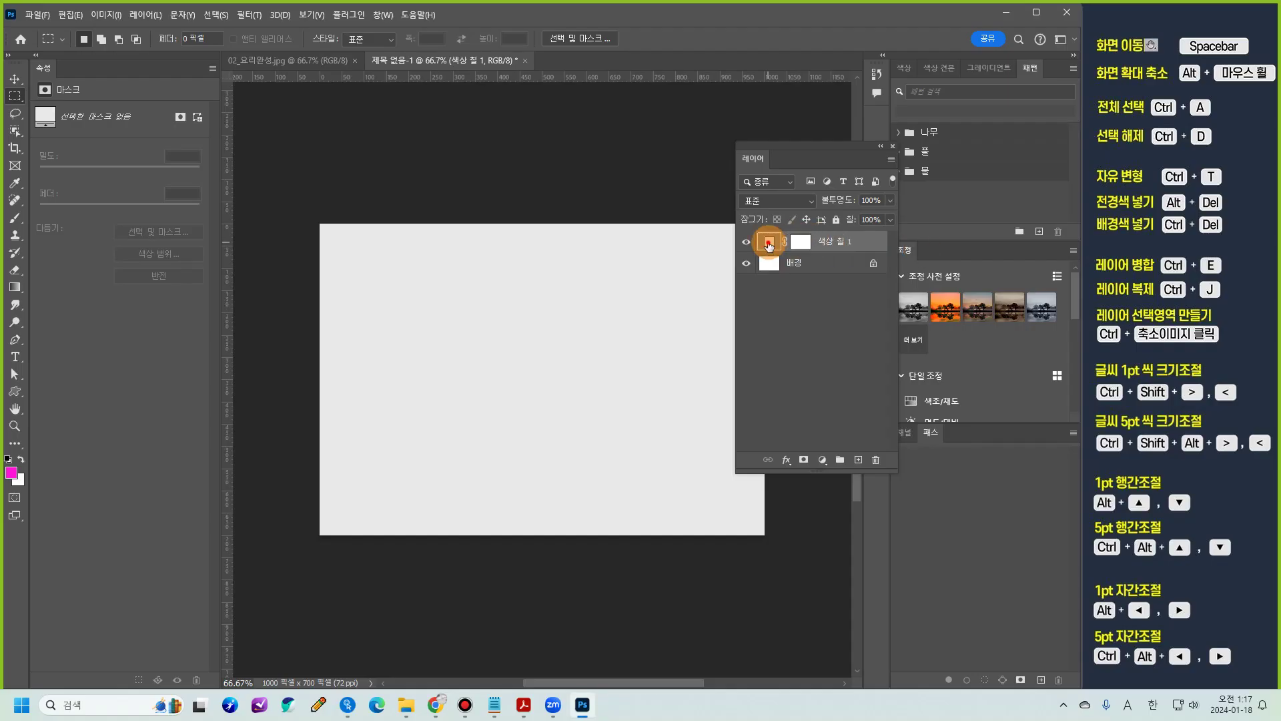
double_click(769, 244)
drag(771, 240, 767, 327)
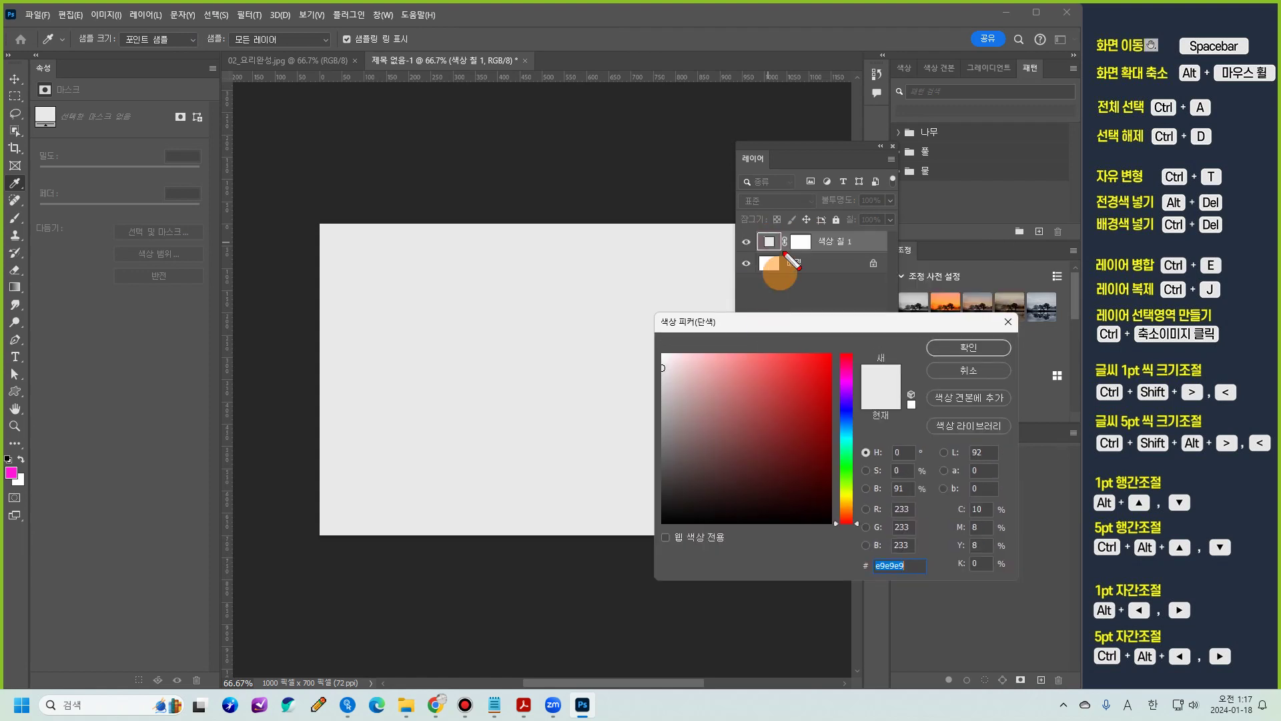
mouse_move(784, 231)
mouse_down()
mouse_move(759, 229)
mouse_move(787, 252)
mouse_up()
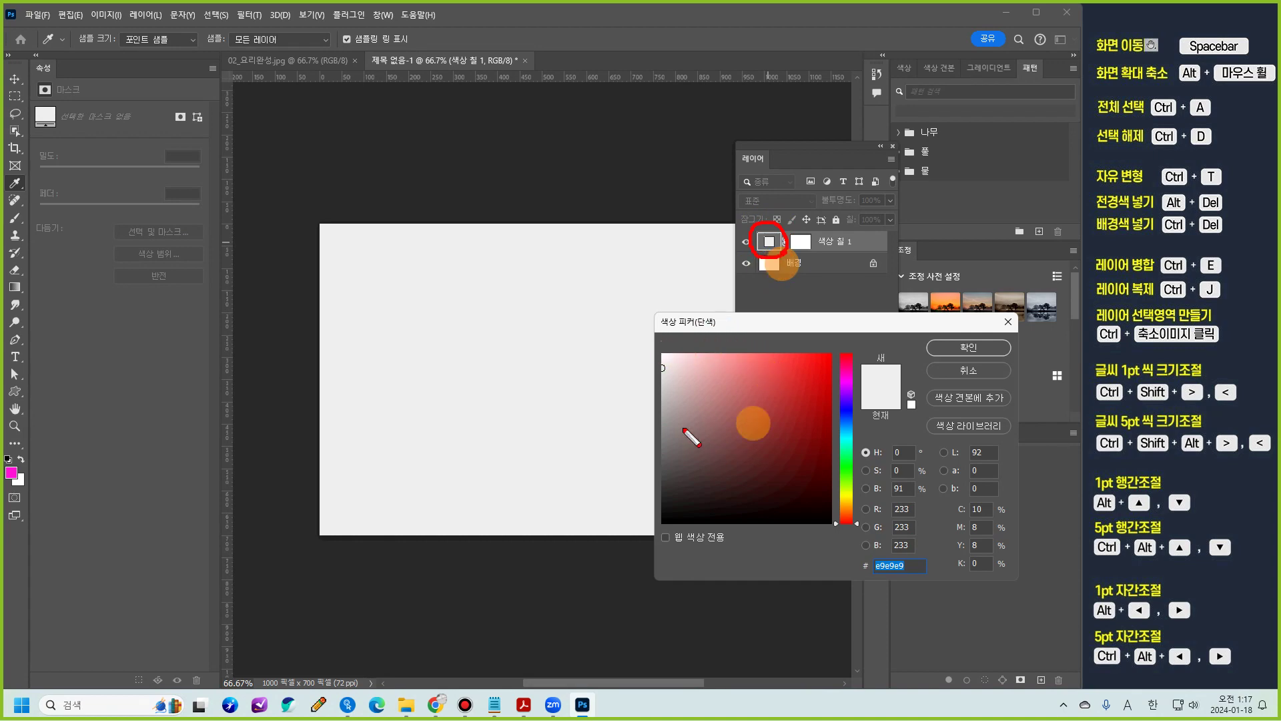
drag(664, 330, 721, 332)
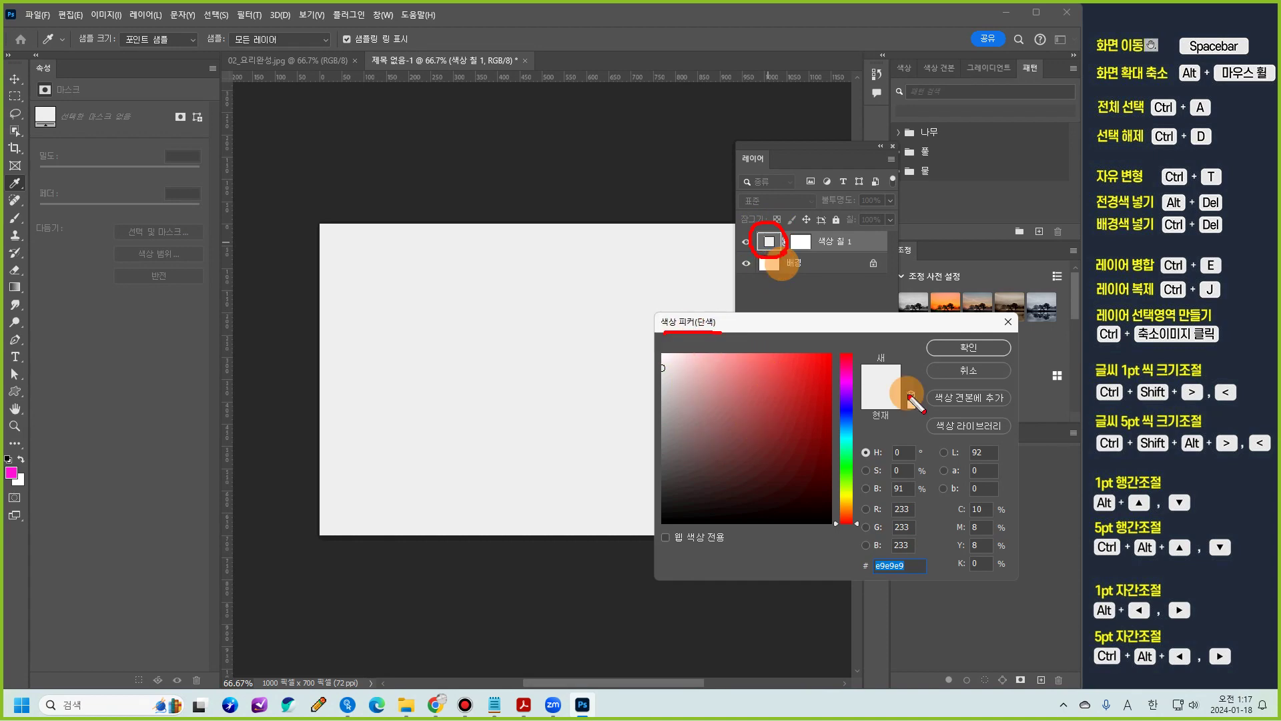
key(Escape)
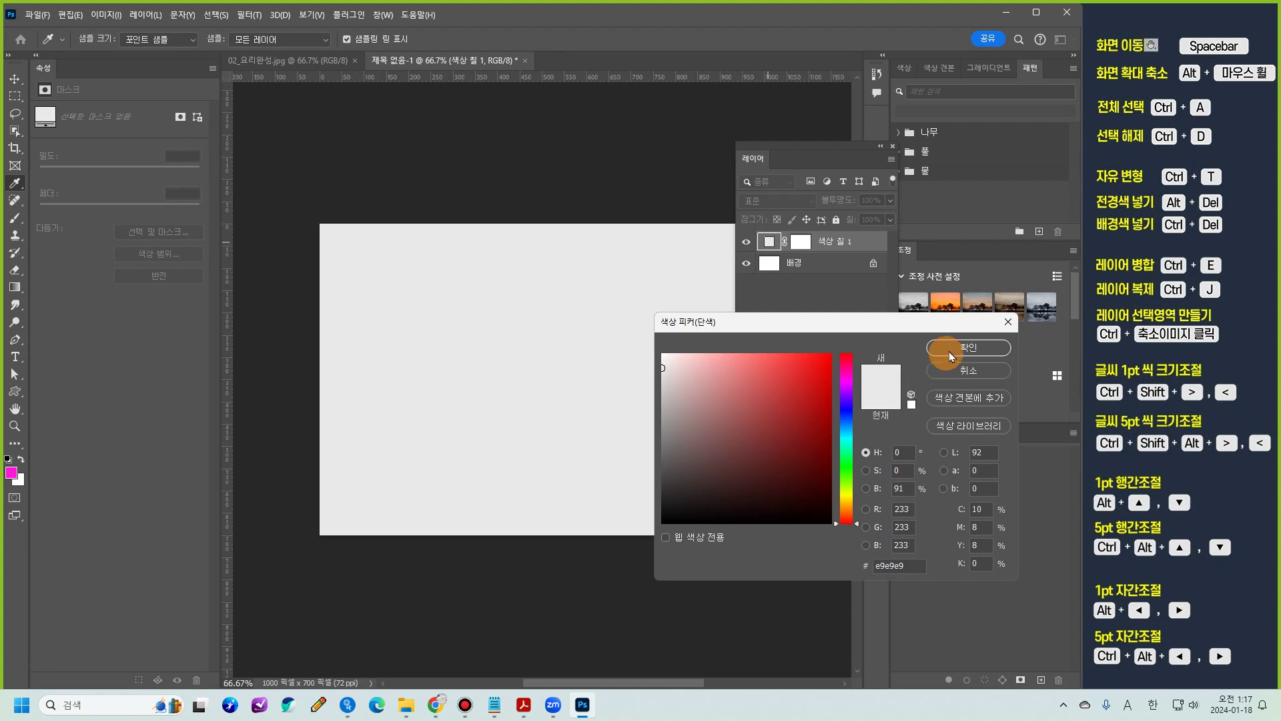
click(949, 351)
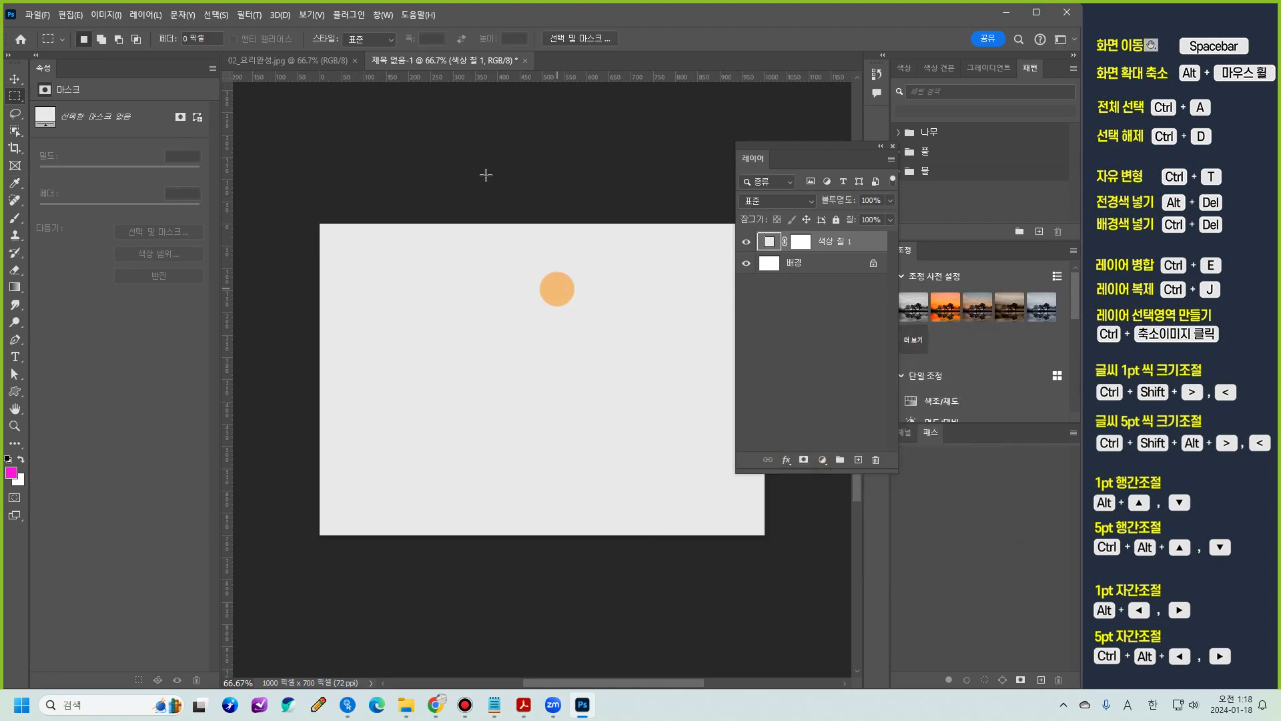
Step: Look over the finished design in 02_요리완성.jpg, focusing on the plate inside the toggle
click(287, 60)
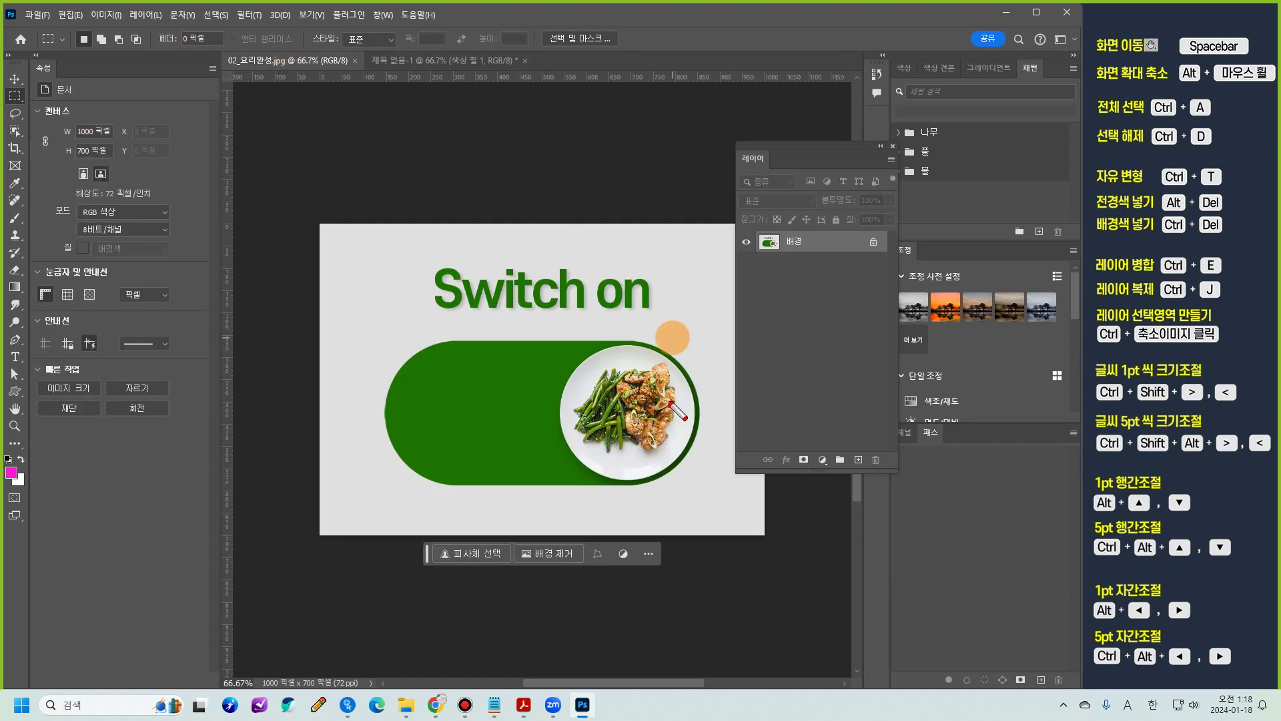
mouse_move(653, 438)
mouse_down()
mouse_move(622, 408)
mouse_move(599, 448)
mouse_up()
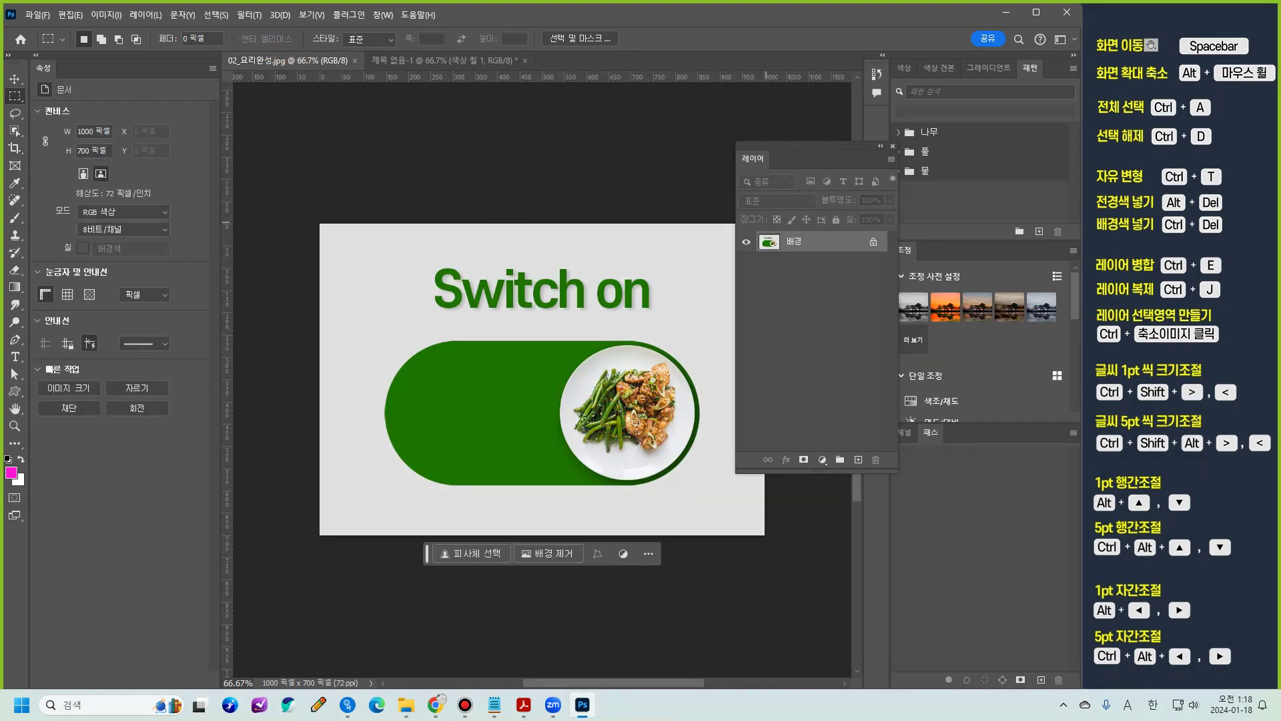
drag(945, 146, 607, 66)
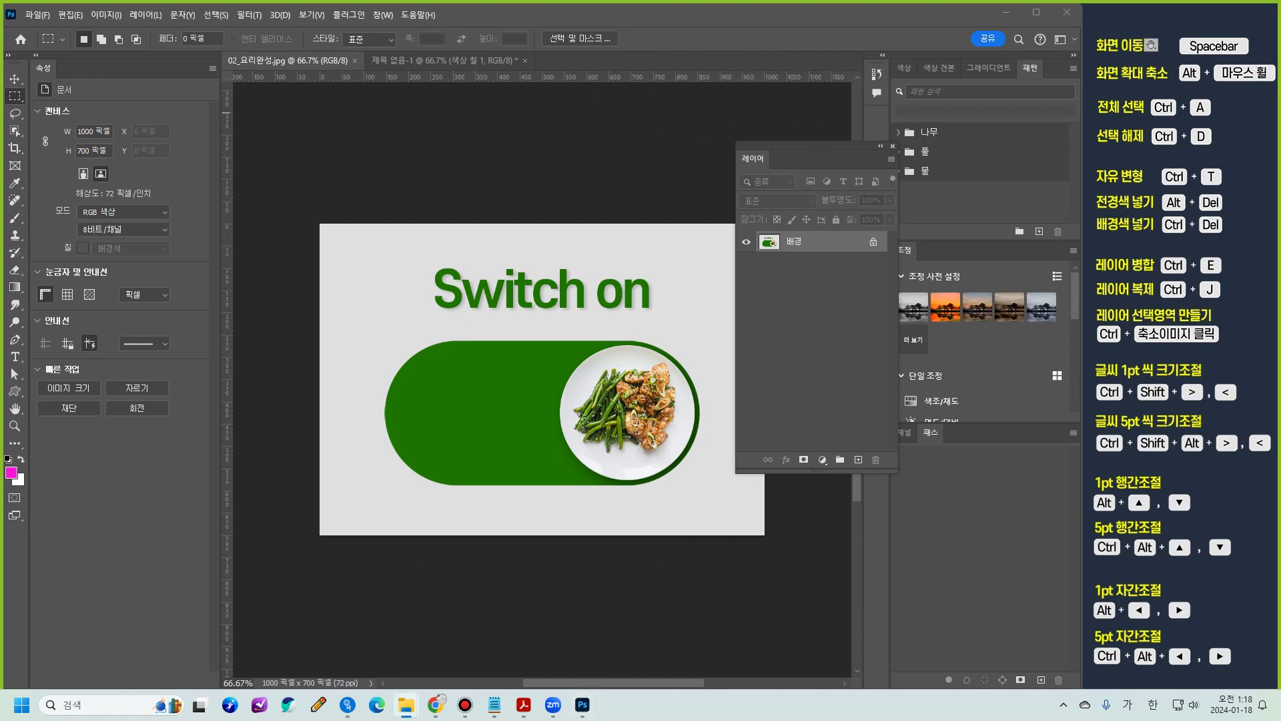
Step: Open 02_요리.jpg from the 01_04선택도구 folder as a separate document
click(406, 705)
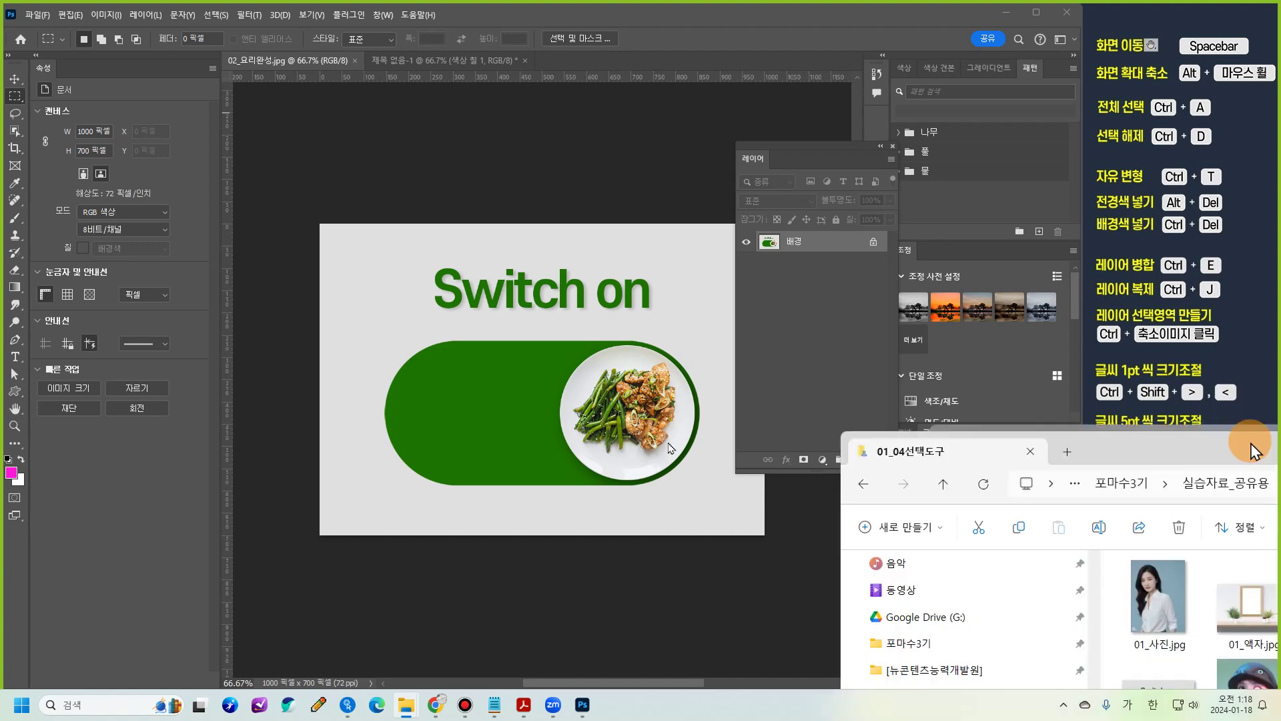
mouse_move(1171, 534)
mouse_down()
mouse_move(656, 438)
mouse_move(474, 290)
mouse_move(350, 254)
mouse_move(334, 229)
mouse_up()
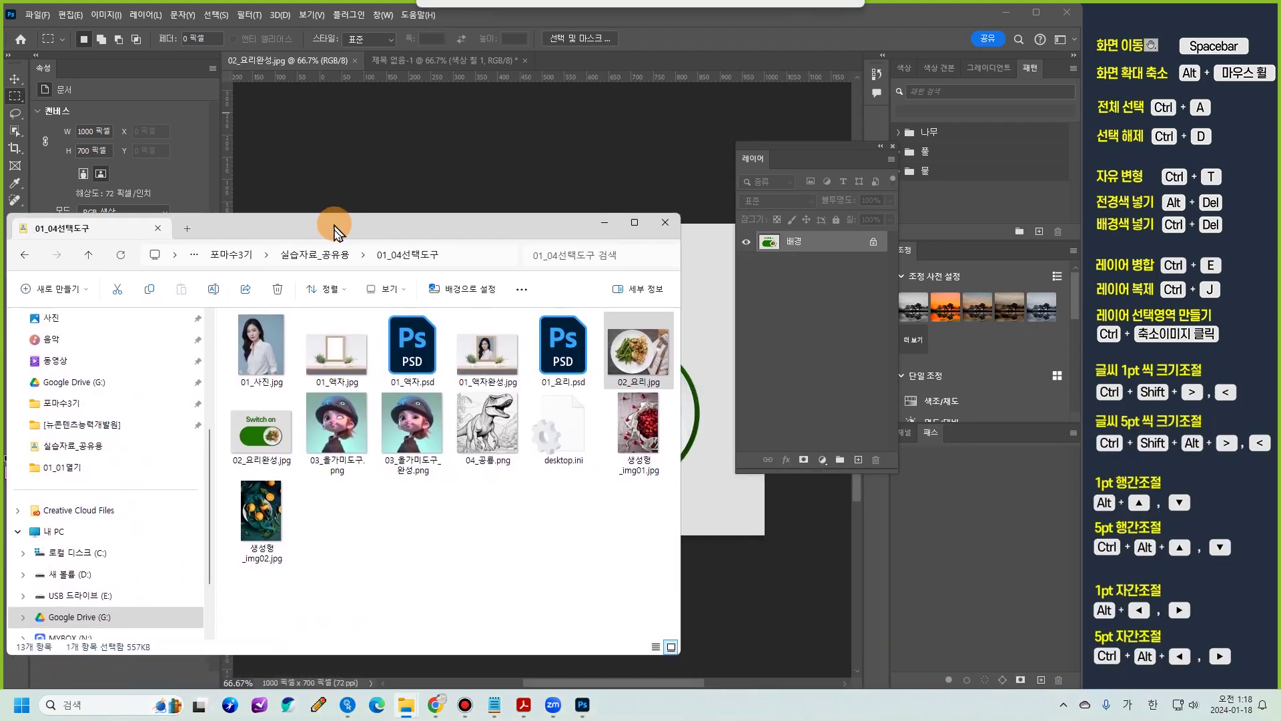
mouse_move(661, 320)
mouse_down()
mouse_move(668, 381)
mouse_move(667, 343)
mouse_move(634, 280)
mouse_move(654, 127)
mouse_move(694, 42)
mouse_up()
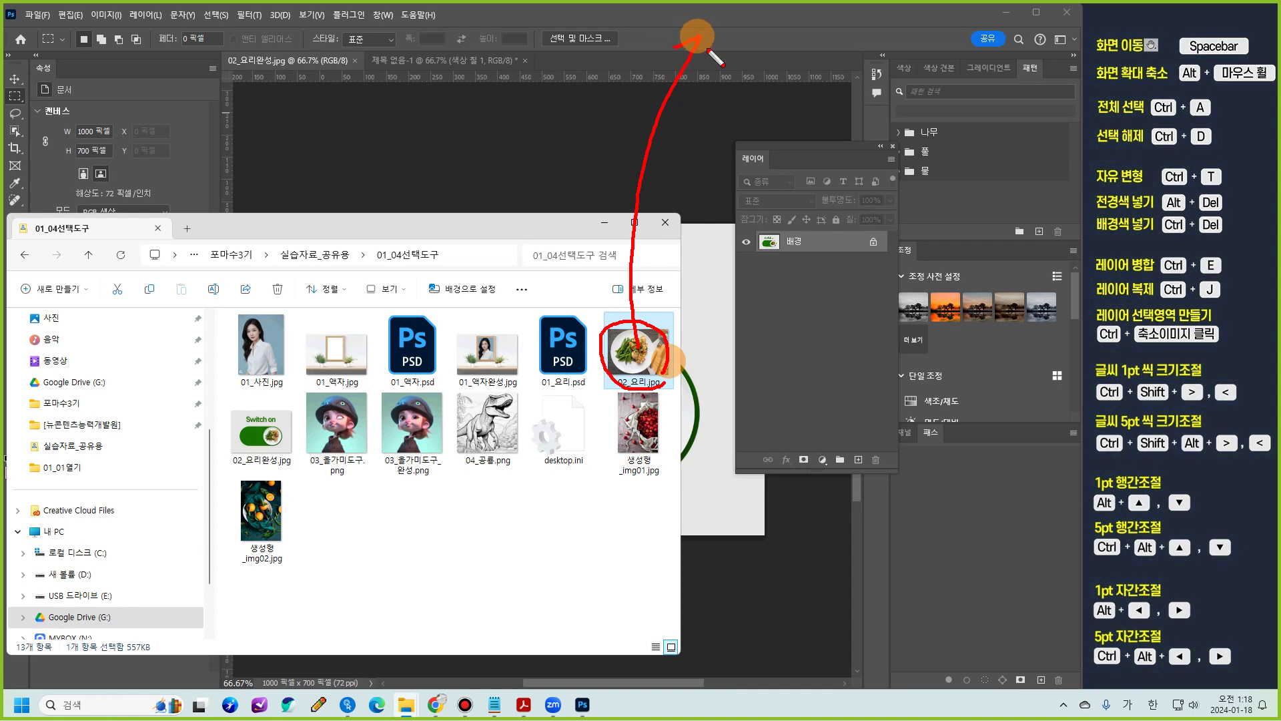
key(Escape)
drag(639, 352, 694, 33)
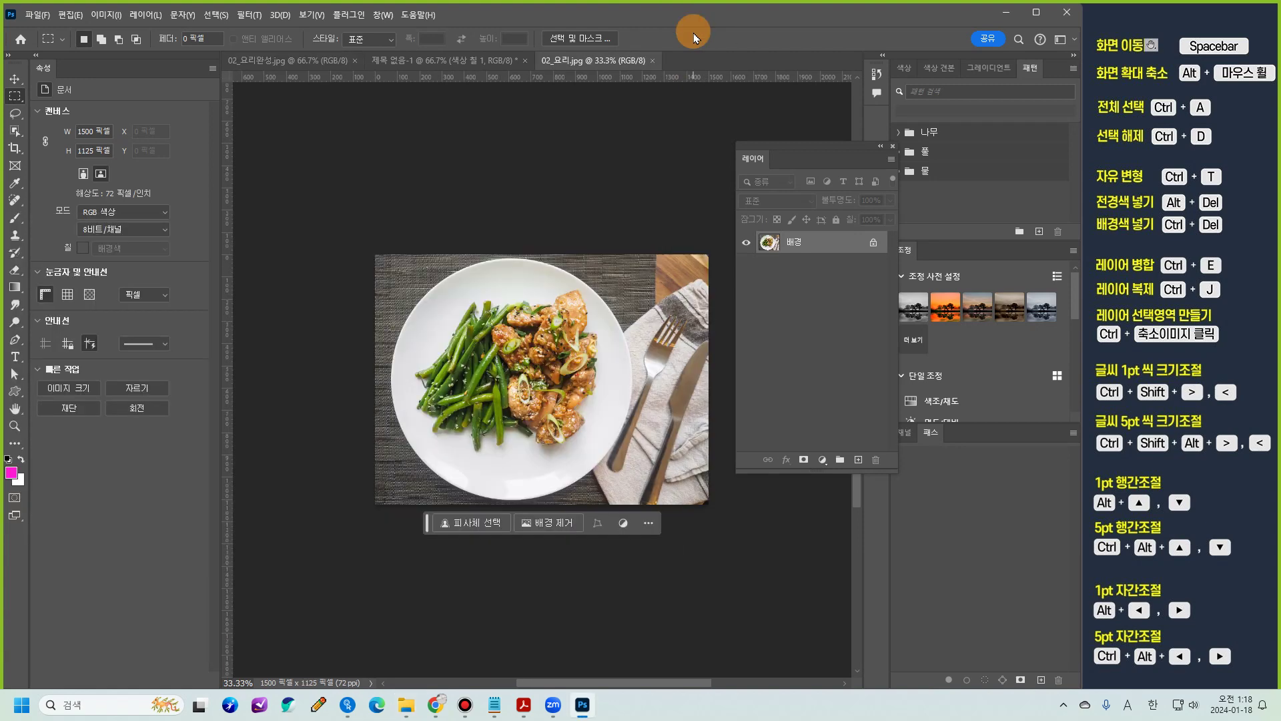
Step: Move the Layers panel off the photo and draw an elliptical marquee selection around the whole white plate
right_click(16, 97)
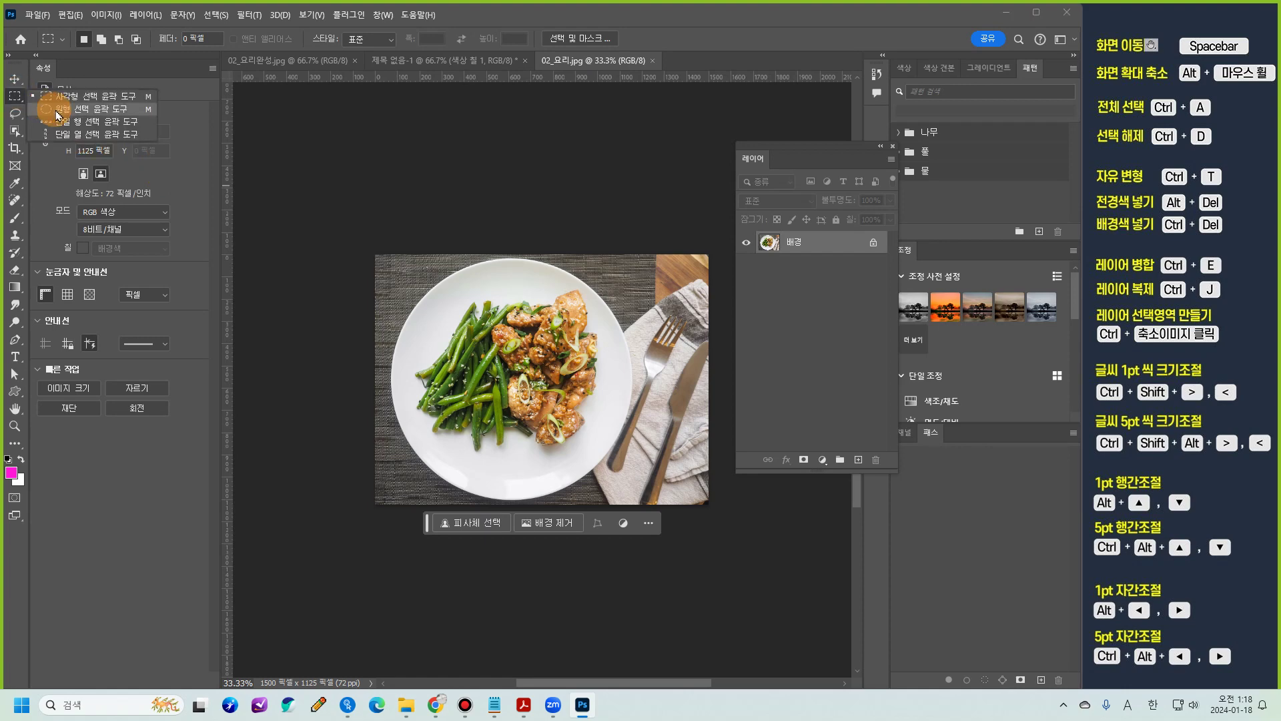
click(57, 115)
click(16, 97)
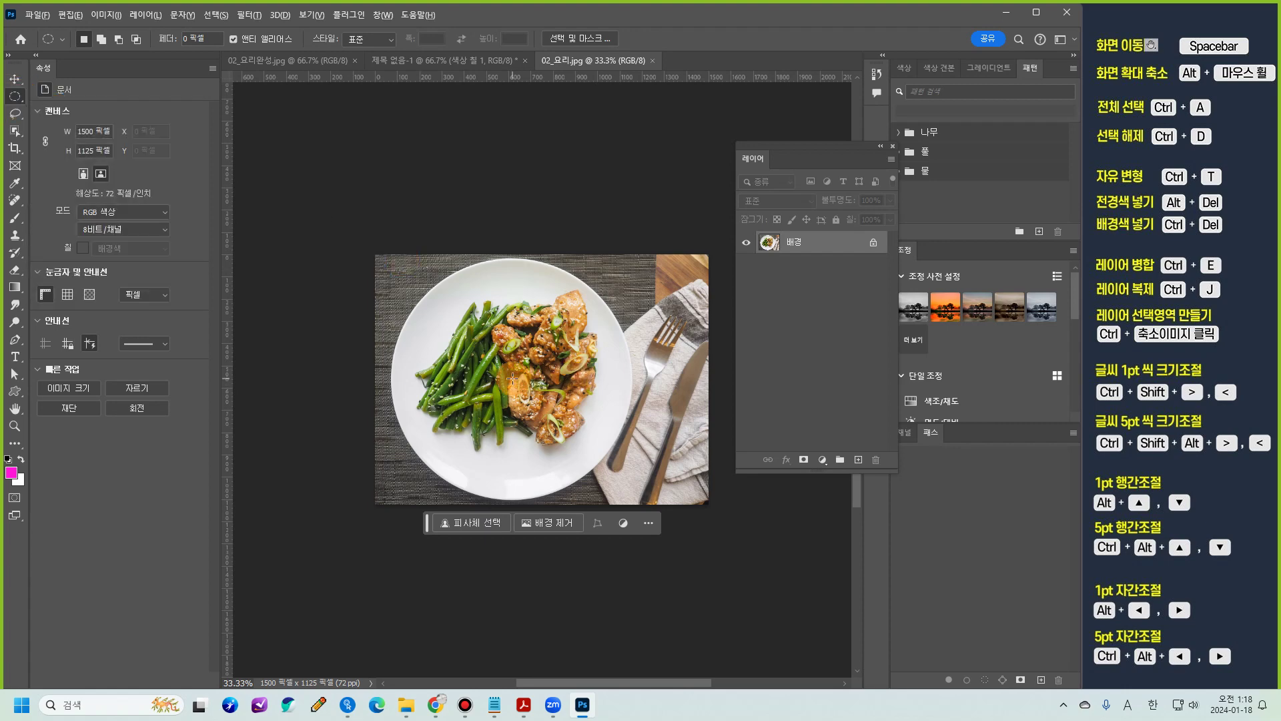
scroll(512, 378, up, 5)
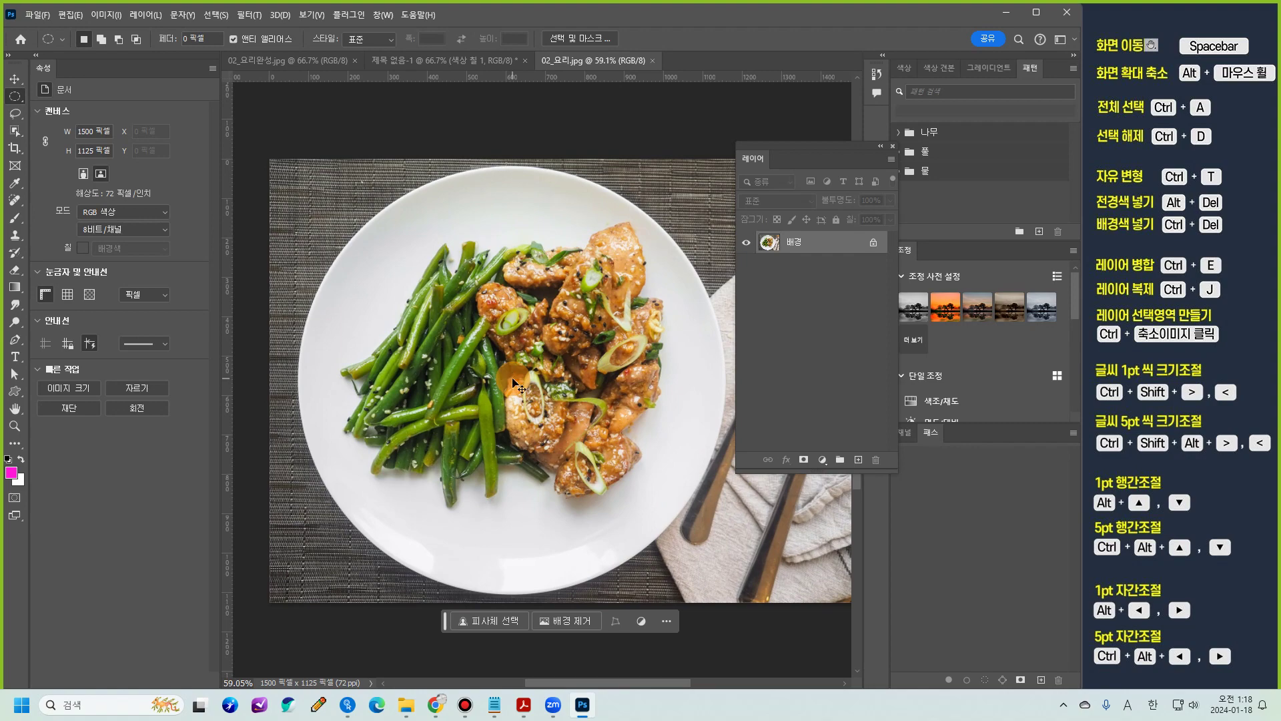
scroll(513, 380, up, 2)
scroll(512, 380, down, 4)
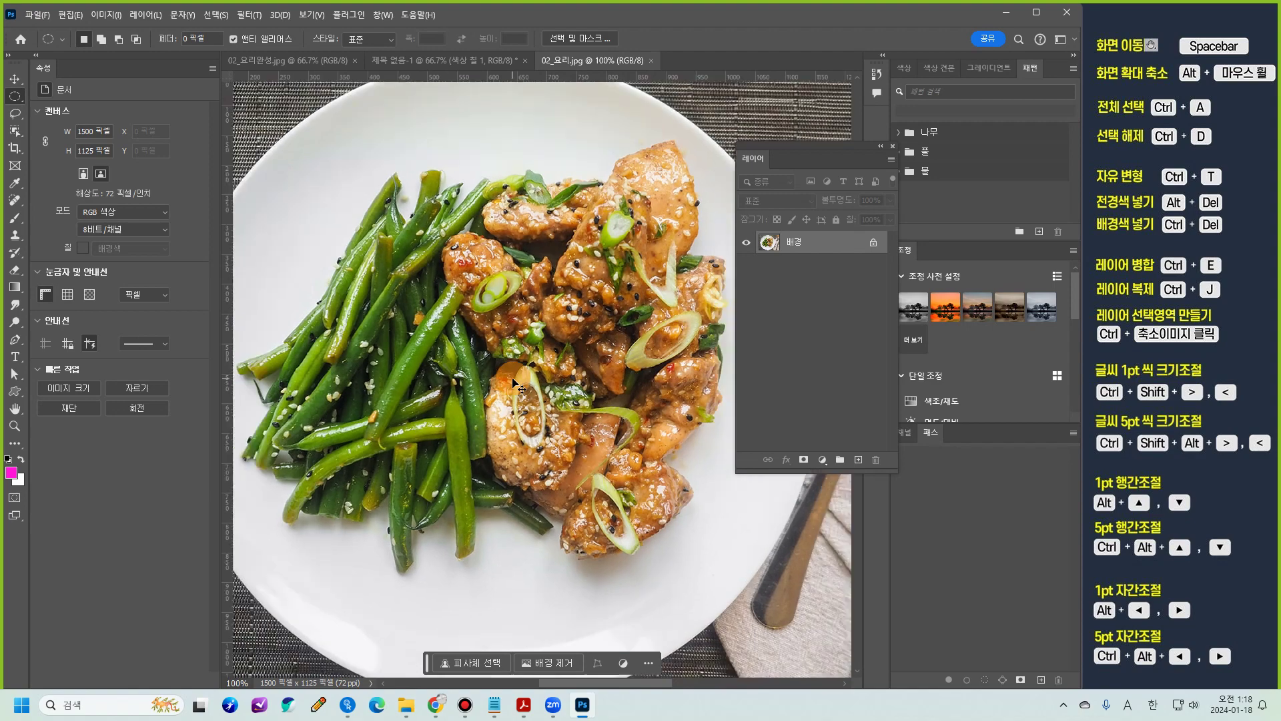
scroll(513, 379, up, 1)
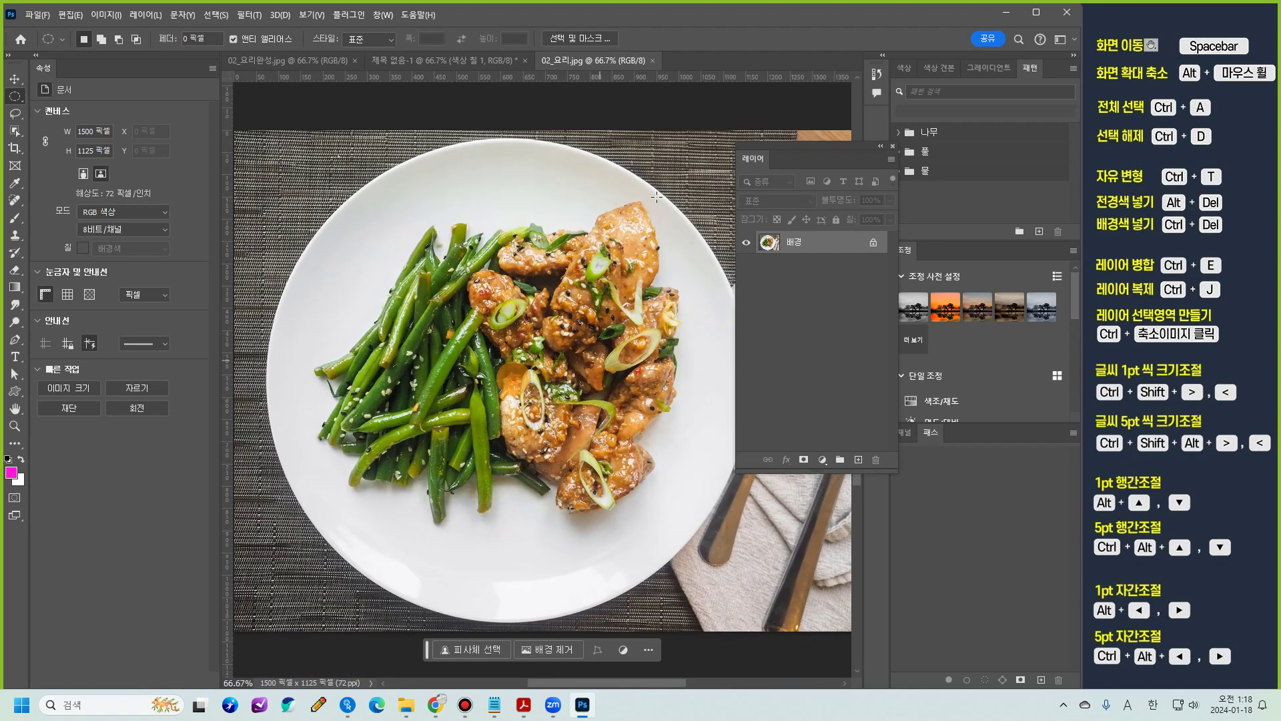
drag(751, 150, 865, 143)
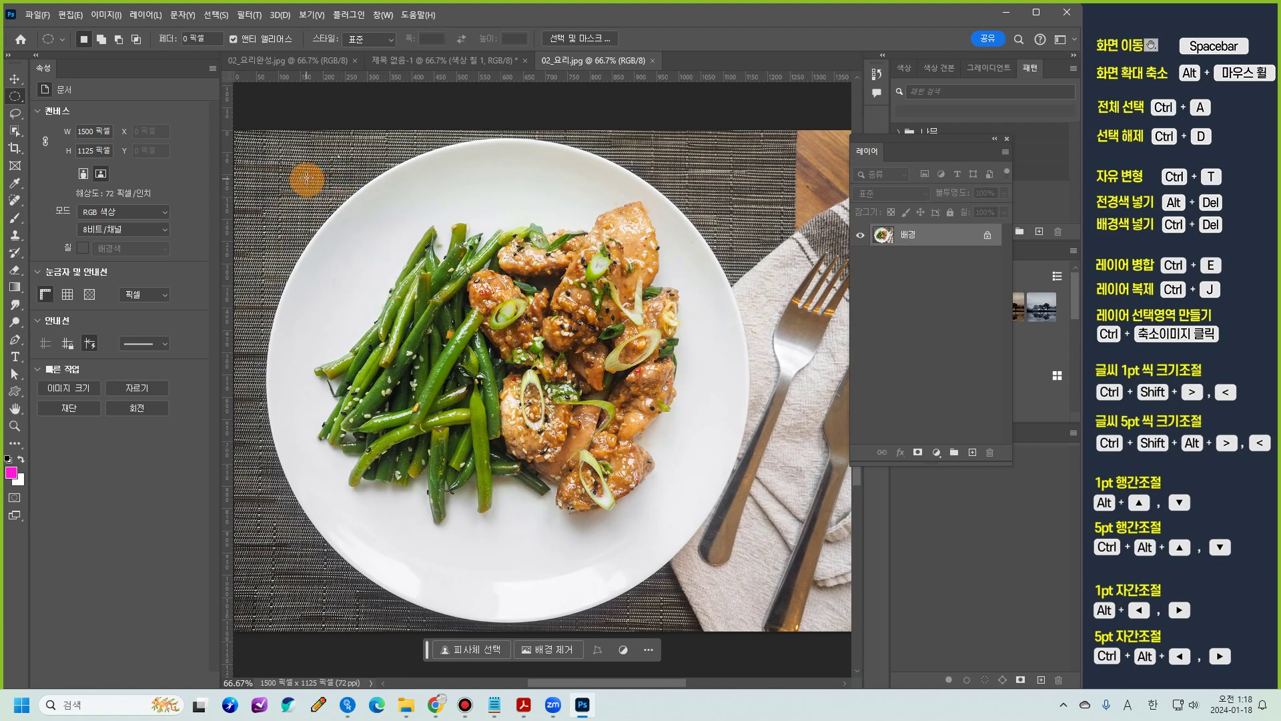
drag(306, 178, 612, 510)
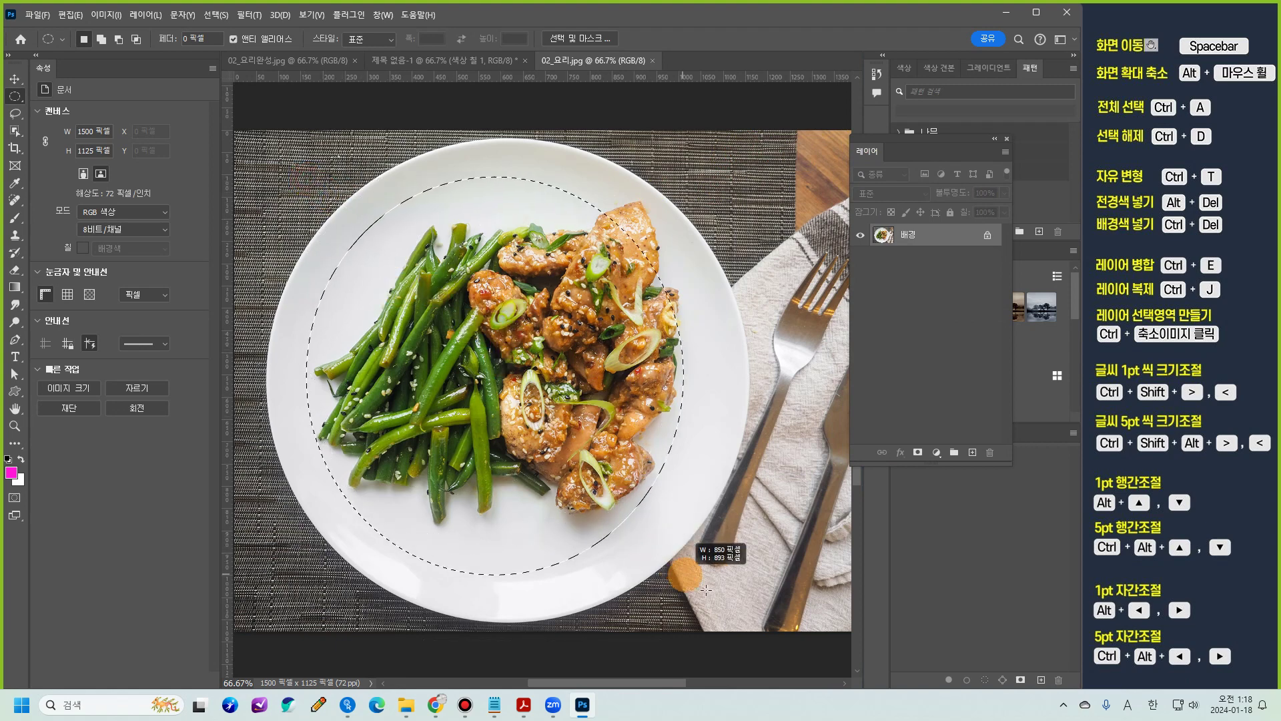
drag(726, 602, 652, 518)
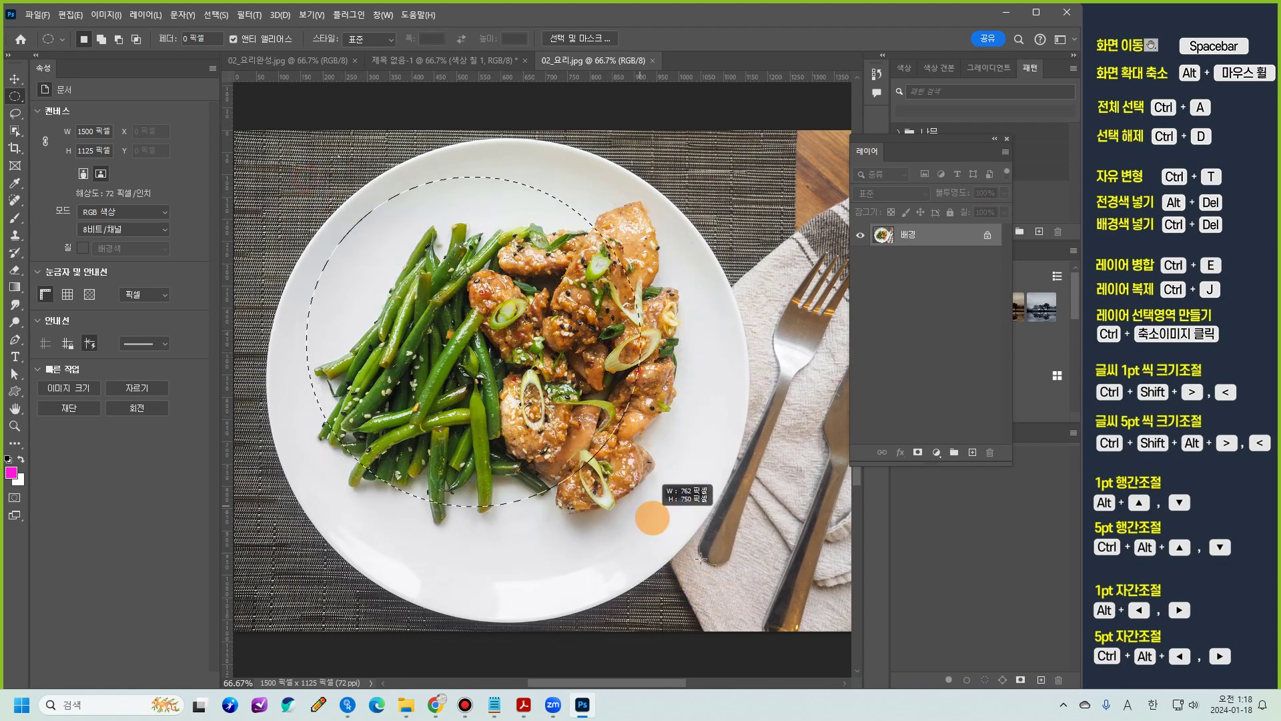
drag(740, 596, 755, 630)
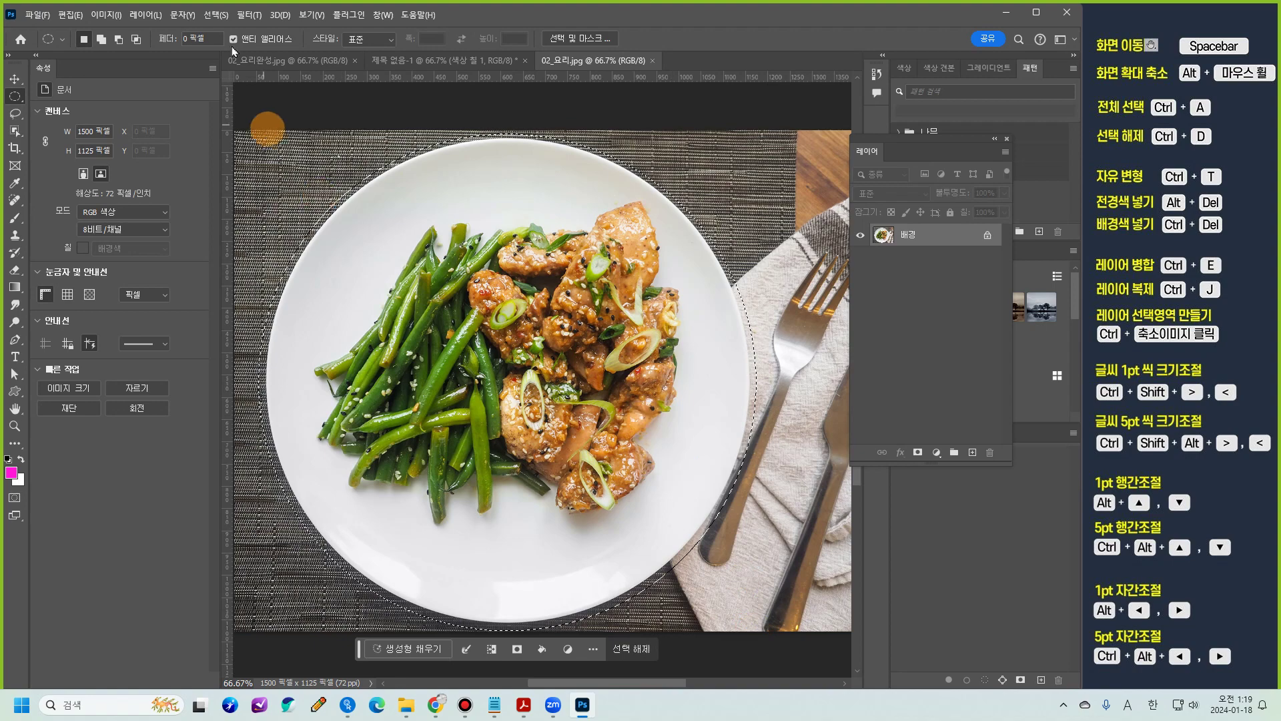
Step: Transform the selection, scaling it to about 97.19% so it fits the plate's edge, and apply the transformation
click(222, 20)
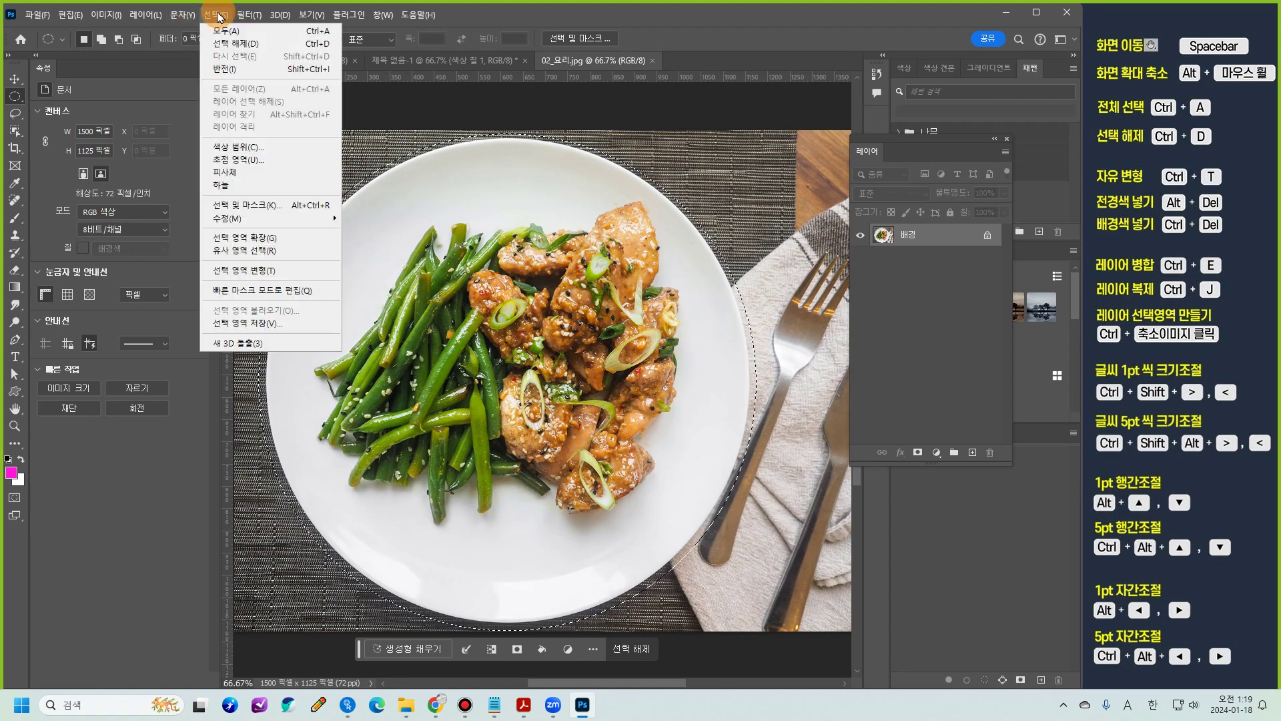
click(238, 272)
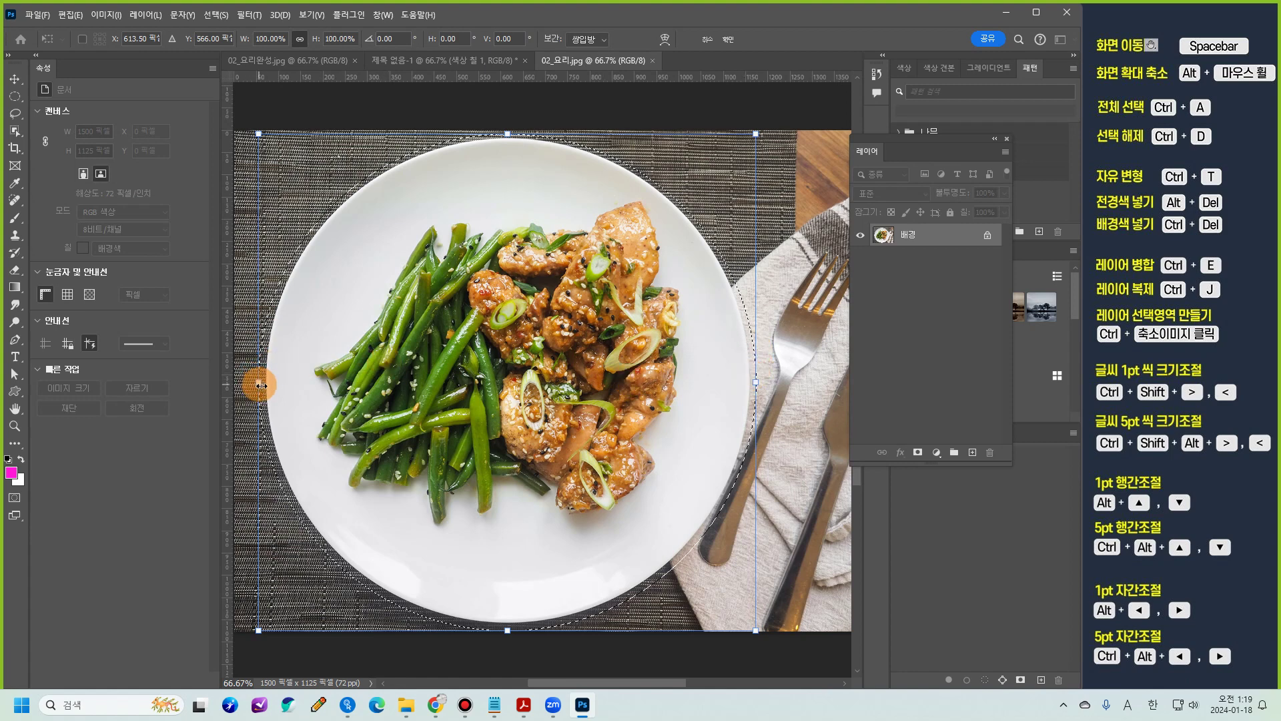
drag(258, 384, 265, 384)
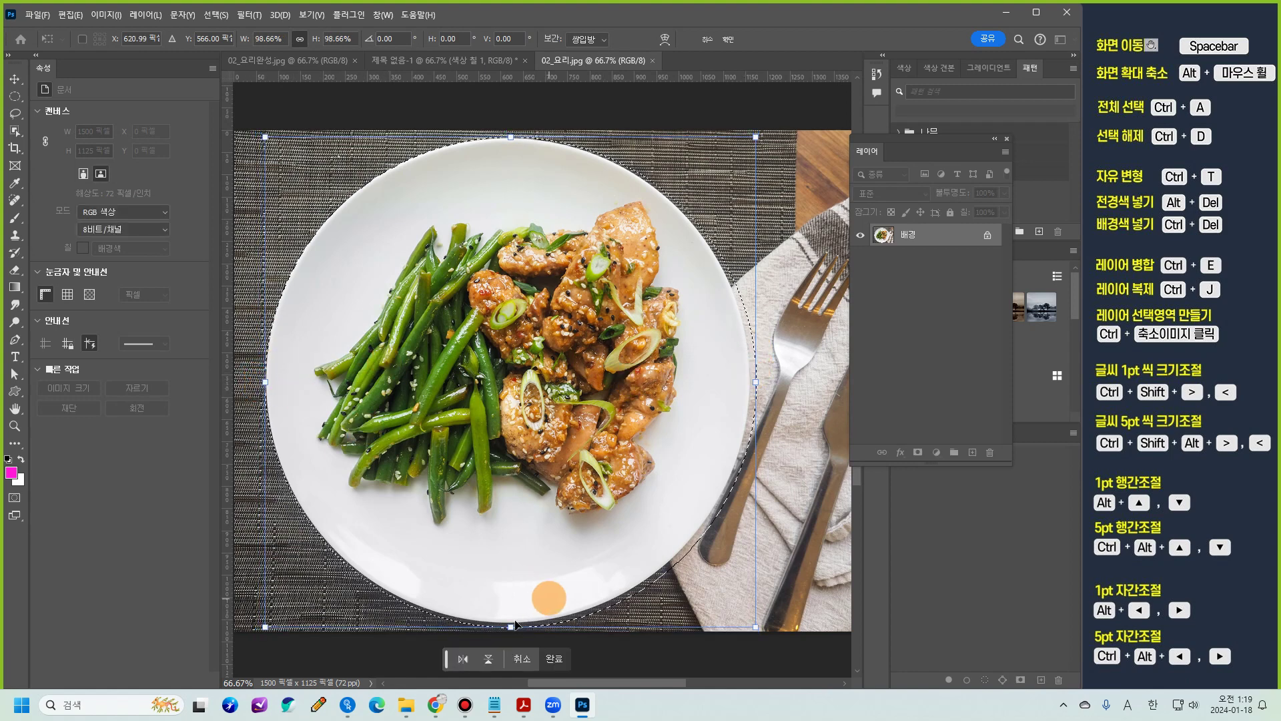
drag(510, 627, 510, 621)
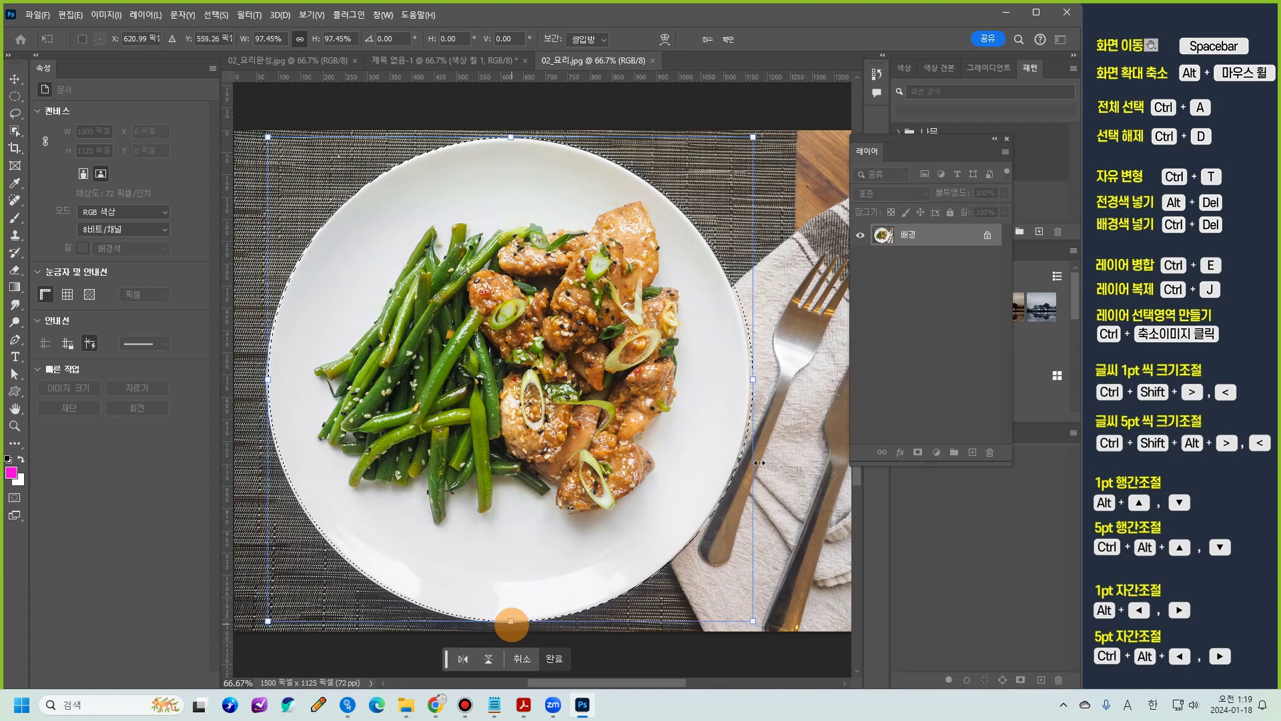
drag(756, 379, 751, 378)
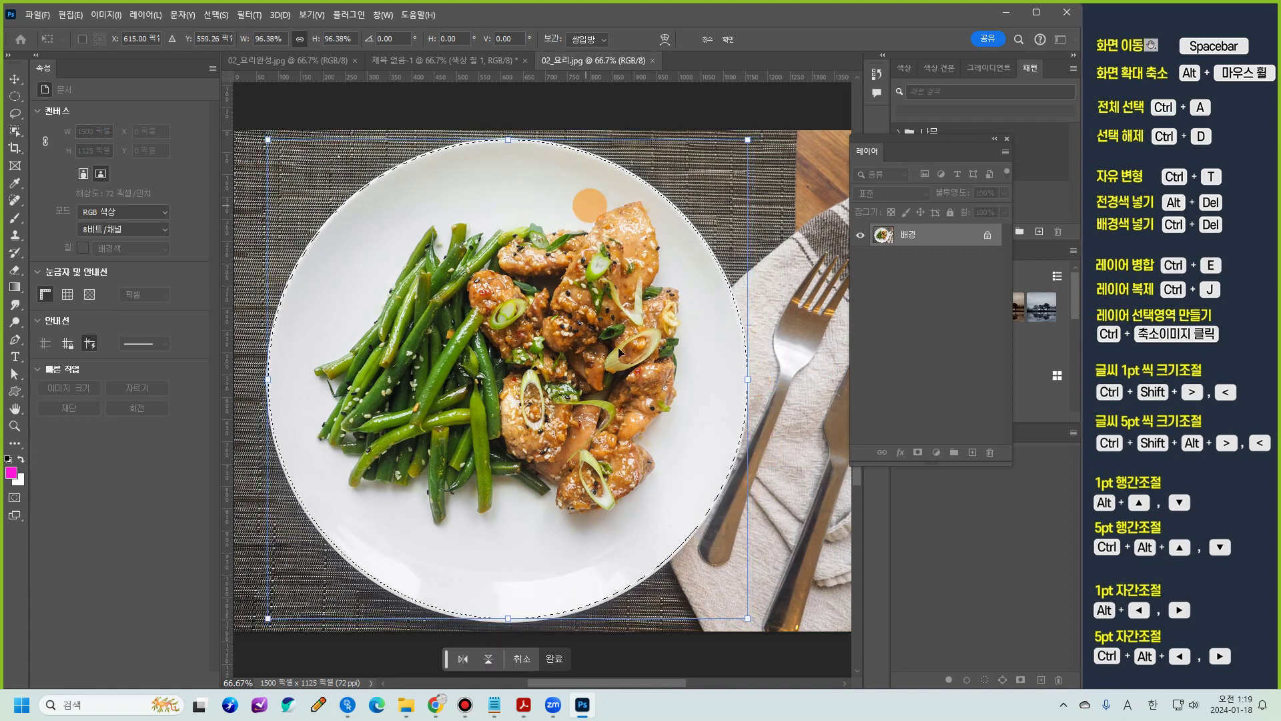
drag(506, 625, 506, 627)
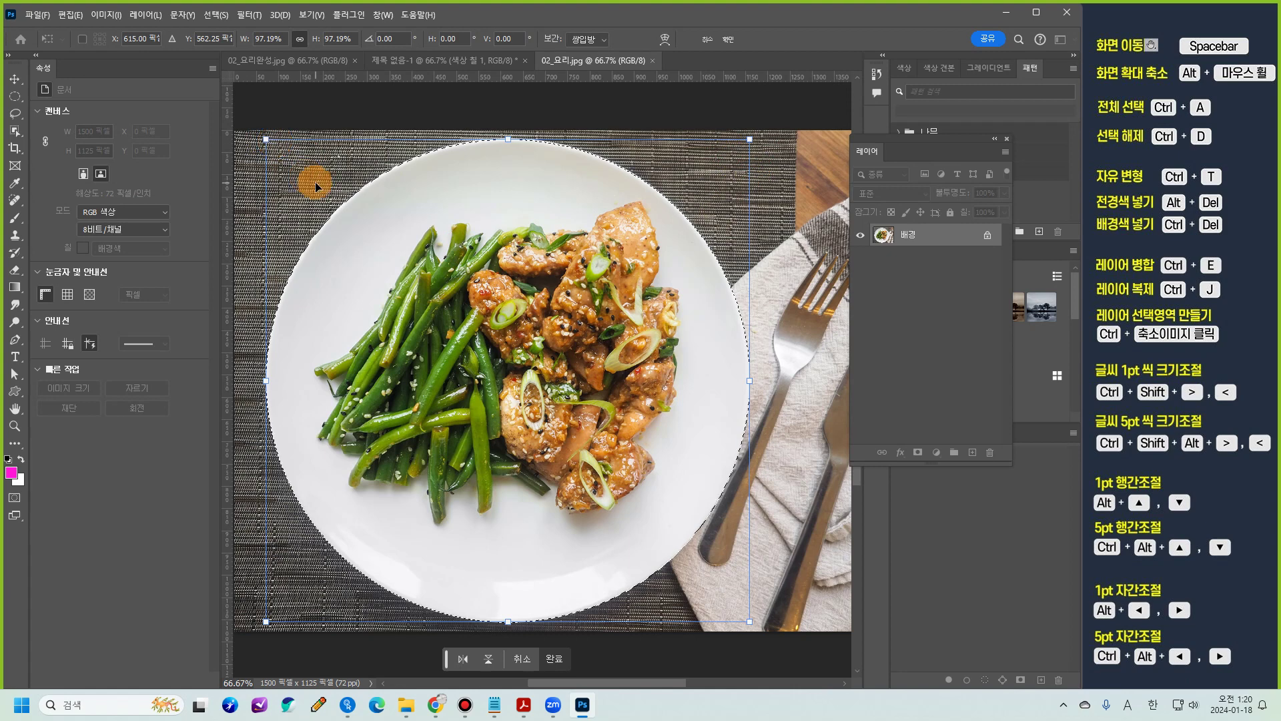
click(225, 22)
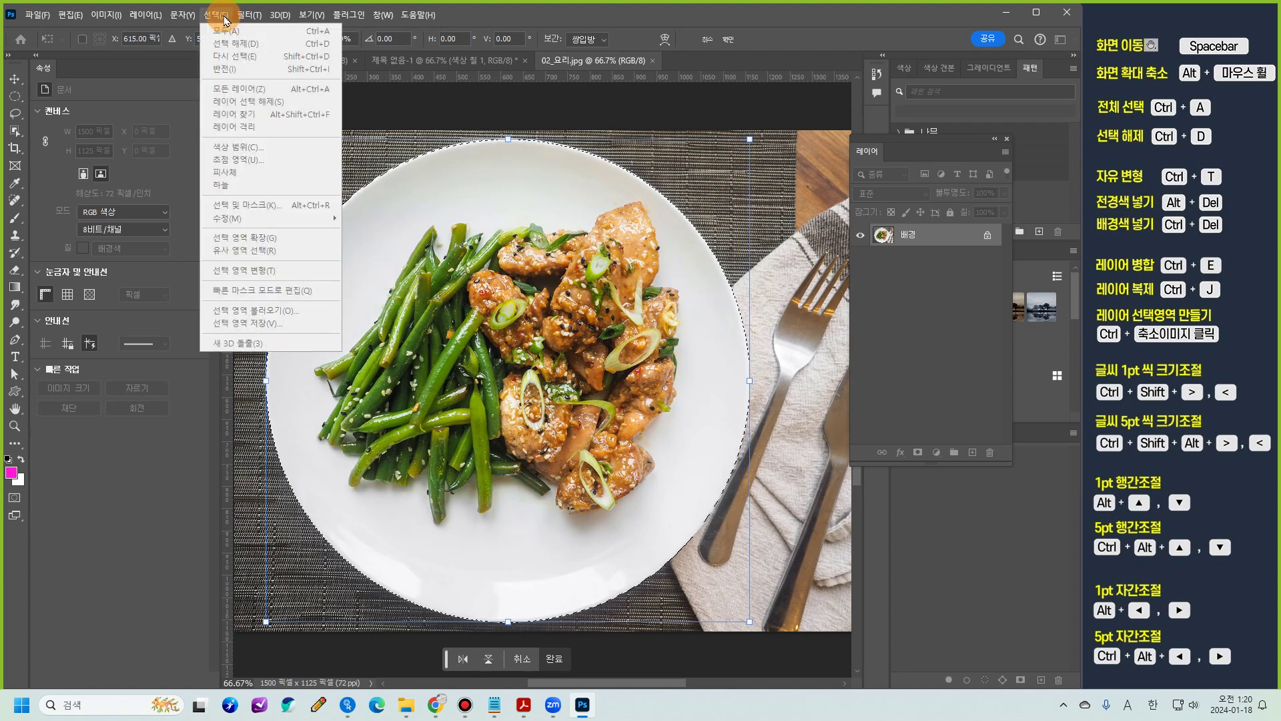
click(265, 272)
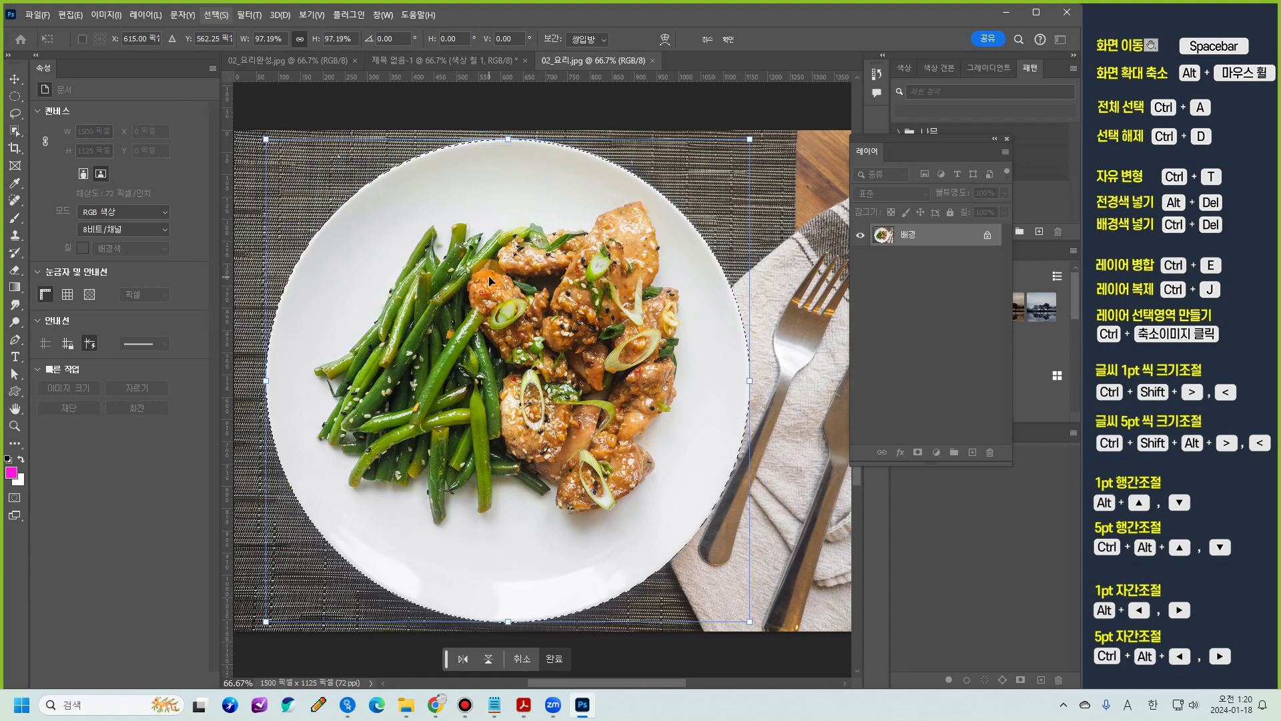
key(Return)
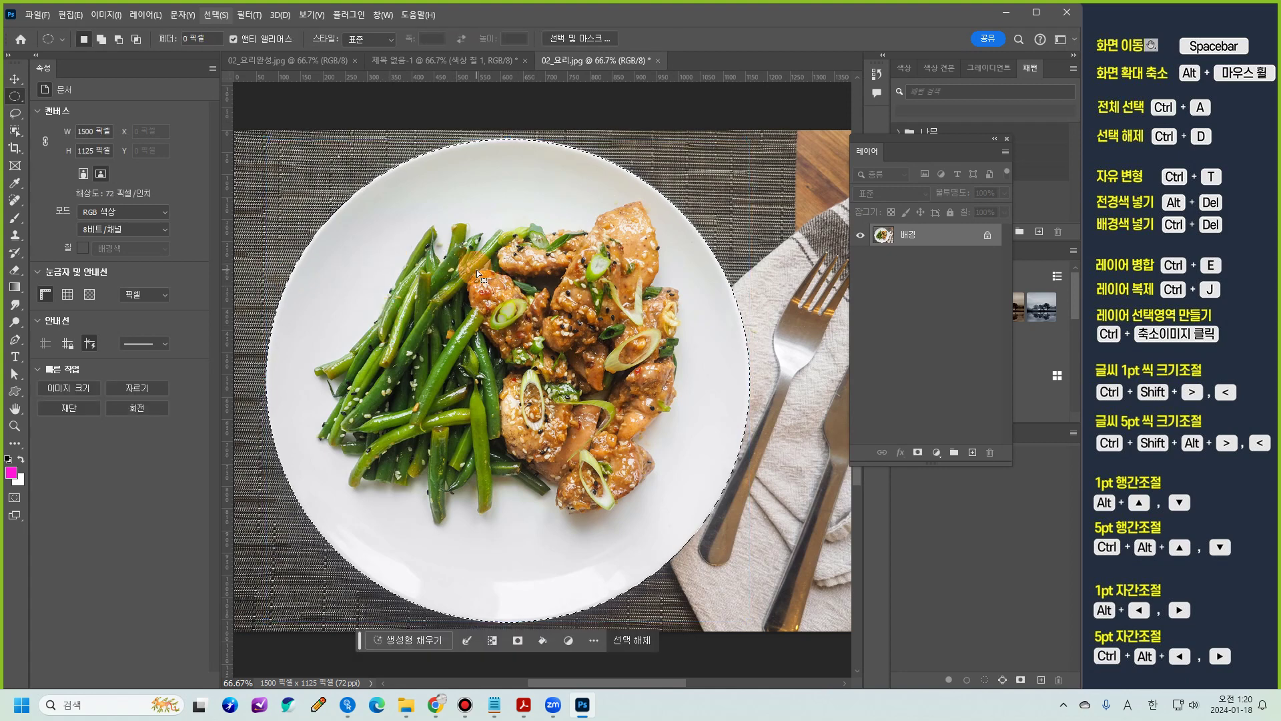
Step: Copy the selected plate from 02_요리.jpg
click(419, 61)
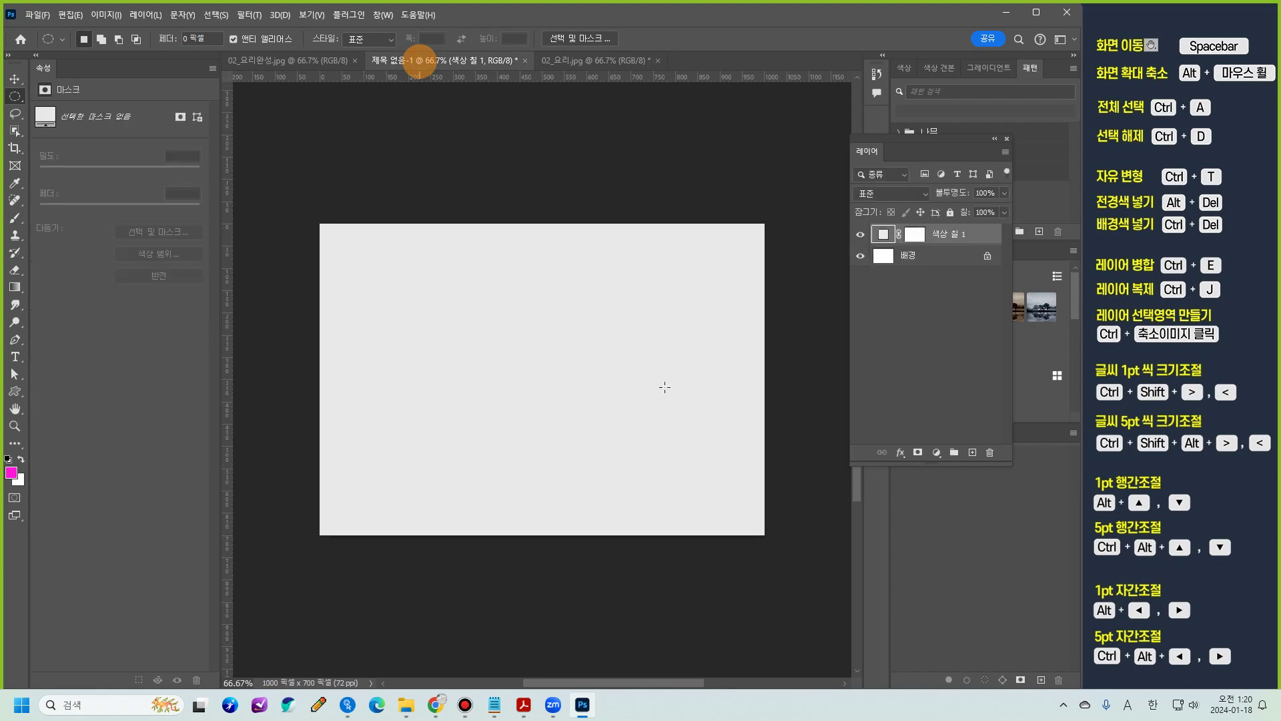
click(555, 61)
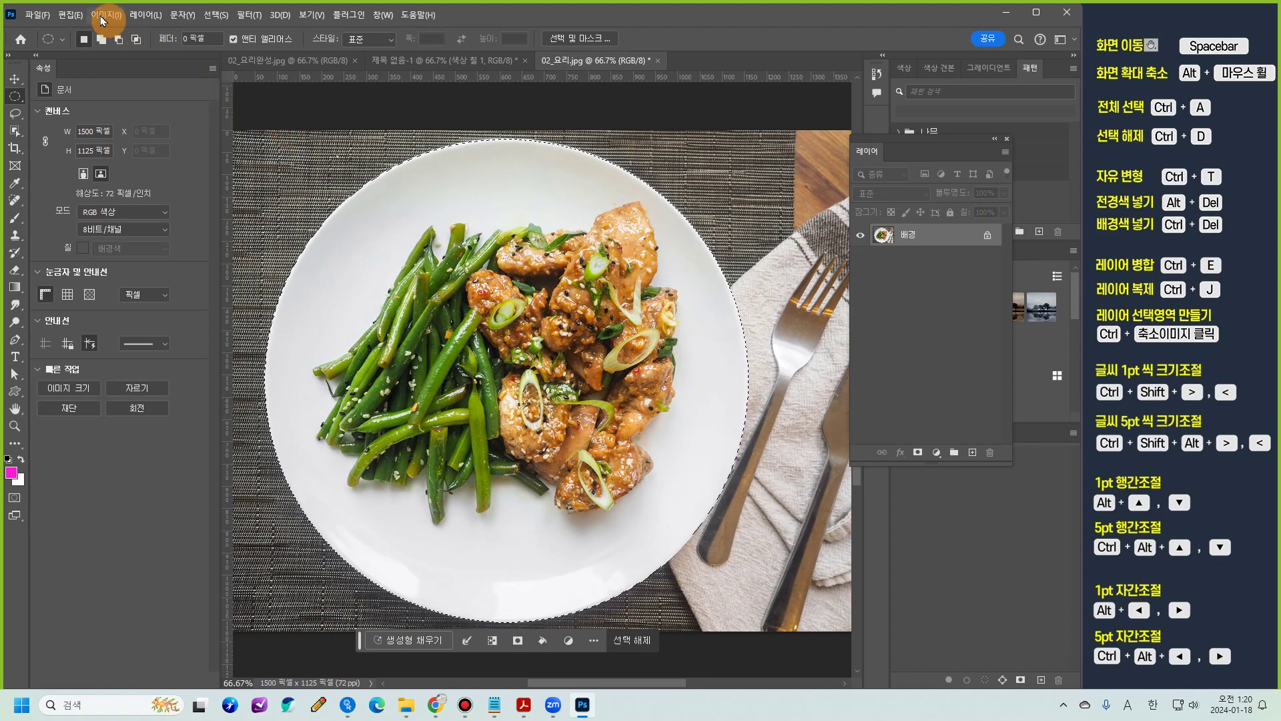
click(77, 16)
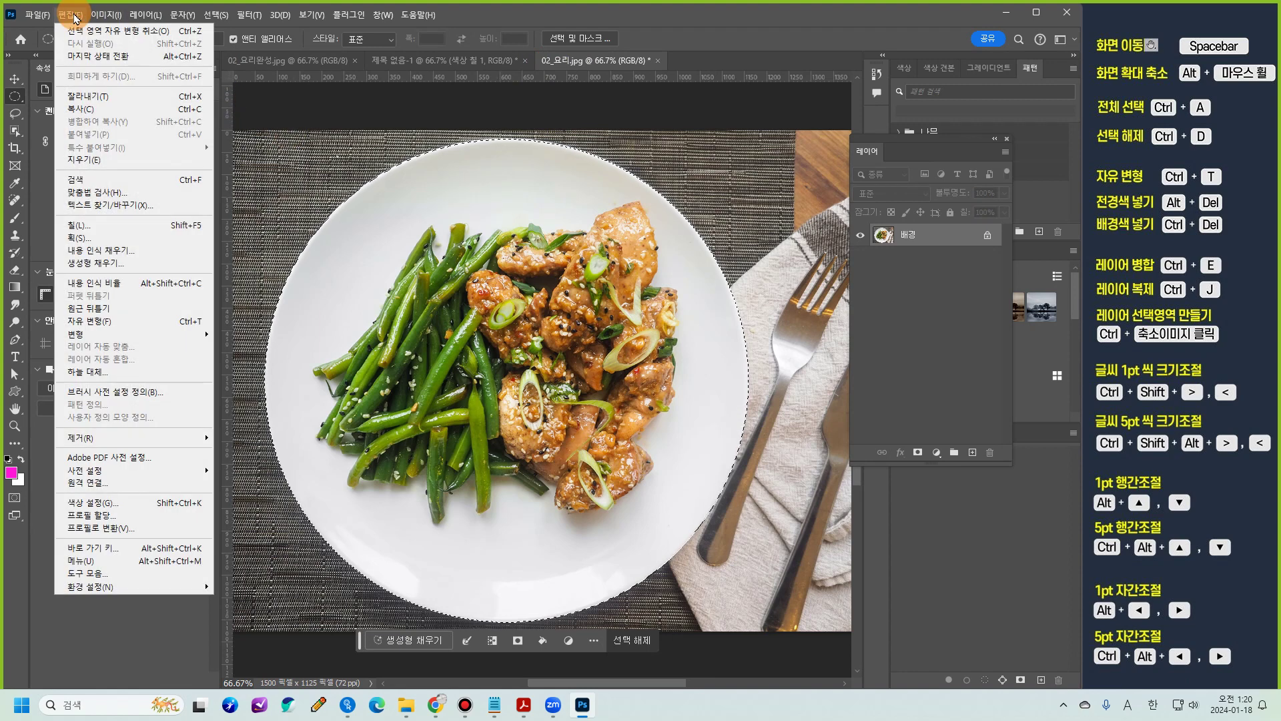
click(89, 110)
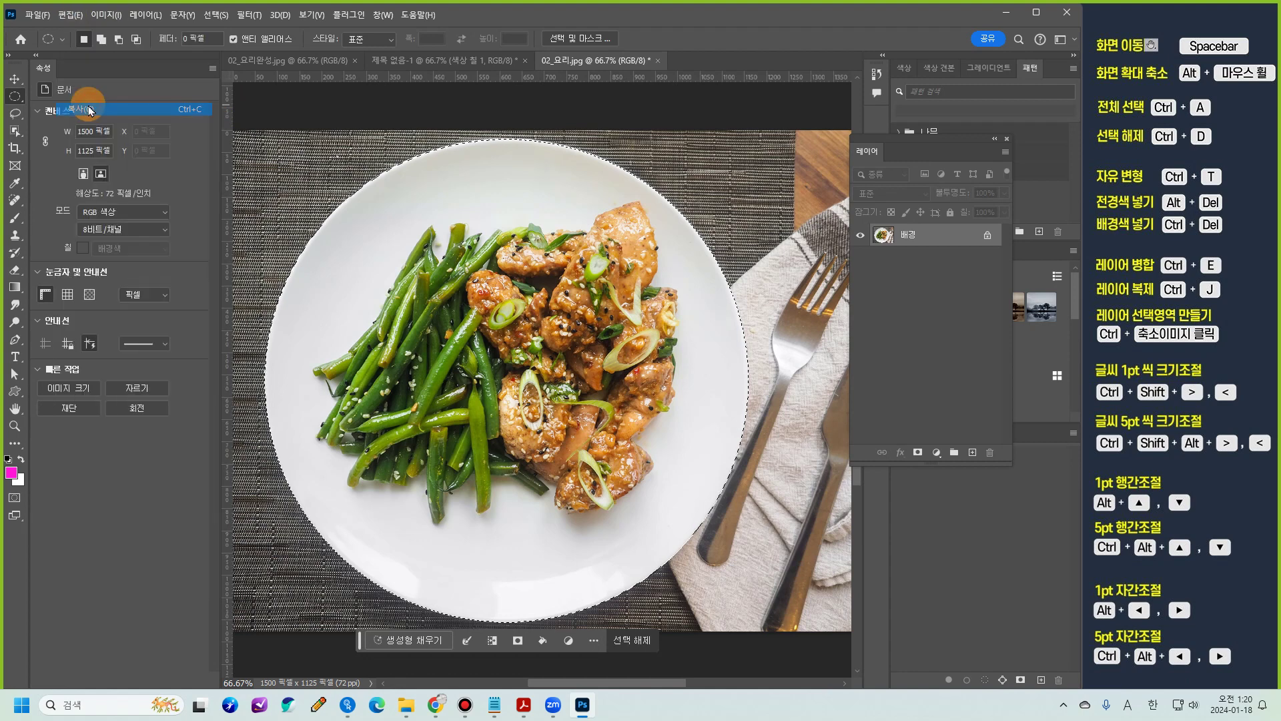
Step: Paste the copied plate into the untitled document and move it up about 124 pixels
click(421, 60)
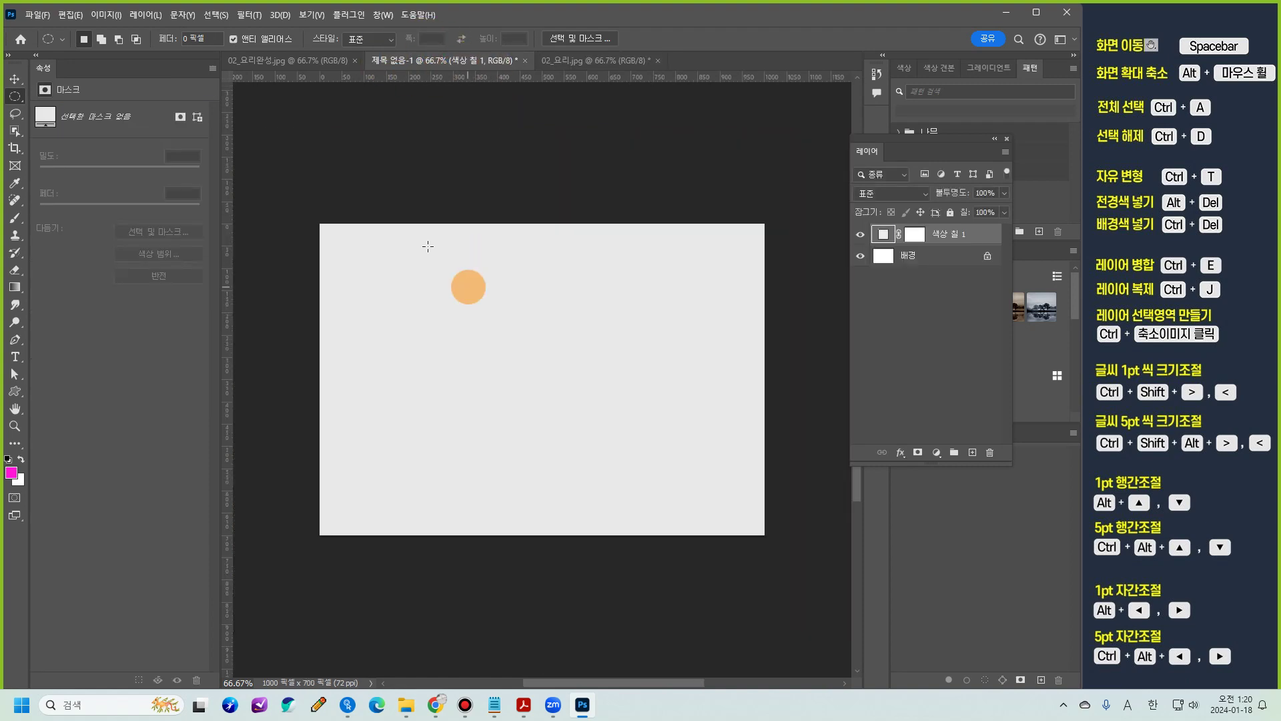
click(70, 14)
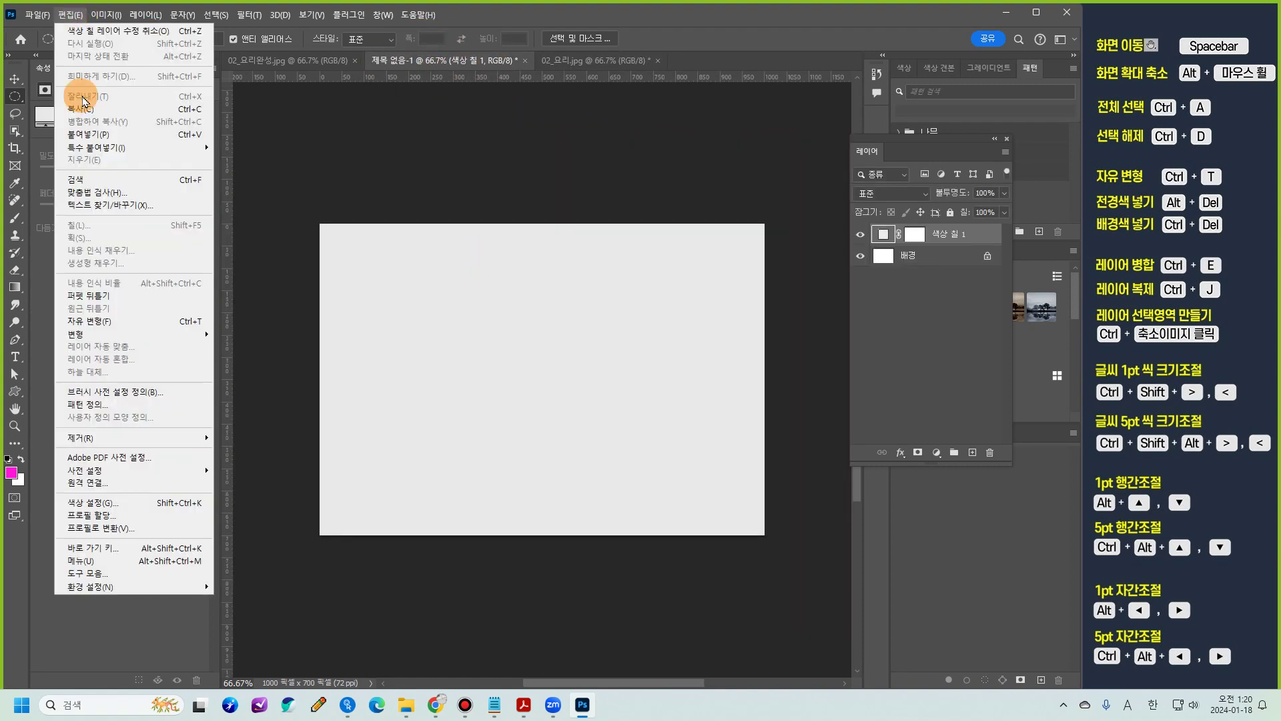
click(114, 138)
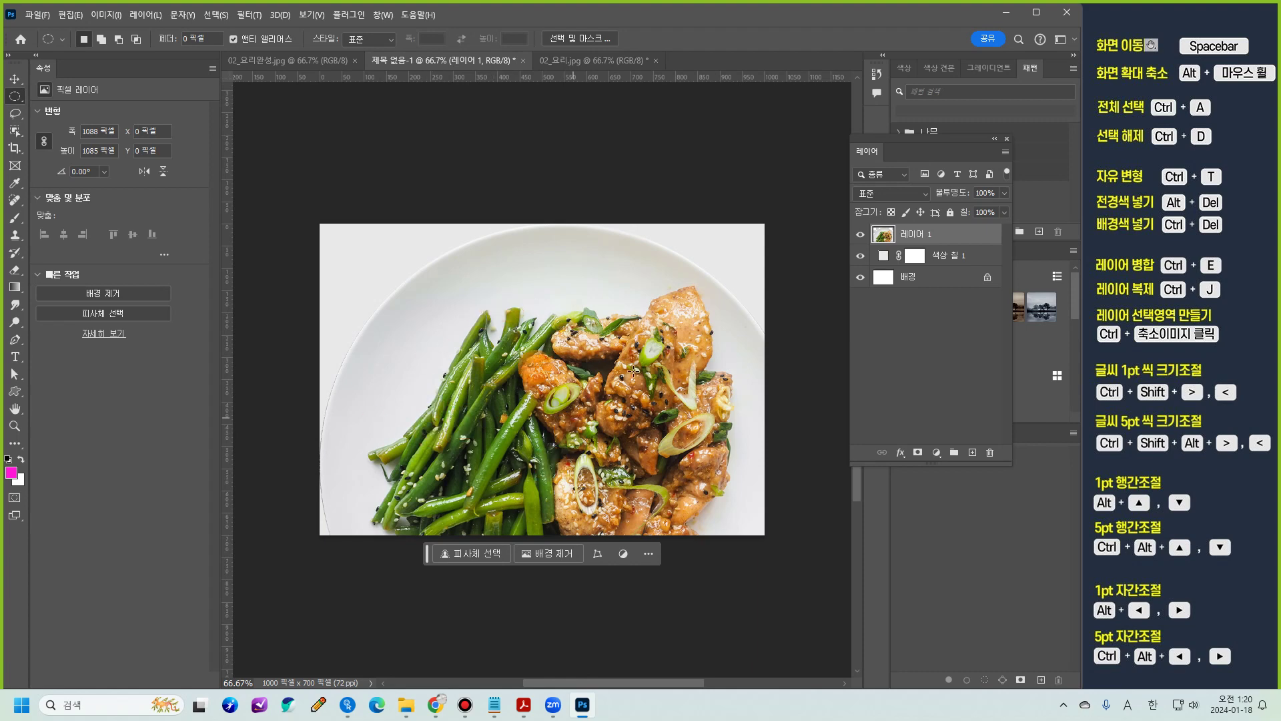
click(15, 78)
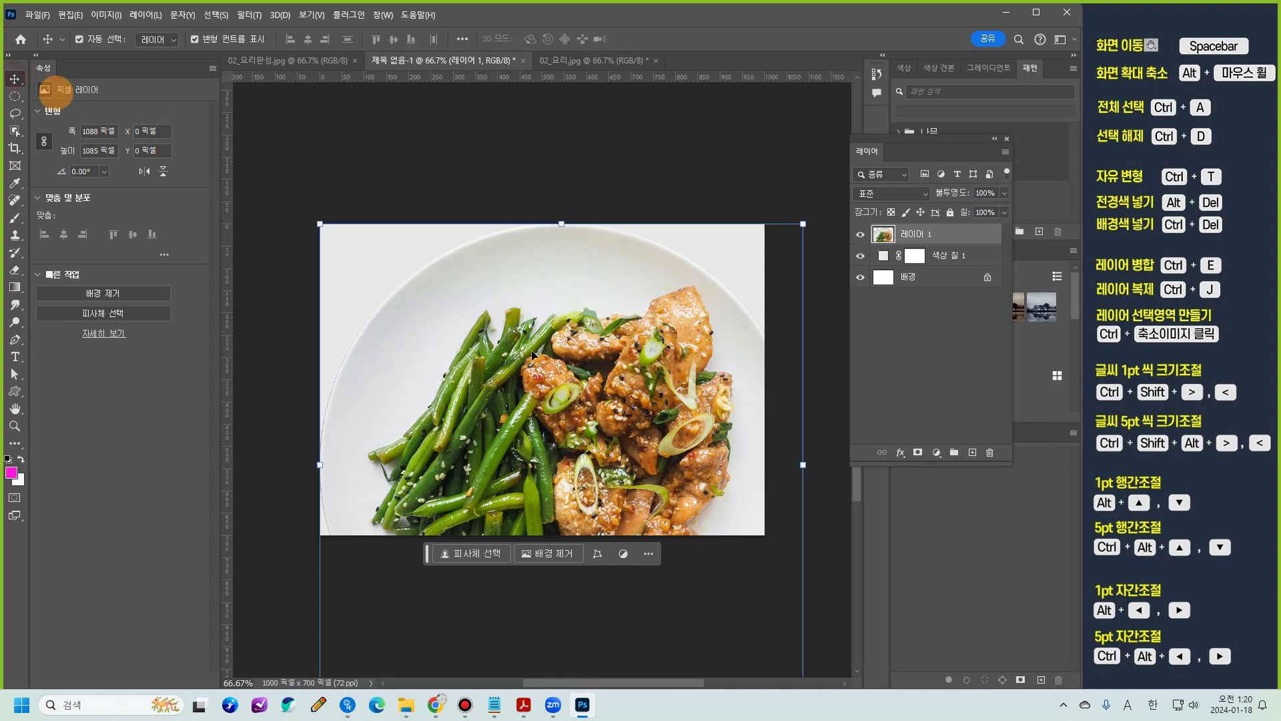
drag(502, 300, 503, 245)
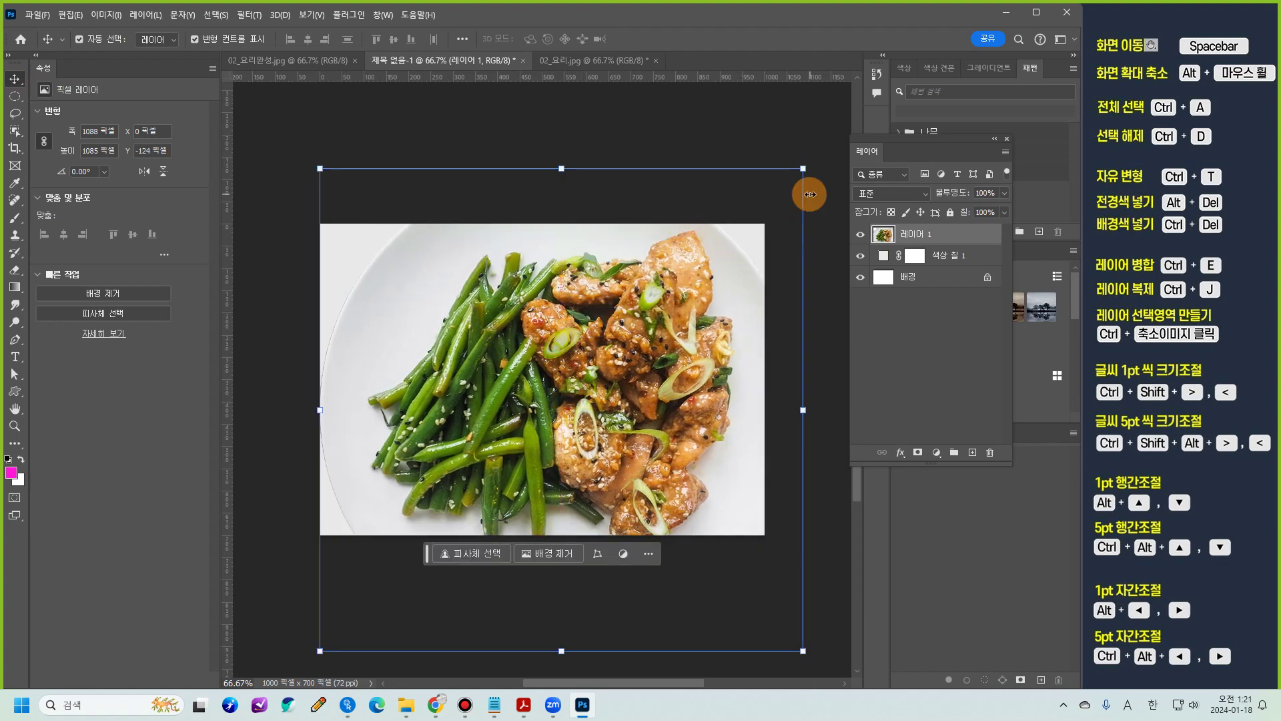
click(763, 286)
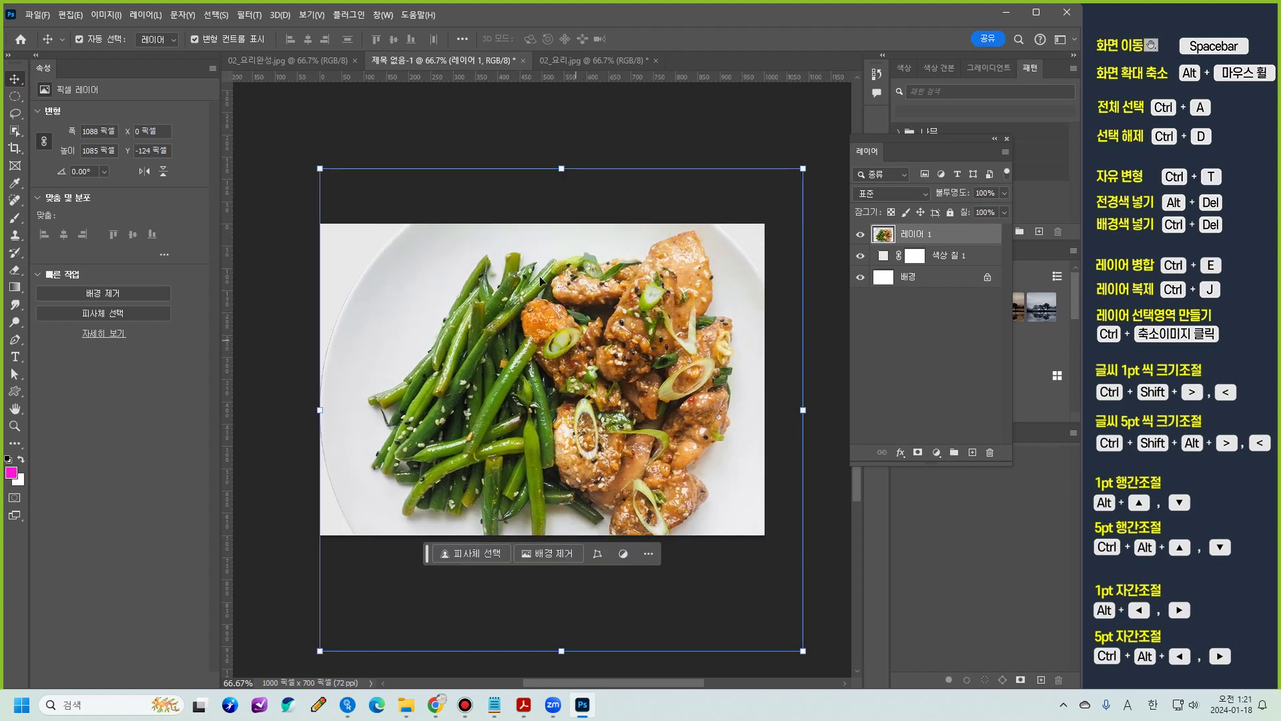
click(493, 289)
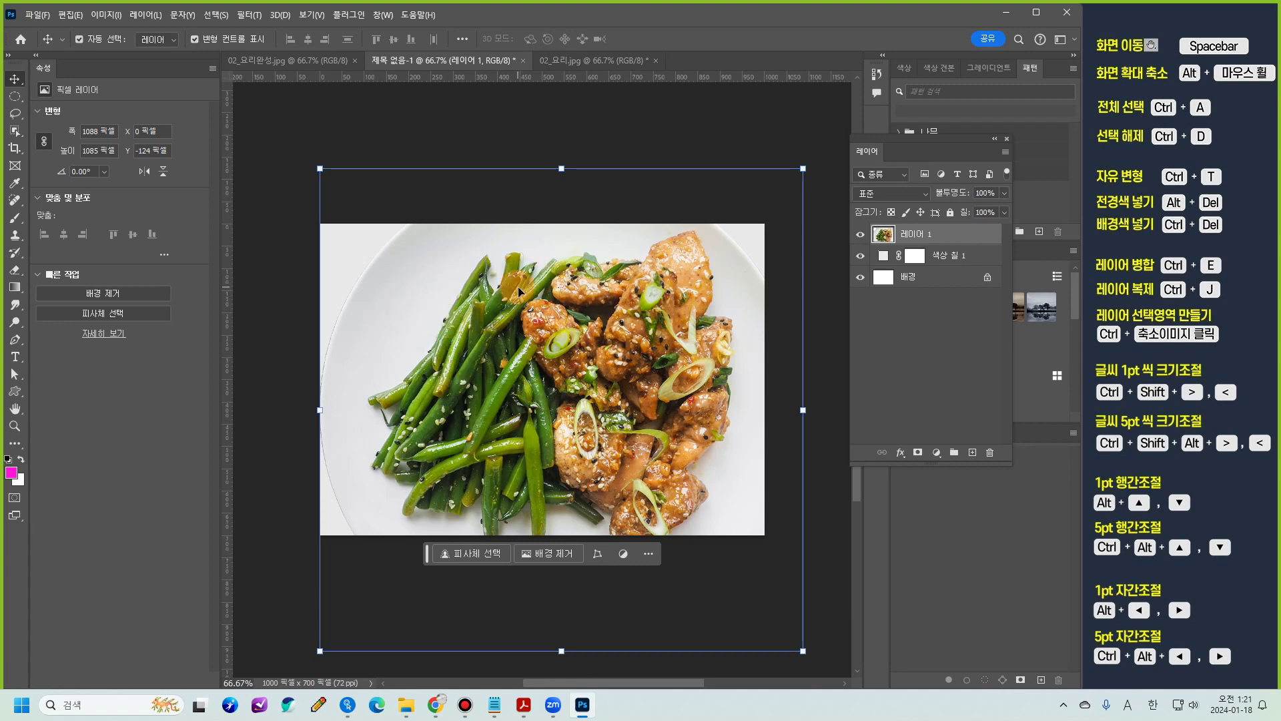
click(505, 376)
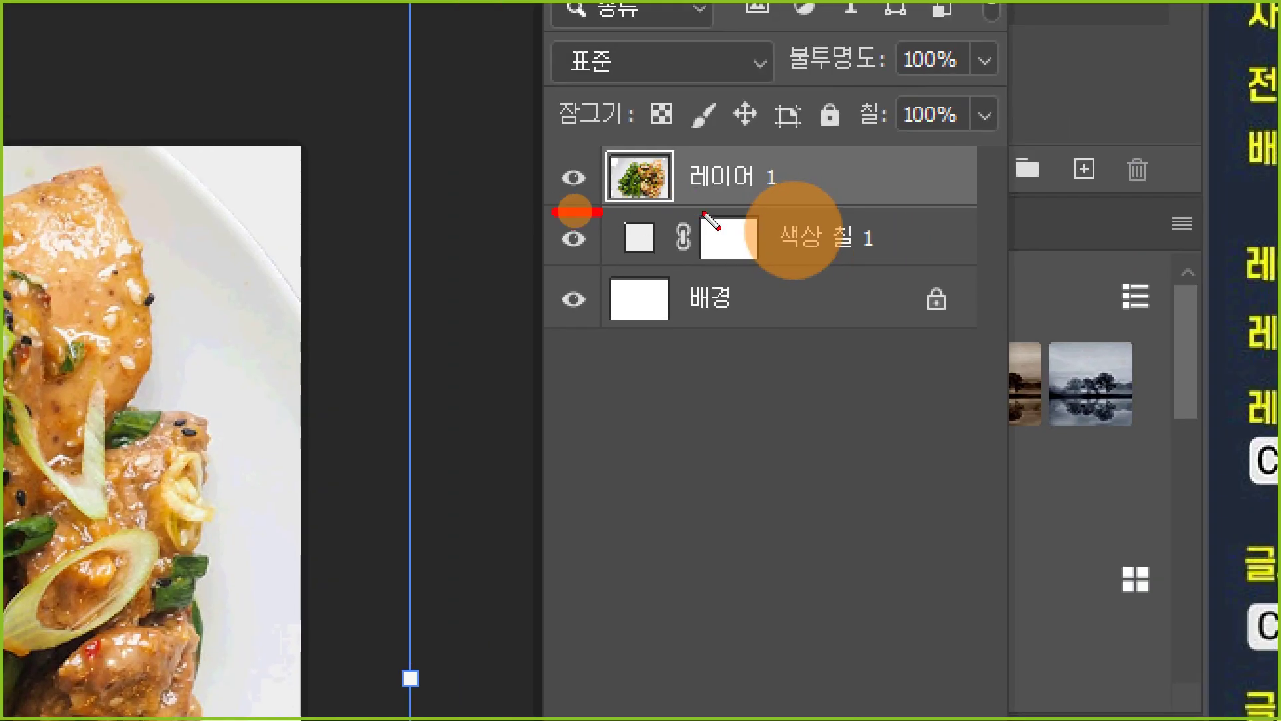
Step: Convert the pasted plate layer into a smart object
drag(601, 190, 899, 198)
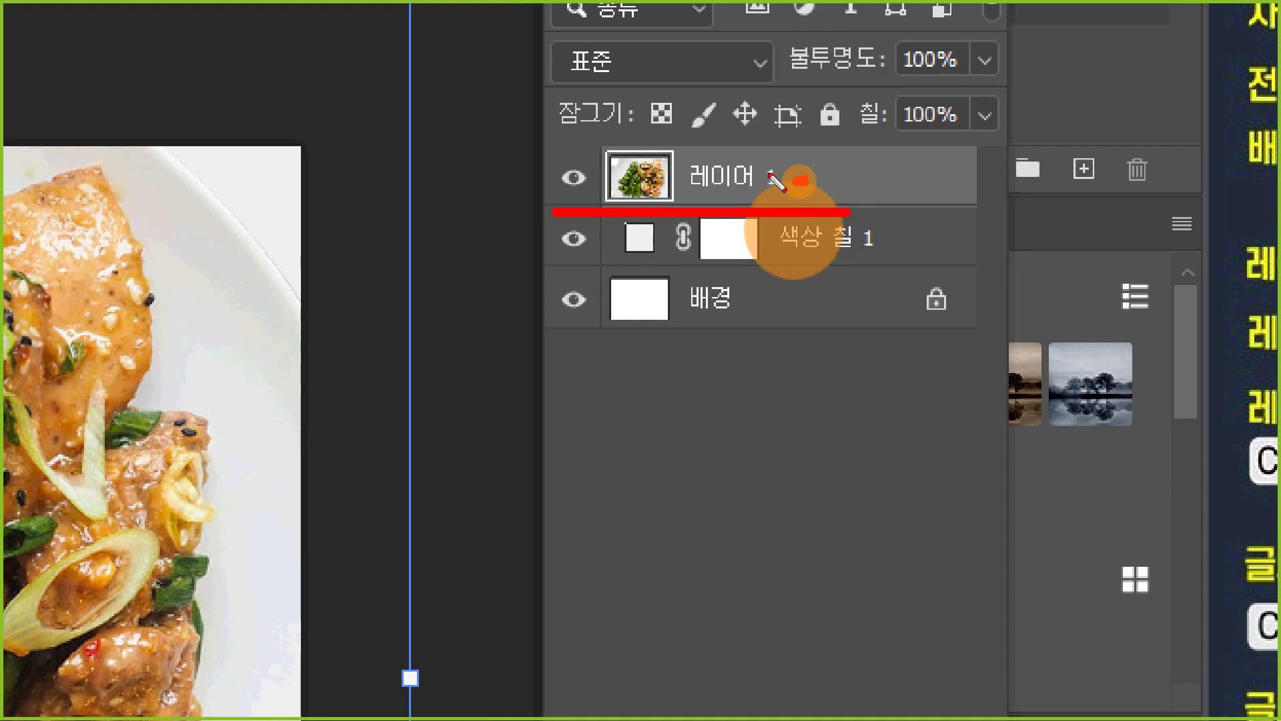
mouse_move(798, 152)
mouse_down()
mouse_move(815, 178)
mouse_move(767, 191)
mouse_up()
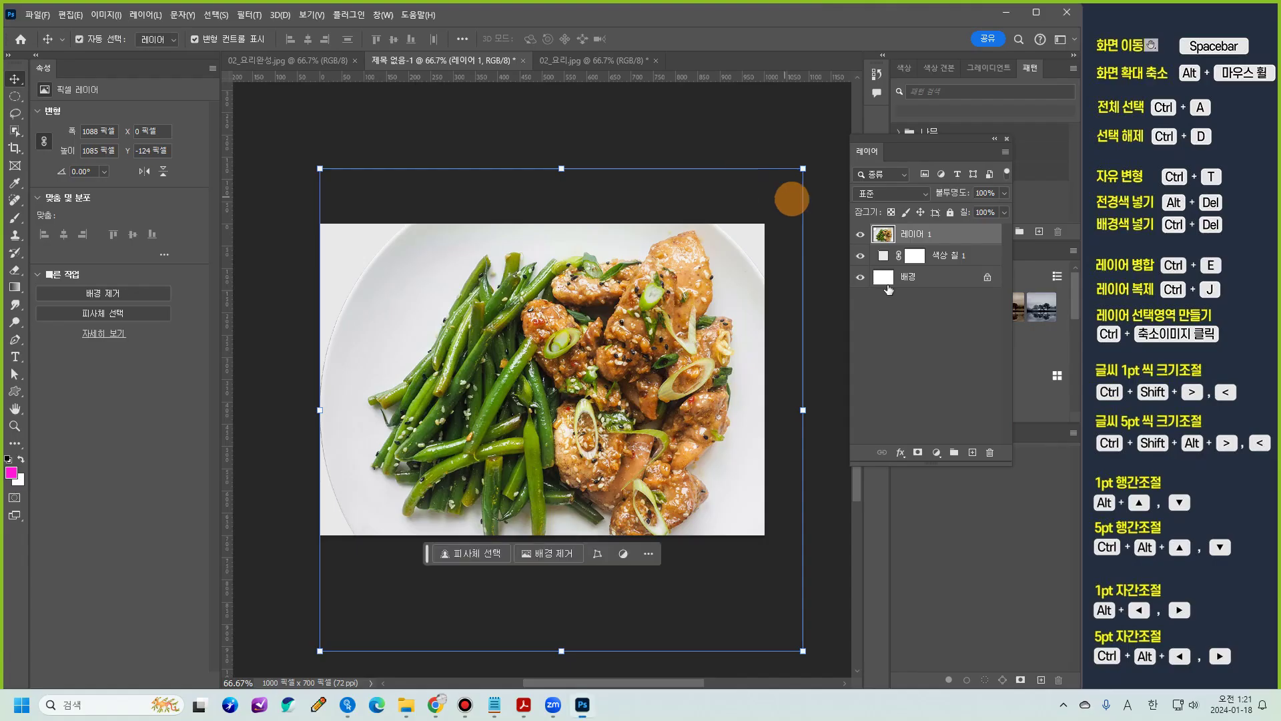
right_click(731, 189)
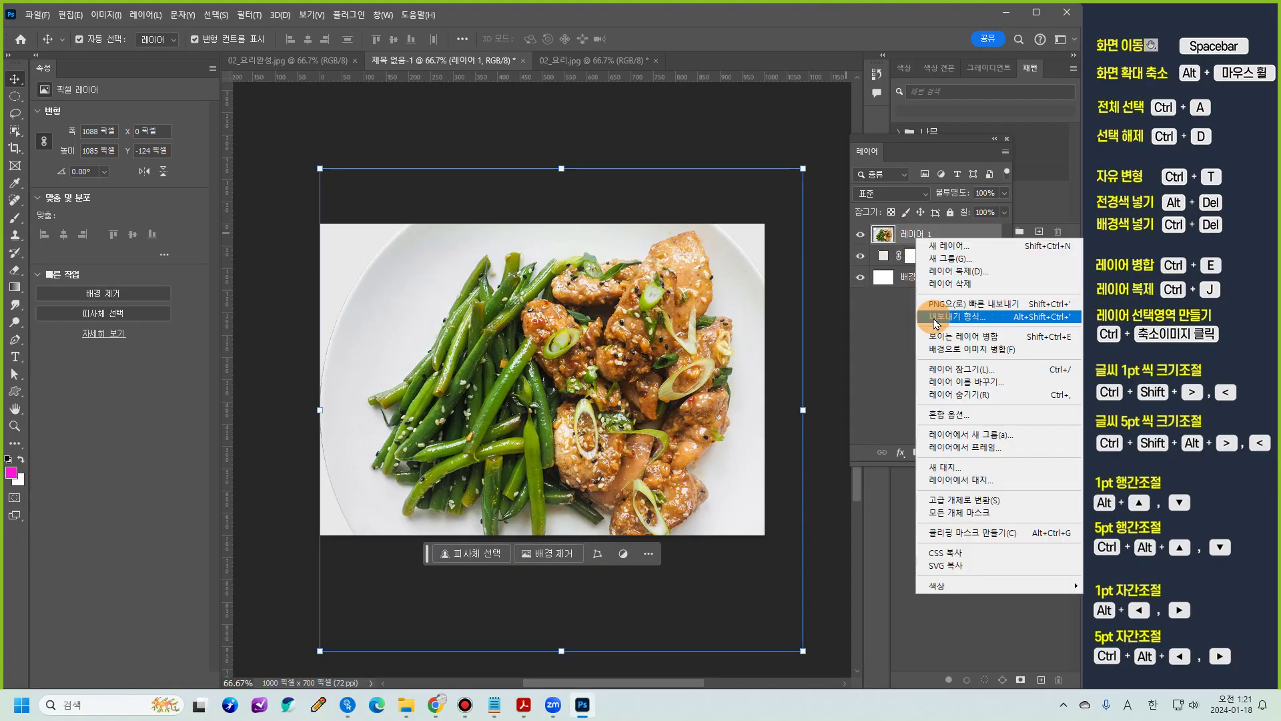
click(983, 504)
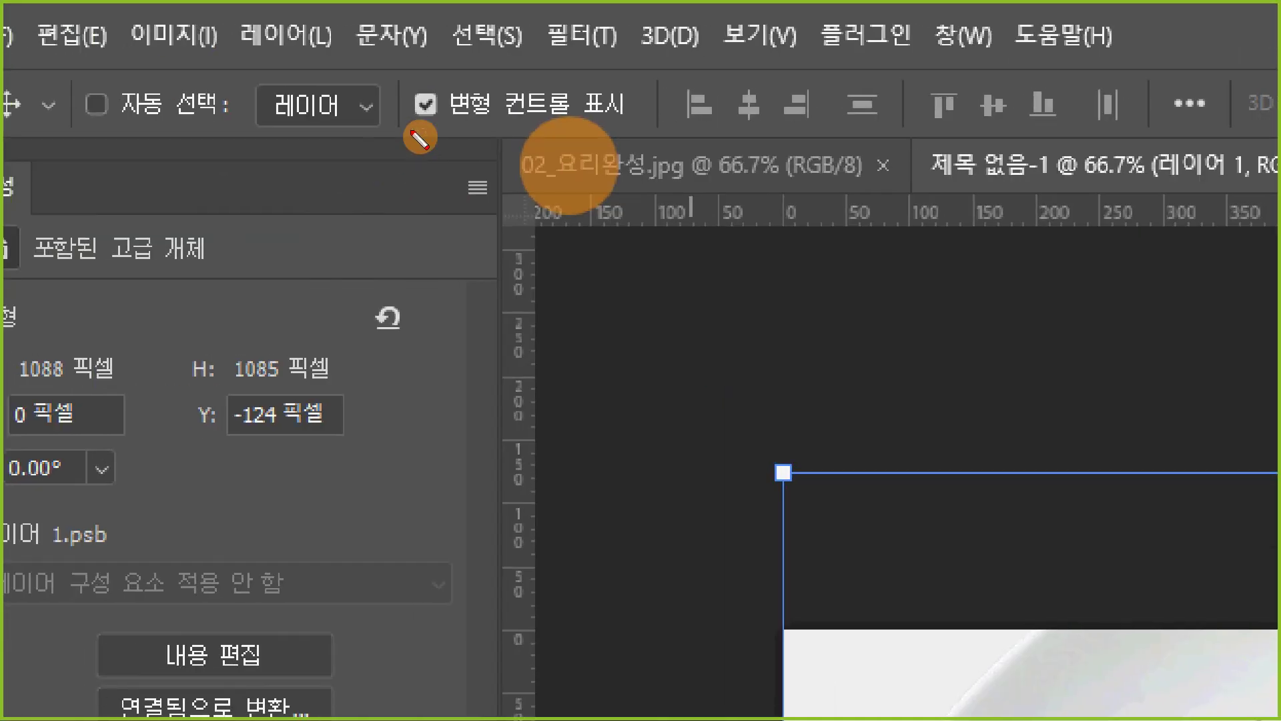
mouse_move(407, 130)
mouse_down()
mouse_move(622, 140)
mouse_move(648, 91)
mouse_move(591, 66)
mouse_move(431, 61)
mouse_move(400, 77)
mouse_move(428, 148)
mouse_up()
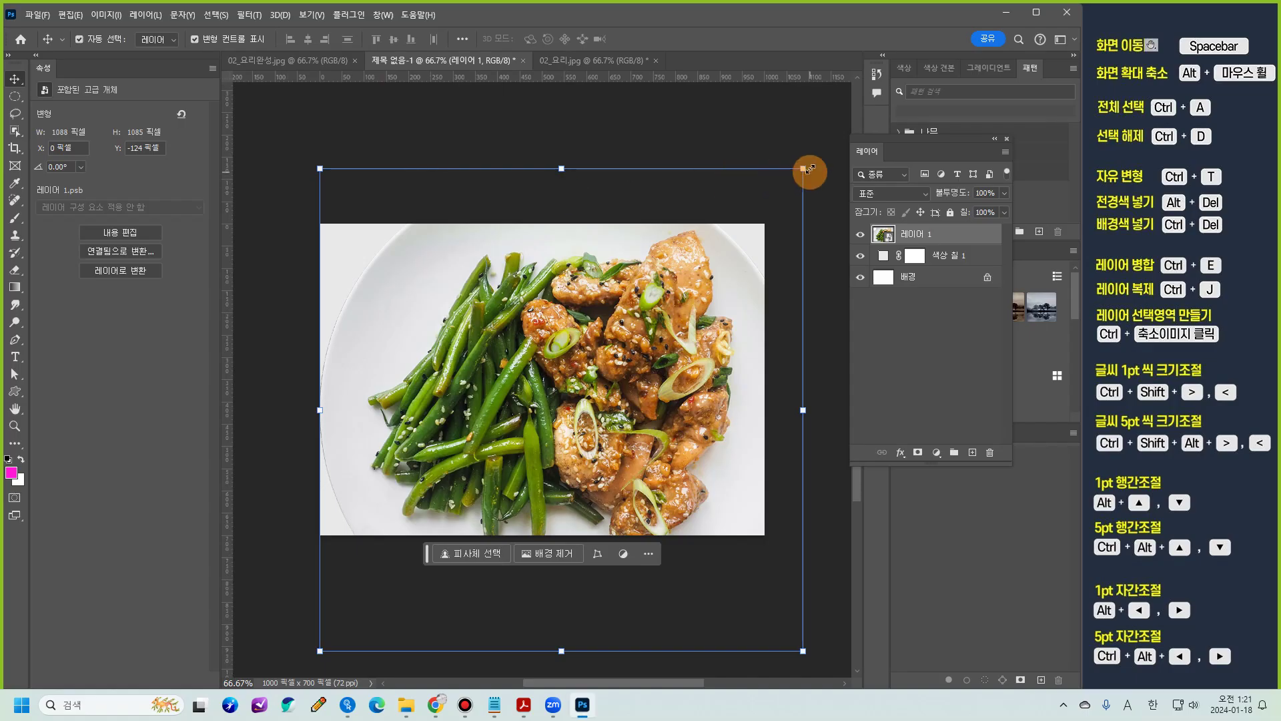
Step: Scale the plate to about 33.28%, center it near X 712, Y 404 pixels on the canvas, and apply the transformation
drag(803, 173, 472, 459)
drag(429, 502, 628, 359)
drag(716, 303, 692, 326)
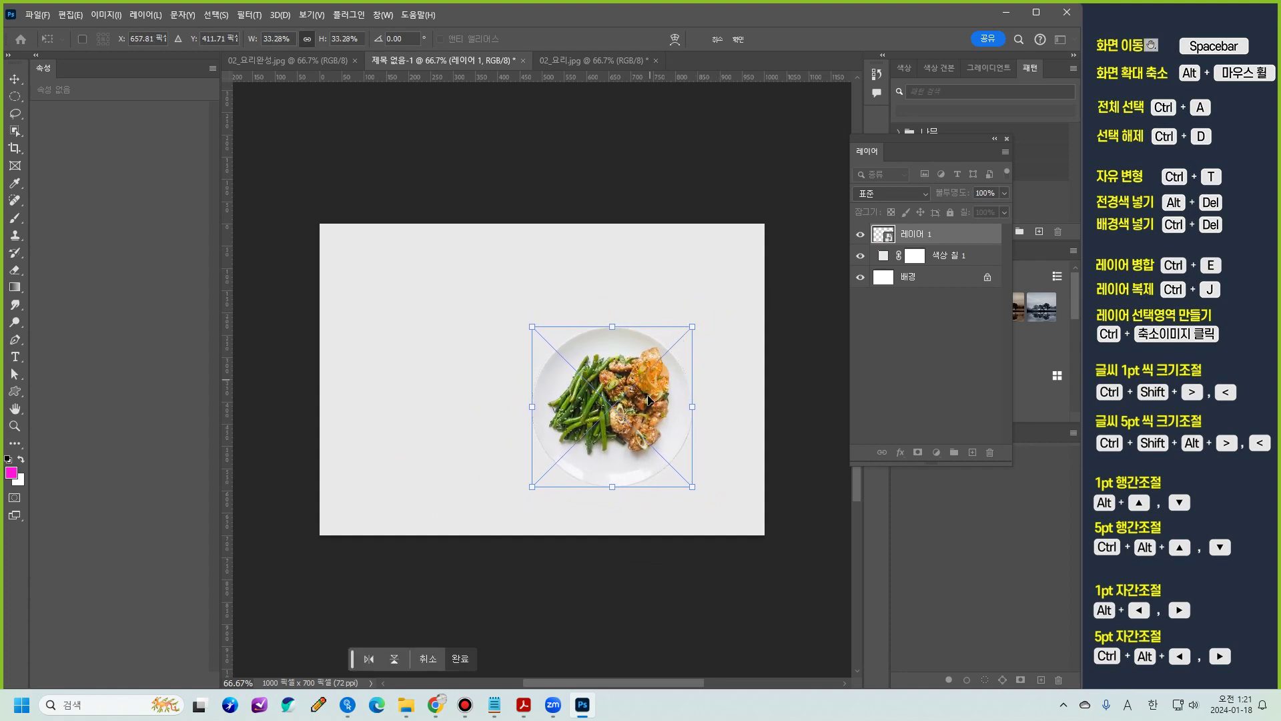
drag(650, 405, 671, 391)
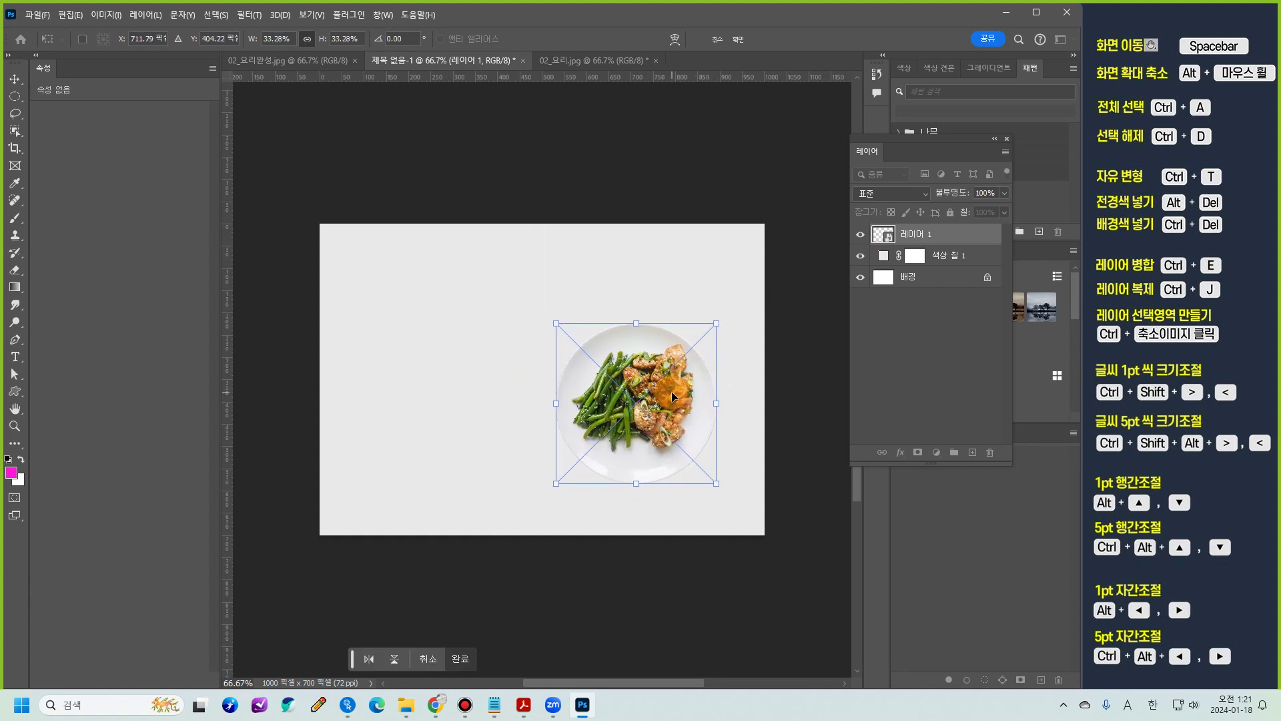
key(Return)
click(823, 386)
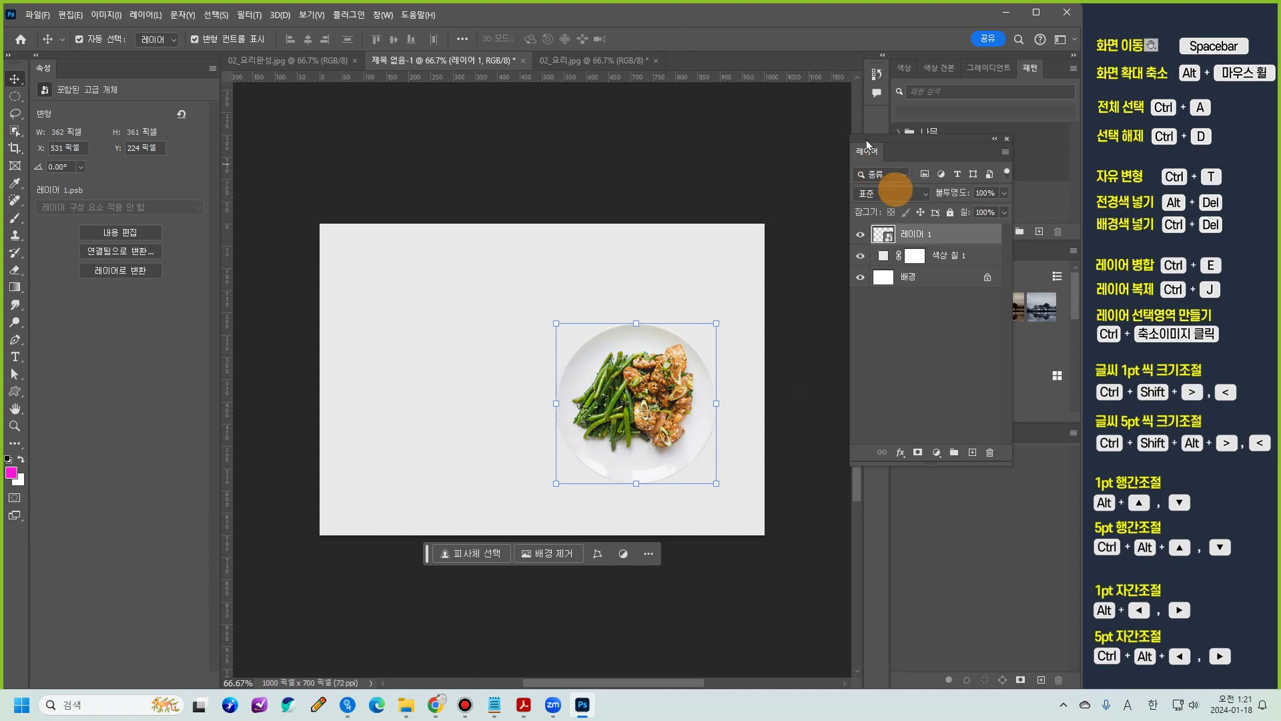
Step: Check the finished example 02_요리완성.jpg, return to the untitled document and draw a circular marquee selection about 374 pixels across over the plate
click(293, 62)
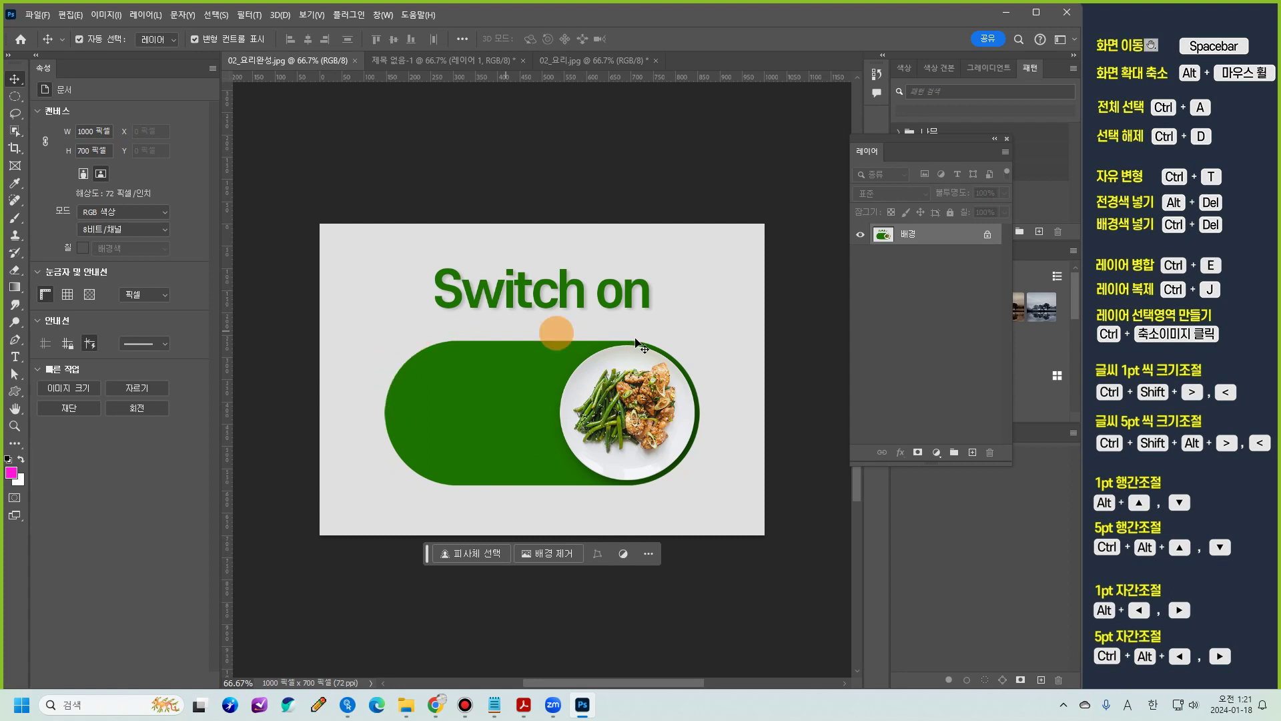
click(468, 61)
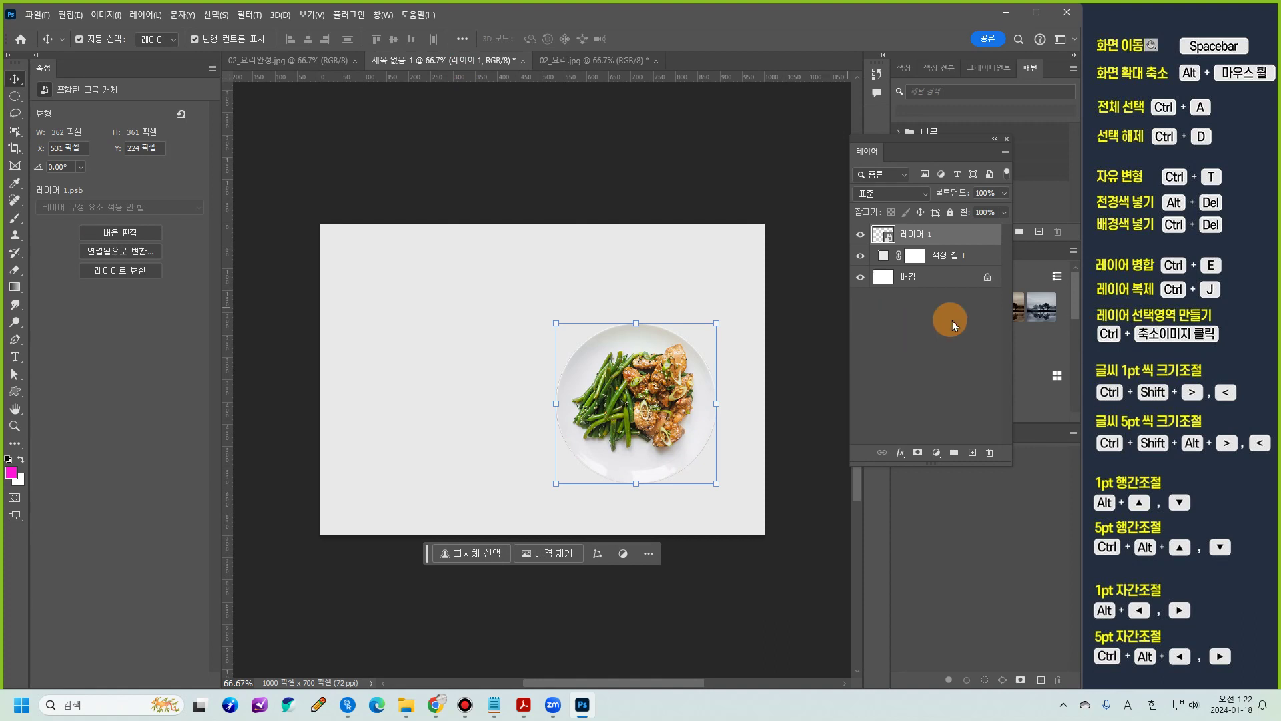
click(14, 96)
drag(562, 328, 714, 493)
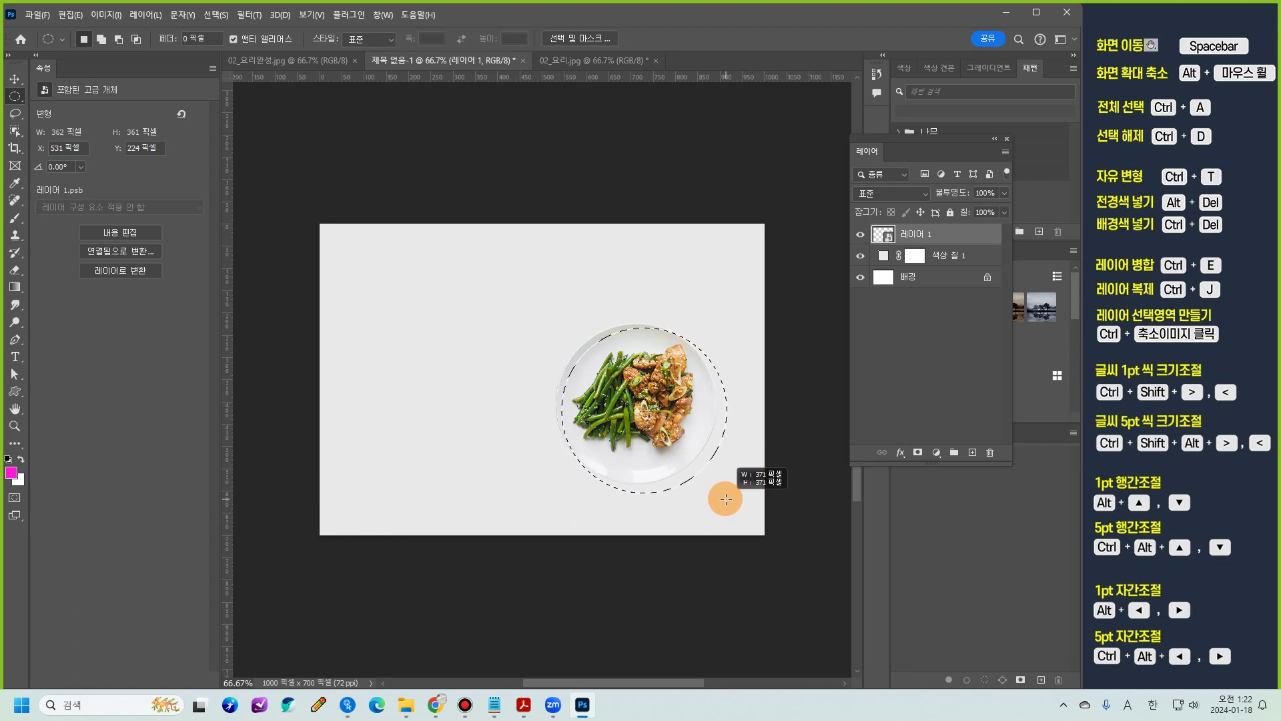
drag(727, 500, 727, 499)
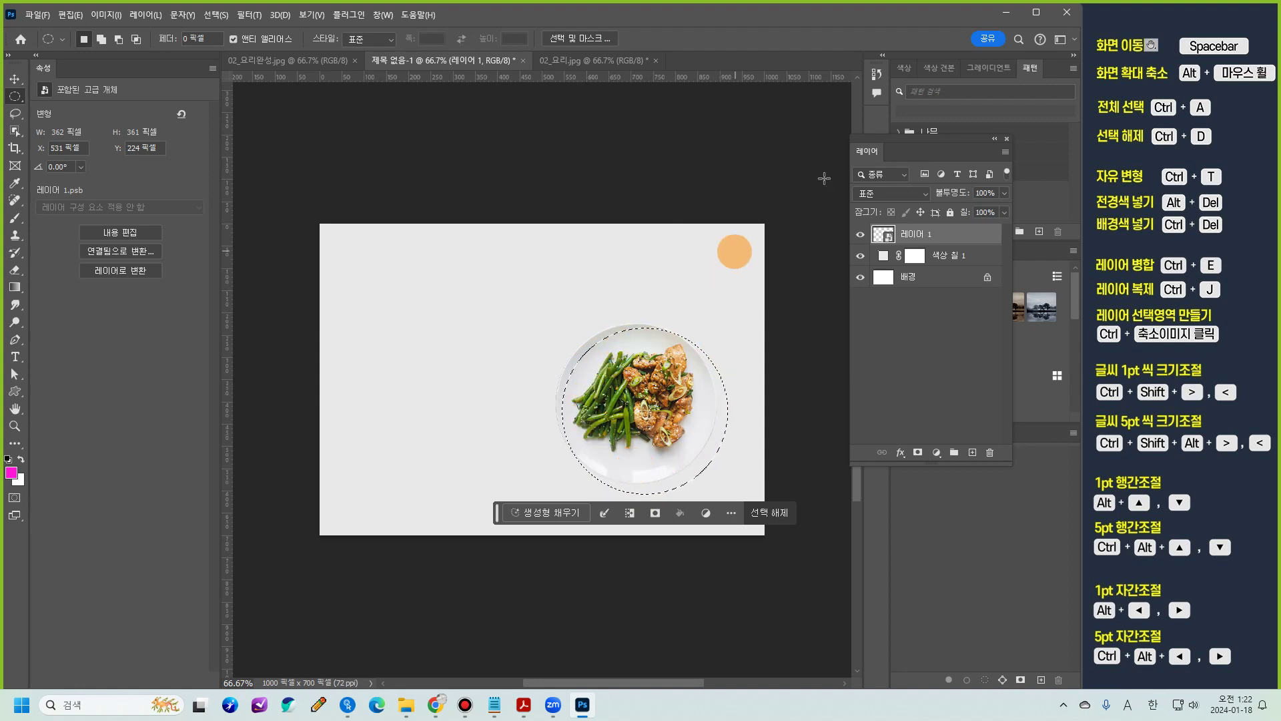
Step: Move the Layers panel closer to the artwork and add a new empty layer above the plate layer
drag(857, 146, 734, 275)
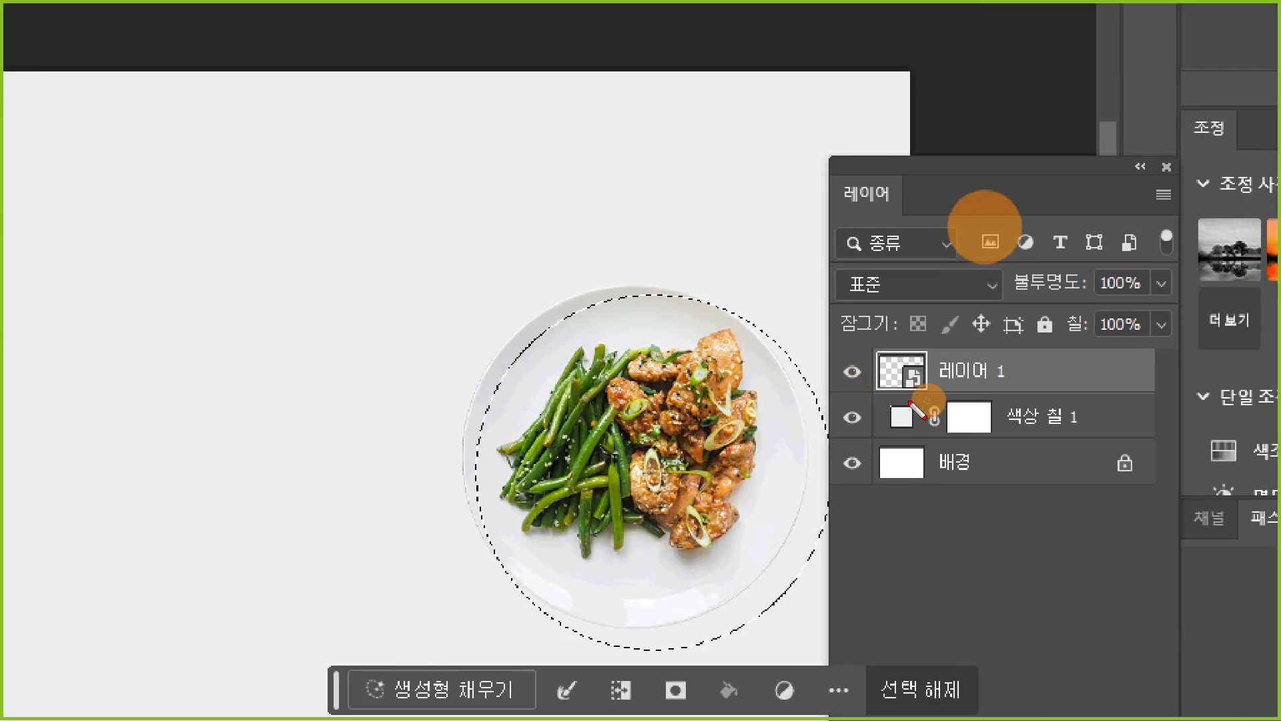
mouse_move(770, 371)
mouse_down()
mouse_move(758, 360)
mouse_move(772, 359)
mouse_up()
drag(937, 378, 927, 402)
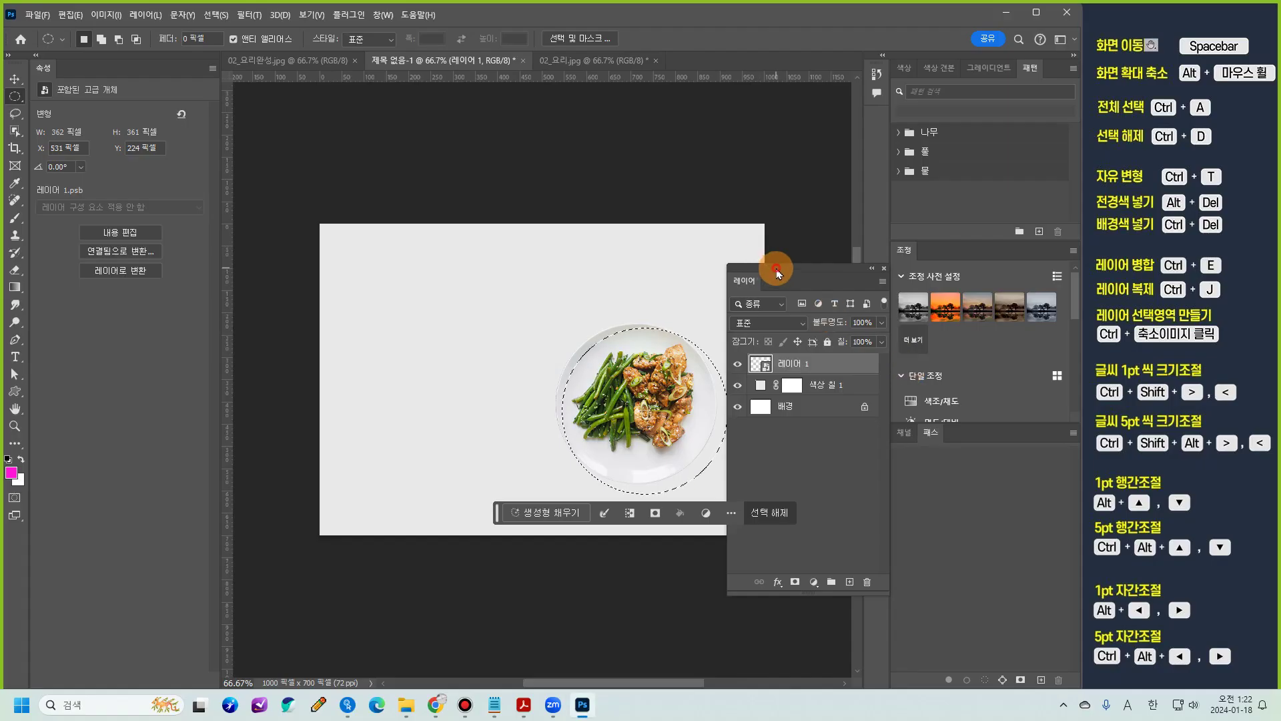
drag(774, 268, 758, 245)
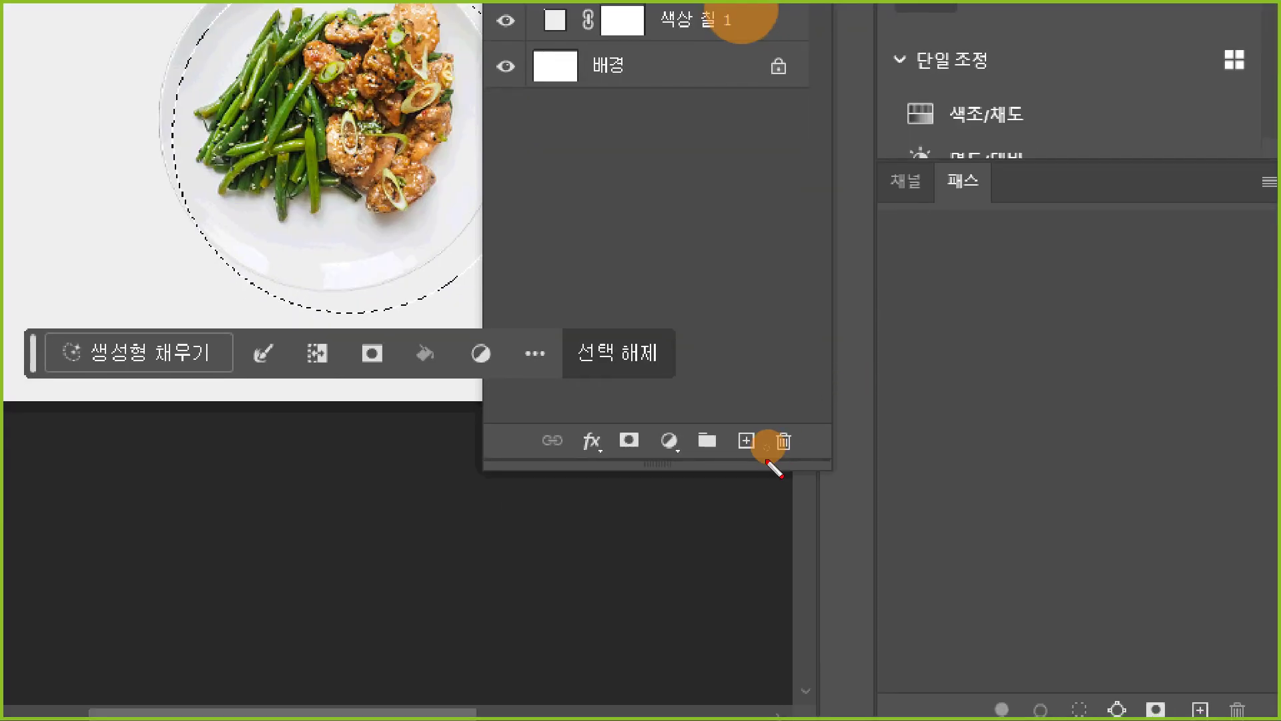
mouse_move(754, 465)
mouse_down()
mouse_move(725, 418)
mouse_move(735, 408)
mouse_move(764, 426)
mouse_move(765, 461)
mouse_up()
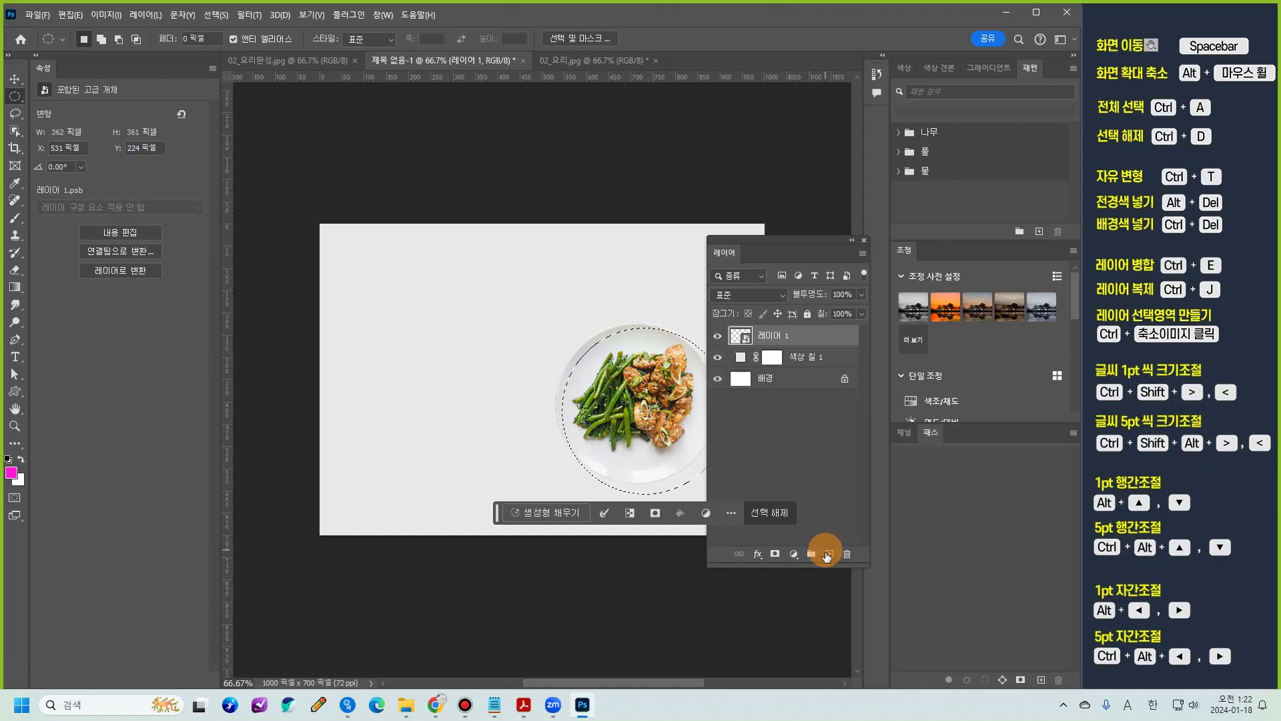
click(747, 441)
click(758, 336)
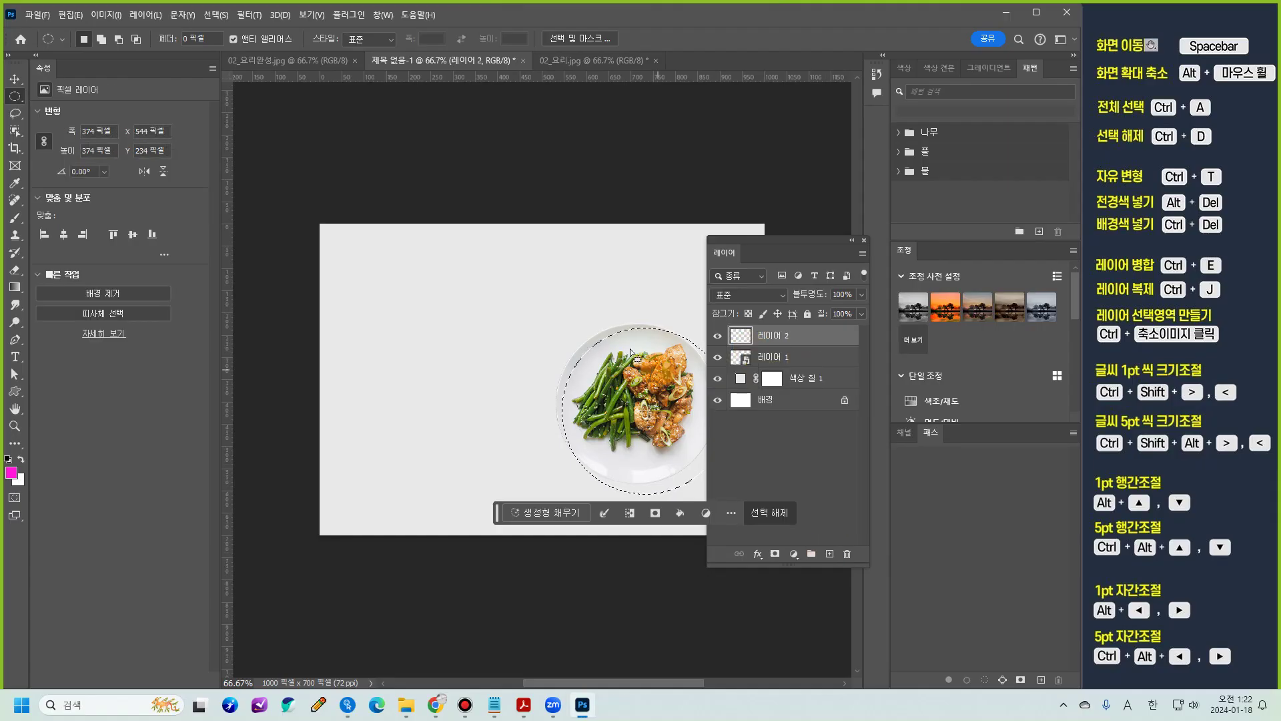
click(684, 356)
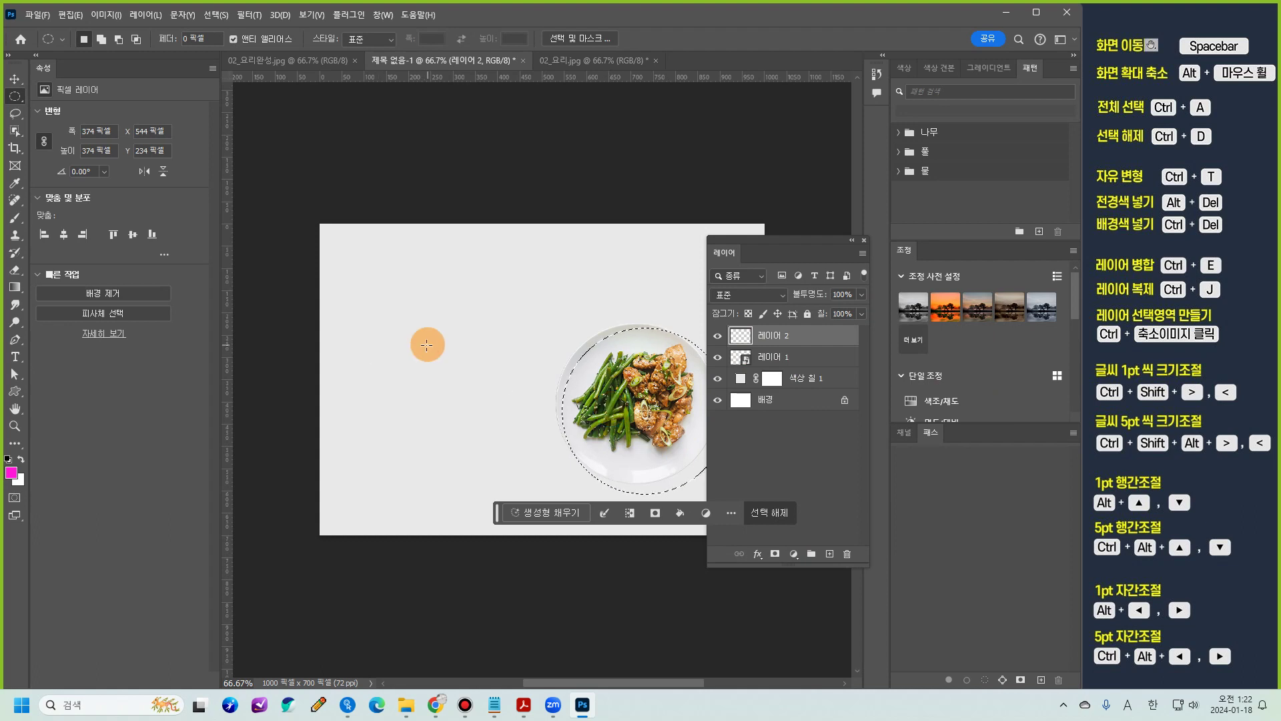
Step: Fill the circular selection on the new empty layer with dark green #1c7311 at 100% opacity
click(69, 14)
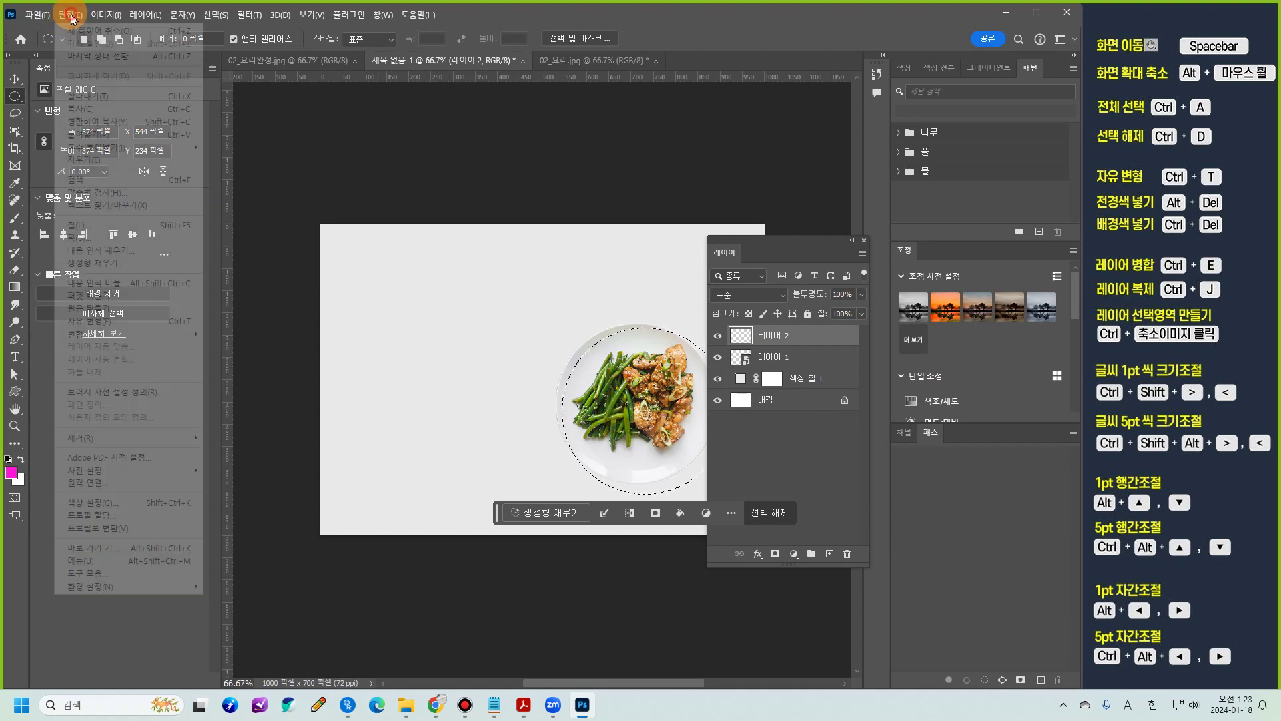
click(75, 226)
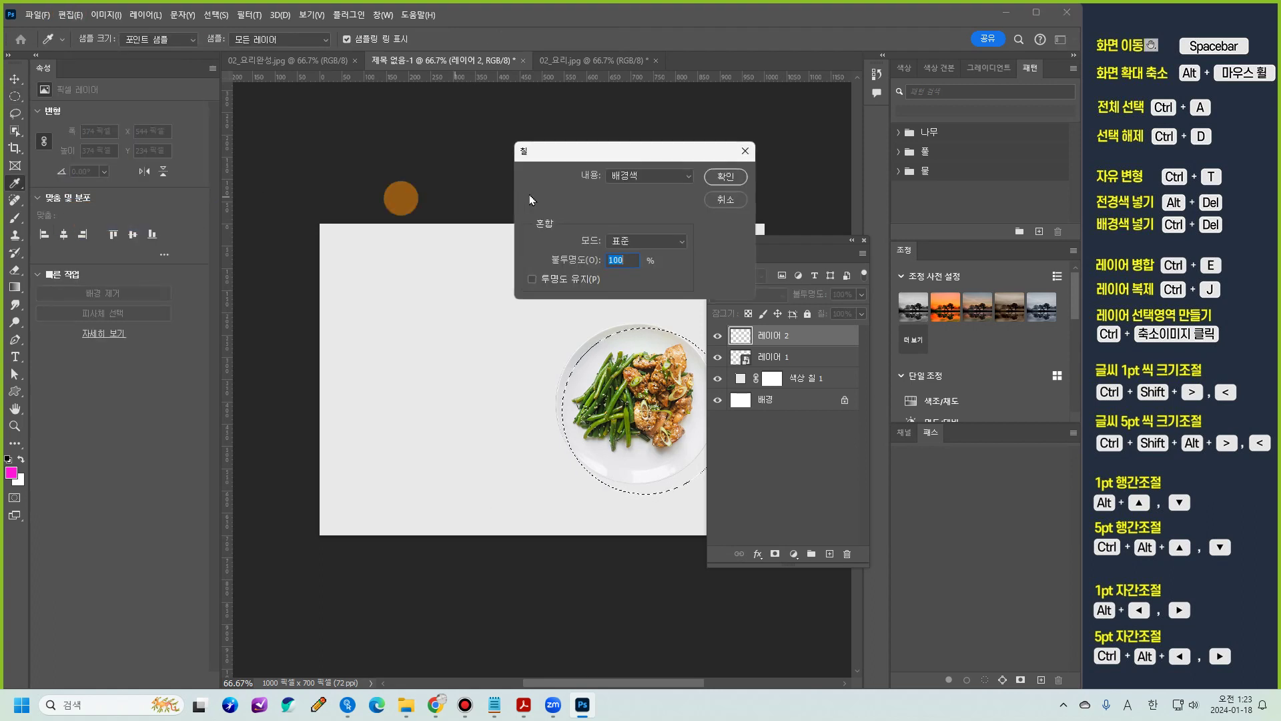
click(658, 175)
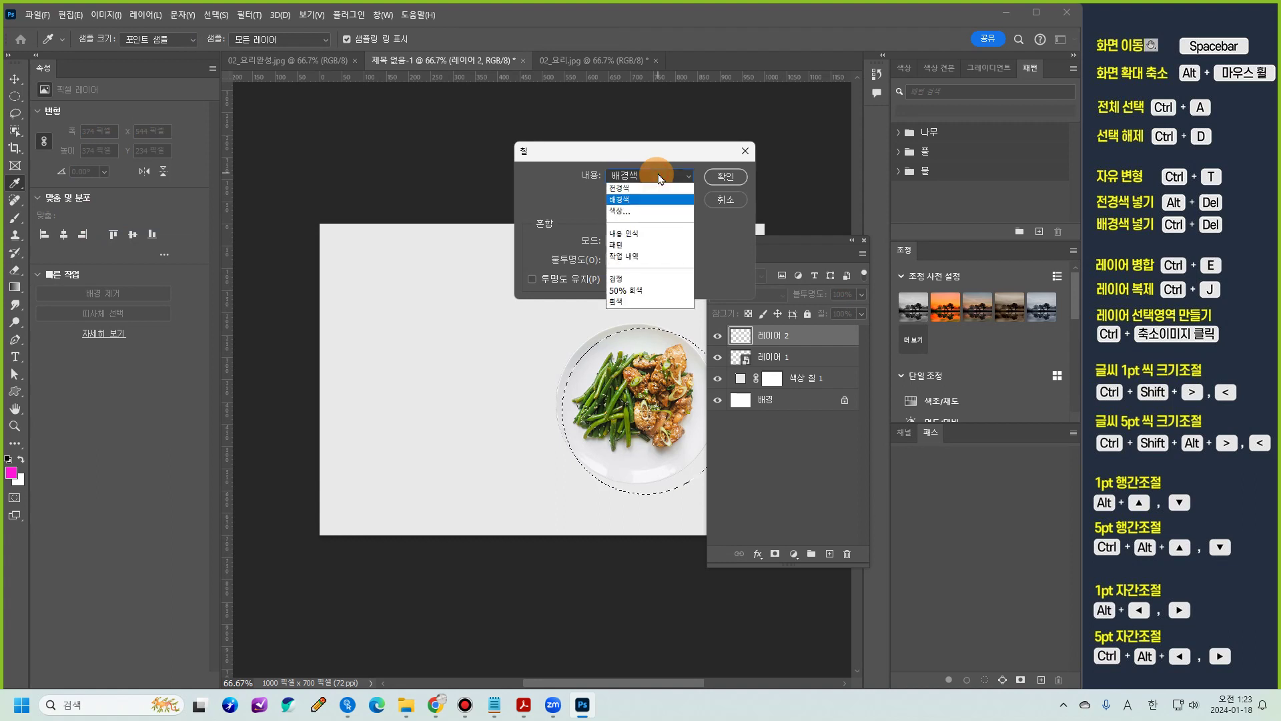
click(629, 212)
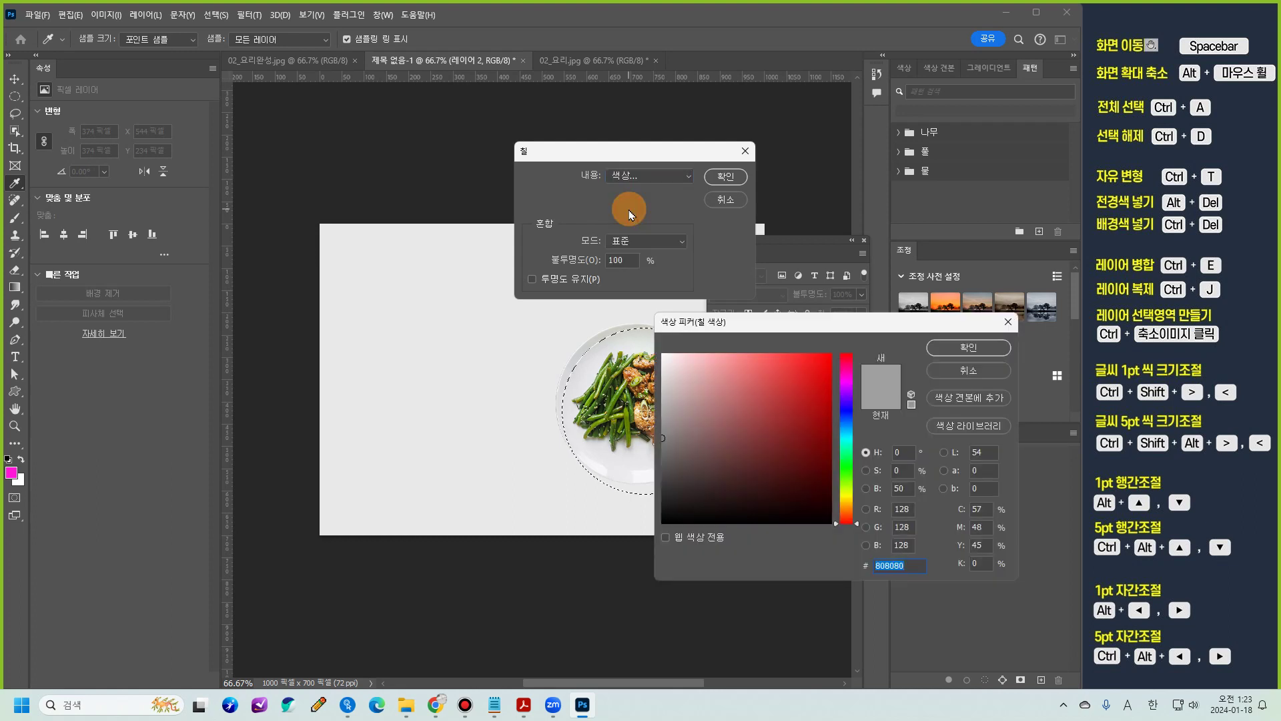
drag(768, 342, 823, 287)
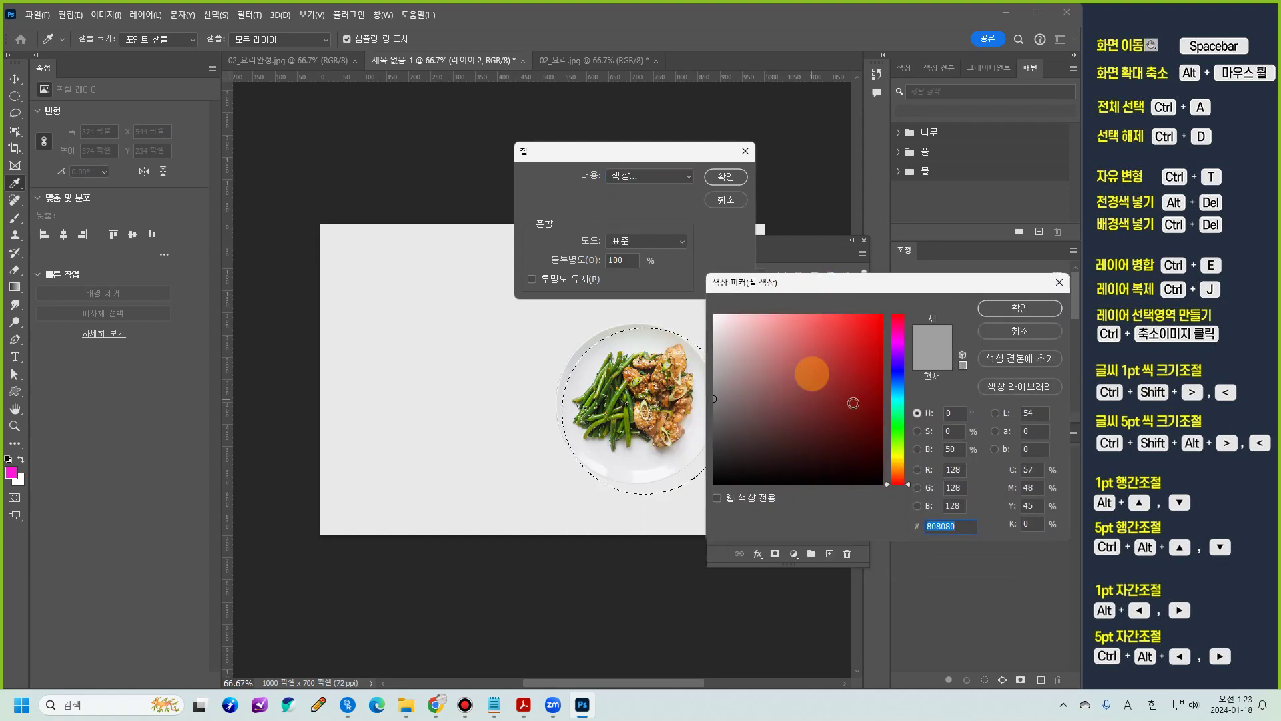
drag(908, 431, 908, 434)
click(841, 411)
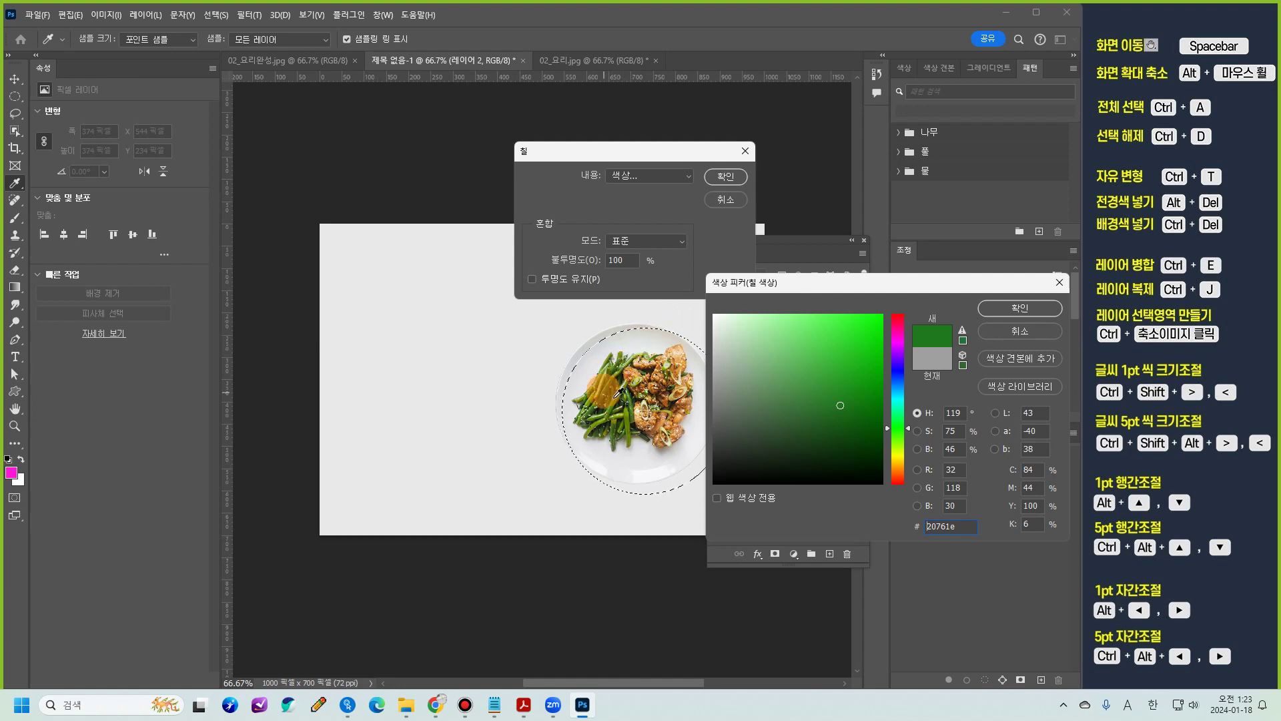
drag(654, 387, 715, 392)
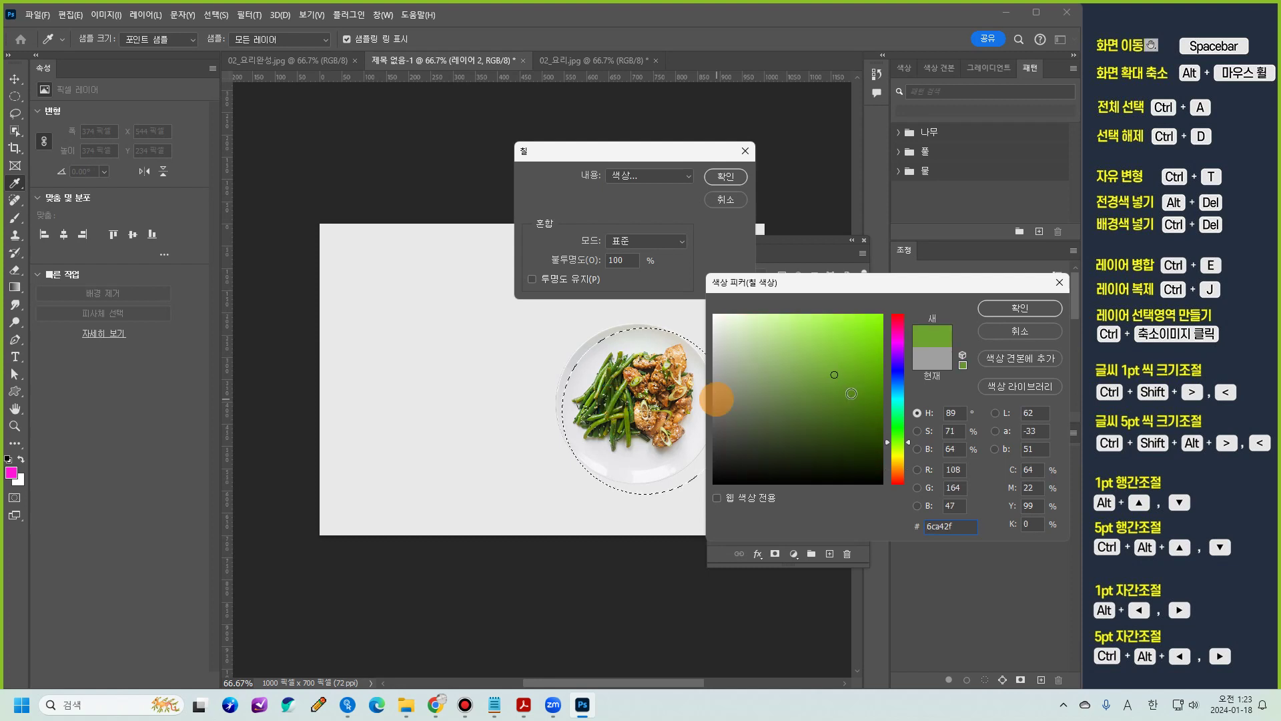
click(847, 393)
drag(907, 447, 859, 407)
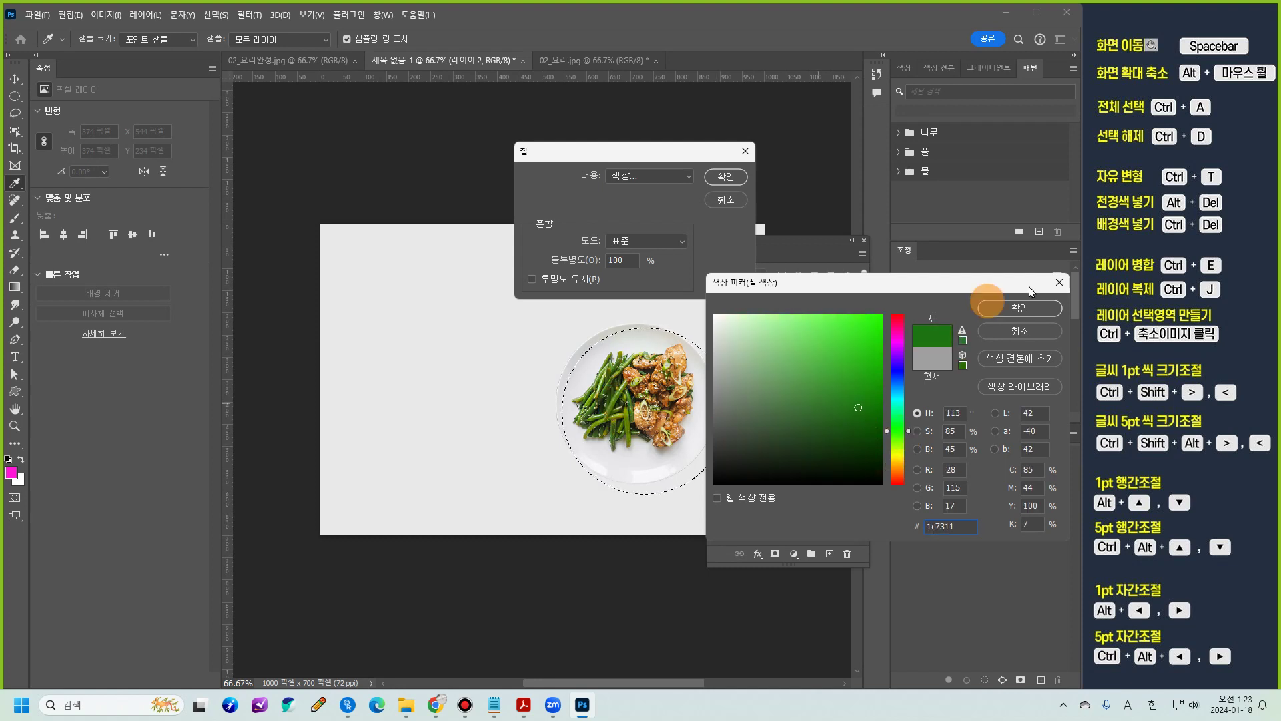
click(1004, 307)
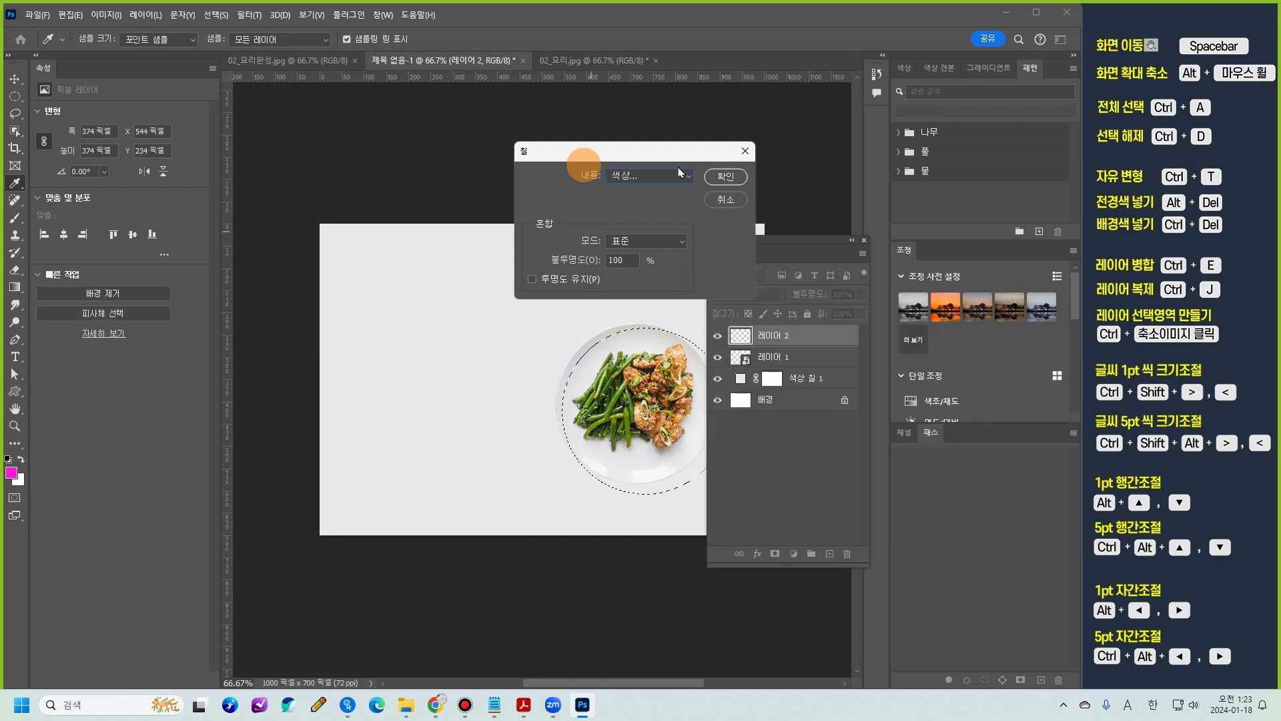
click(726, 178)
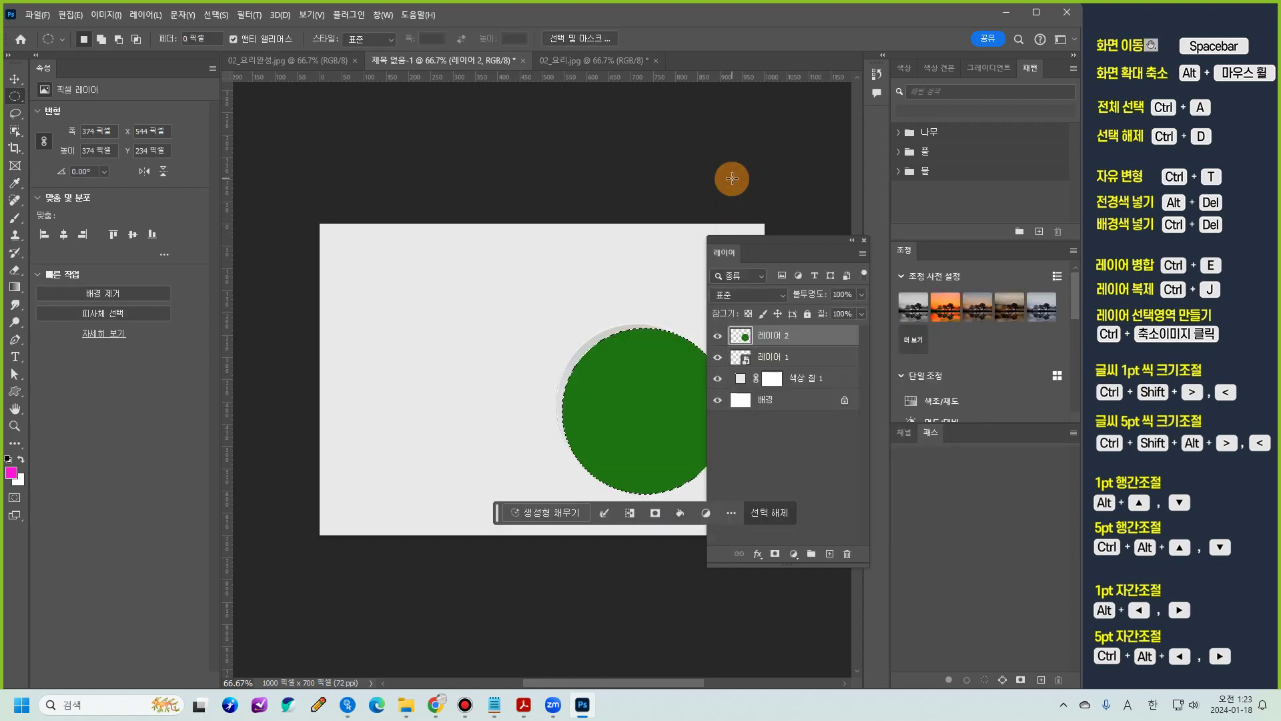
Step: Place the green circle layer directly below the plate layer and shift the contextual task bar away from the plate
click(640, 405)
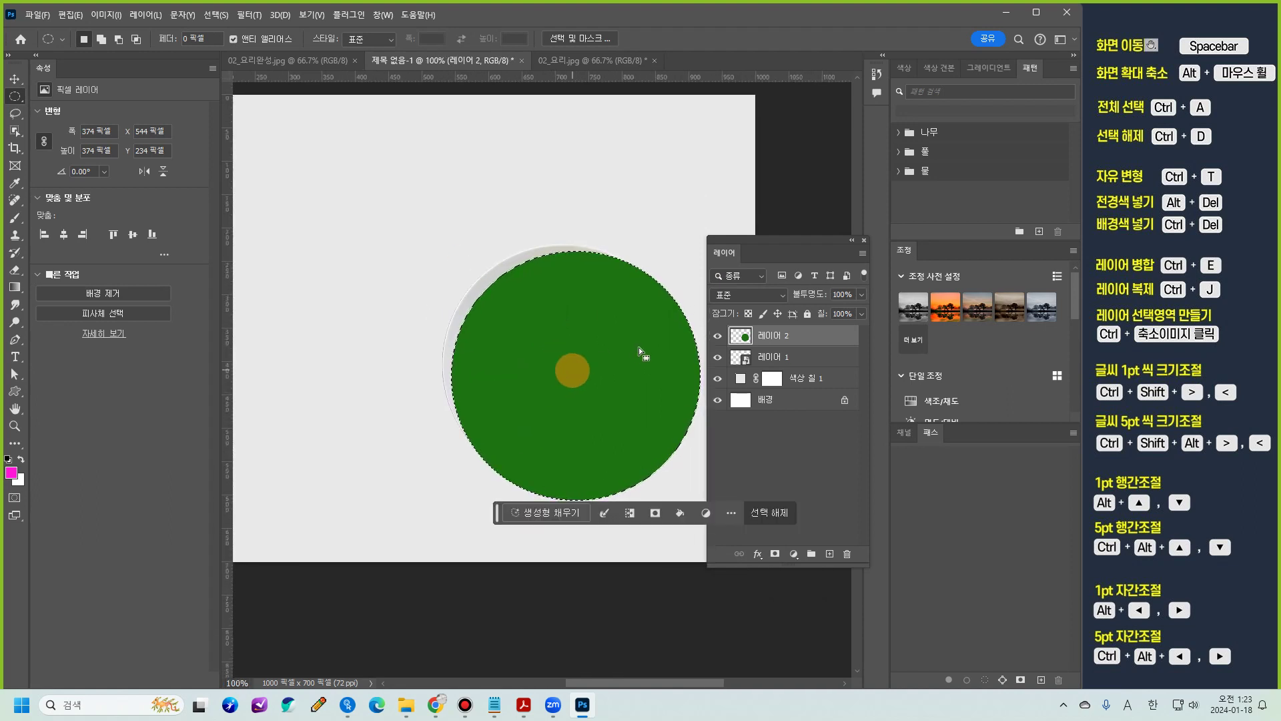
click(718, 336)
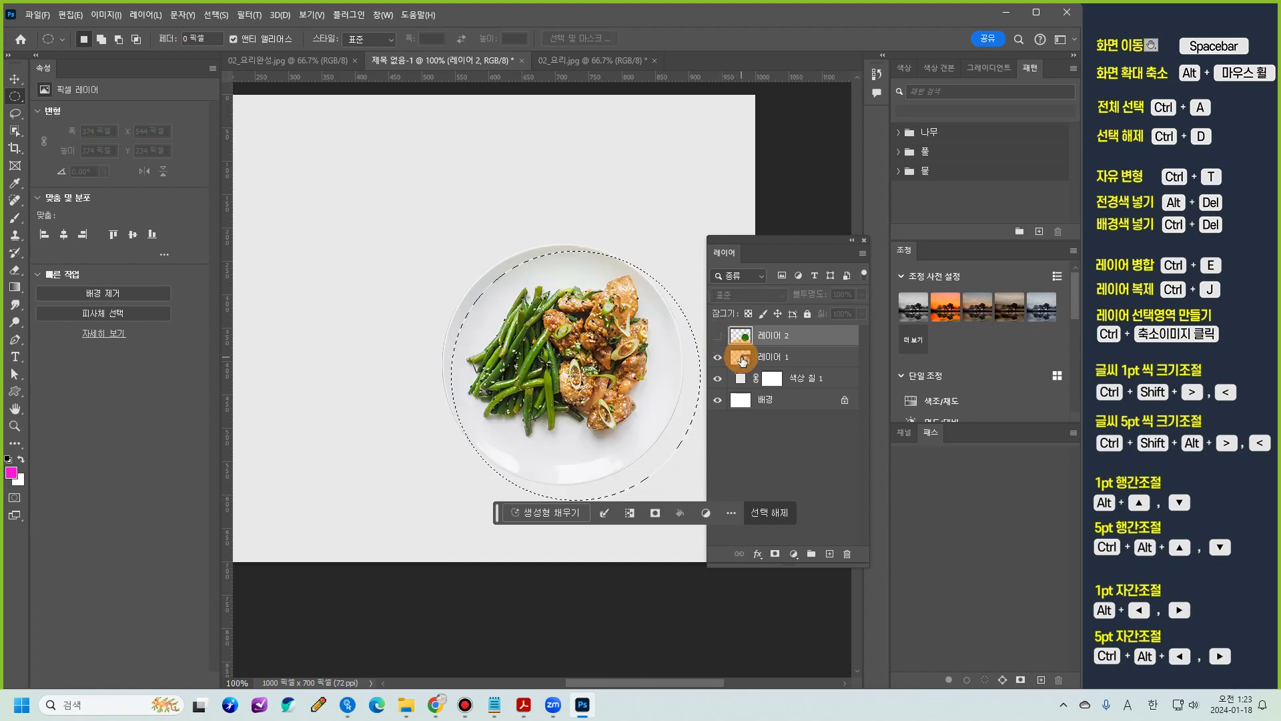
click(718, 335)
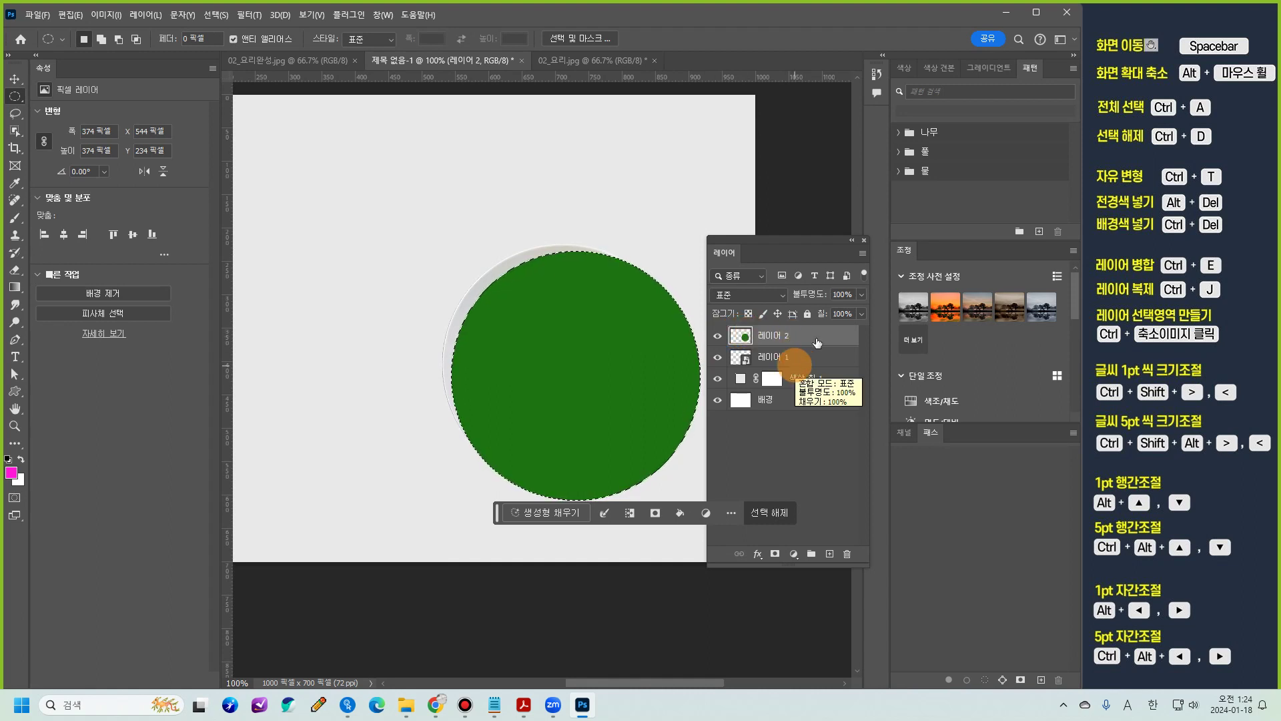
drag(810, 339, 813, 371)
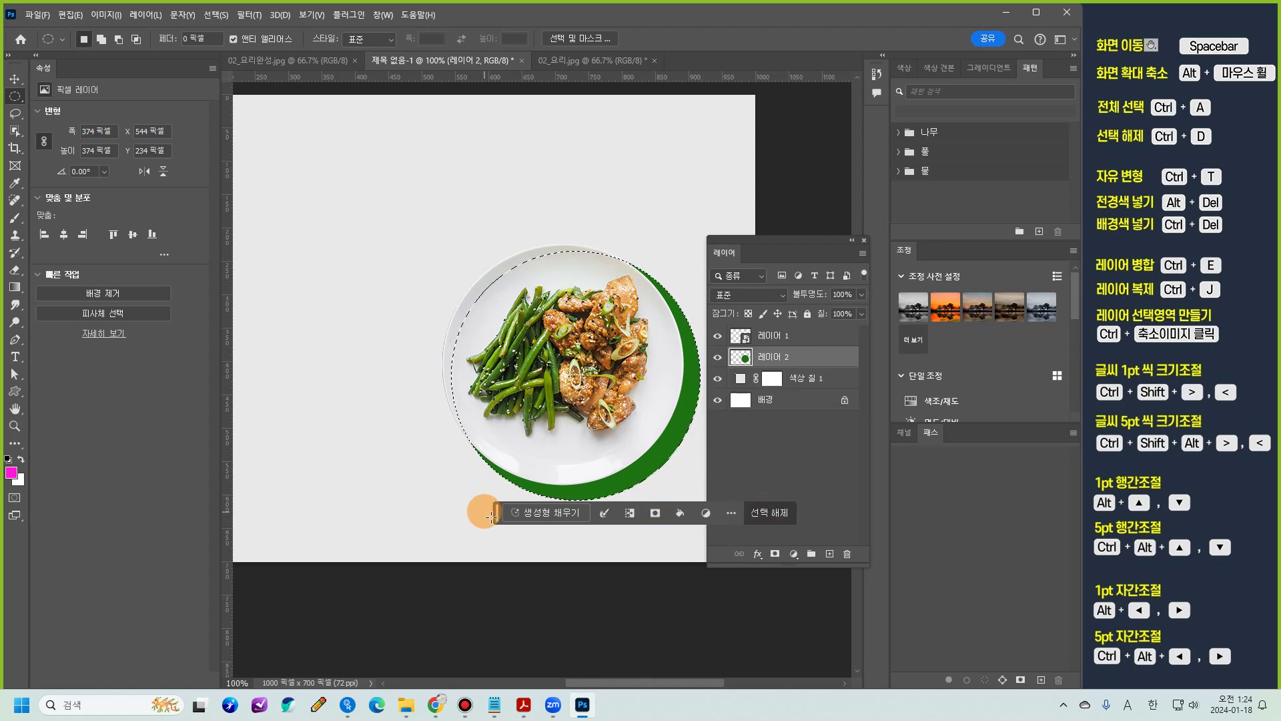
drag(497, 524, 375, 524)
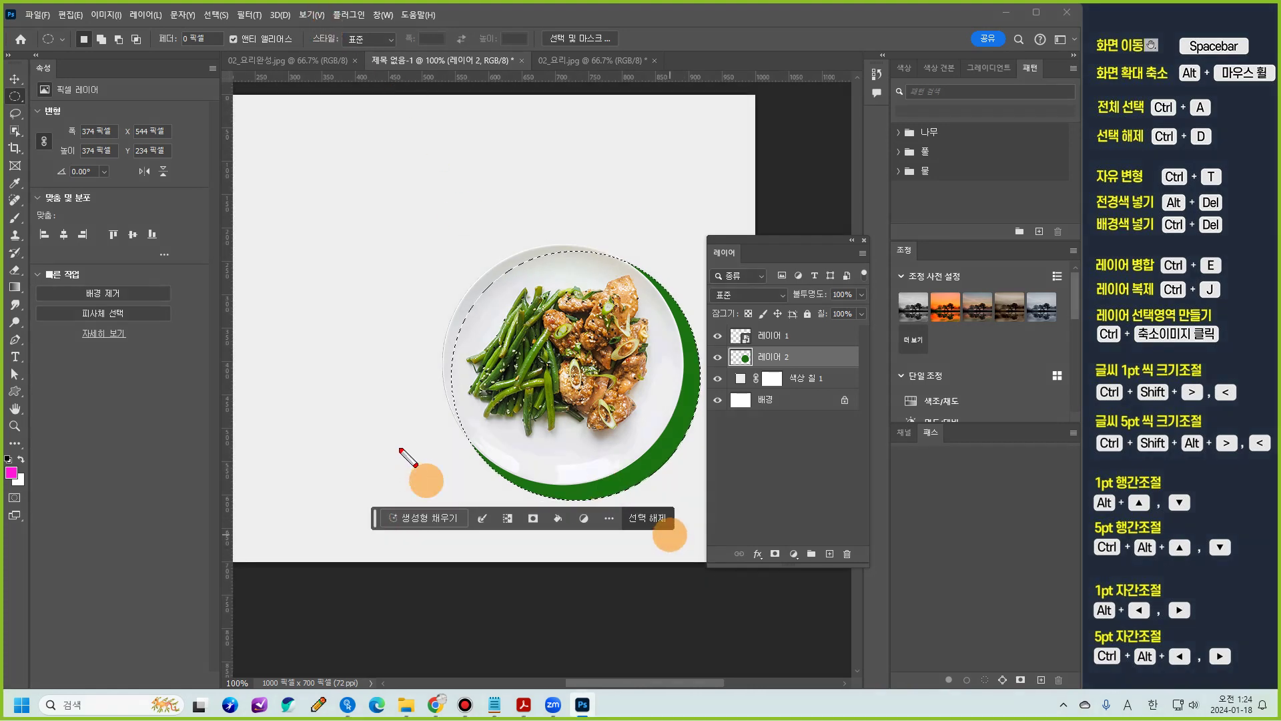
drag(408, 454, 413, 491)
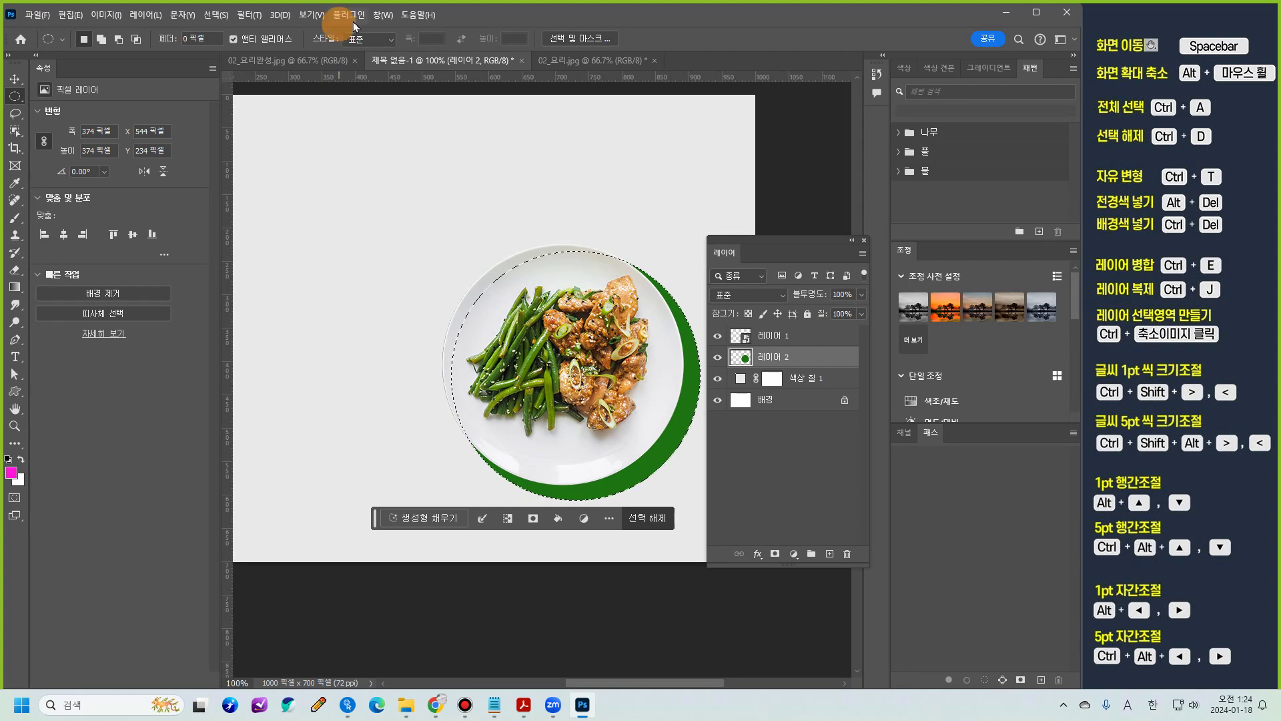
click(384, 15)
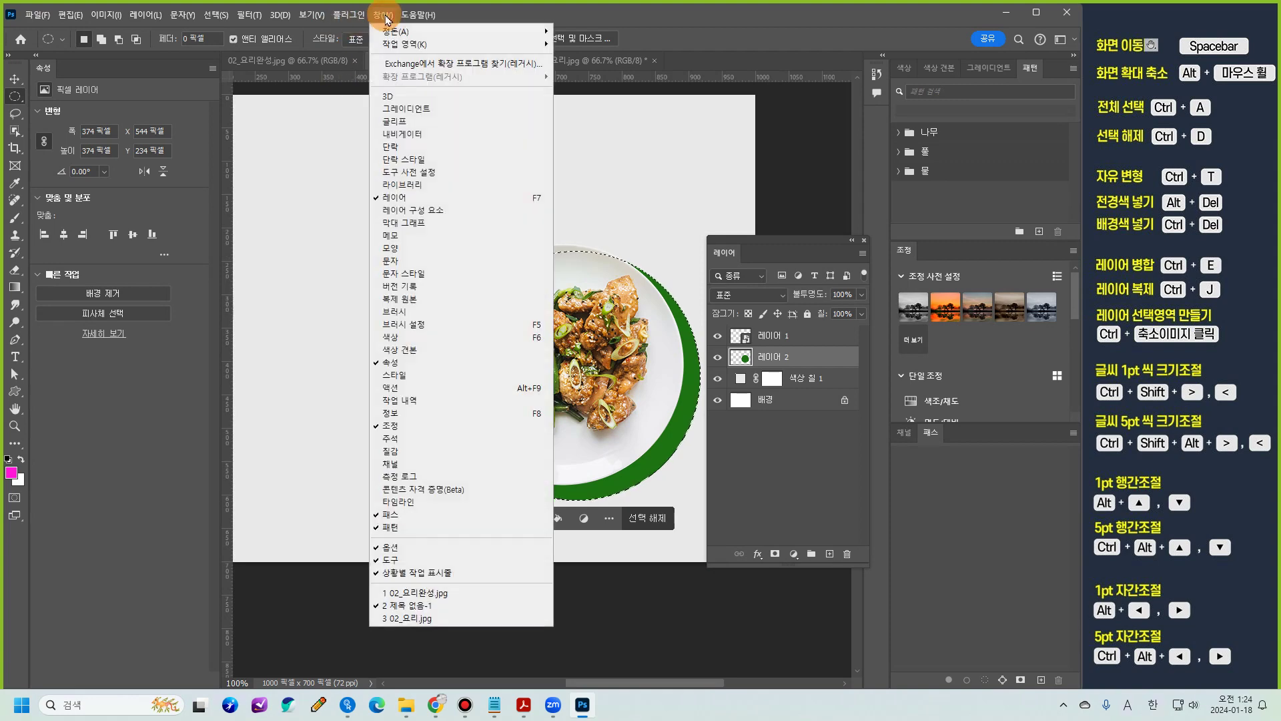
click(417, 572)
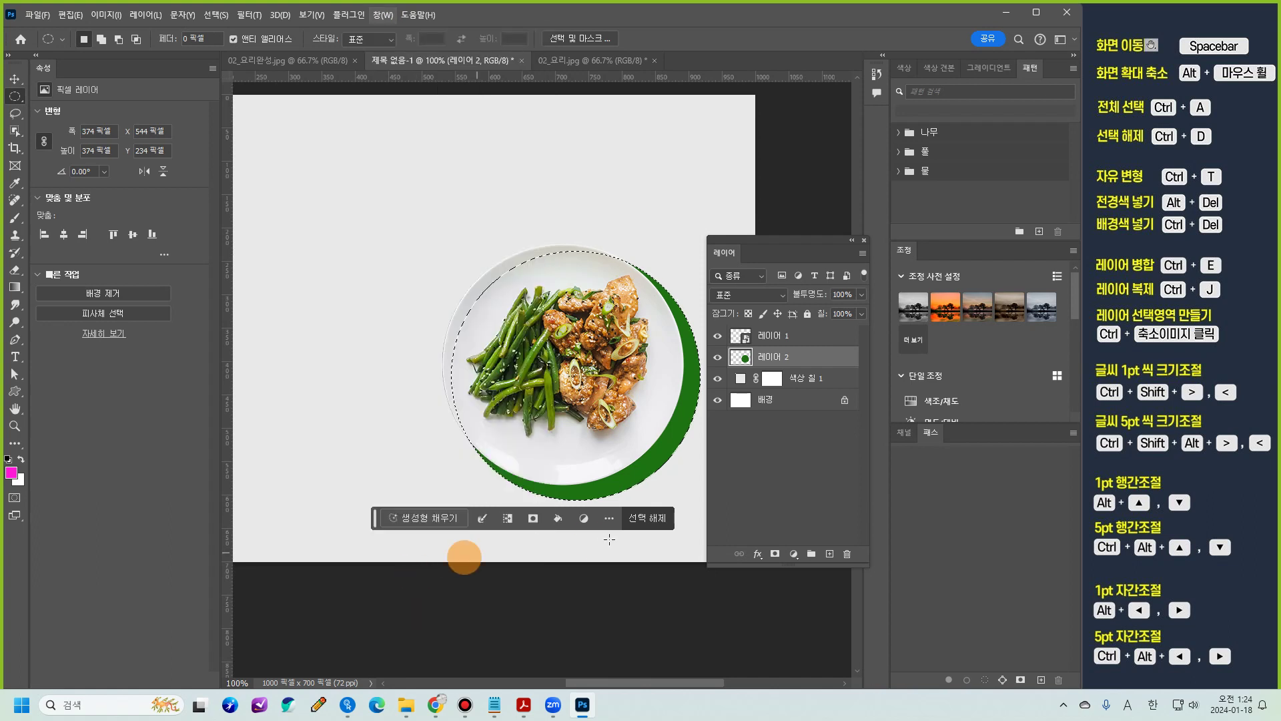
mouse_move(667, 530)
mouse_down()
mouse_move(640, 521)
mouse_move(646, 498)
mouse_move(658, 526)
mouse_up()
mouse_move(475, 163)
mouse_down()
mouse_move(460, 219)
mouse_move(513, 196)
mouse_move(501, 218)
mouse_move(530, 232)
mouse_move(570, 216)
mouse_move(604, 190)
mouse_up()
drag(588, 176, 601, 227)
mouse_move(637, 168)
mouse_down()
mouse_move(630, 205)
mouse_move(677, 207)
mouse_move(630, 230)
mouse_up()
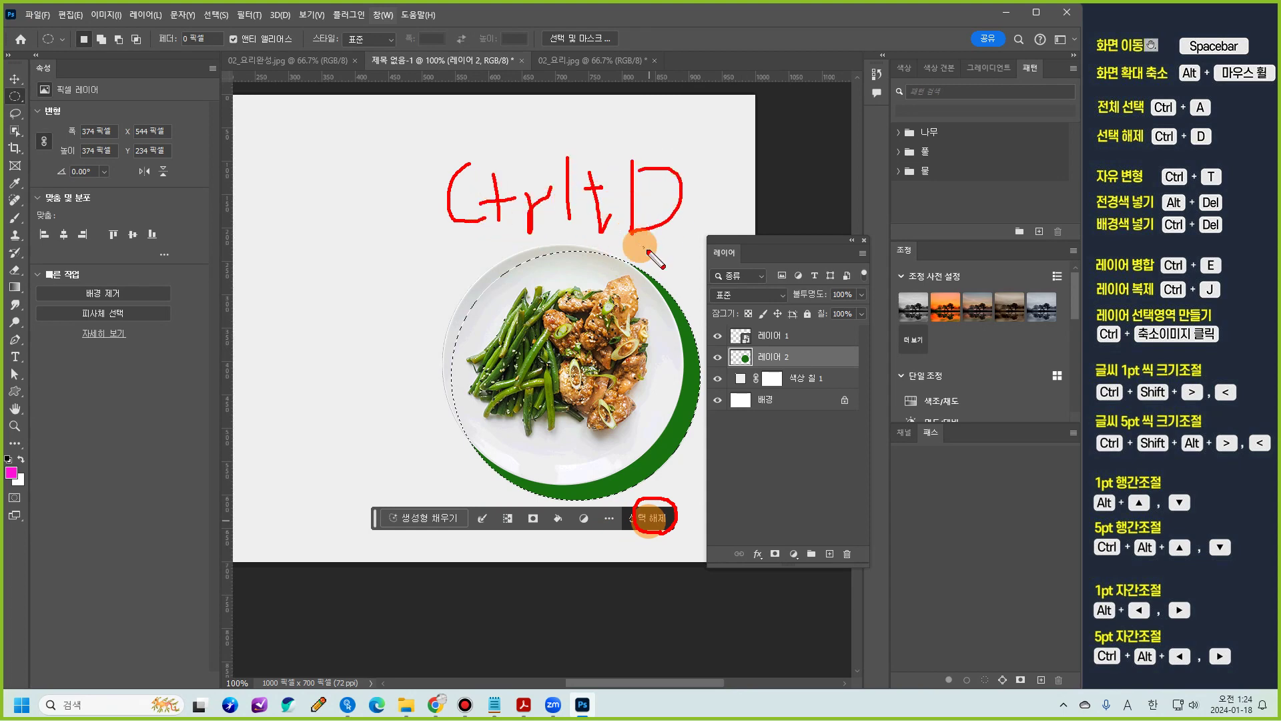
key(Escape)
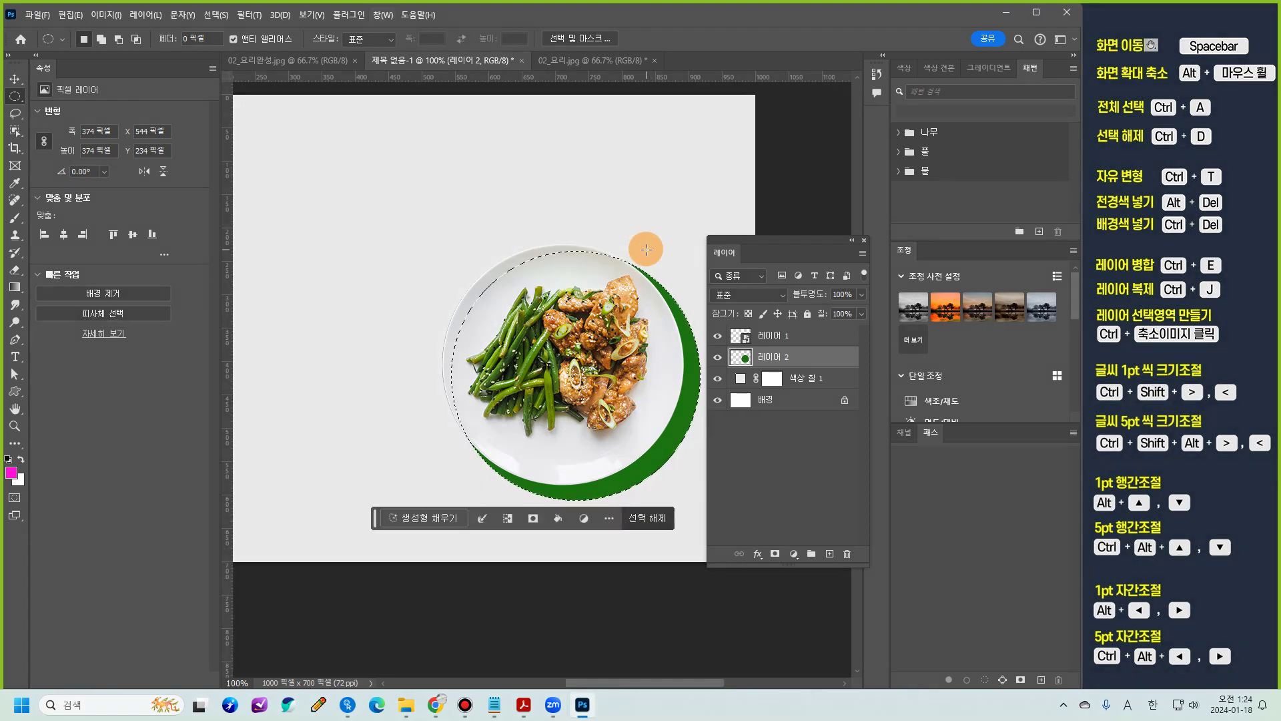
Step: Clear the circular selection and move the plate layer to X 550, Y 241 pixels so it sits centered on the green circle
click(646, 524)
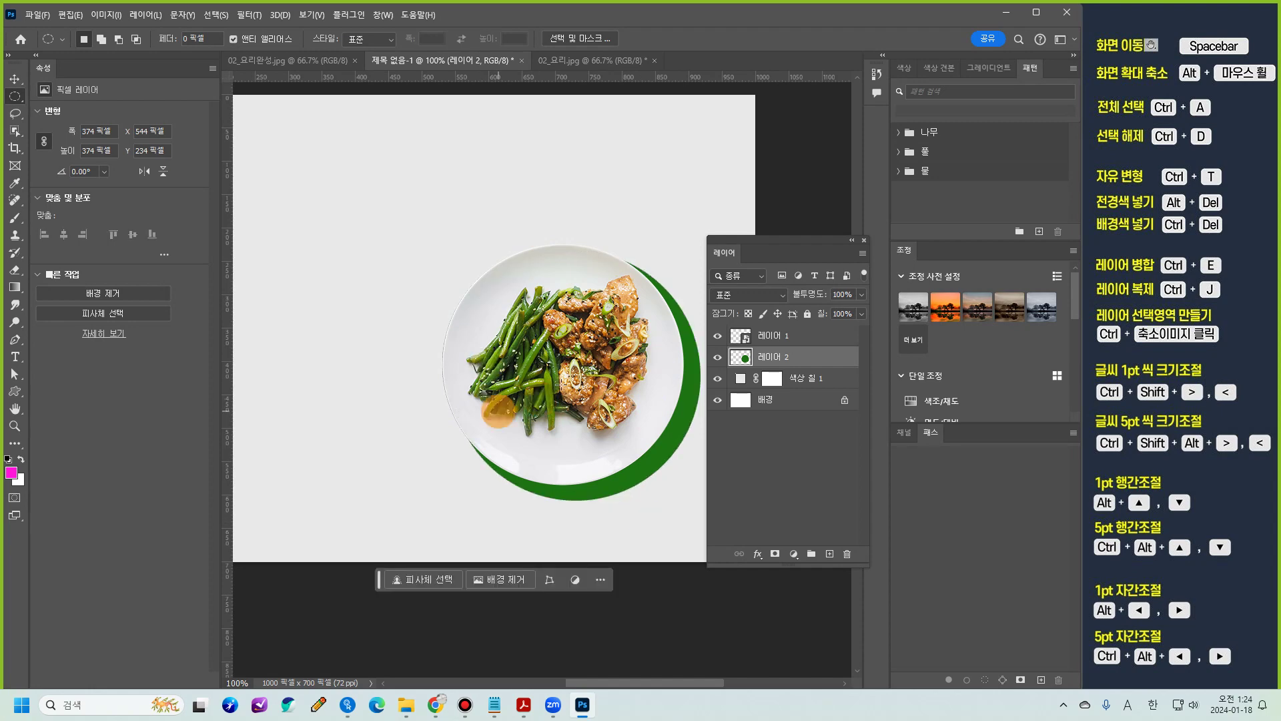
click(791, 337)
click(716, 336)
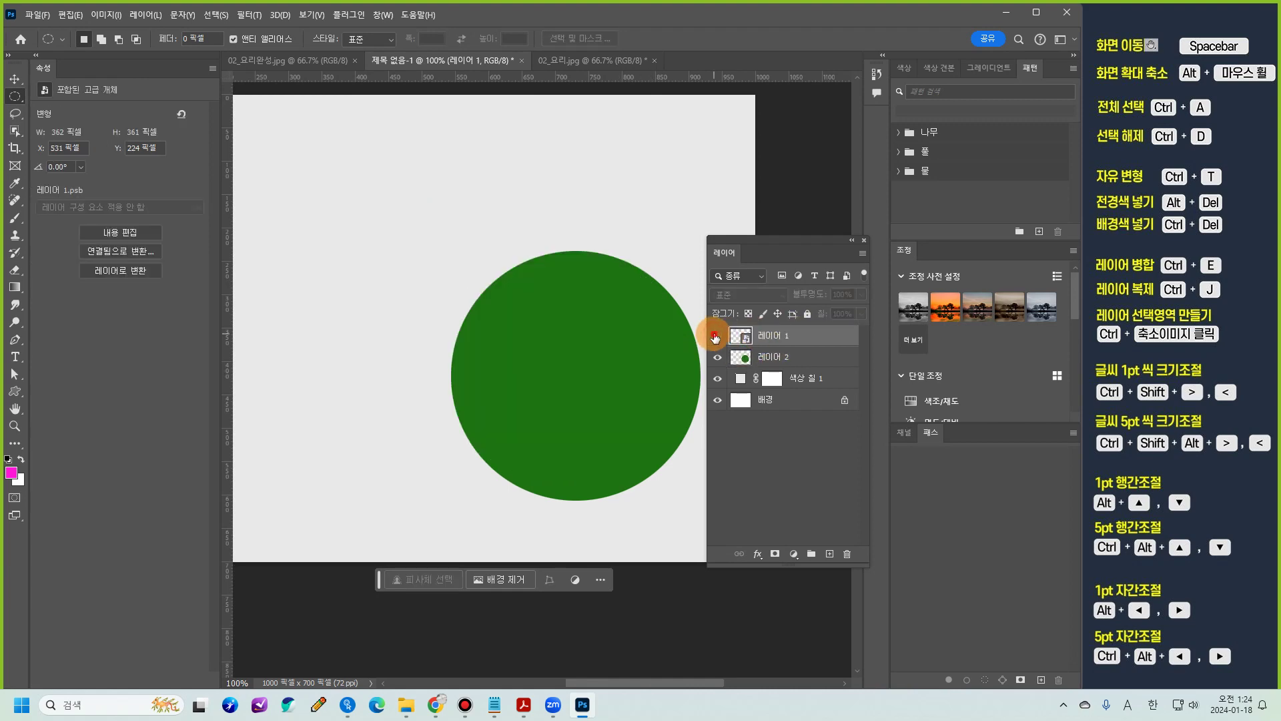
click(716, 336)
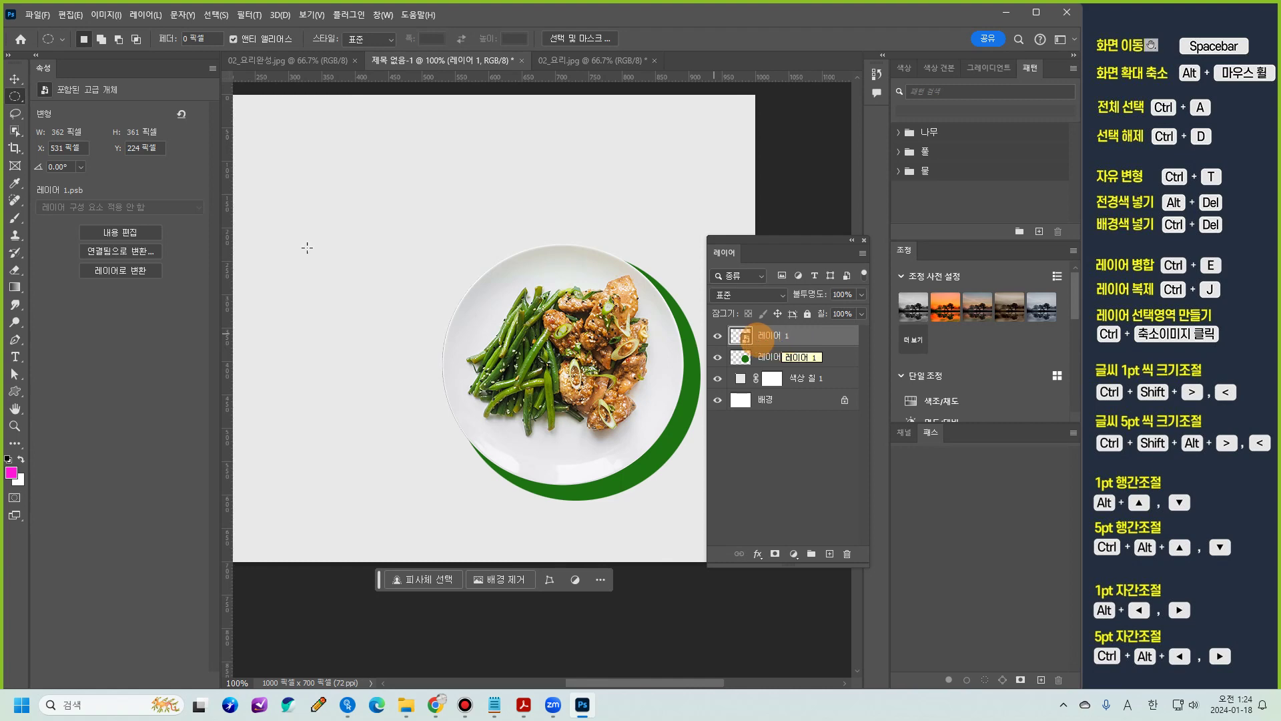
click(13, 80)
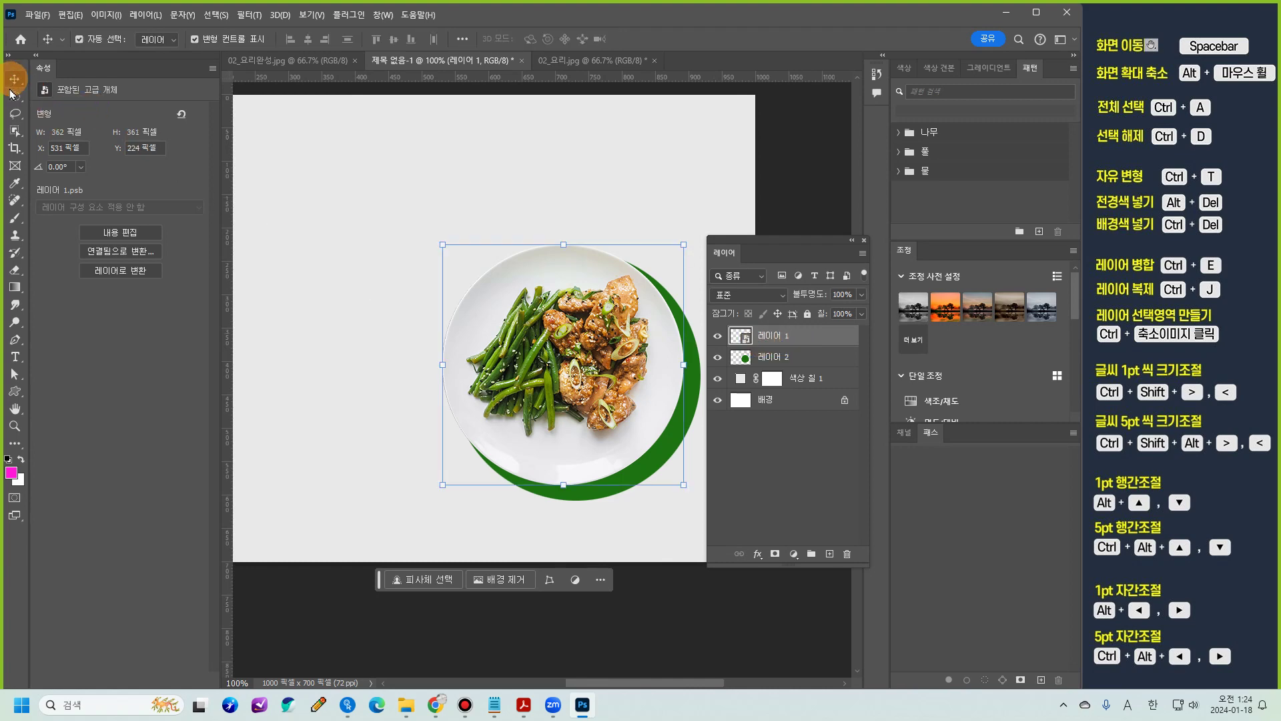
drag(571, 337, 586, 346)
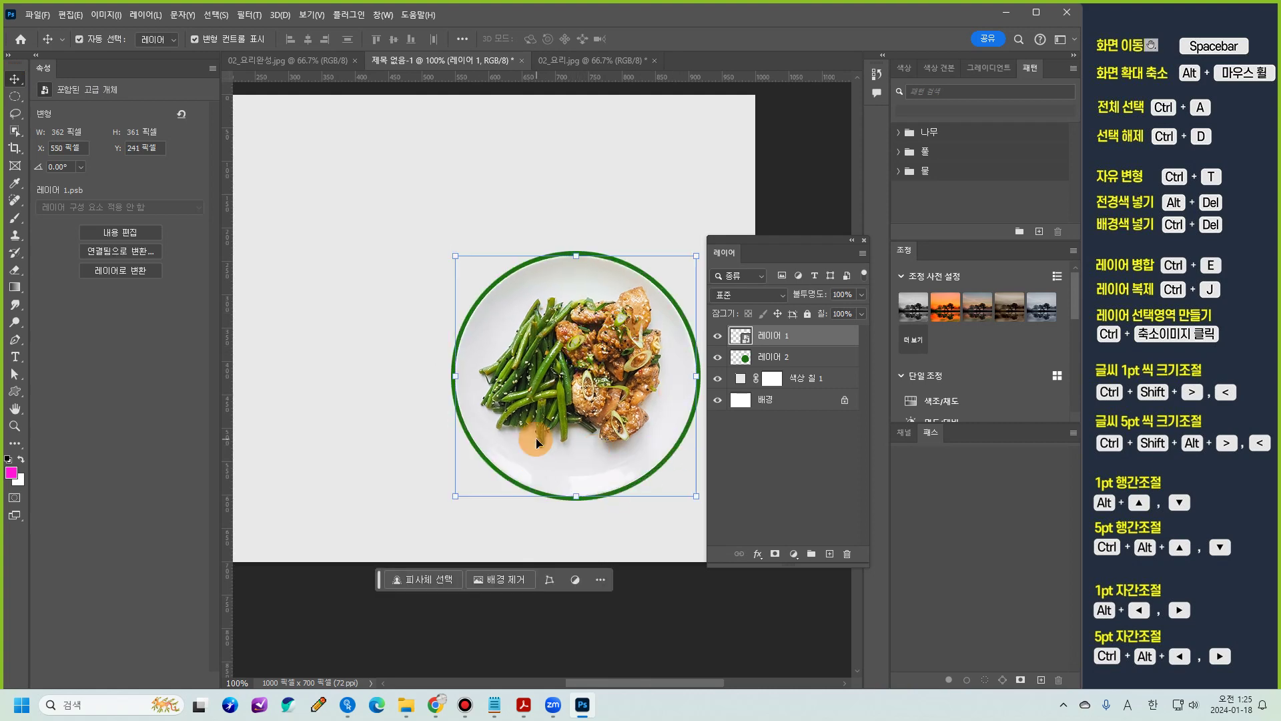
Step: Move the plate off the green circle to X 455, Y 106 pixels and bring it back to X 550, Y 241 pixels
drag(524, 384, 460, 294)
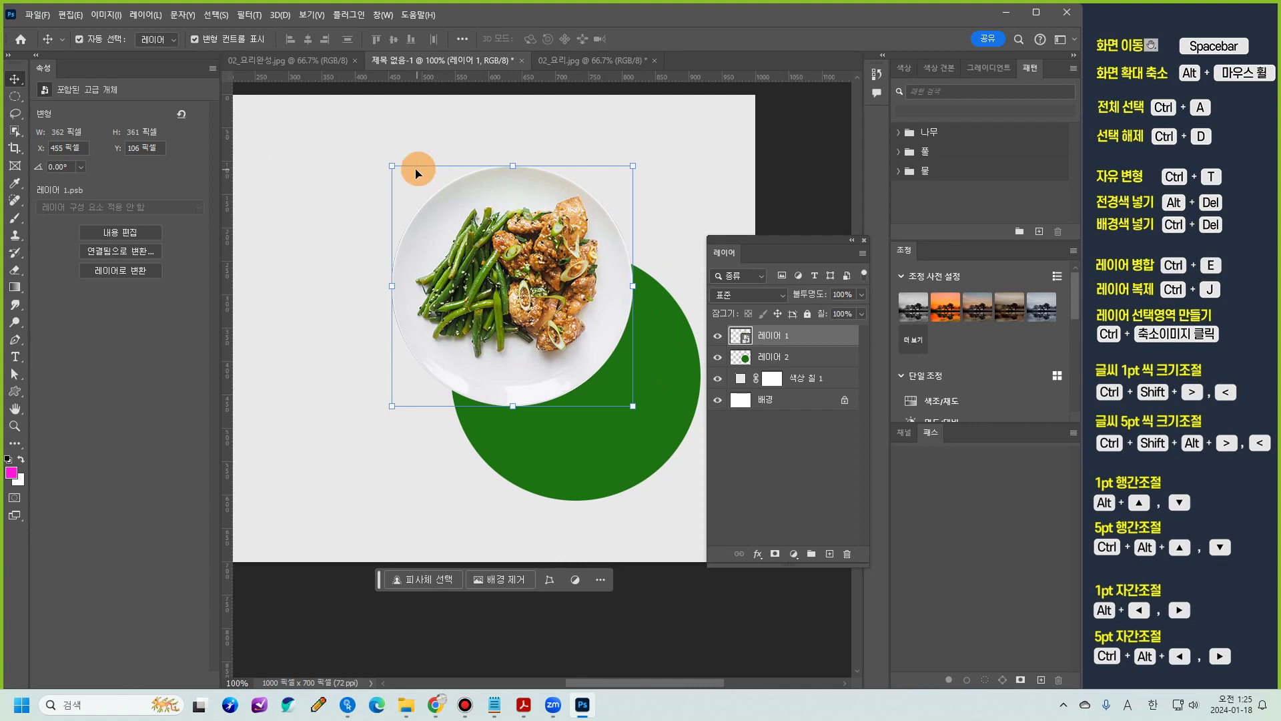
click(15, 97)
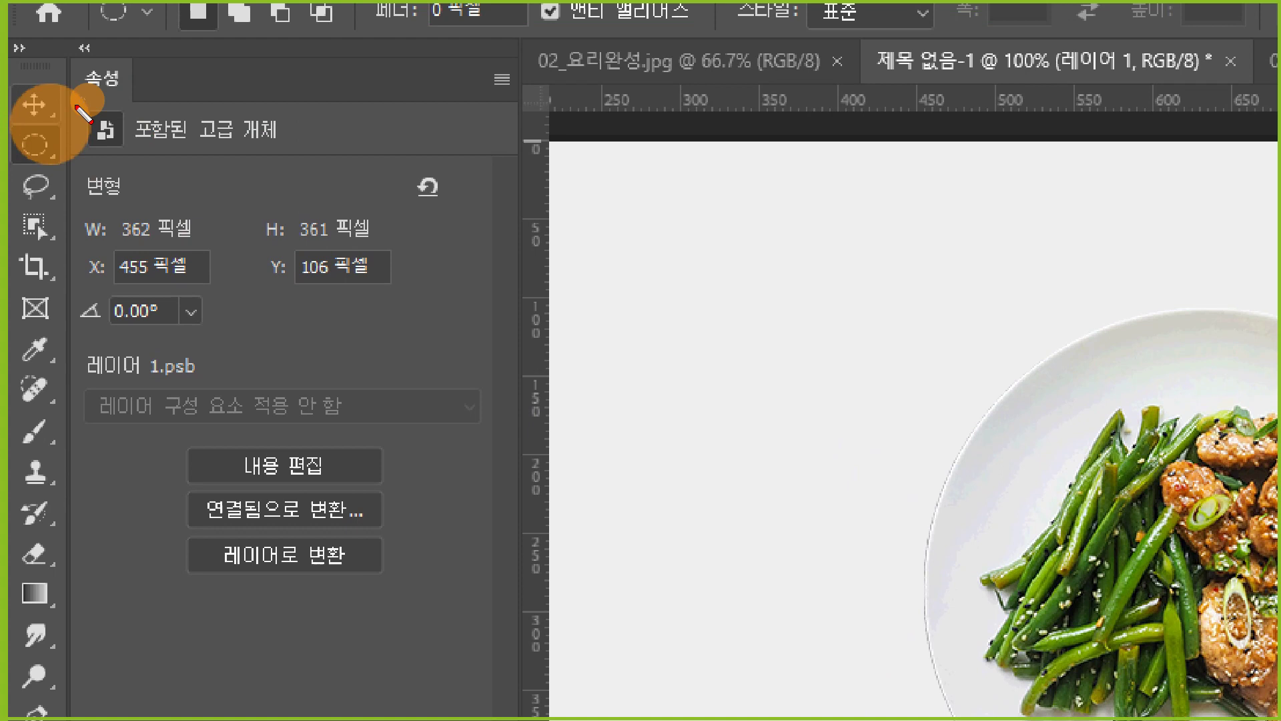
mouse_move(66, 80)
mouse_down()
mouse_move(86, 322)
mouse_move(6, 197)
mouse_up()
key(ctrl+z)
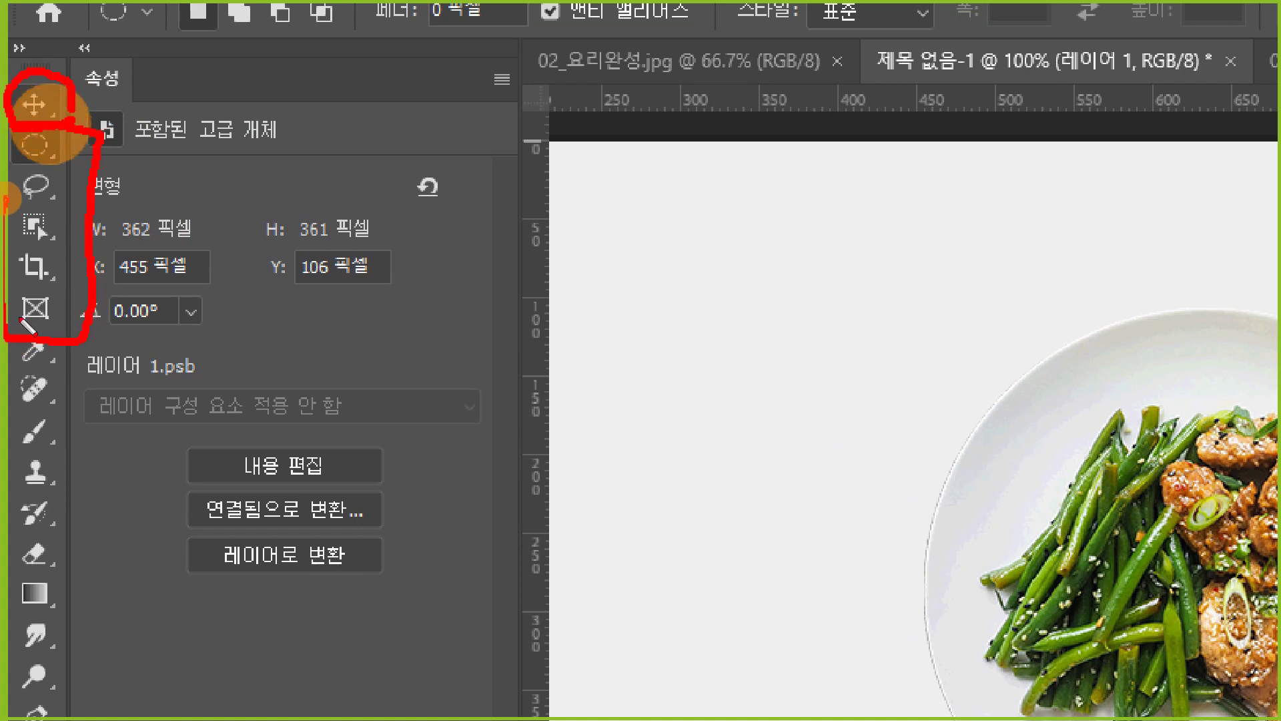
key(Escape)
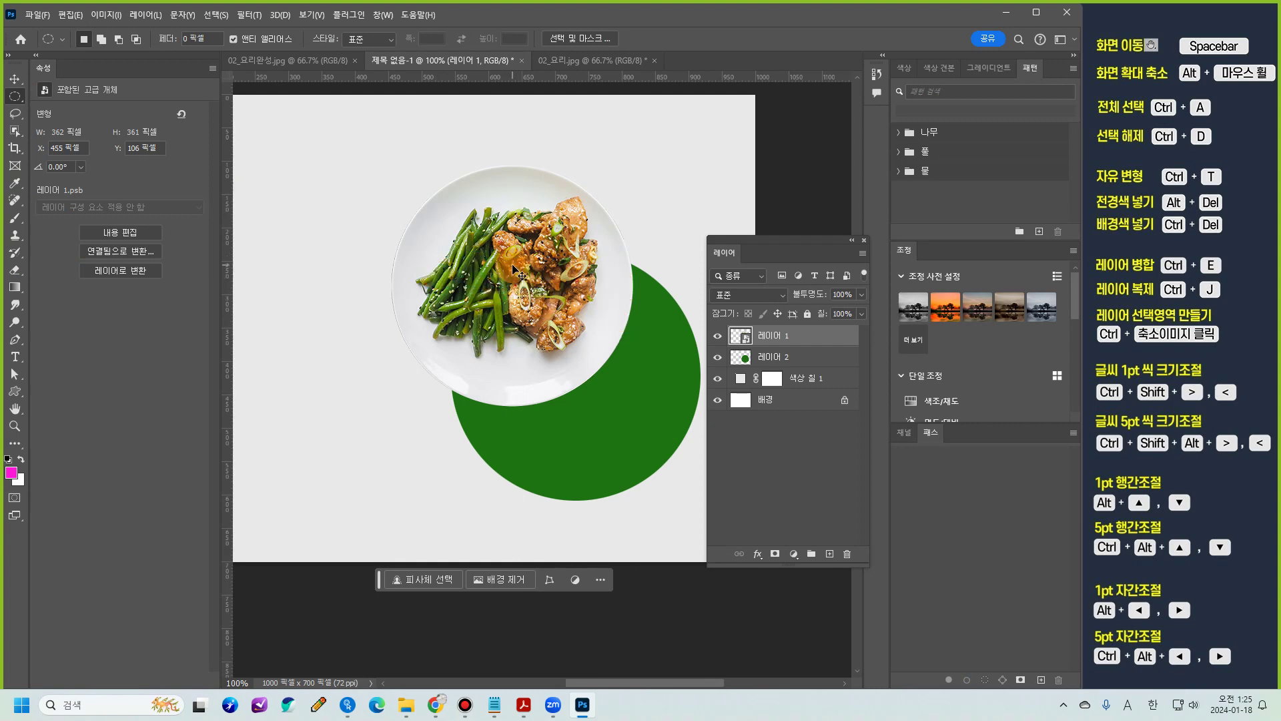
drag(523, 275, 575, 355)
click(727, 401)
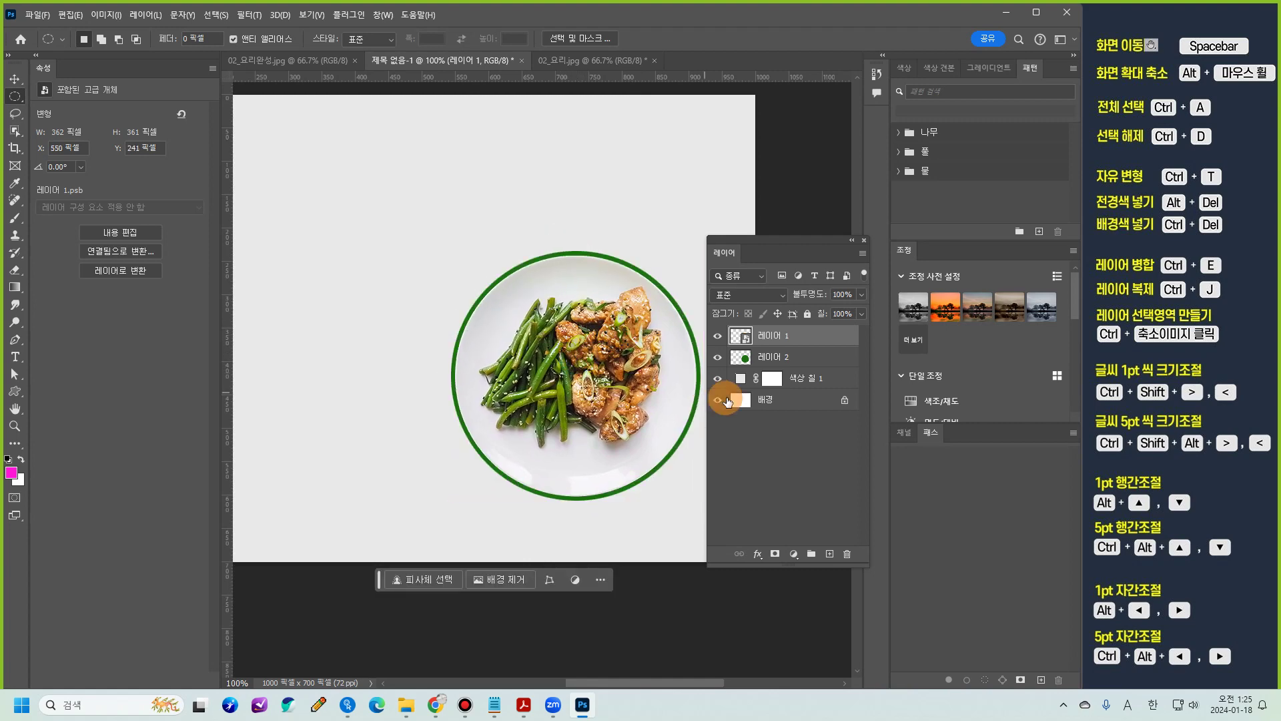
Step: Examine the green toggle shape behind the plate in the finished example 02_요리완성.jpg
click(257, 61)
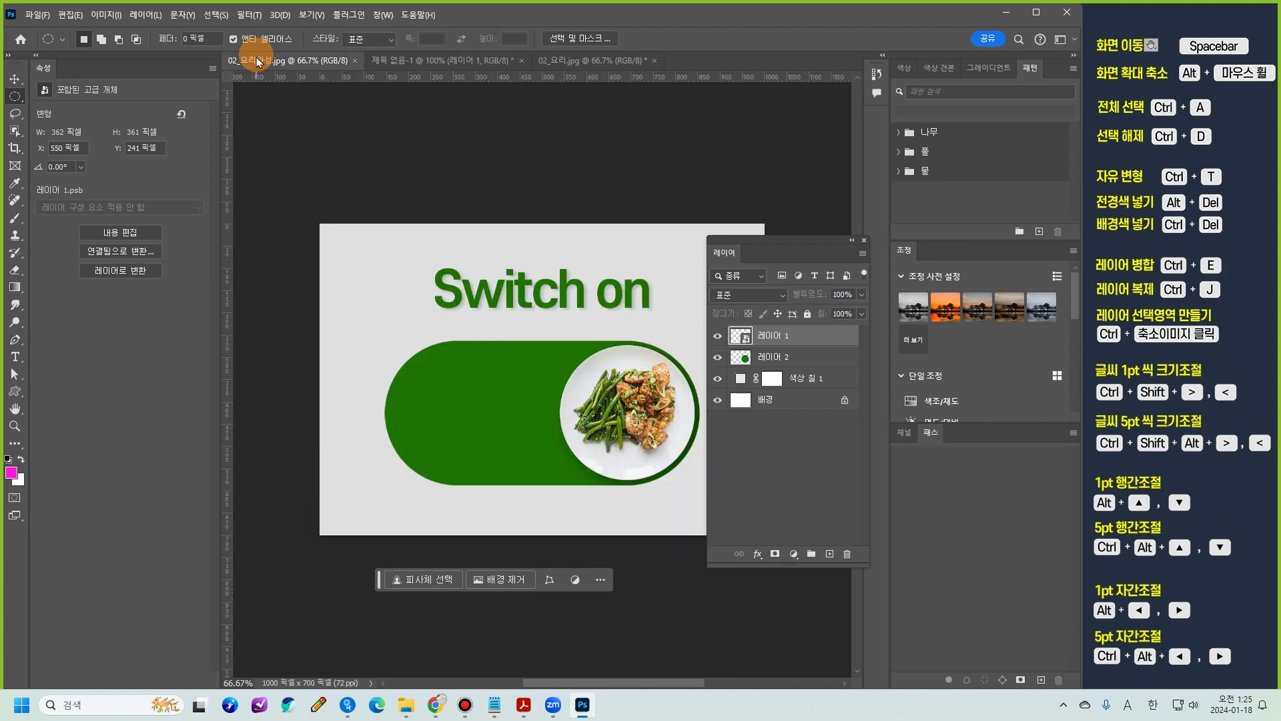
mouse_move(611, 341)
mouse_down()
mouse_move(403, 357)
mouse_move(413, 456)
mouse_move(612, 483)
mouse_up()
click(493, 244)
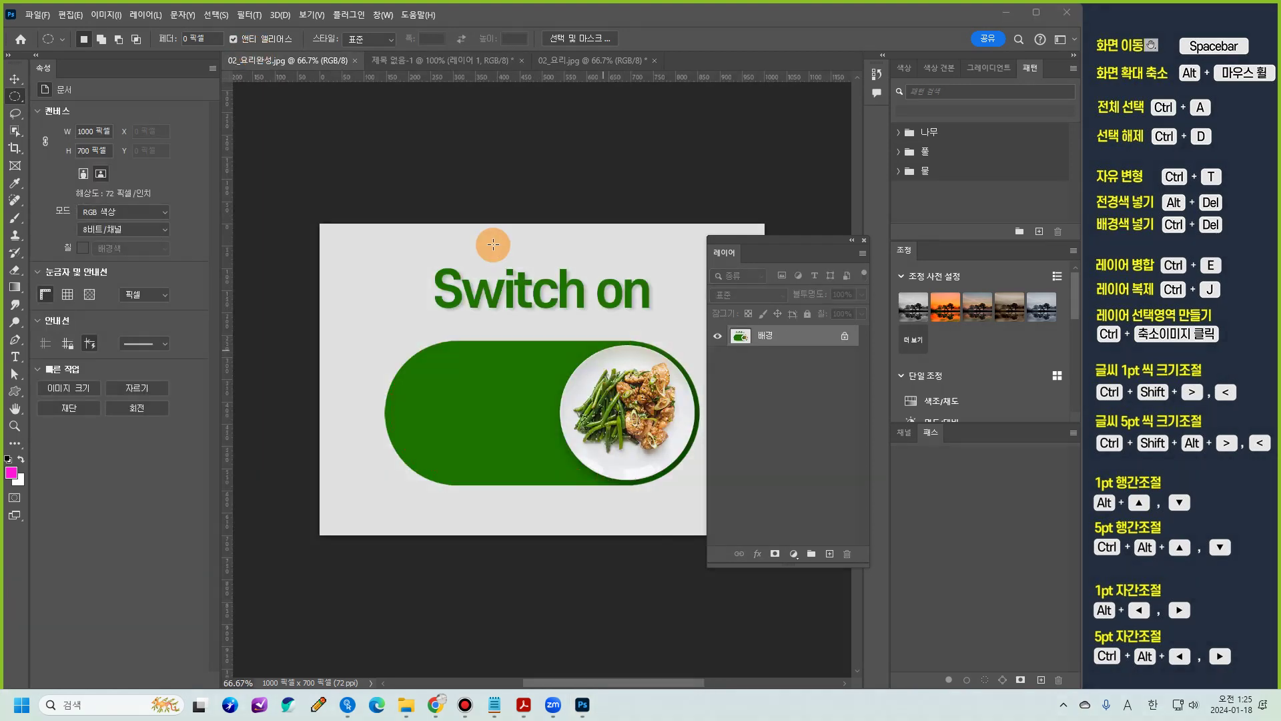
Step: Return to the untitled document, select the green circle layer and move the Layers panel clear of the plate
click(462, 62)
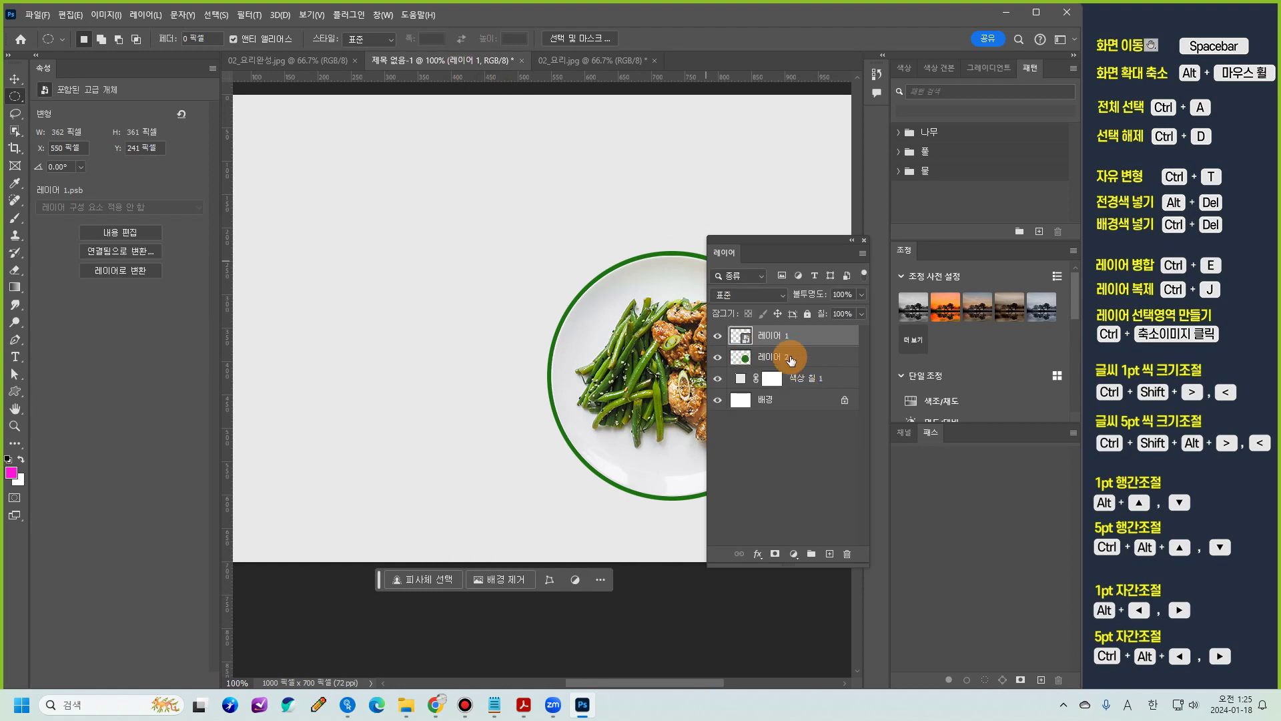
click(782, 358)
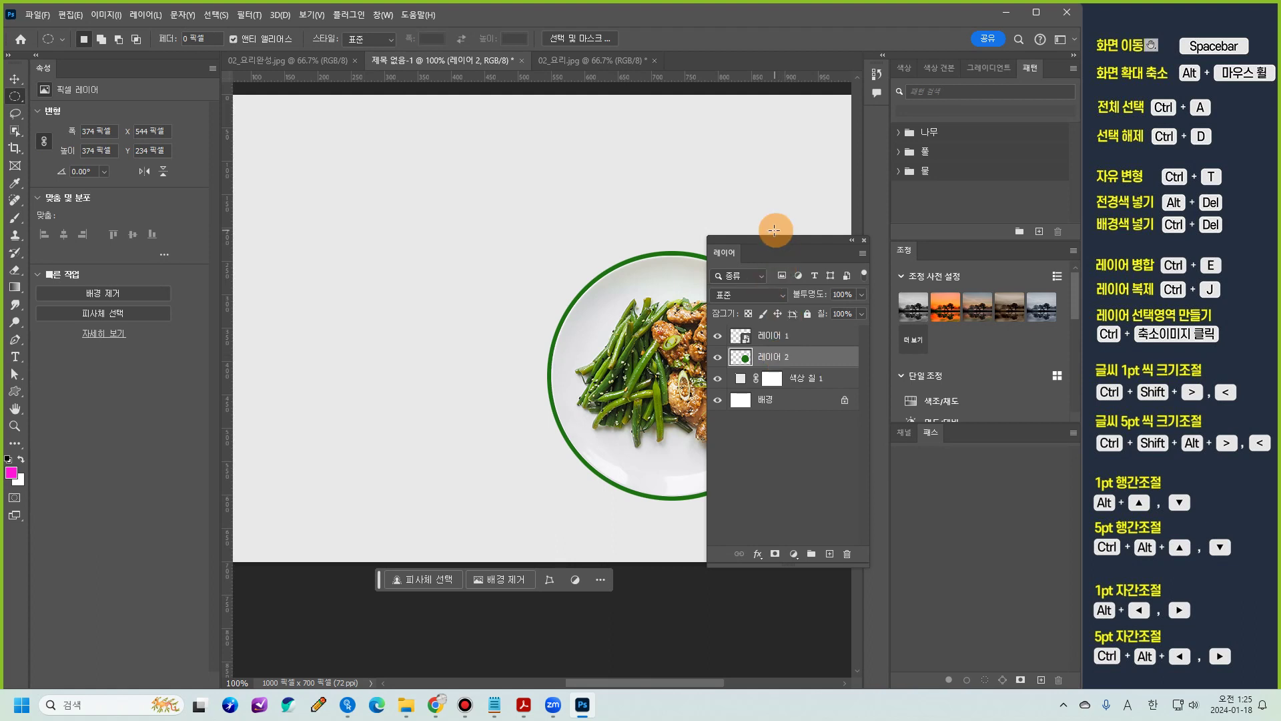
drag(773, 247, 869, 168)
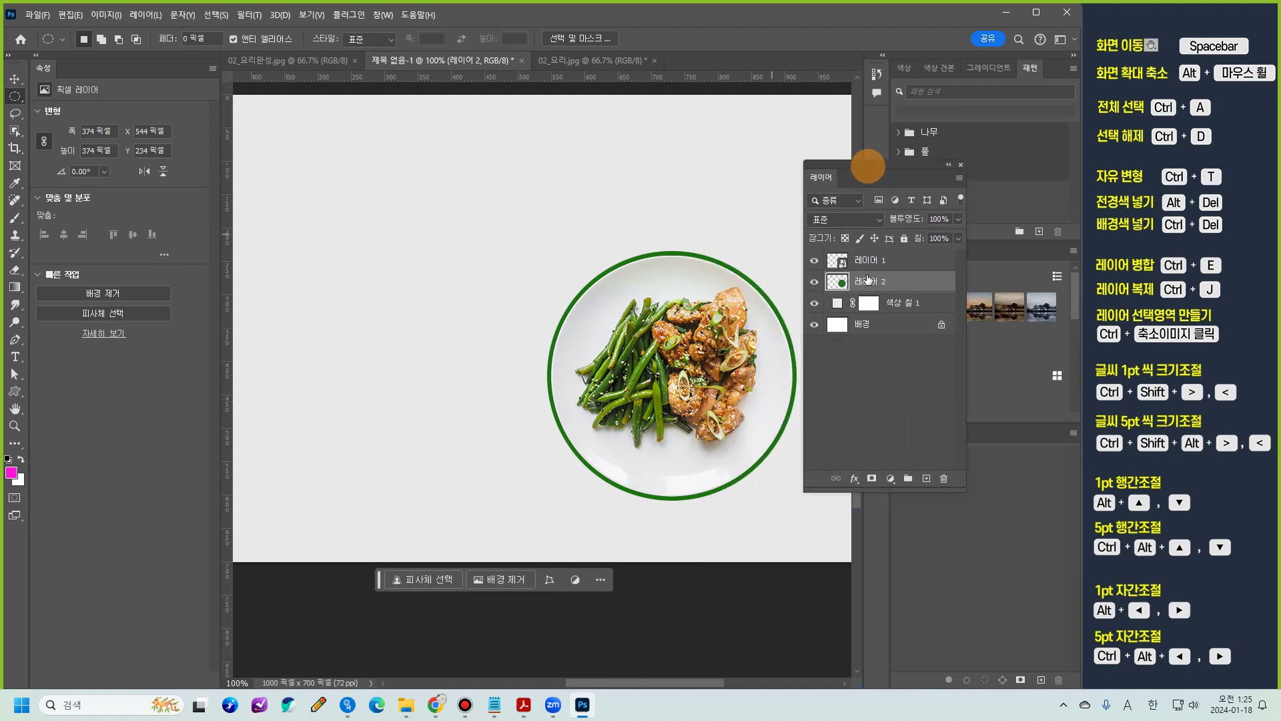
Step: Draw a rectangular selection of about 469 x 450 pixels around the green circle and plate and move the Layers panel clear of it
click(816, 283)
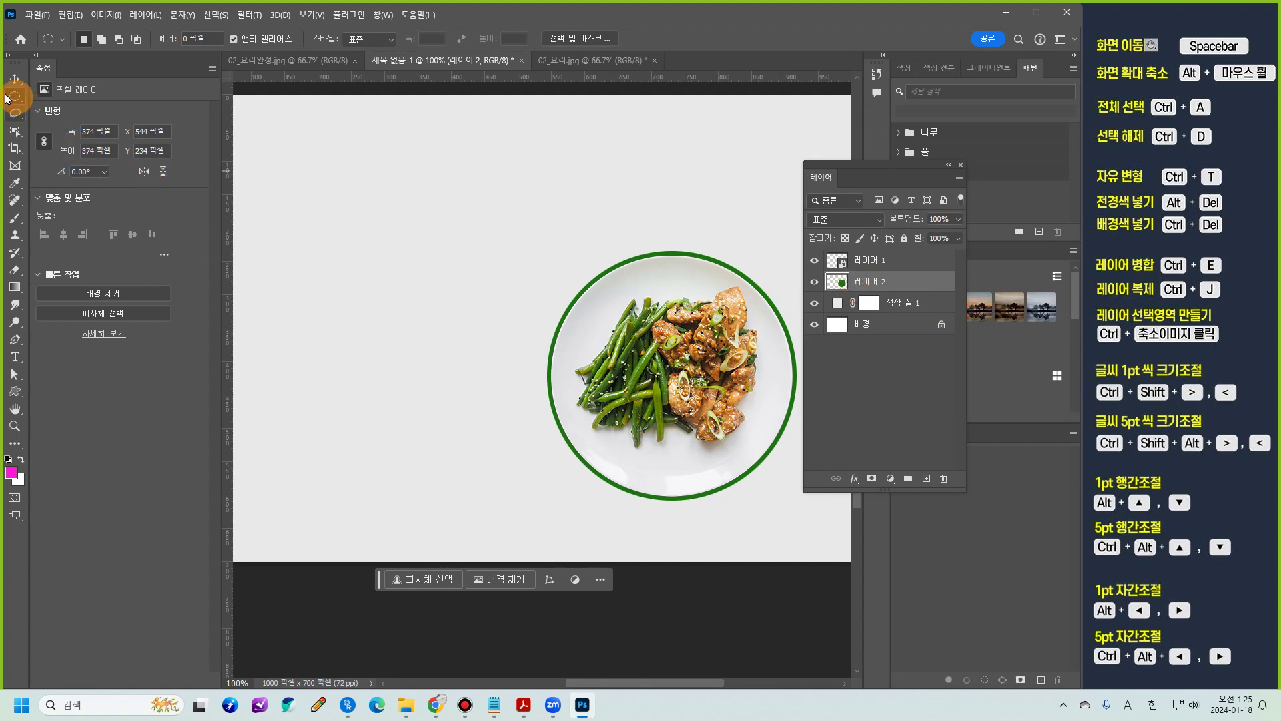
drag(19, 101, 44, 92)
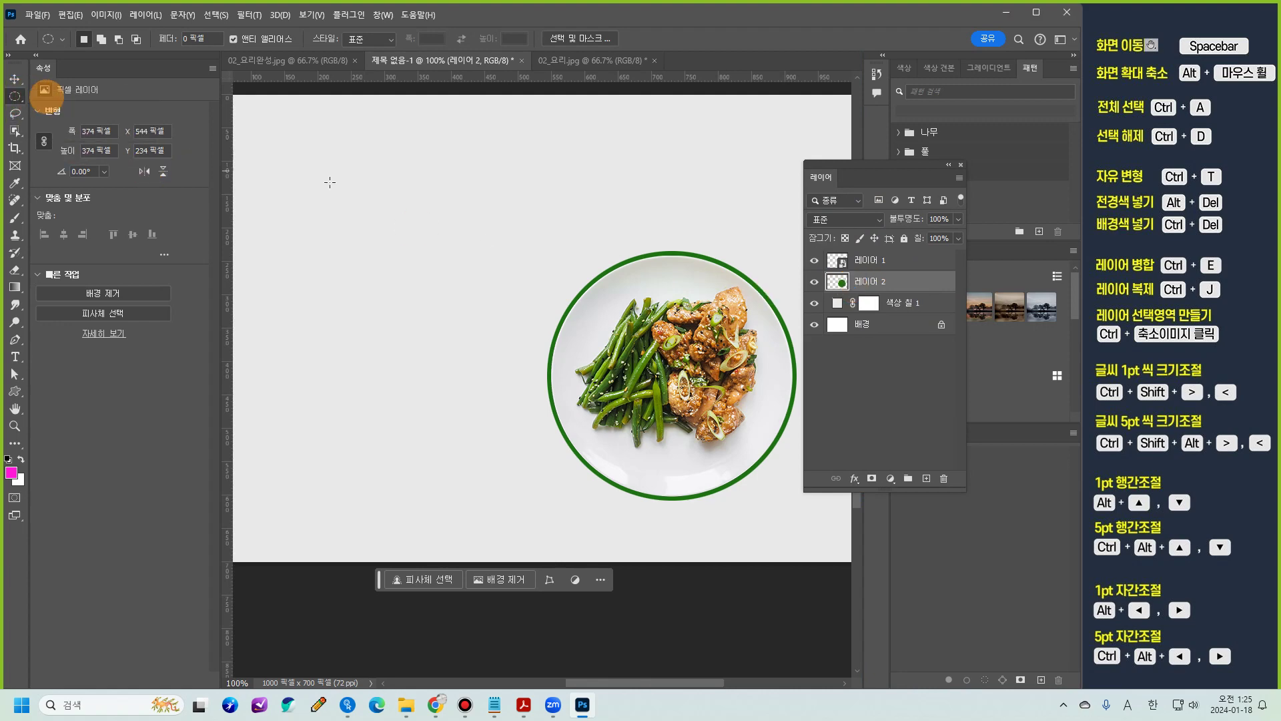
drag(506, 236, 817, 517)
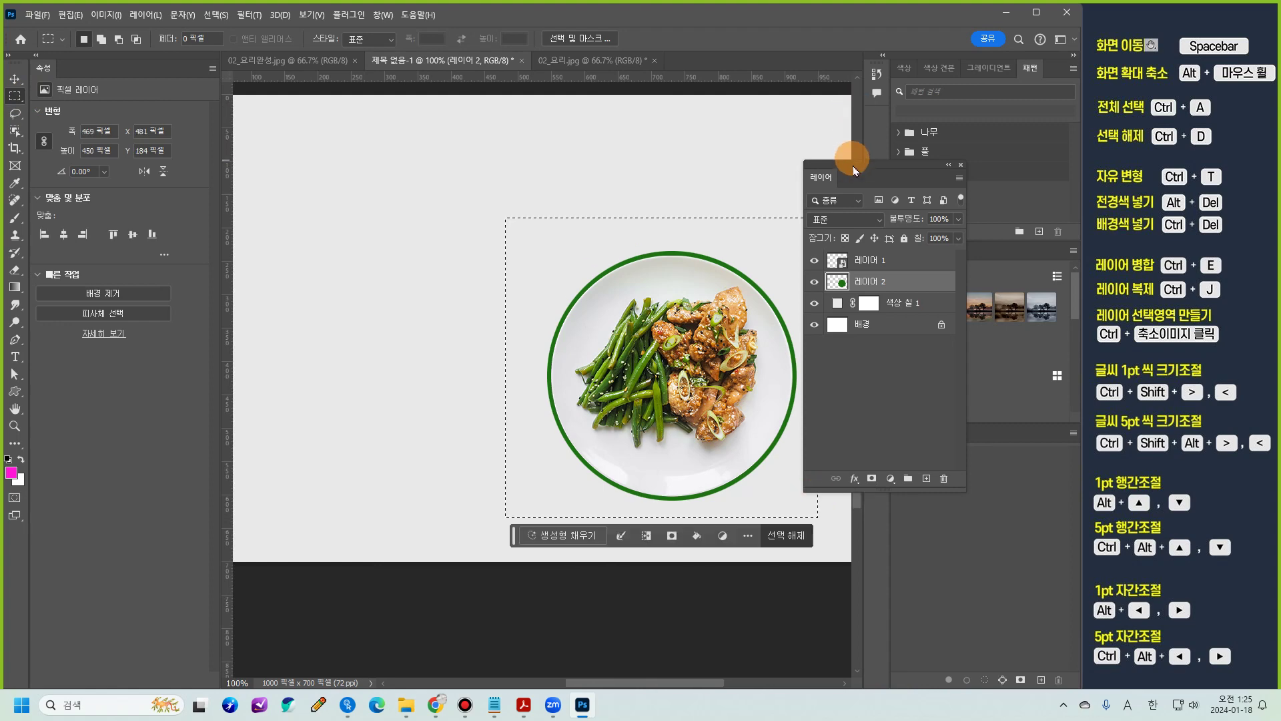
drag(853, 165, 917, 164)
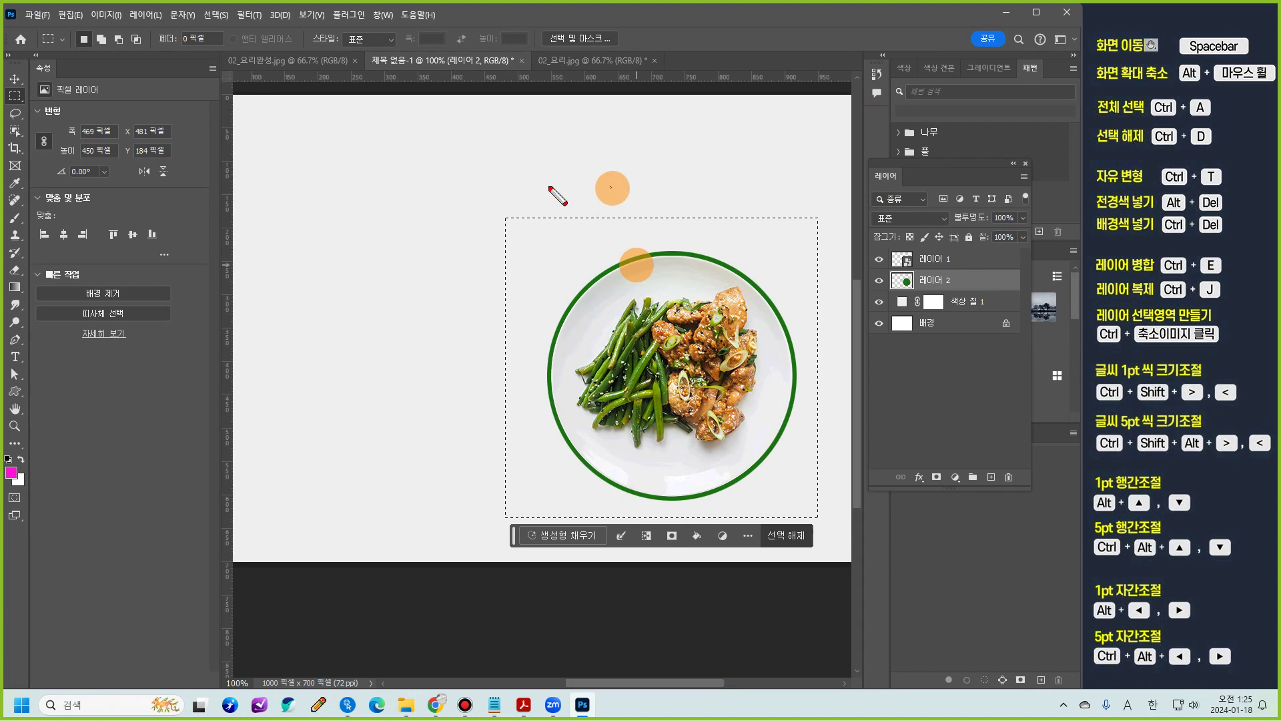
mouse_move(555, 172)
mouse_down()
mouse_move(566, 211)
mouse_move(579, 172)
mouse_move(604, 207)
mouse_move(636, 188)
mouse_up()
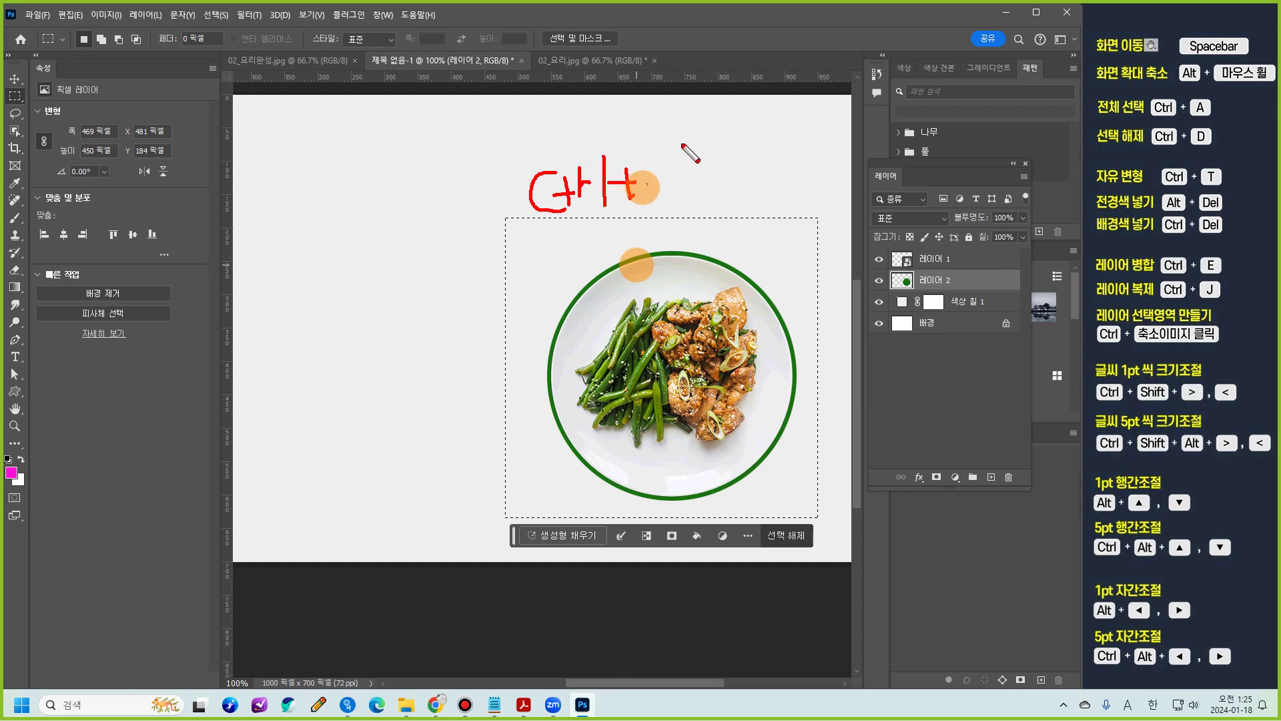
mouse_move(682, 144)
mouse_down()
mouse_move(659, 207)
mouse_move(678, 161)
mouse_move(690, 206)
mouse_move(662, 191)
mouse_move(699, 163)
mouse_move(712, 190)
mouse_move(733, 167)
mouse_move(732, 209)
mouse_up()
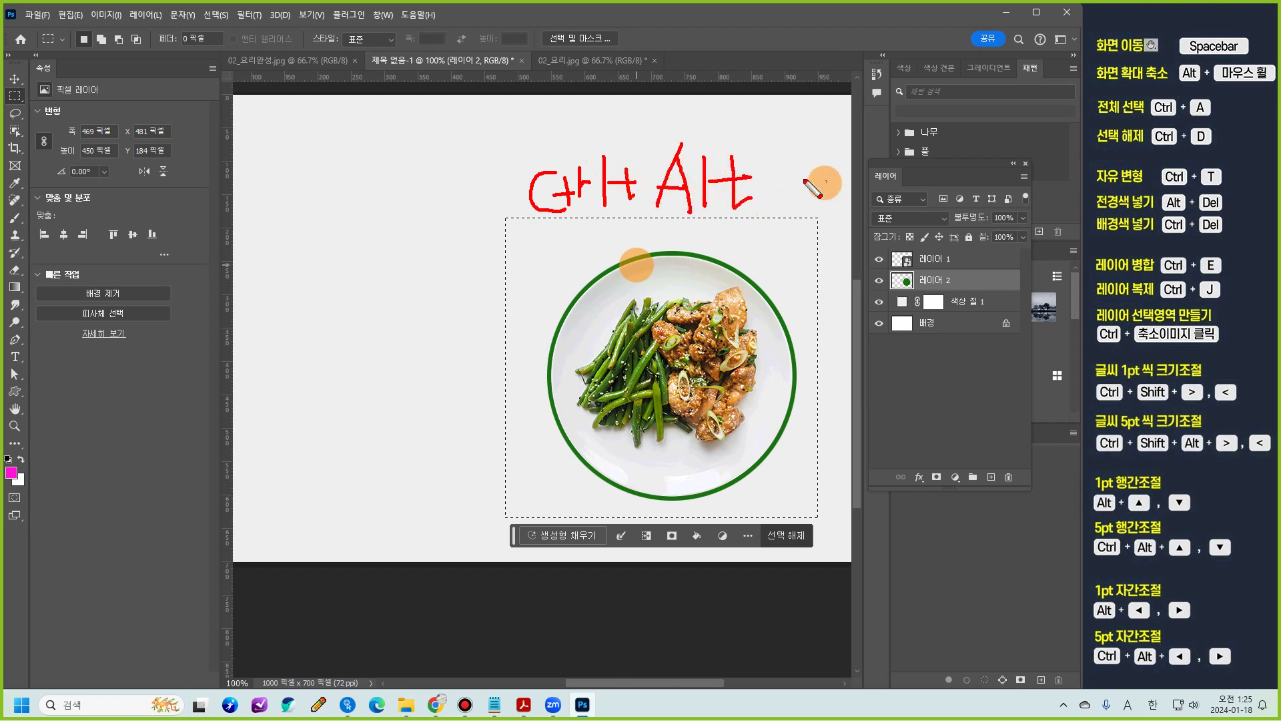
drag(789, 169, 790, 200)
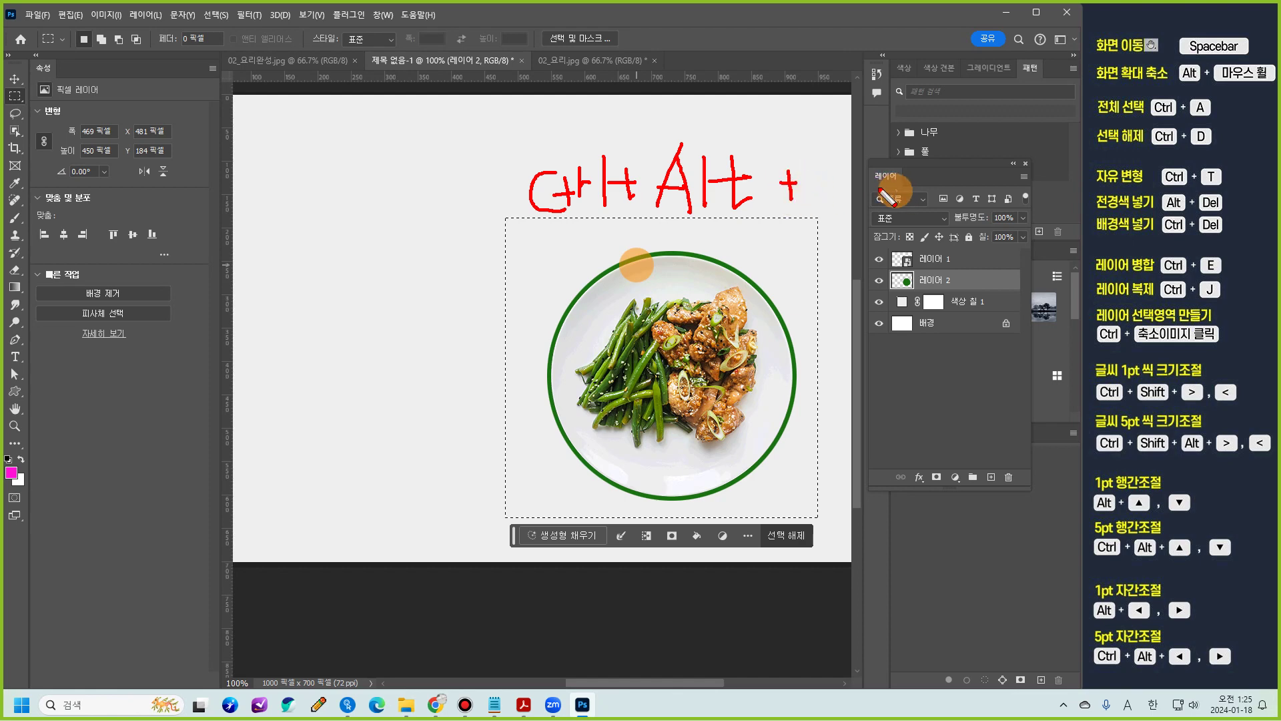
mouse_move(846, 168)
mouse_down()
mouse_move(844, 204)
mouse_move(823, 183)
mouse_move(844, 172)
mouse_move(824, 183)
mouse_move(841, 188)
mouse_up()
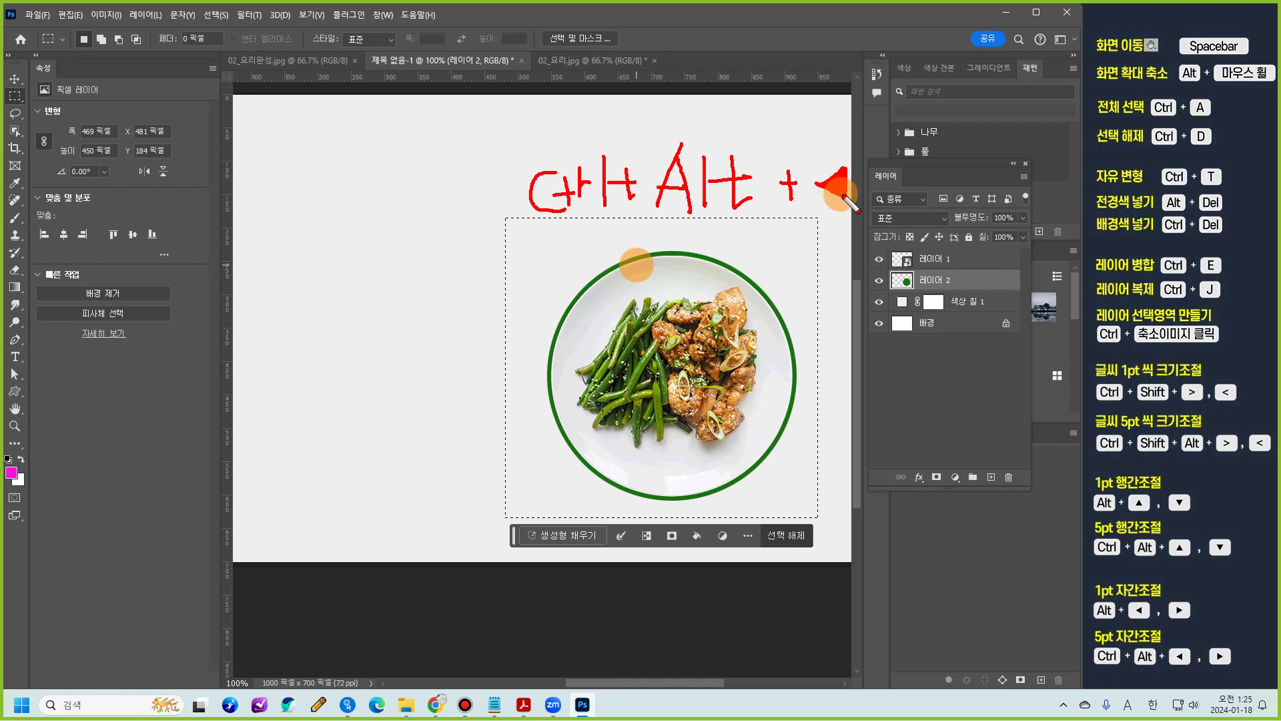
key(Escape)
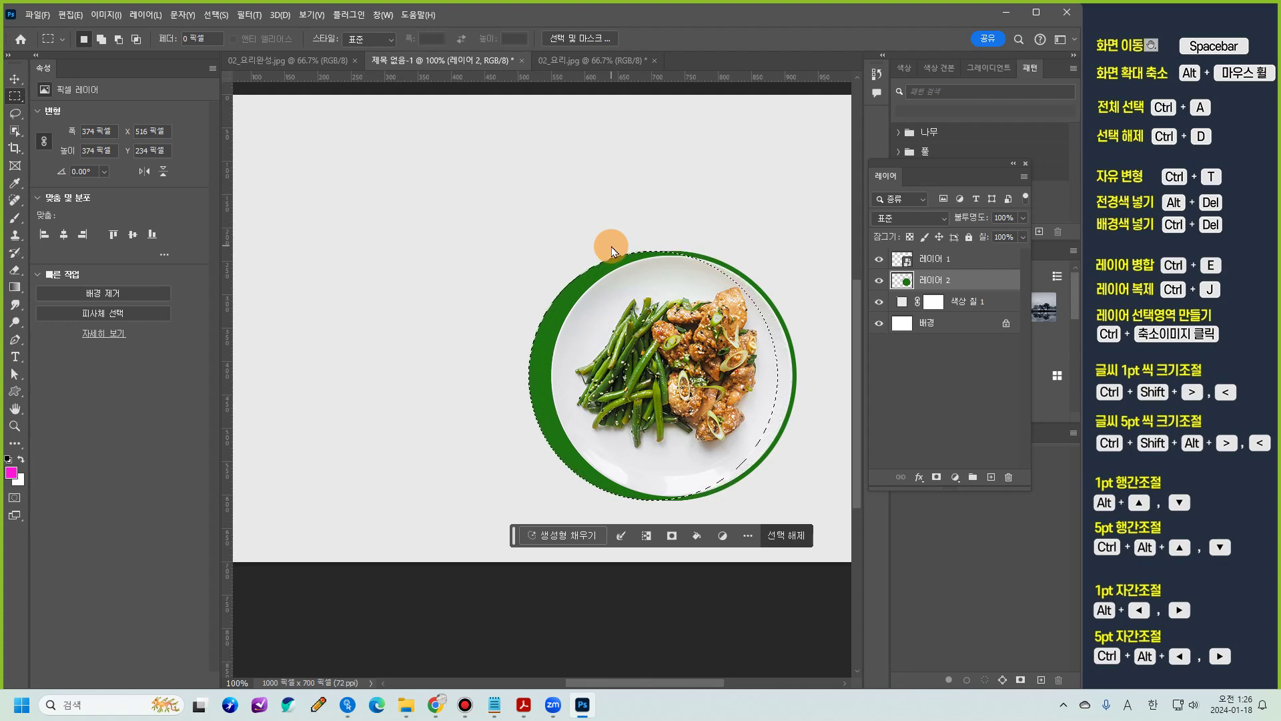
Step: Duplicate the selected green circle leftward in one-pixel nudges until it reaches X 502 pixels
key(ctrl+Left)
key(ctrl+Left)
key(ctrl+Left)
key(ctrl+Left)
key(ctrl+Left)
key(ctrl+Left)
key(ctrl+Left)
key(ctrl+Left)
key(ctrl+Left)
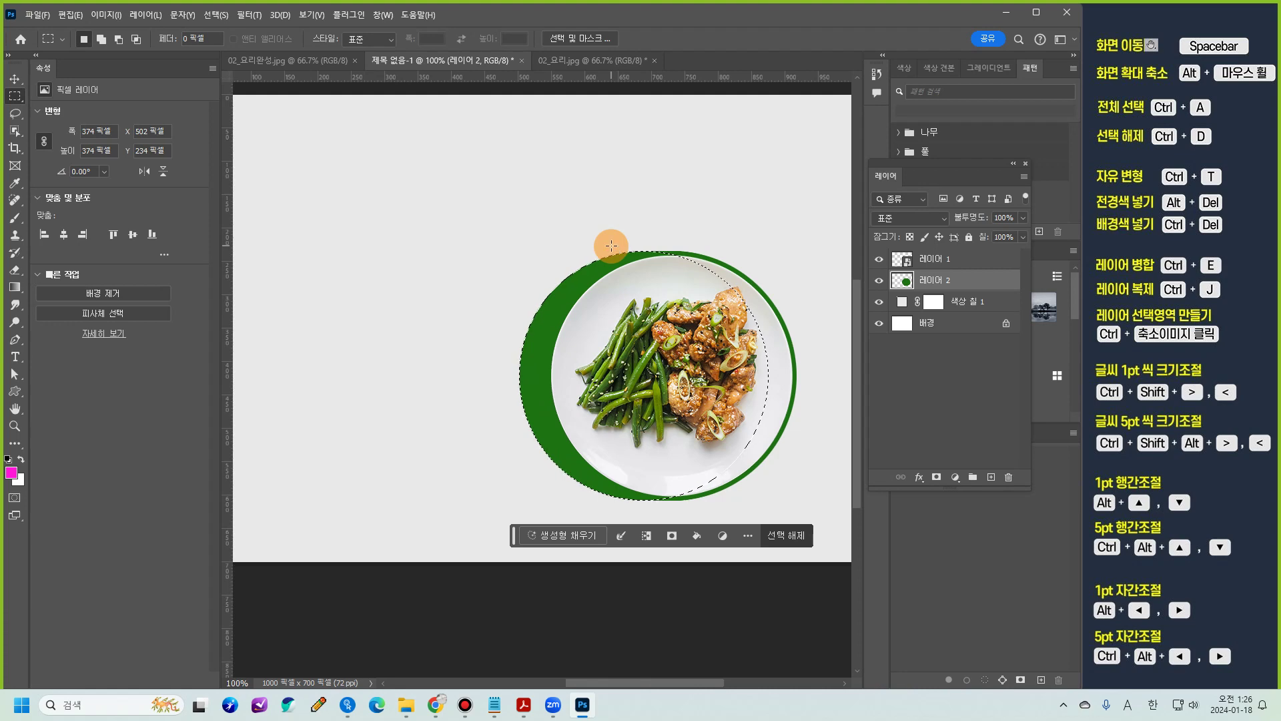
Step: Reselect the widened green shape with a rectangle of about 569 x 440 pixels and duplicate it leftward in ten-pixel nudges to X 82 pixels
drag(481, 225, 815, 523)
click(497, 220)
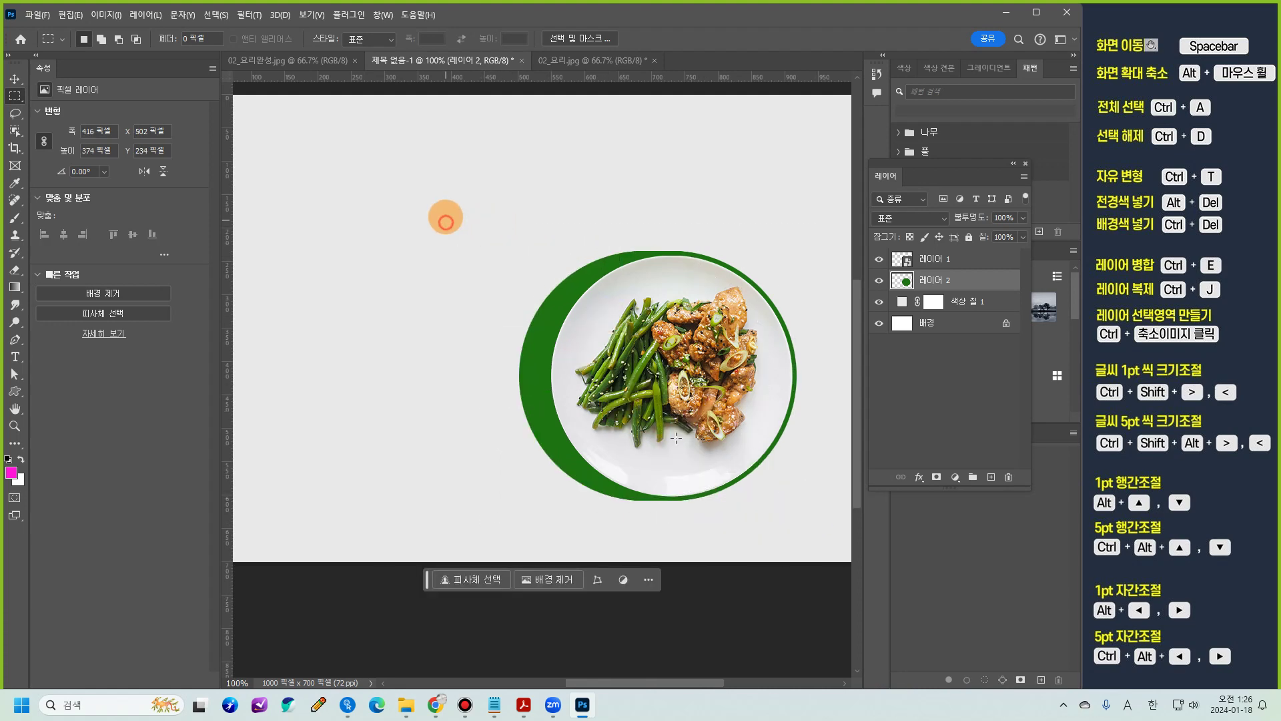
drag(446, 222, 825, 515)
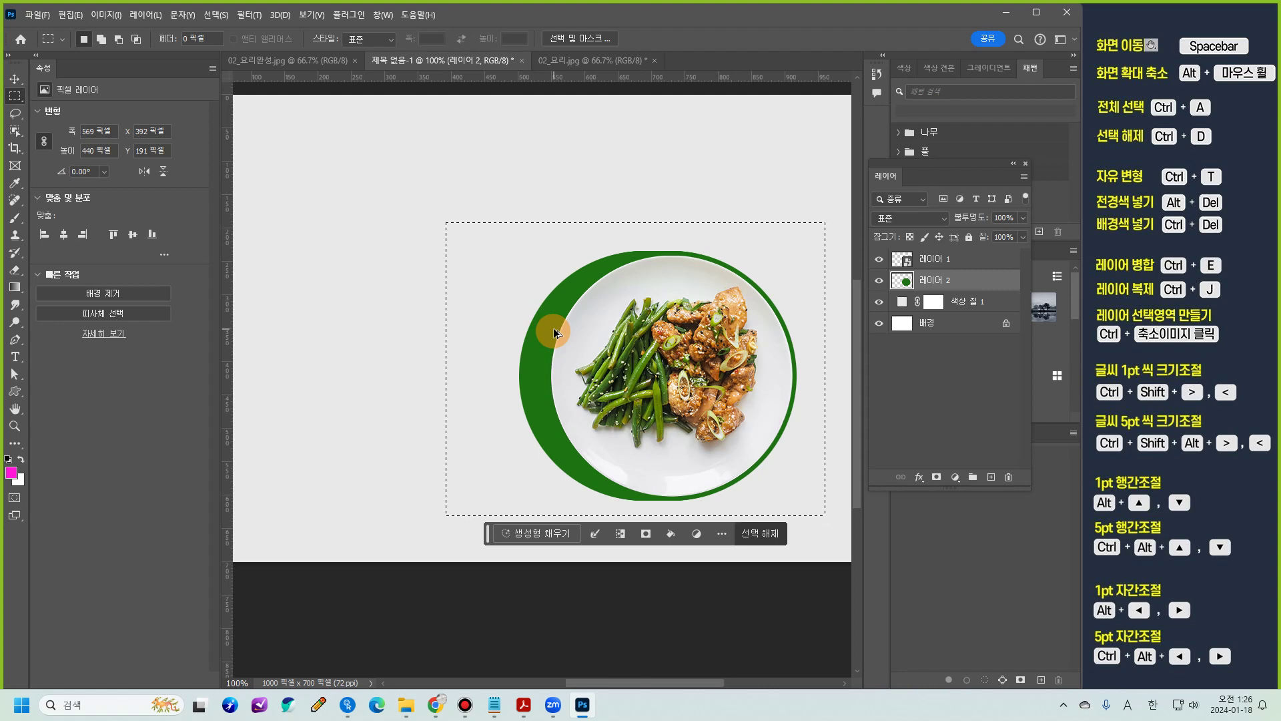
key(ctrl+shift+Left)
key(ctrl+shift+Left)
key(ctrl+shift+Left)
key(ctrl+shift+Left)
key(ctrl+shift+Left)
key(ctrl+shift+Left)
key(ctrl+shift+Left)
key(ctrl+shift+Left)
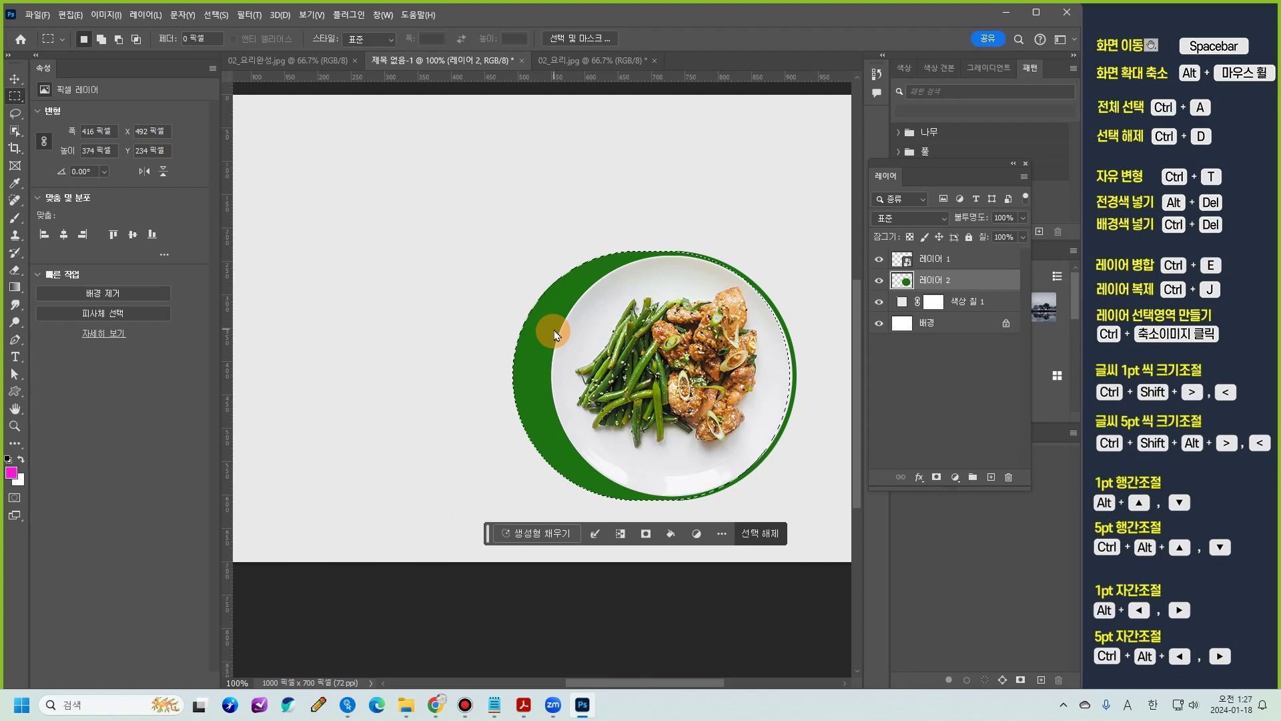
key(ctrl+shift+Left)
key(ctrl+shift+Left)
key(ctrl+shift+Left)
key(ctrl+shift+Left)
key(ctrl+shift+Left)
key(ctrl+shift+Left)
key(ctrl+shift+Left)
key(ctrl+shift+Left)
key(ctrl+shift+Left)
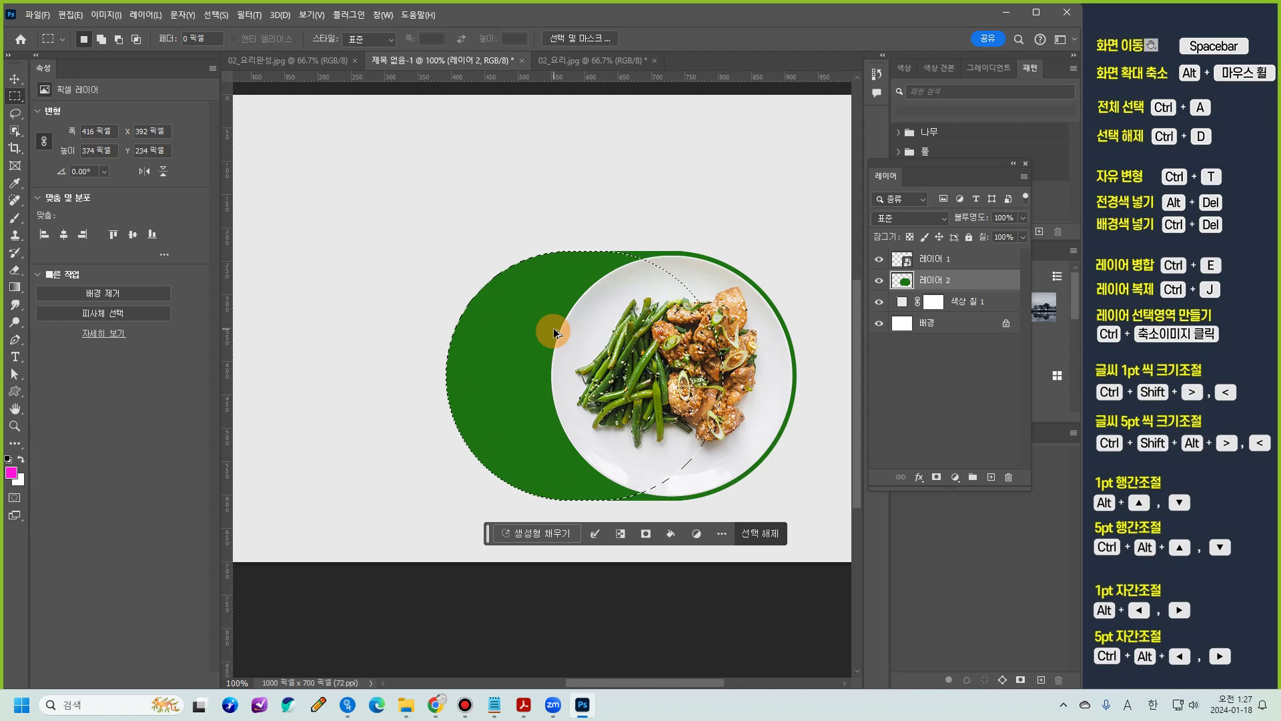
key(ctrl+shift+Left)
key(ctrl+shift+Left)
key(ctrl+shift+Left)
key(ctrl+shift+Left)
key(ctrl+shift+Left)
key(ctrl+shift+Left)
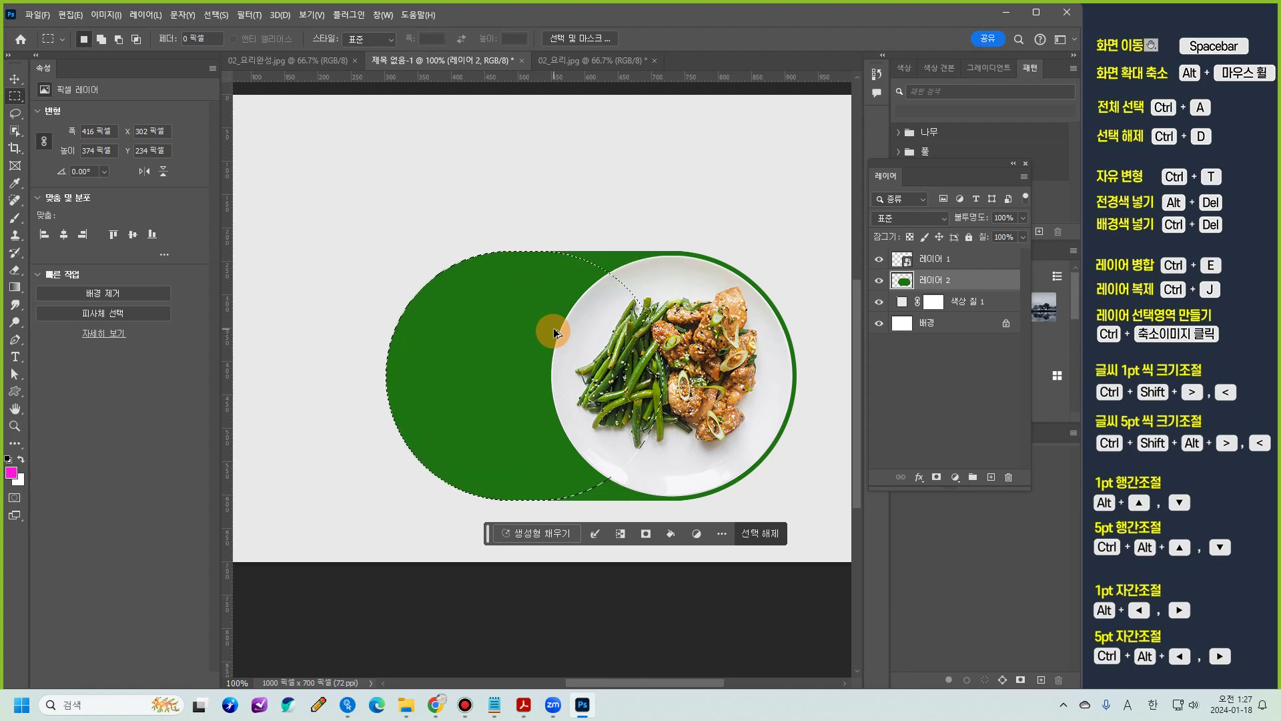
key(ctrl+shift+Left)
key(ctrl+shift+Left)
key(ctrl+shift+Left)
key(ctrl+shift+Left)
key(ctrl+shift+Left)
key(ctrl+shift+Left)
key(ctrl+shift+Left)
key(ctrl+shift+Left)
key(ctrl+shift+Left)
key(ctrl+shift+Left)
key(ctrl+shift+Left)
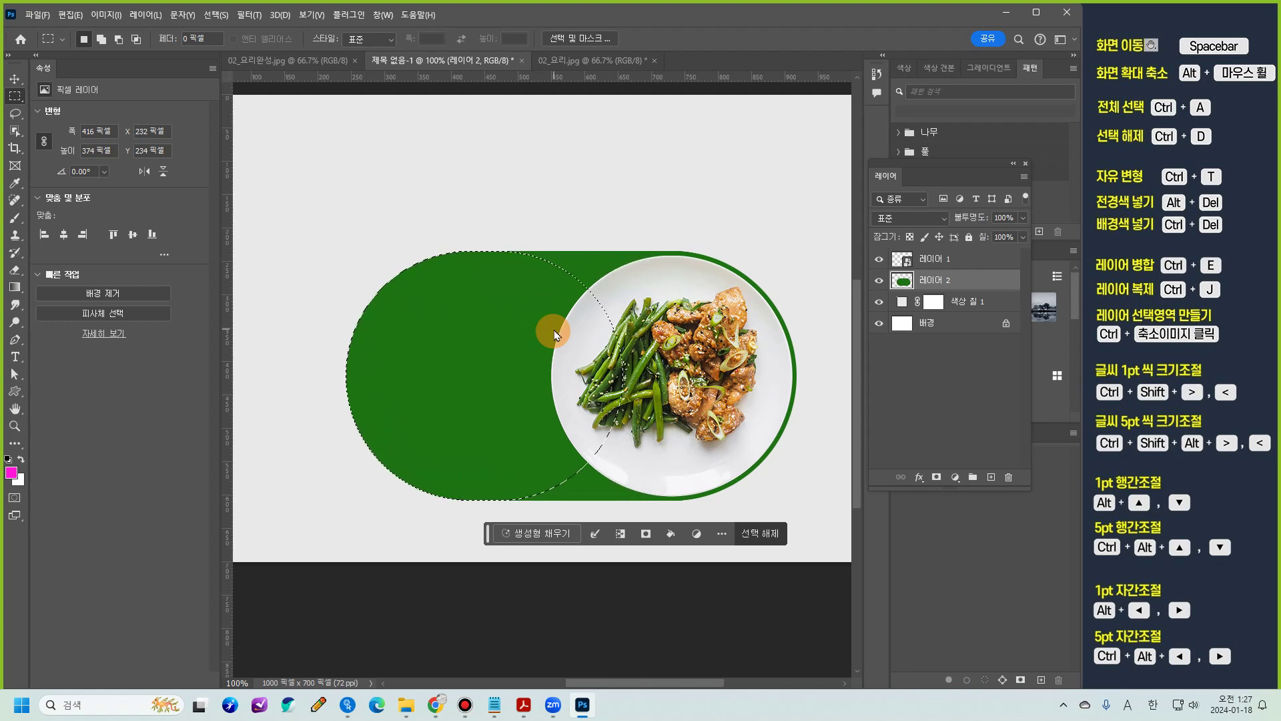
key(ctrl+shift+Left)
key(ctrl+shift+Left)
key(ctrl+shift+Left)
key(ctrl+shift+Left)
key(ctrl+shift+Left)
key(ctrl+shift+Left)
key(ctrl+shift+Left)
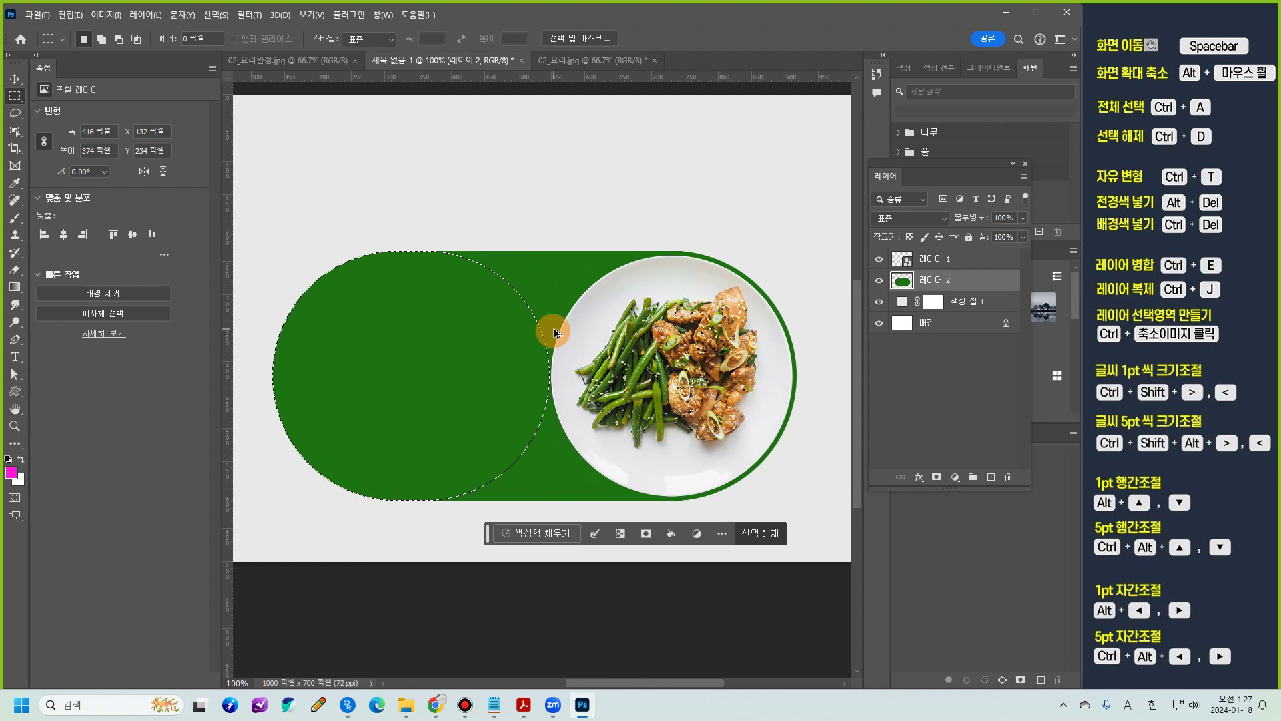
Step: Delete the green toggle shape layer and clear the selection
scroll(554, 328, down, 2)
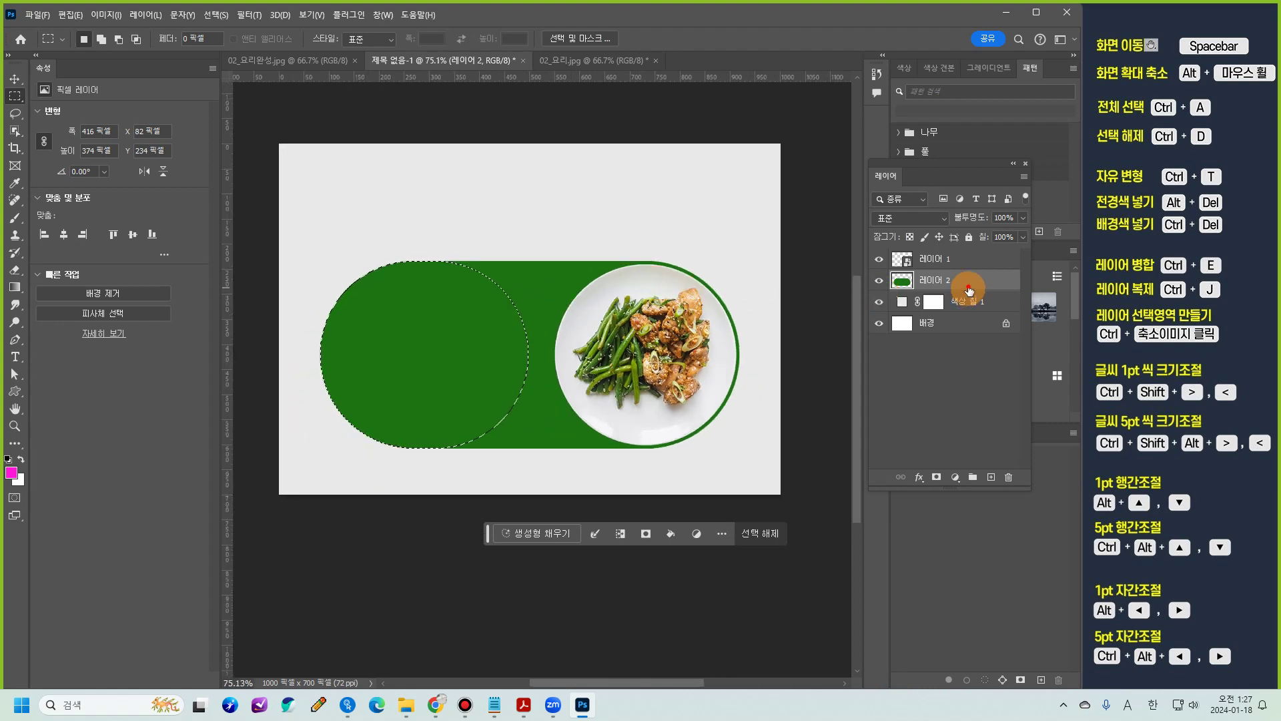
drag(969, 291, 1006, 477)
key(ctrl+d)
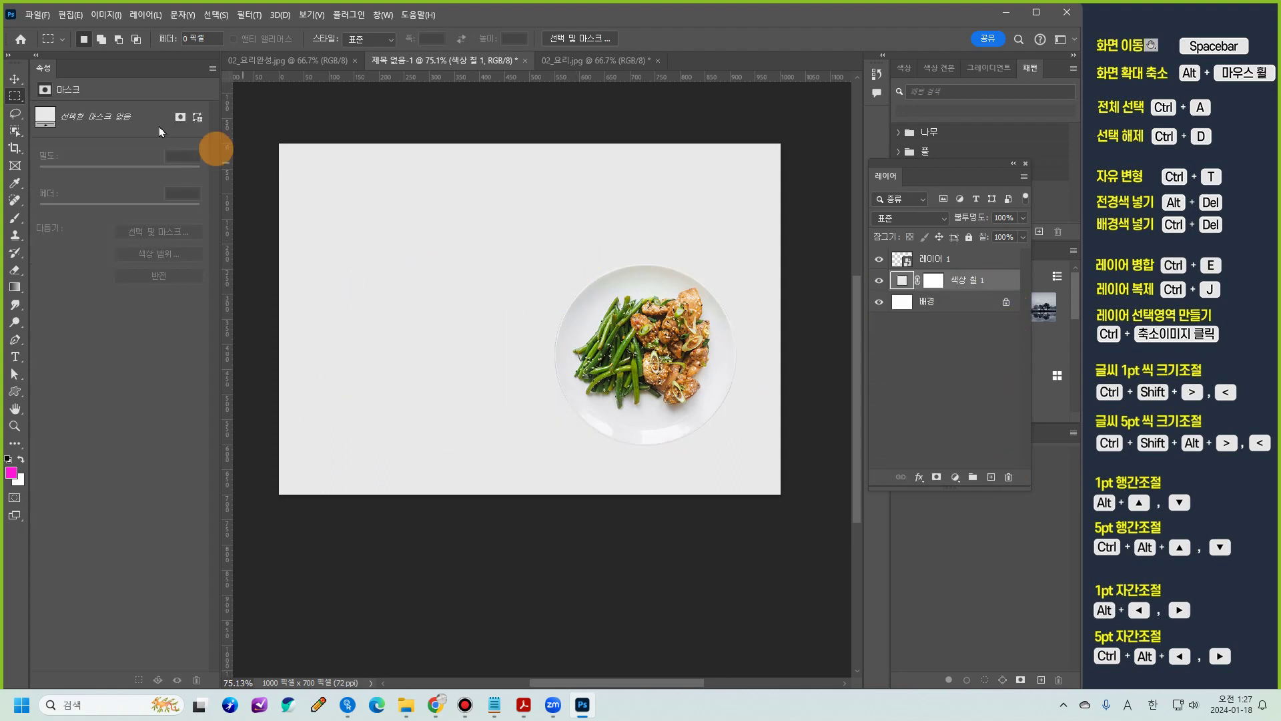
Step: Draw a circular selection about 390 pixels in diameter at X 537, Y 222 pixels around the plate with the Elliptical Marquee
right_click(16, 100)
click(41, 108)
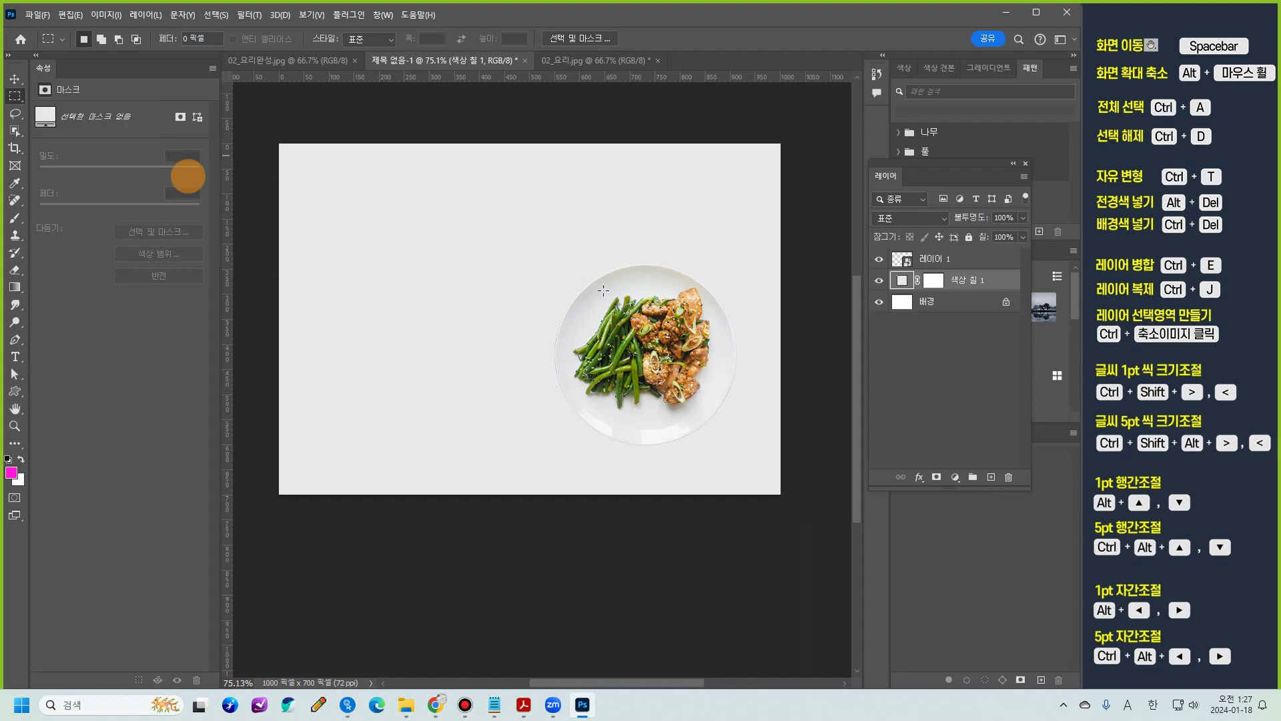
drag(548, 255, 742, 465)
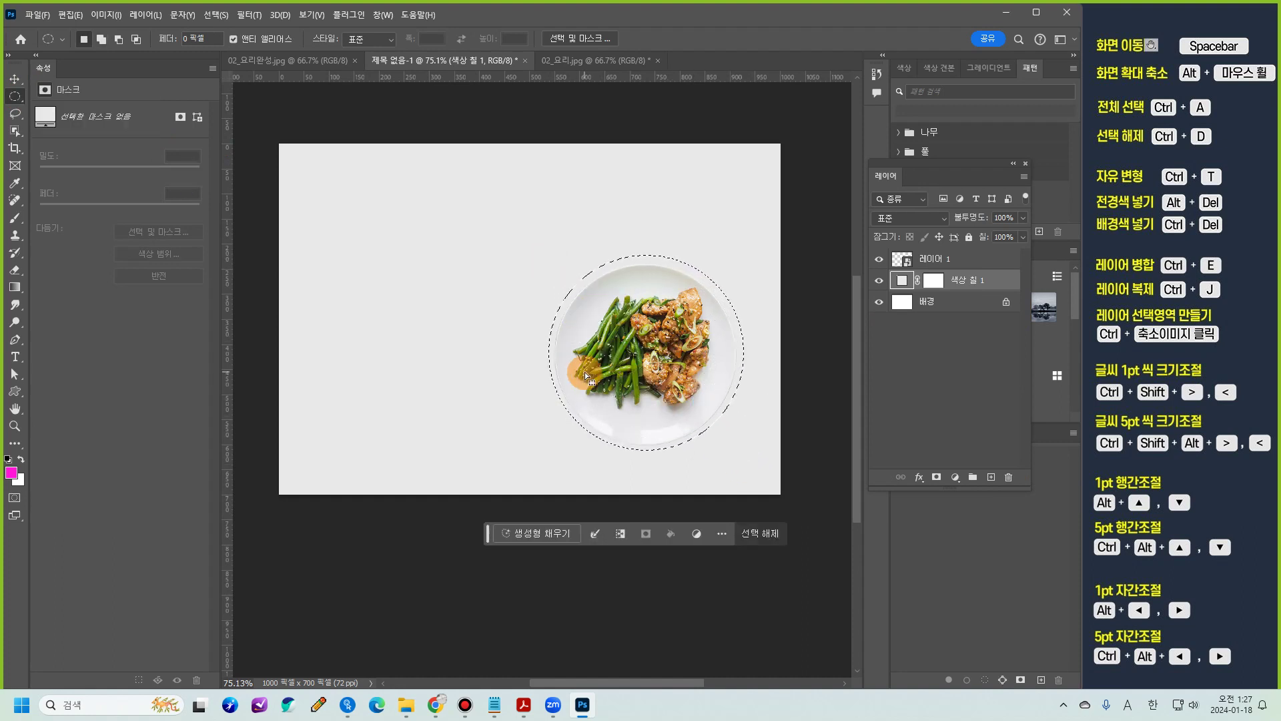
Step: Try to fill the selection on the color fill layer and add a new empty layer directly above it
click(70, 15)
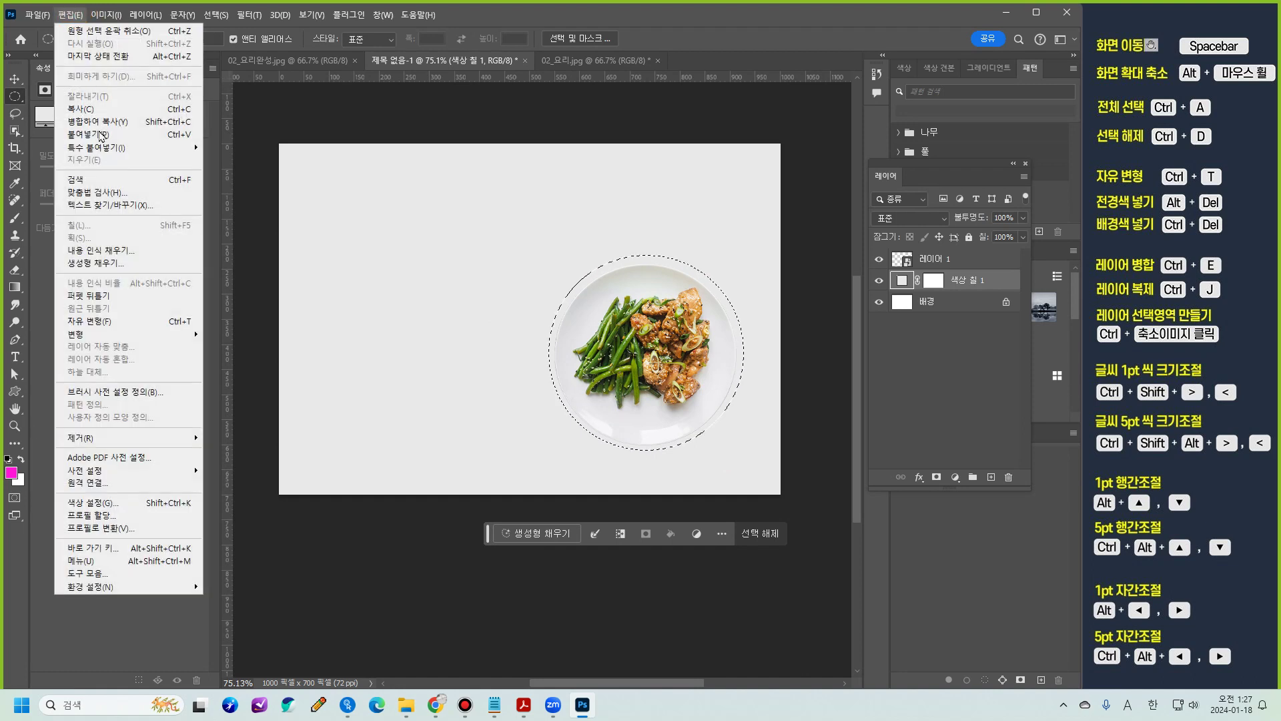
click(119, 232)
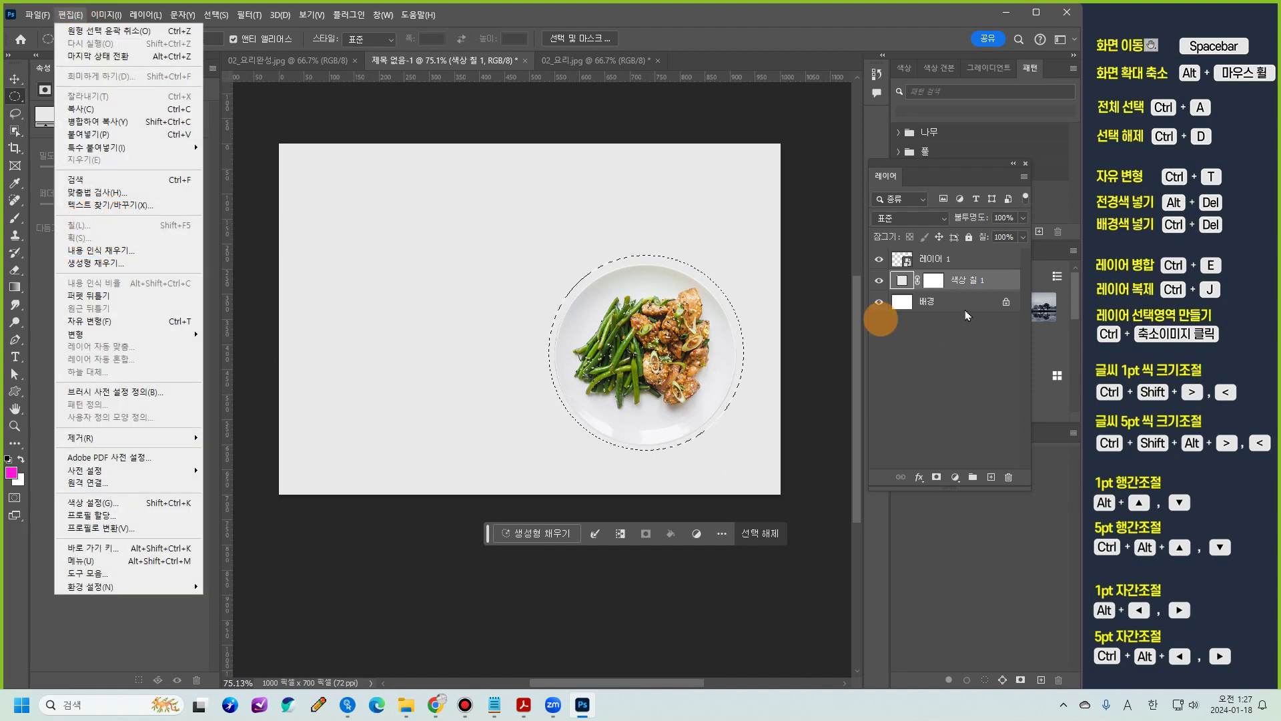
click(965, 281)
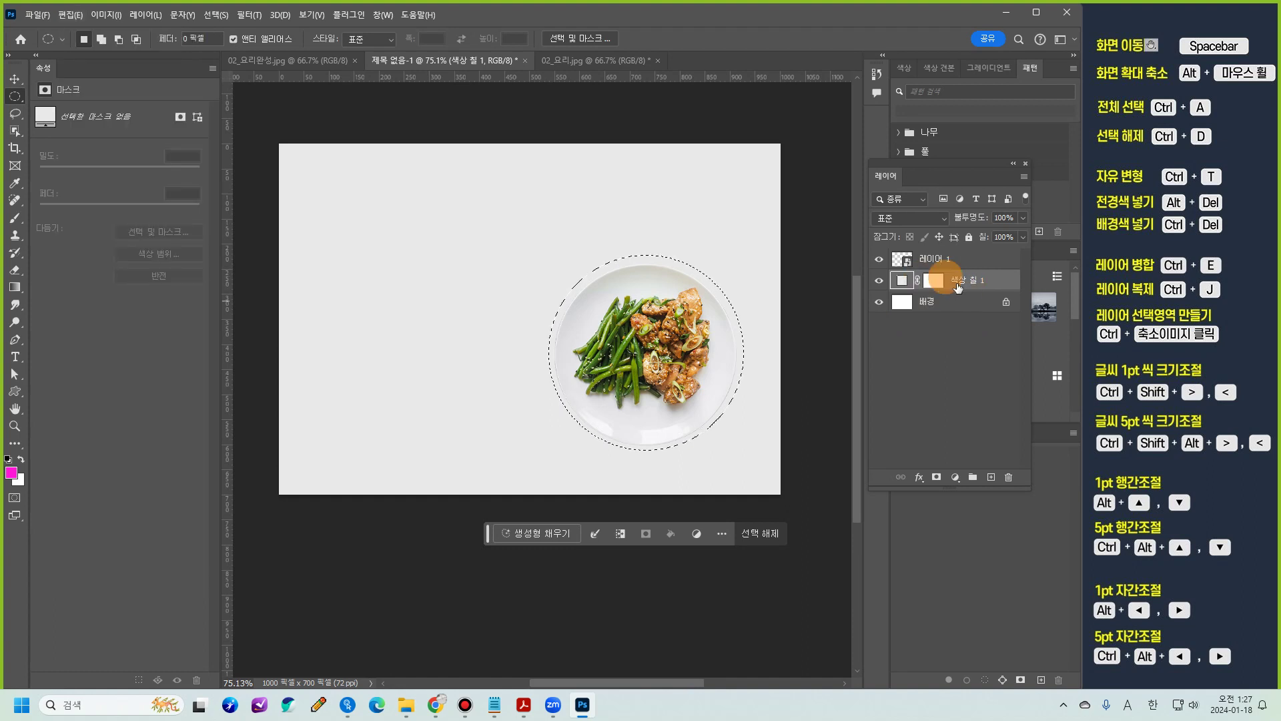
click(992, 476)
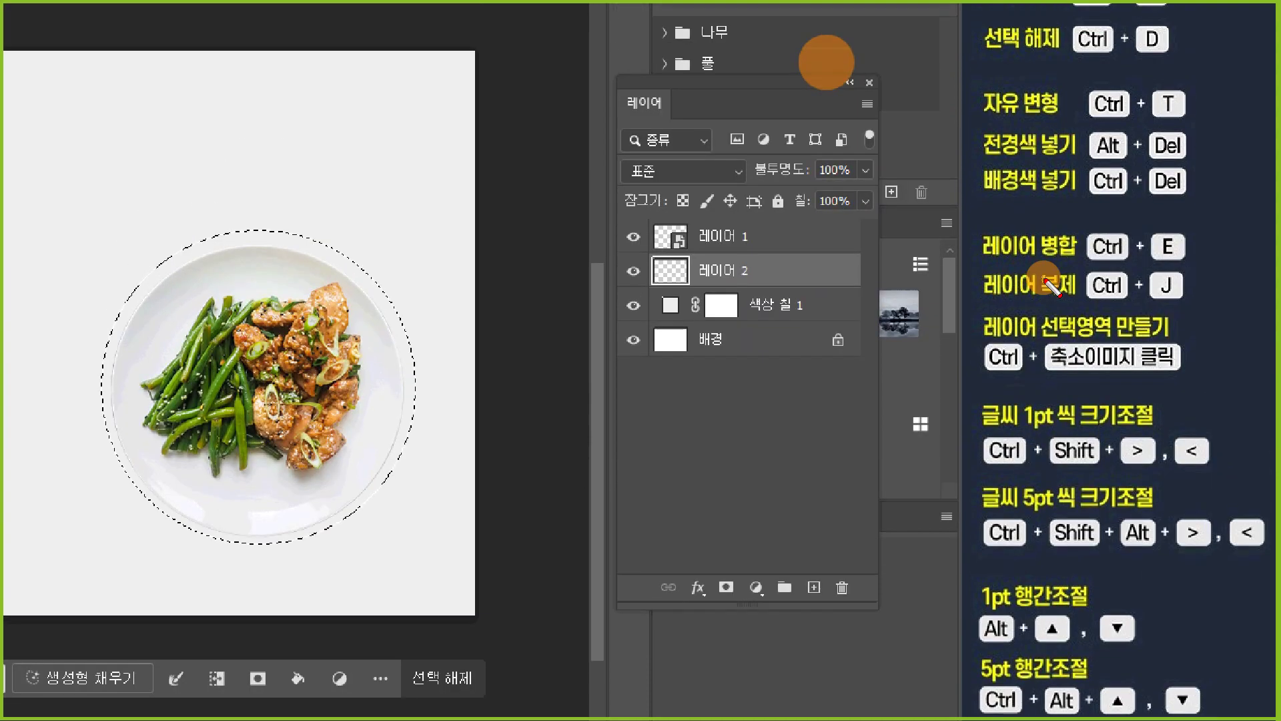
mouse_move(965, 124)
mouse_down()
mouse_move(1219, 127)
mouse_move(1166, 212)
mouse_move(980, 204)
mouse_move(978, 125)
mouse_up()
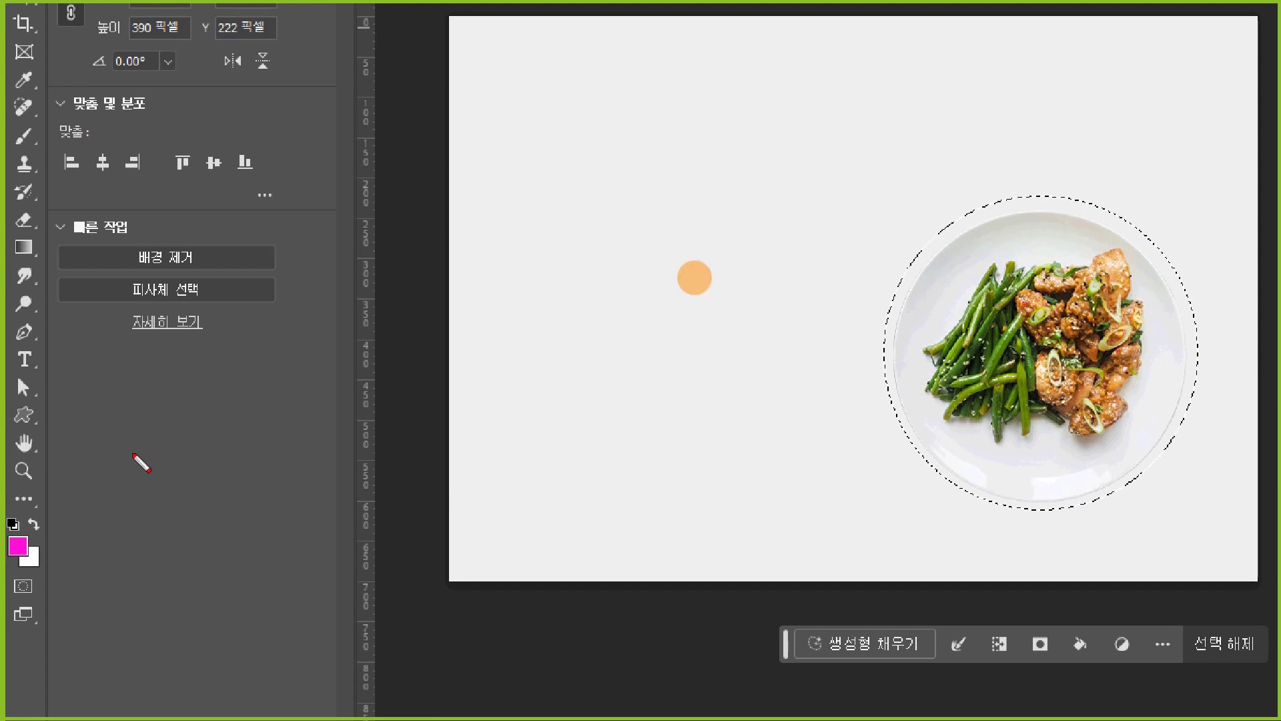
mouse_move(20, 545)
mouse_down()
mouse_move(114, 494)
mouse_move(148, 494)
mouse_up()
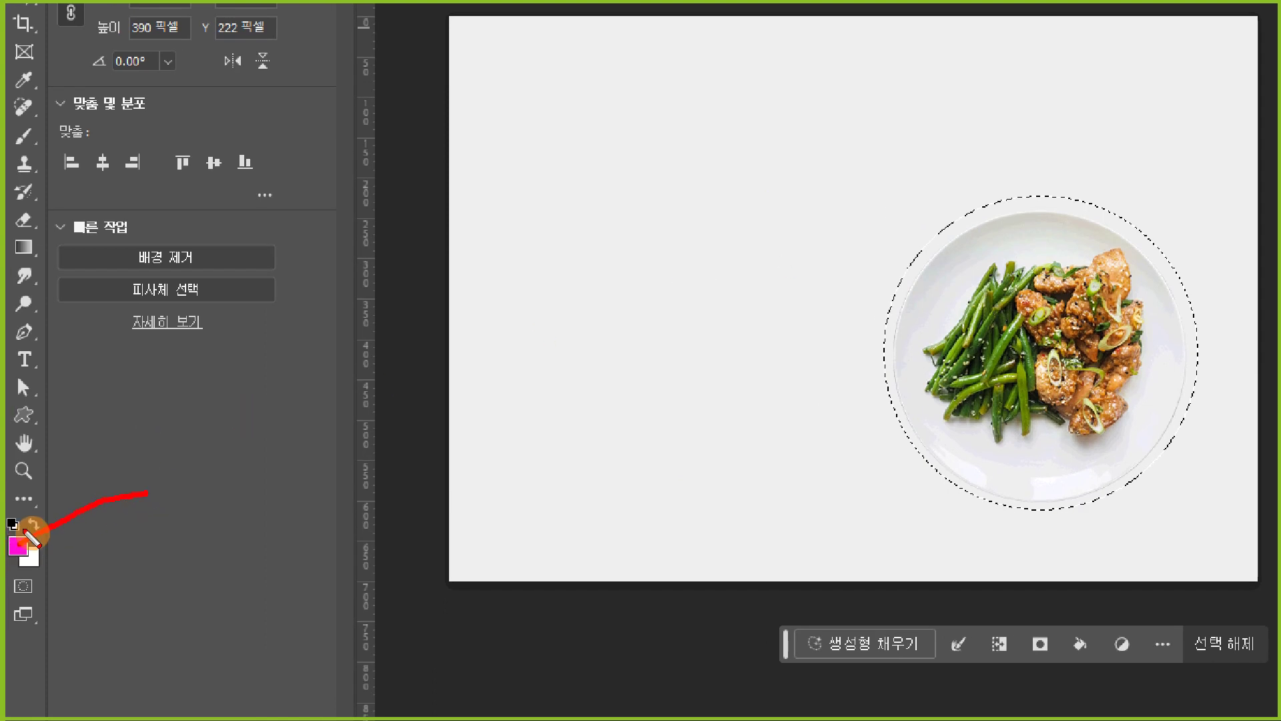
mouse_move(31, 517)
mouse_down()
mouse_move(15, 544)
mouse_move(41, 547)
mouse_up()
mouse_move(161, 456)
mouse_down()
mouse_move(190, 457)
mouse_move(175, 498)
mouse_move(230, 461)
mouse_move(204, 498)
mouse_up()
mouse_move(200, 482)
mouse_down()
mouse_move(223, 480)
mouse_move(227, 502)
mouse_up()
drag(212, 479, 230, 502)
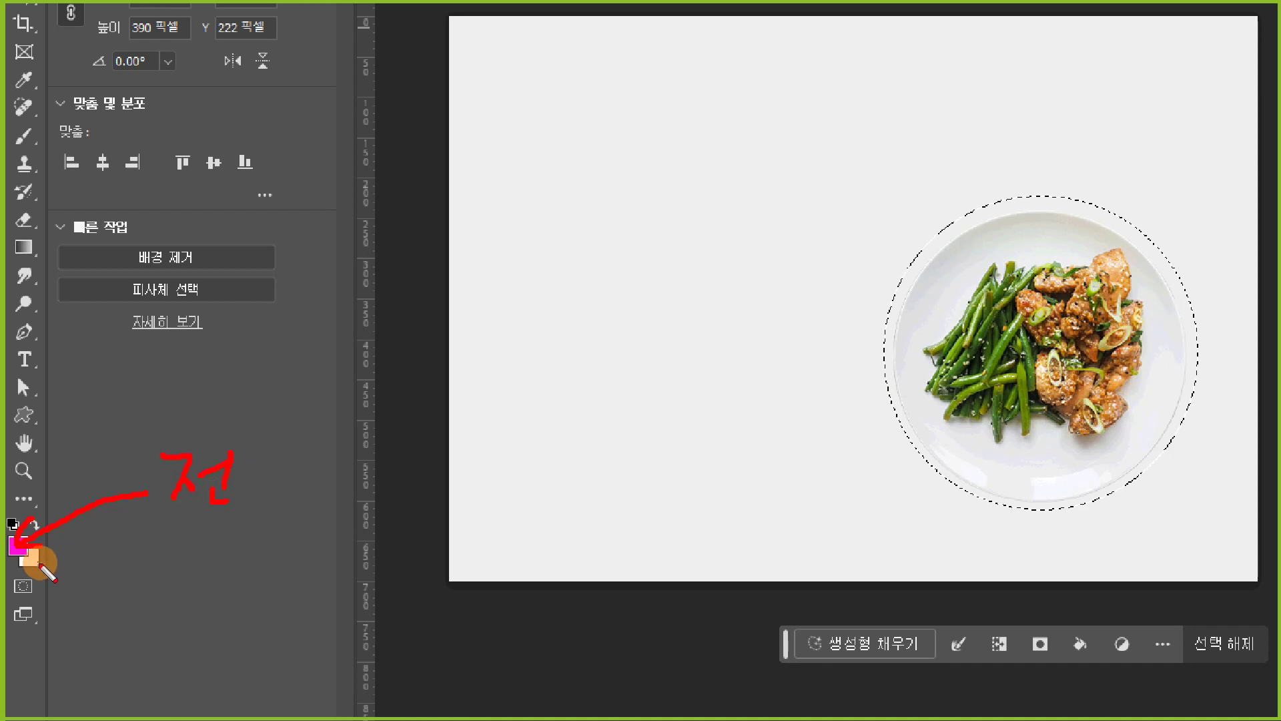
mouse_move(38, 564)
mouse_down()
mouse_move(152, 607)
mouse_move(196, 570)
mouse_up()
mouse_move(191, 623)
mouse_down()
mouse_move(211, 568)
mouse_move(207, 606)
mouse_move(250, 574)
mouse_move(235, 588)
mouse_move(275, 588)
mouse_move(270, 554)
mouse_up()
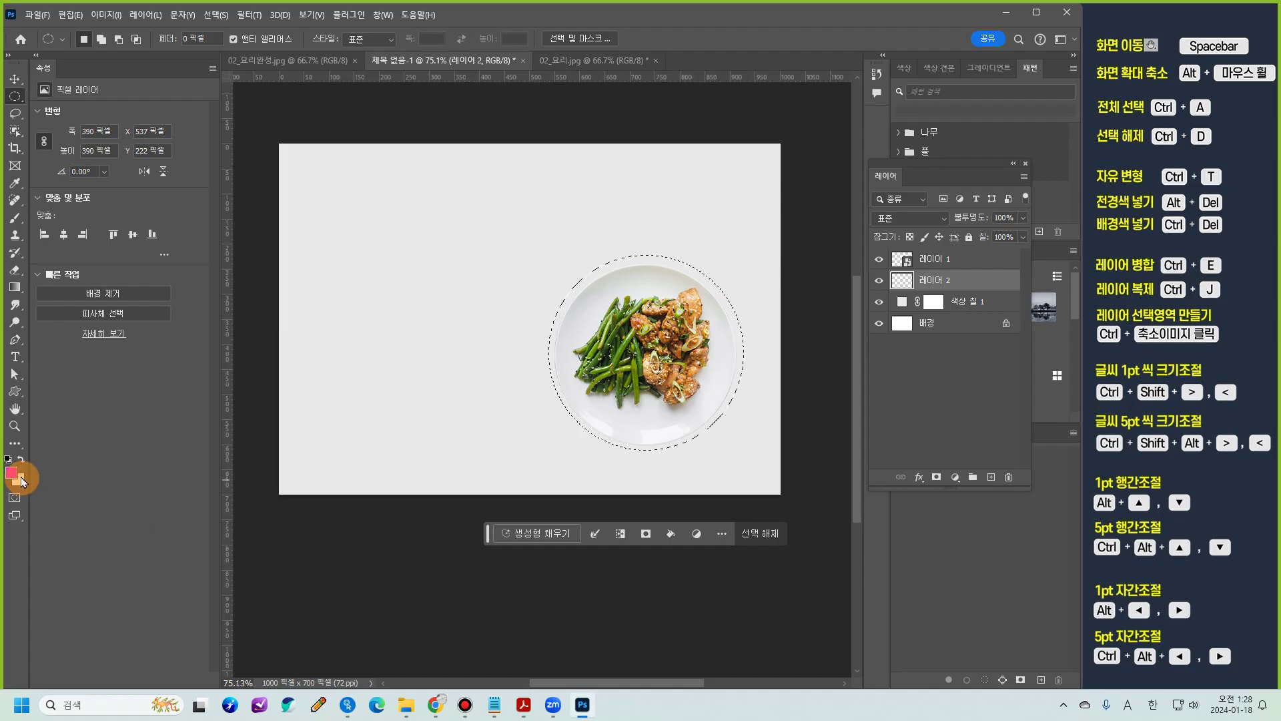
Step: Set the foreground color to green 448627, fill the circular selection on the new layer with it and deselect
click(18, 544)
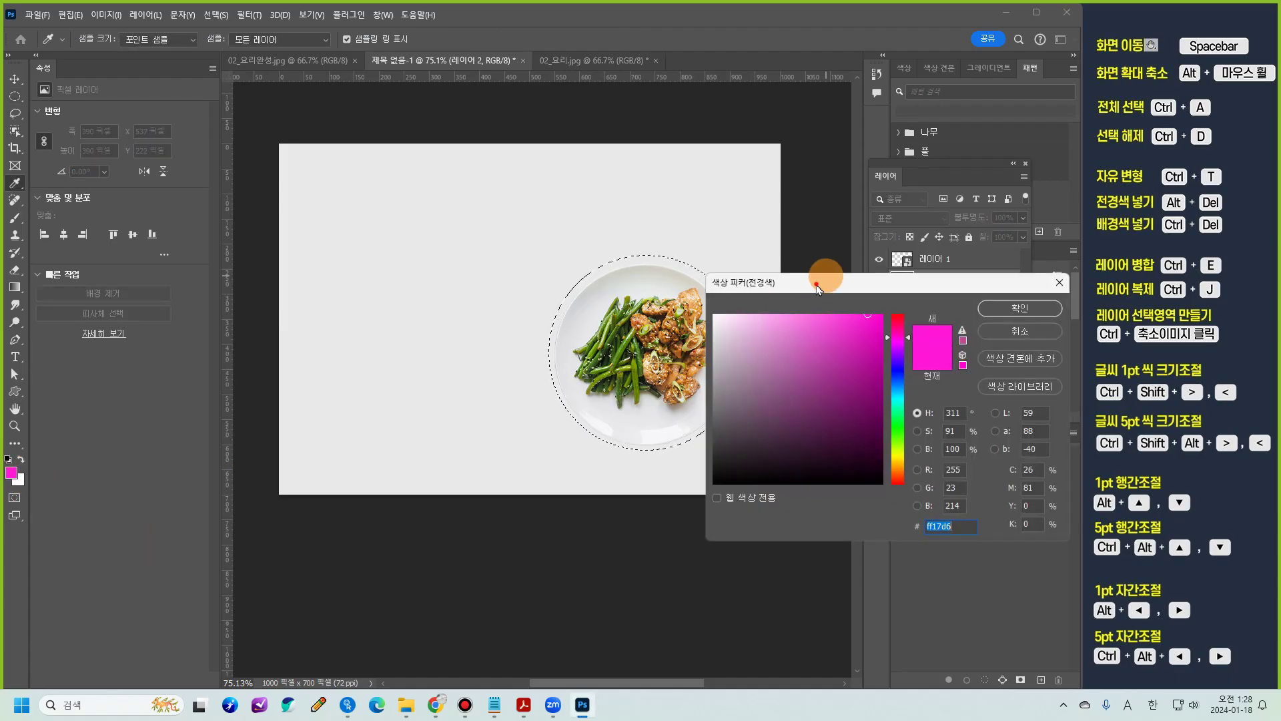
drag(830, 284, 444, 203)
click(515, 357)
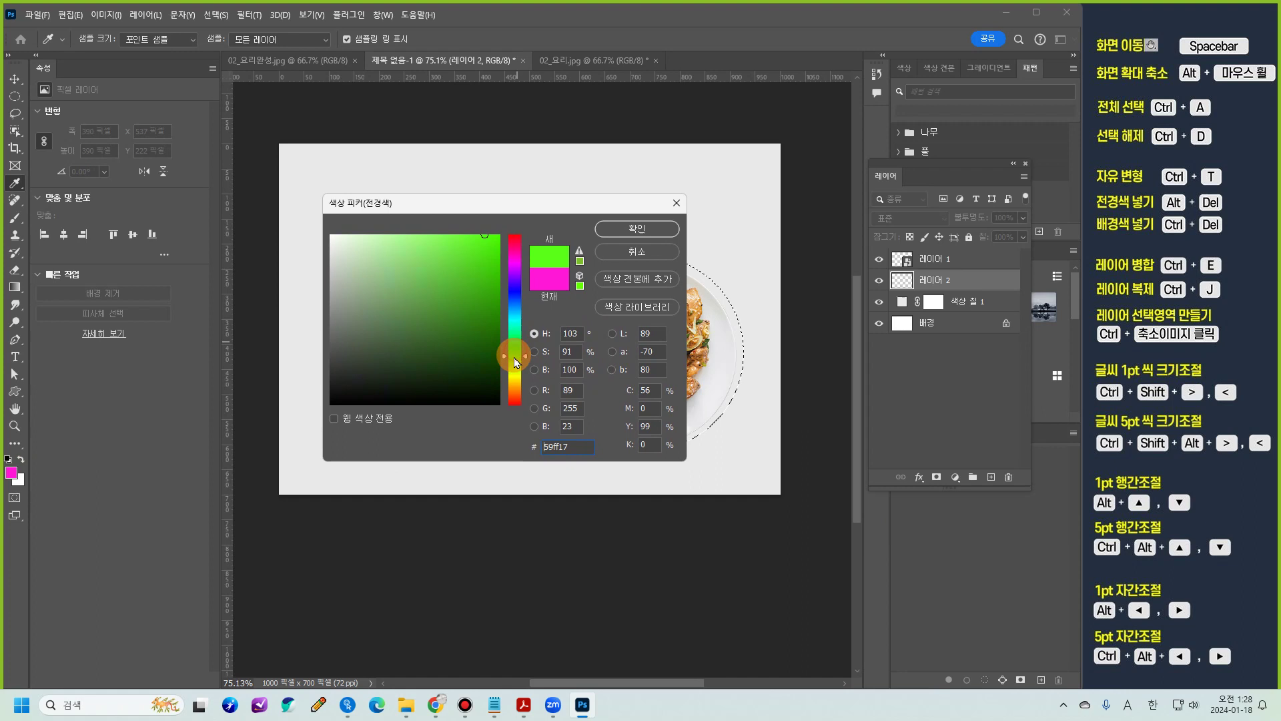
click(466, 320)
click(451, 315)
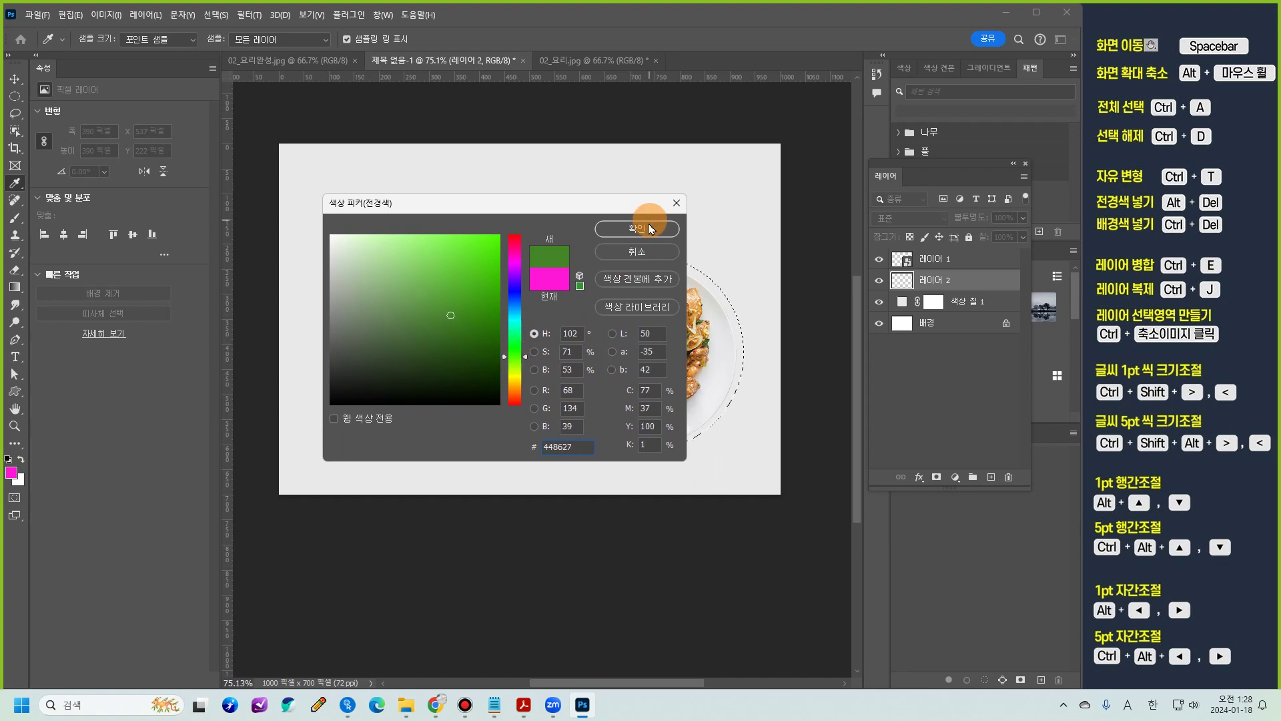
click(650, 229)
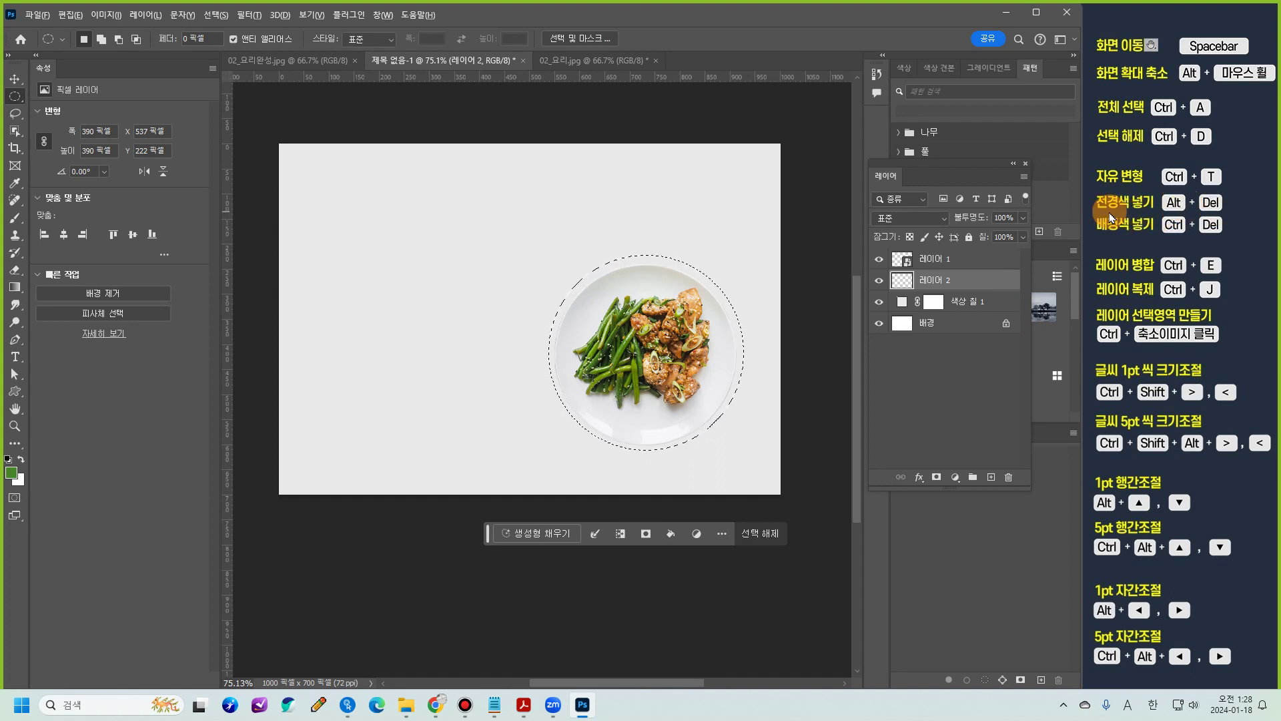
key(alt+Delete)
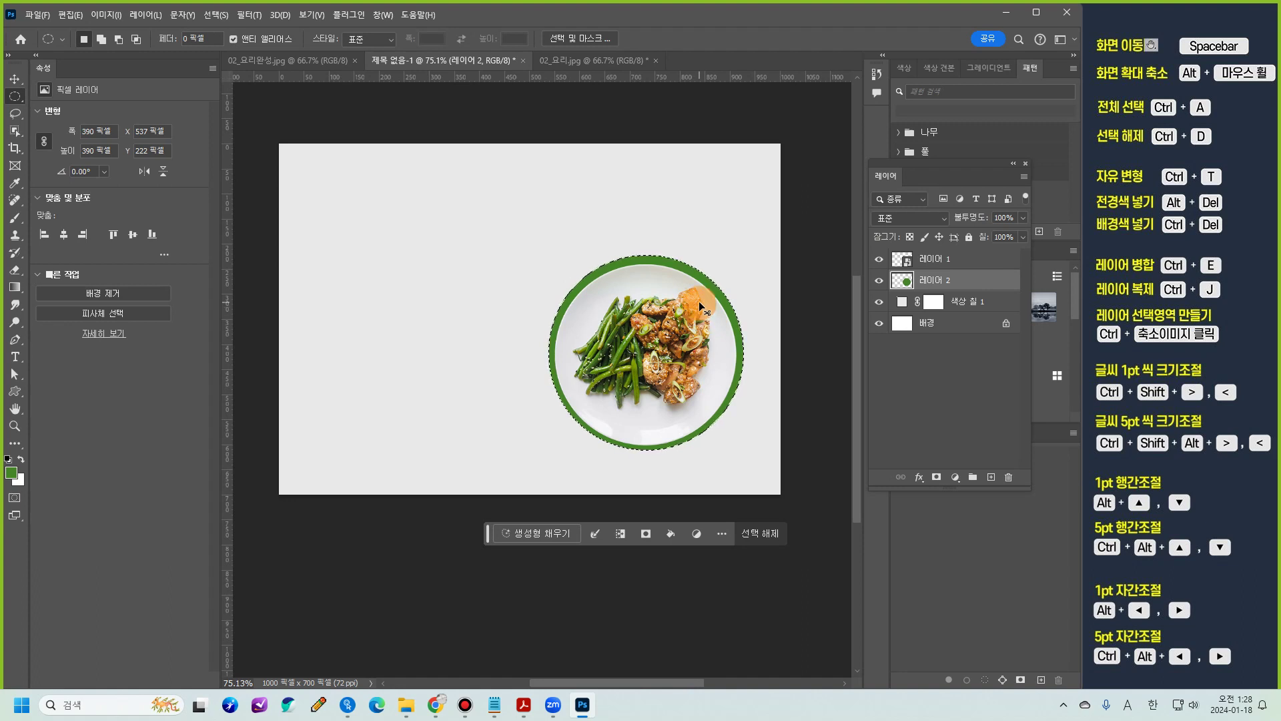
key(ctrl+d)
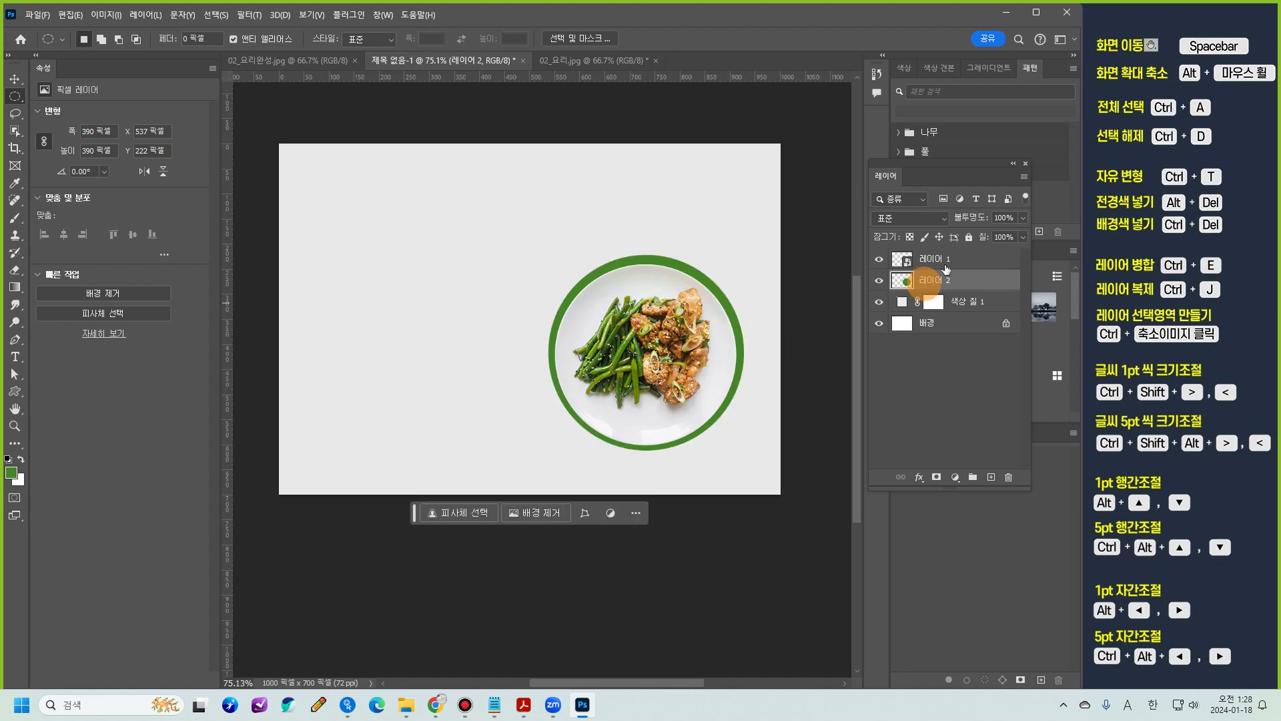
Step: Draw a rectangular selection about 573 x 508 pixels around the green circle on its own layer
click(933, 259)
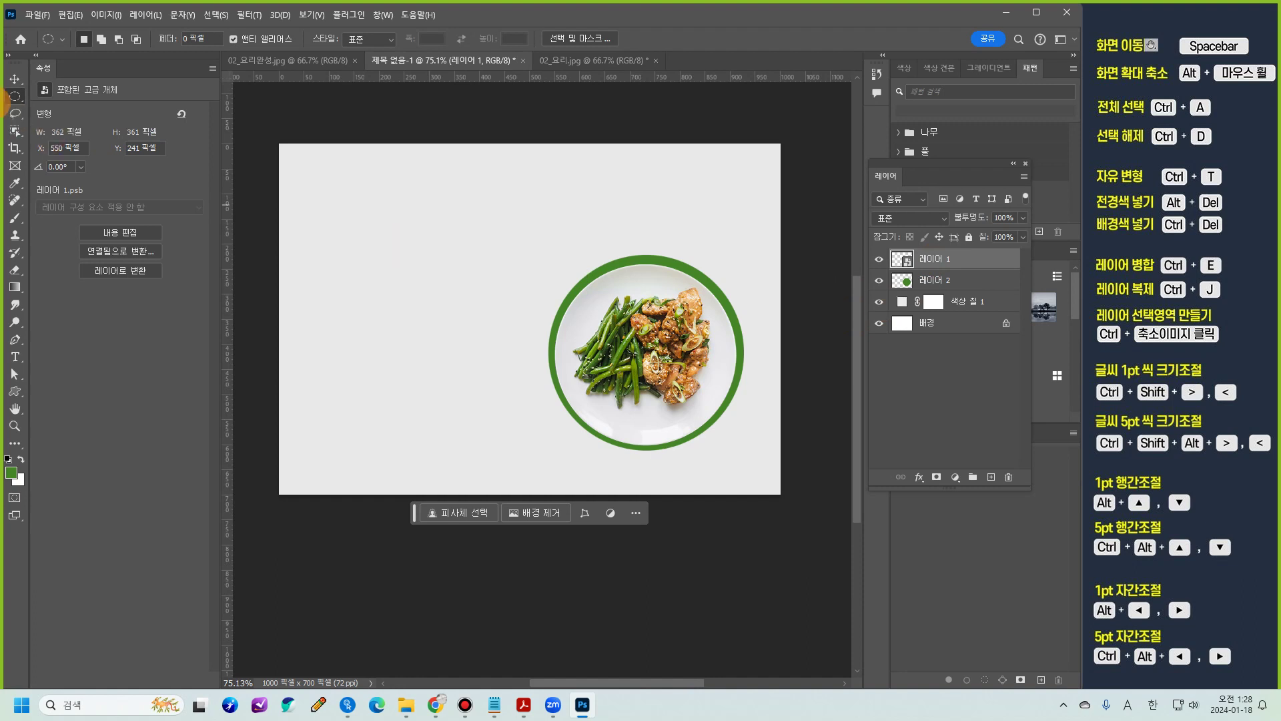
click(15, 80)
drag(662, 345, 662, 347)
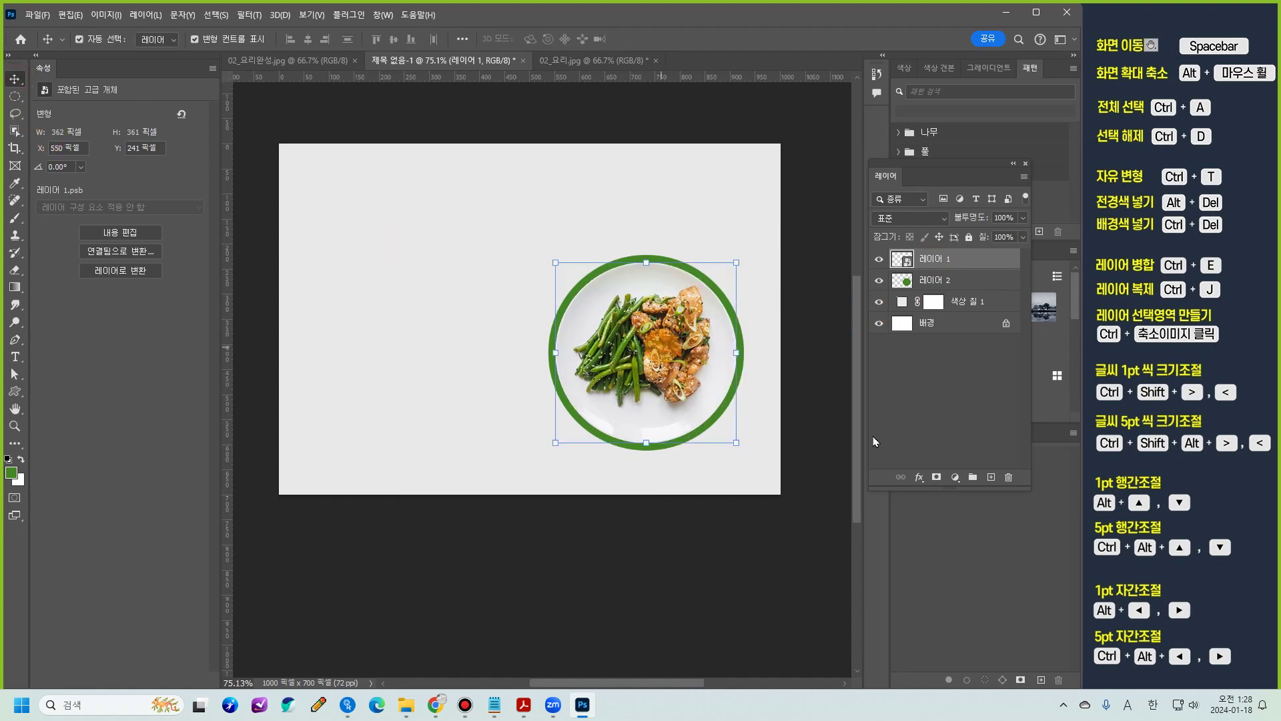
click(932, 281)
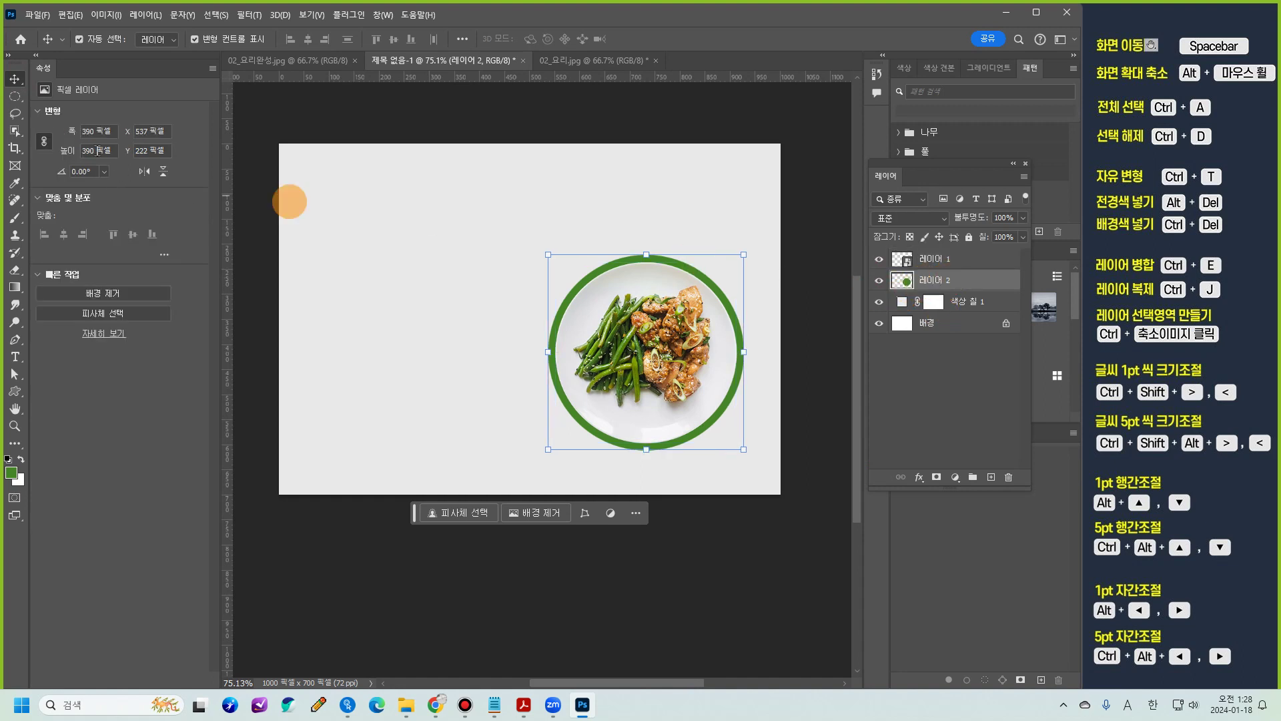
click(16, 97)
right_click(18, 99)
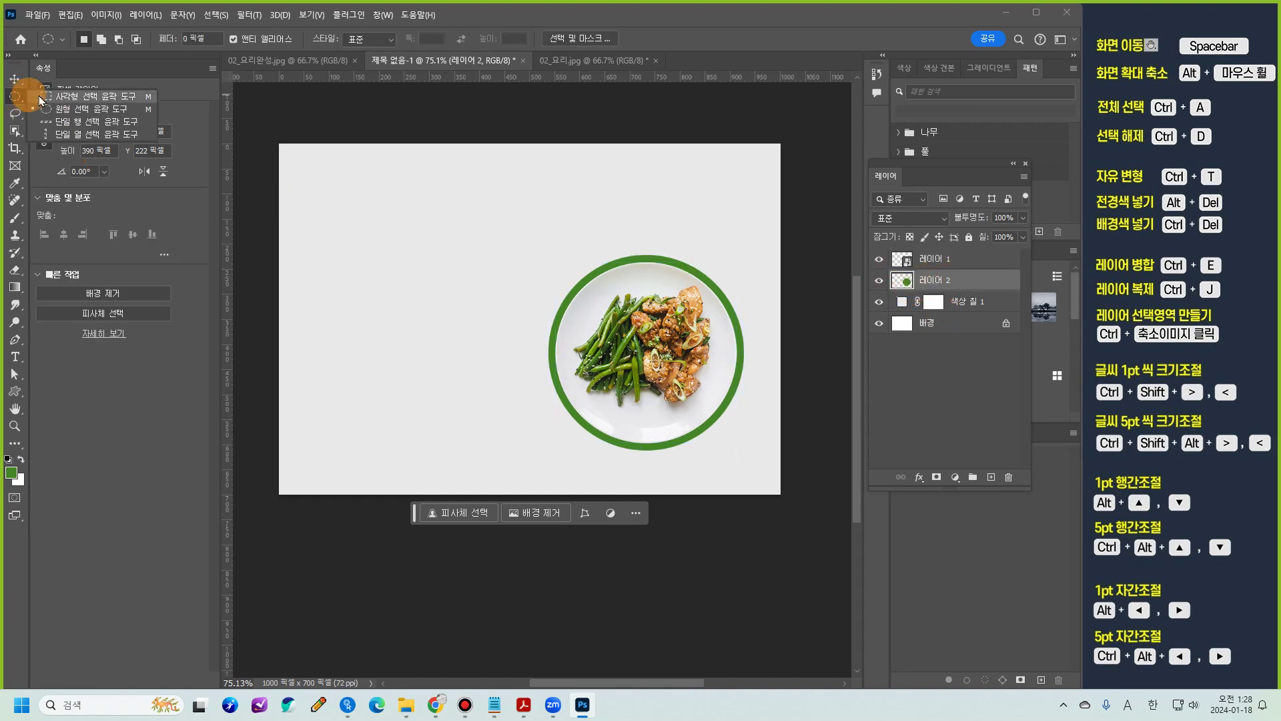
click(42, 100)
drag(492, 224, 779, 478)
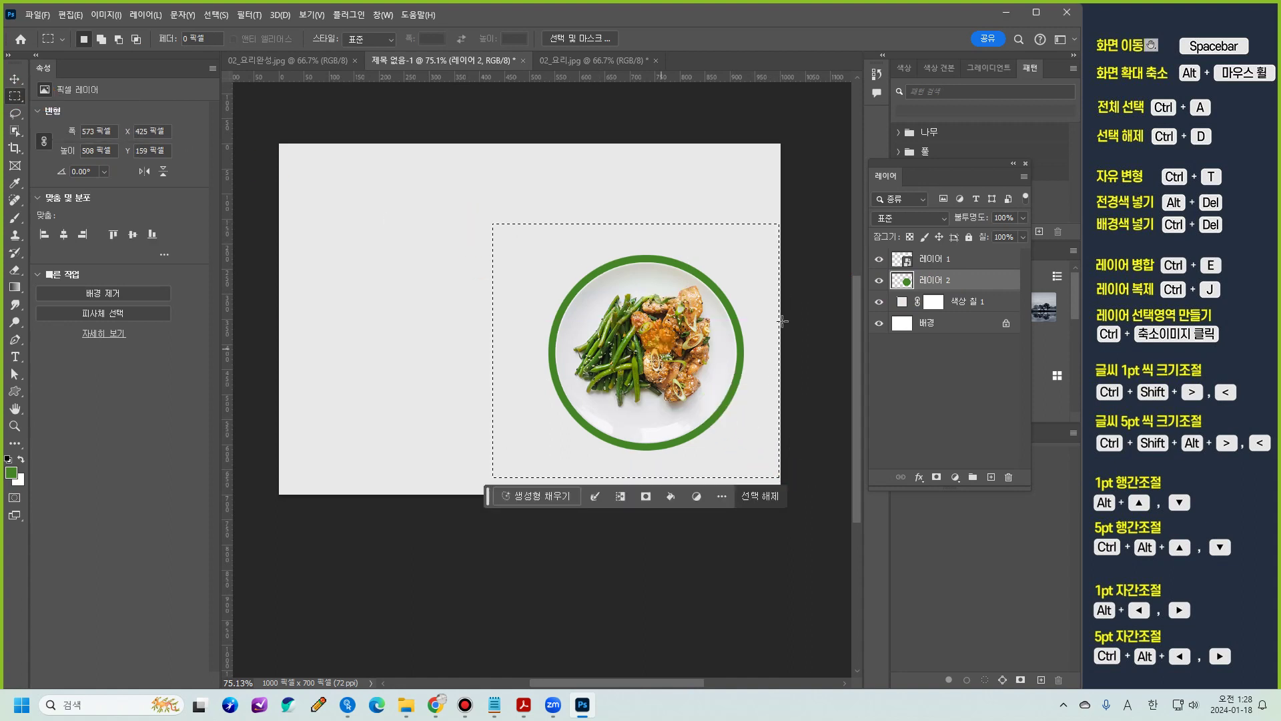
Step: Try to duplicate the selected green circle to X 39, Y 208 pixels on the same layer and deselect
click(14, 78)
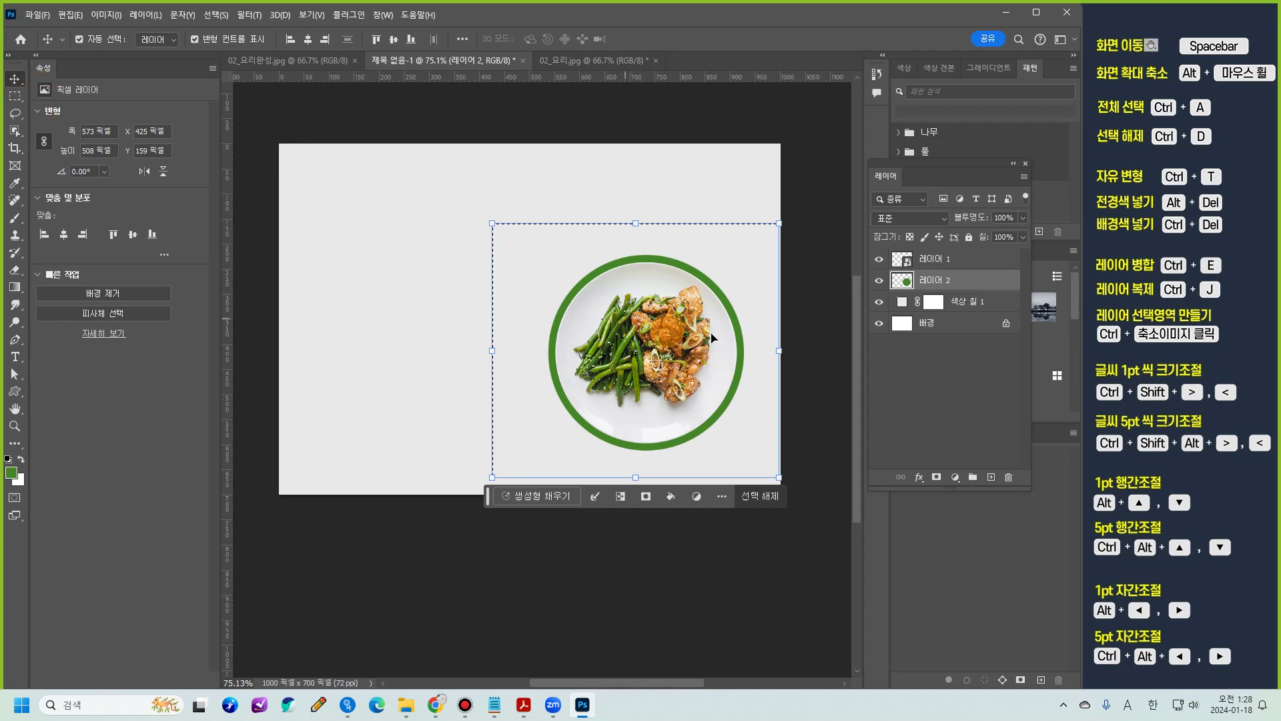
click(736, 313)
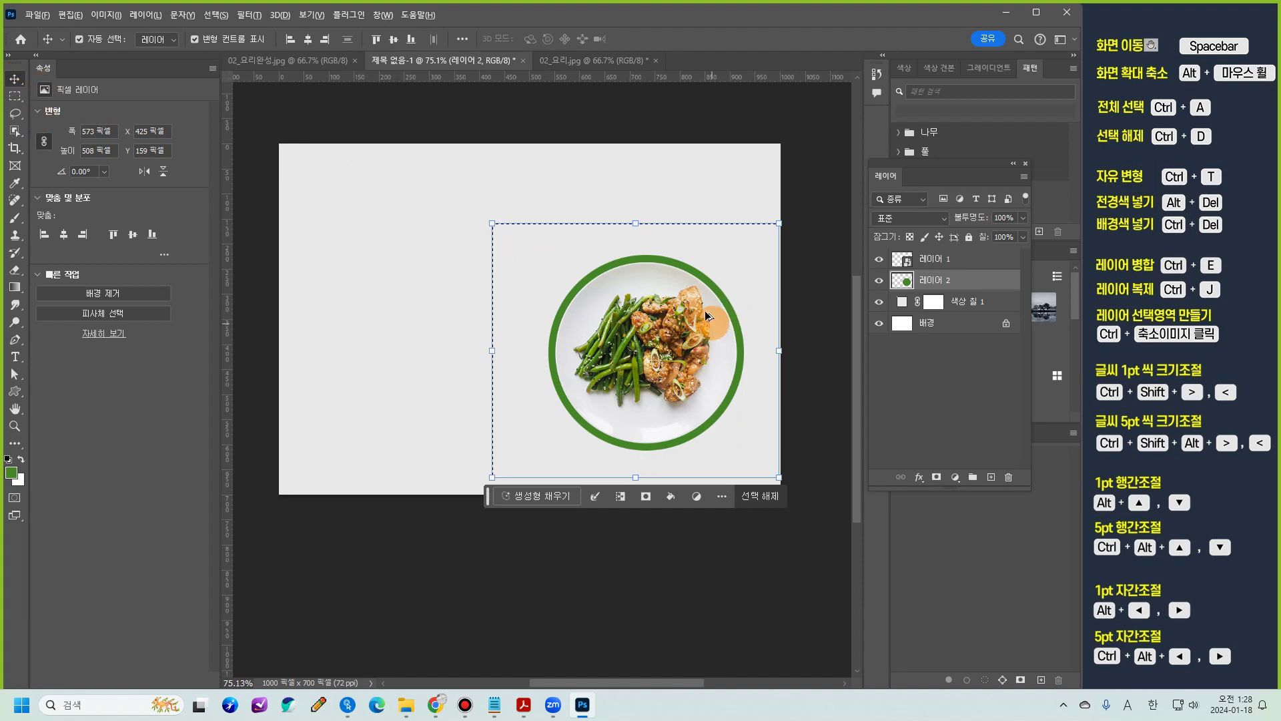
click(731, 198)
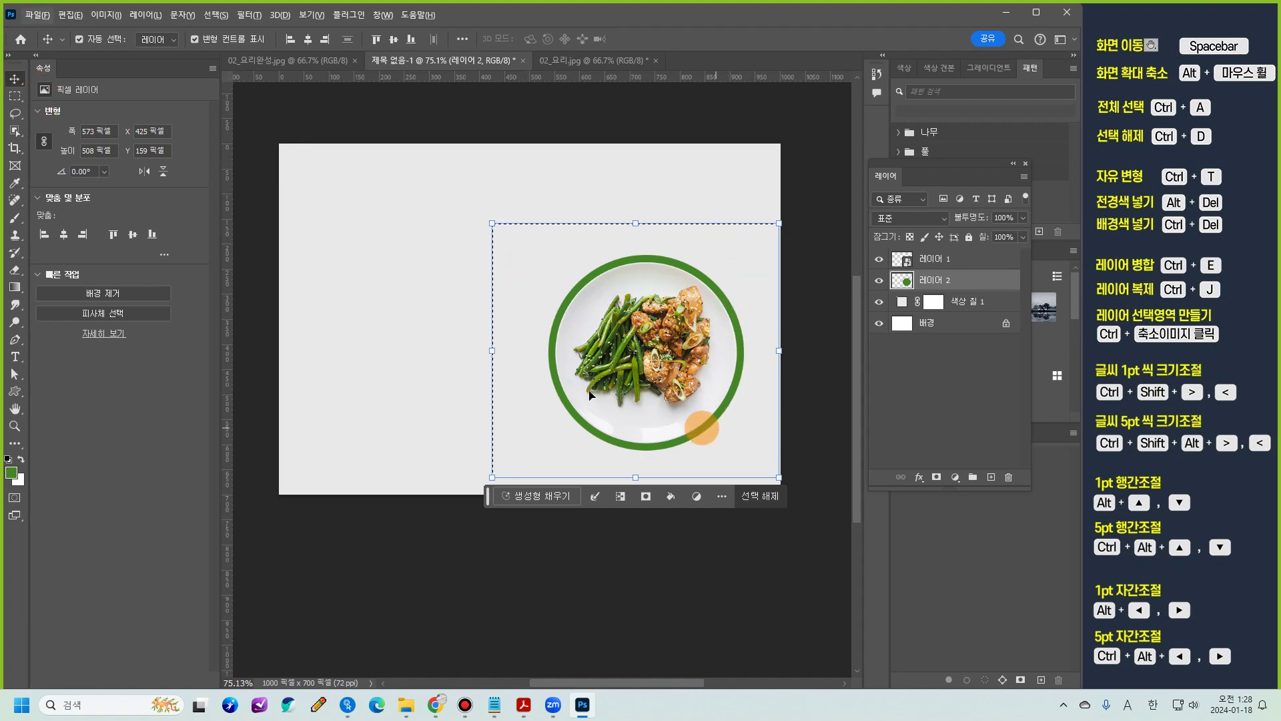
drag(722, 412, 474, 407)
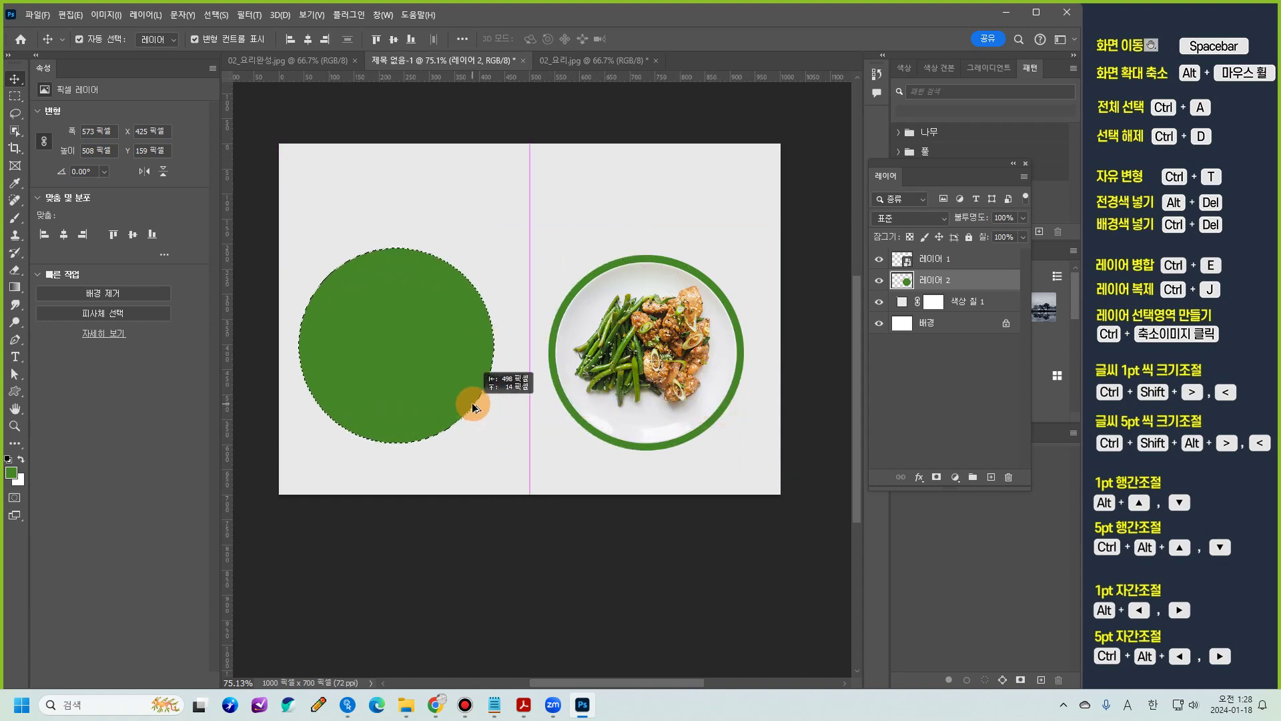
drag(474, 407, 474, 407)
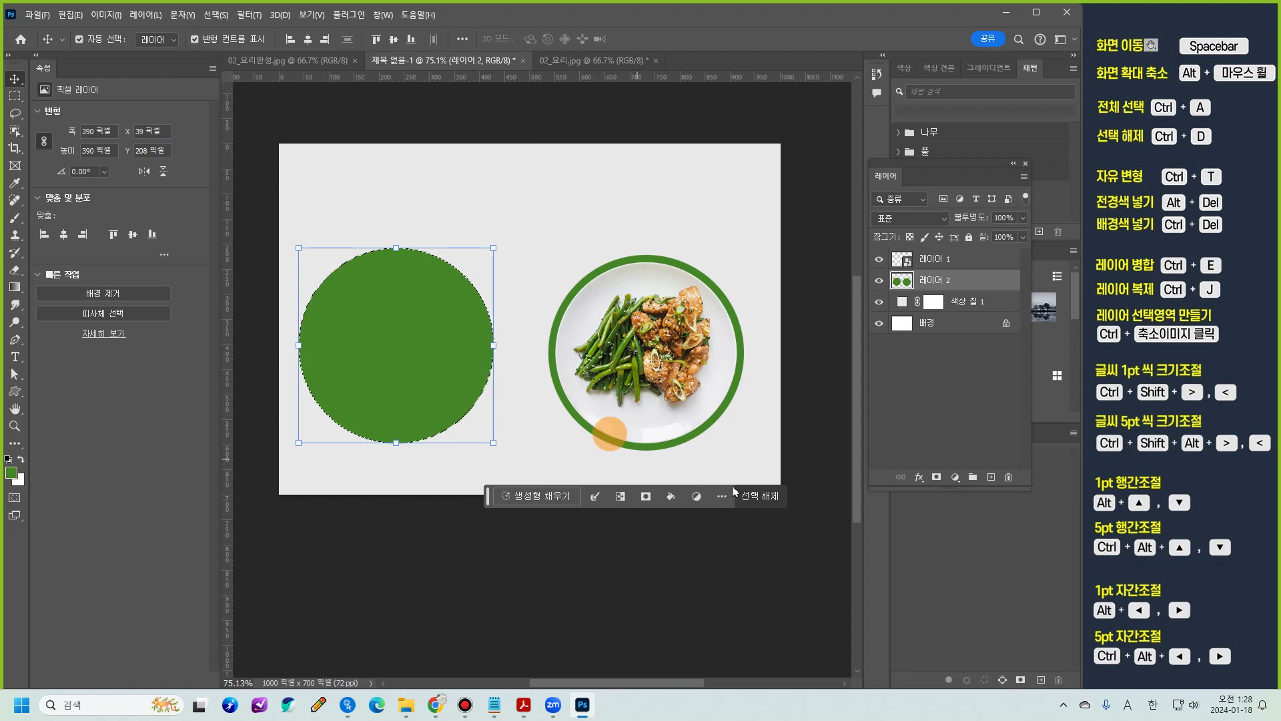
click(766, 496)
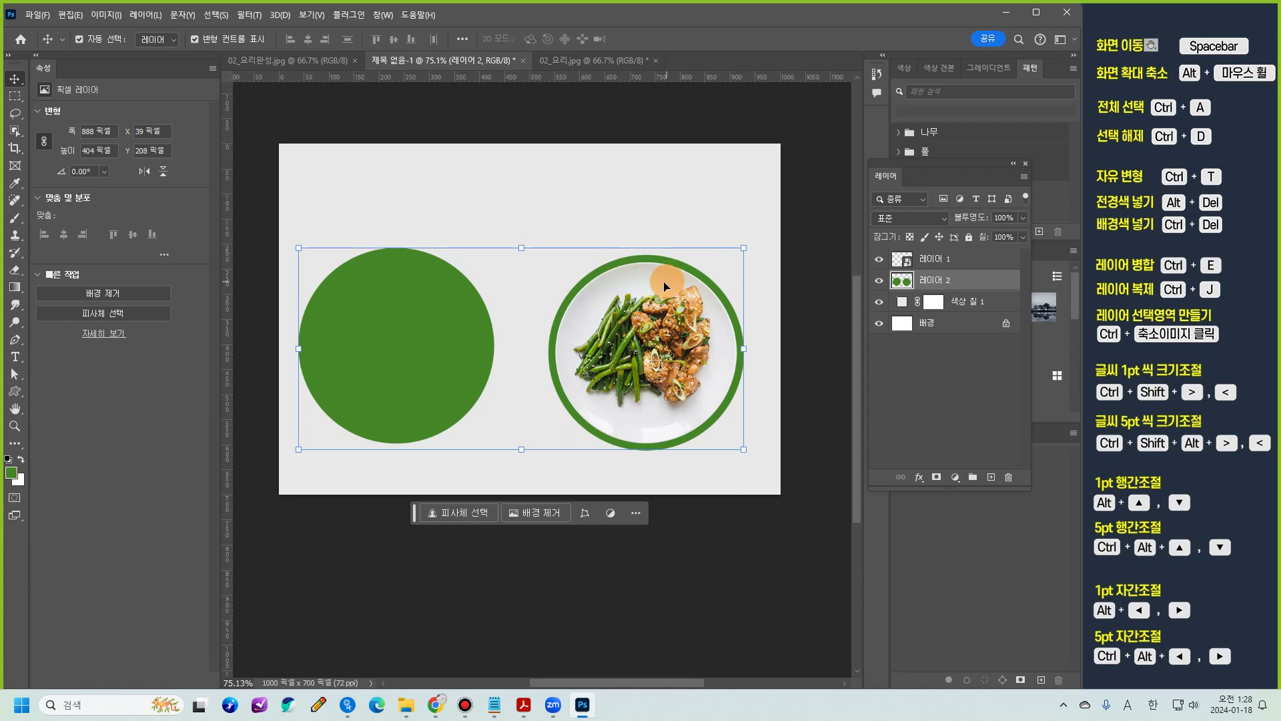
Step: Undo the misaligned circle copy so the rectangular selection around the original is active again
click(504, 385)
click(433, 442)
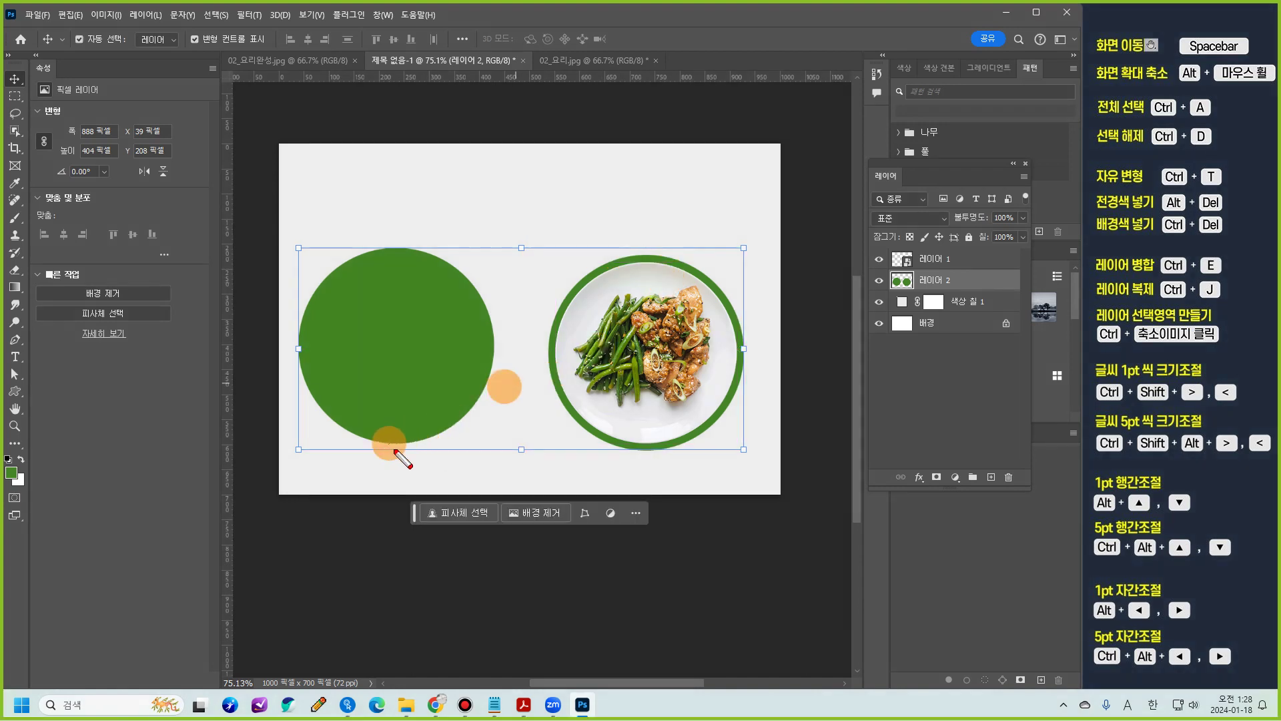
drag(652, 451, 349, 451)
click(541, 438)
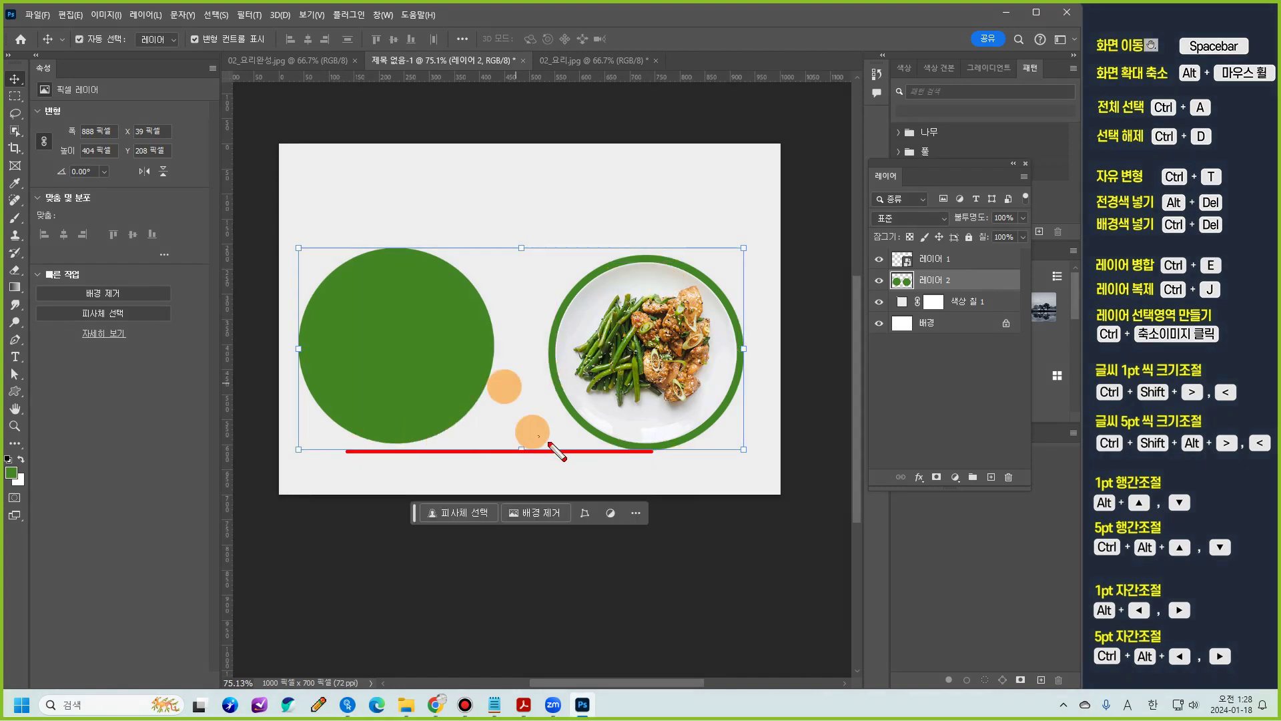
ctrl+click(650, 405)
key(ctrl+x)
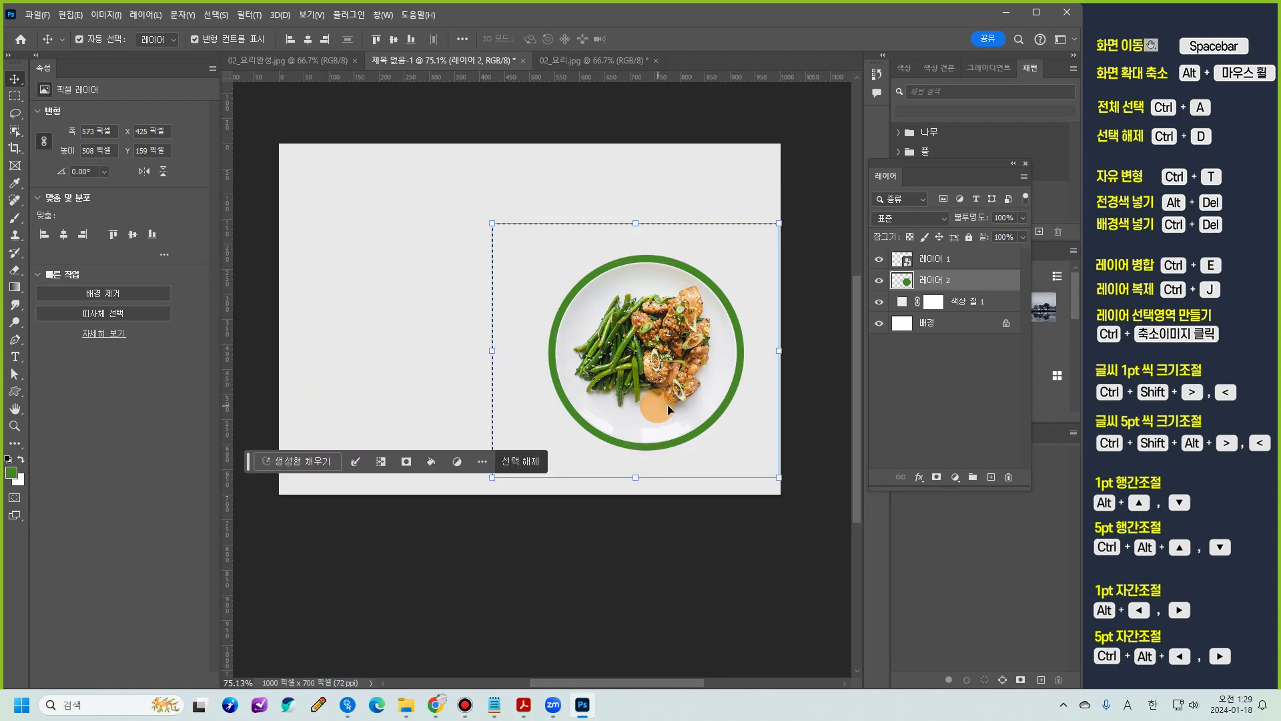
Step: Duplicate the selected green circle straight across to X 83, Y 222 pixels on the same layer and deselect
ctrl+click(736, 388)
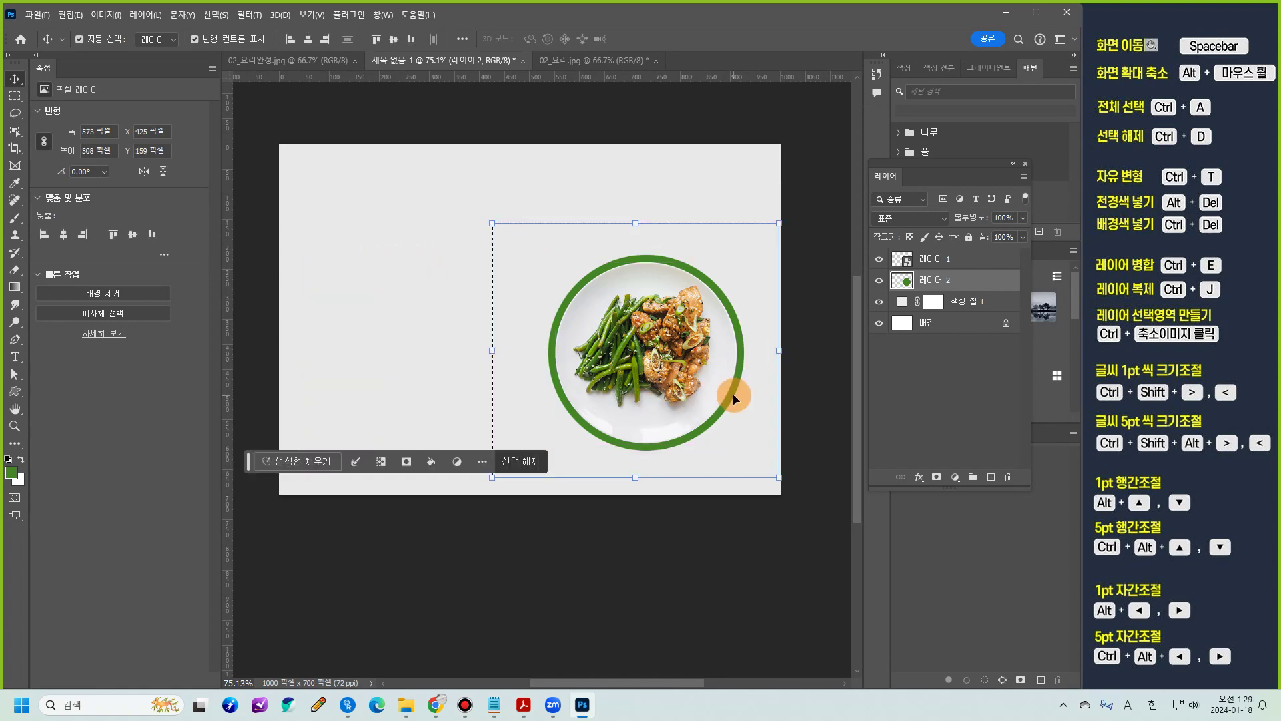
drag(736, 398, 514, 394)
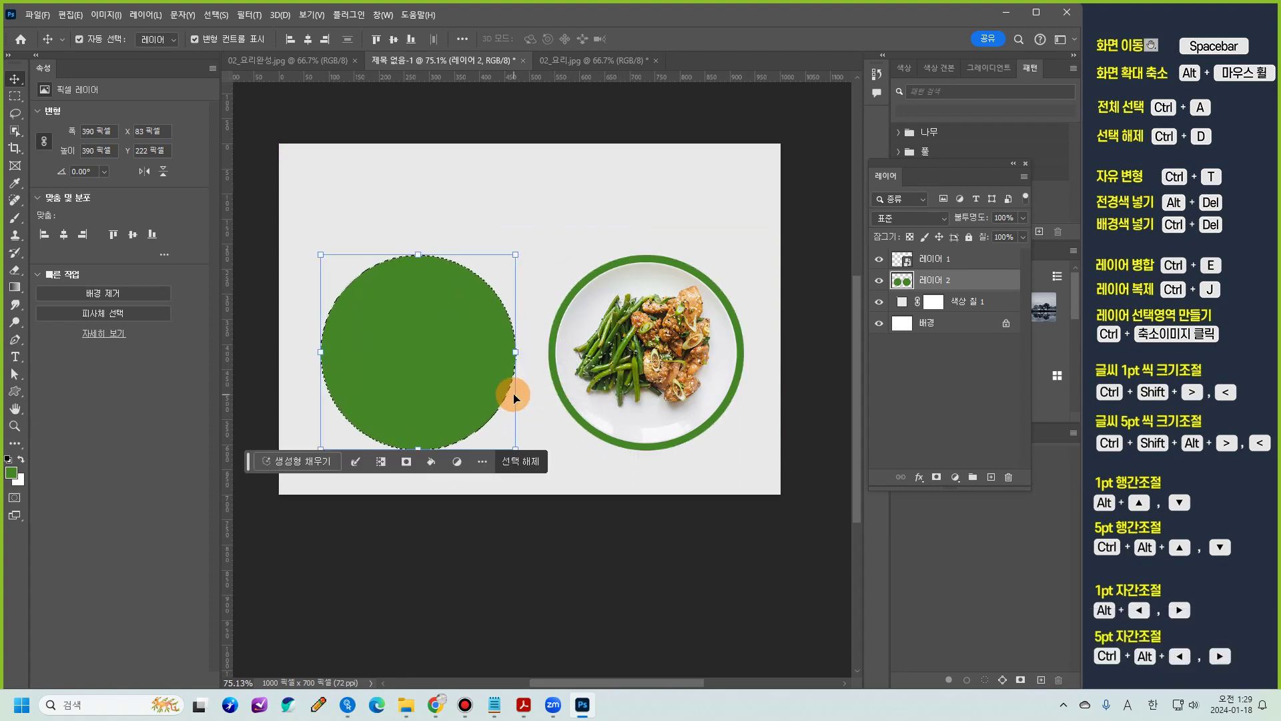
click(531, 467)
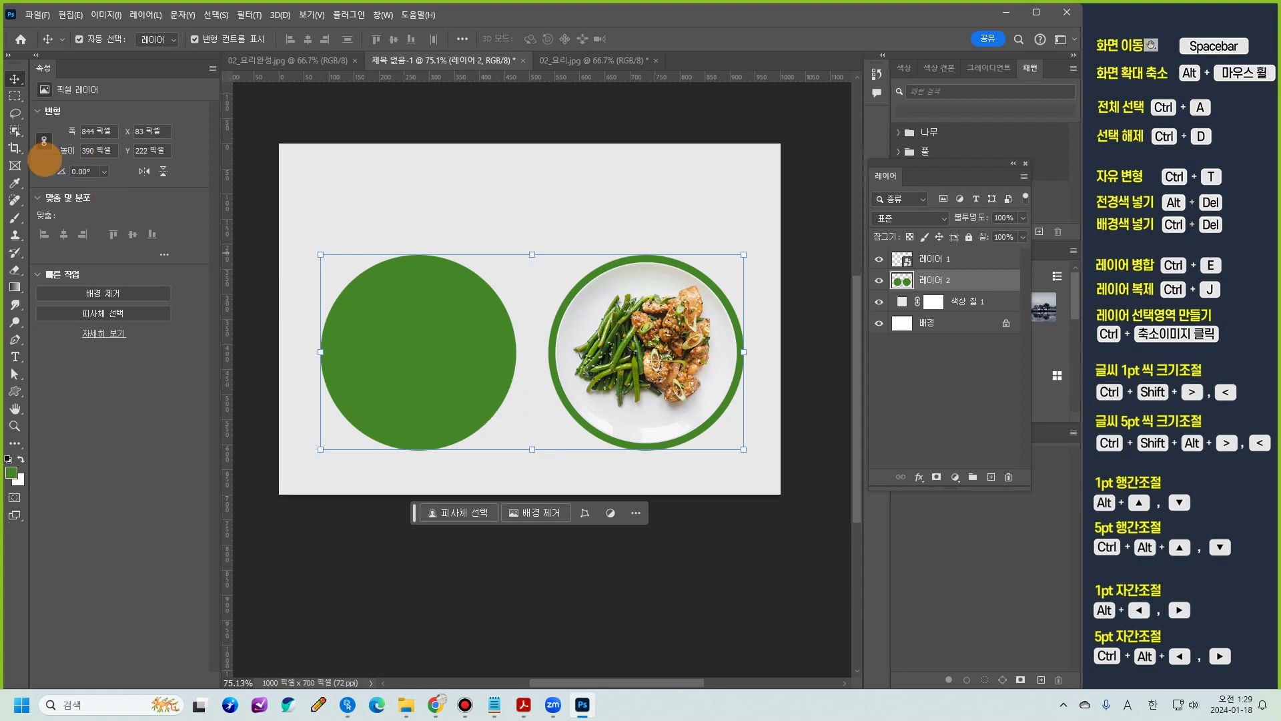
Step: Fill a rectangular selection about 457 x 390 pixels between the two circles' centers with the green foreground color and deselect
click(15, 97)
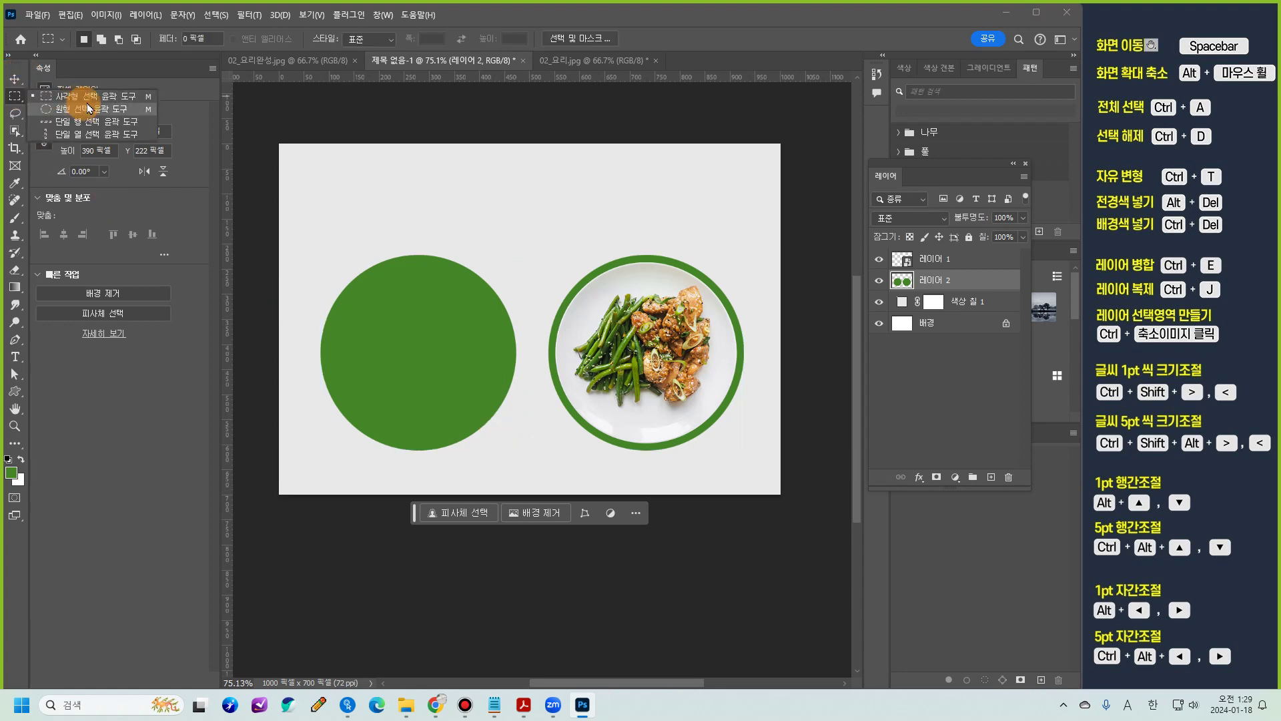
click(86, 94)
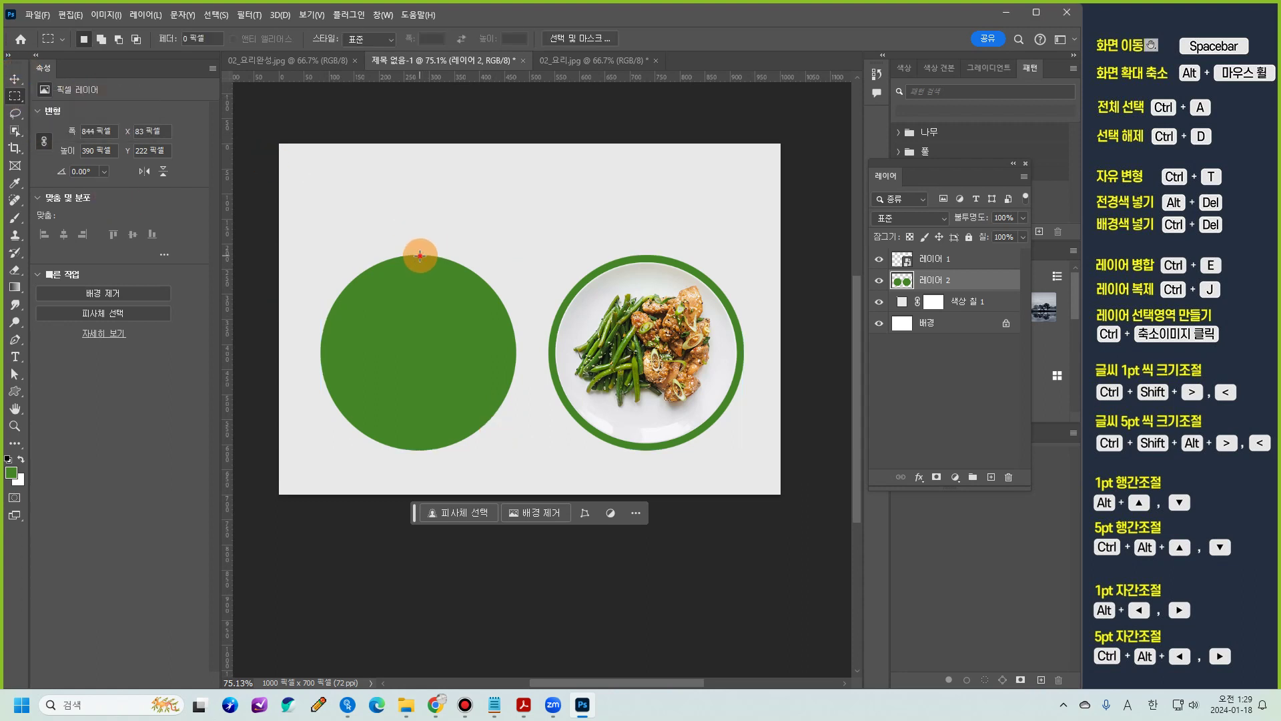
drag(420, 255, 648, 450)
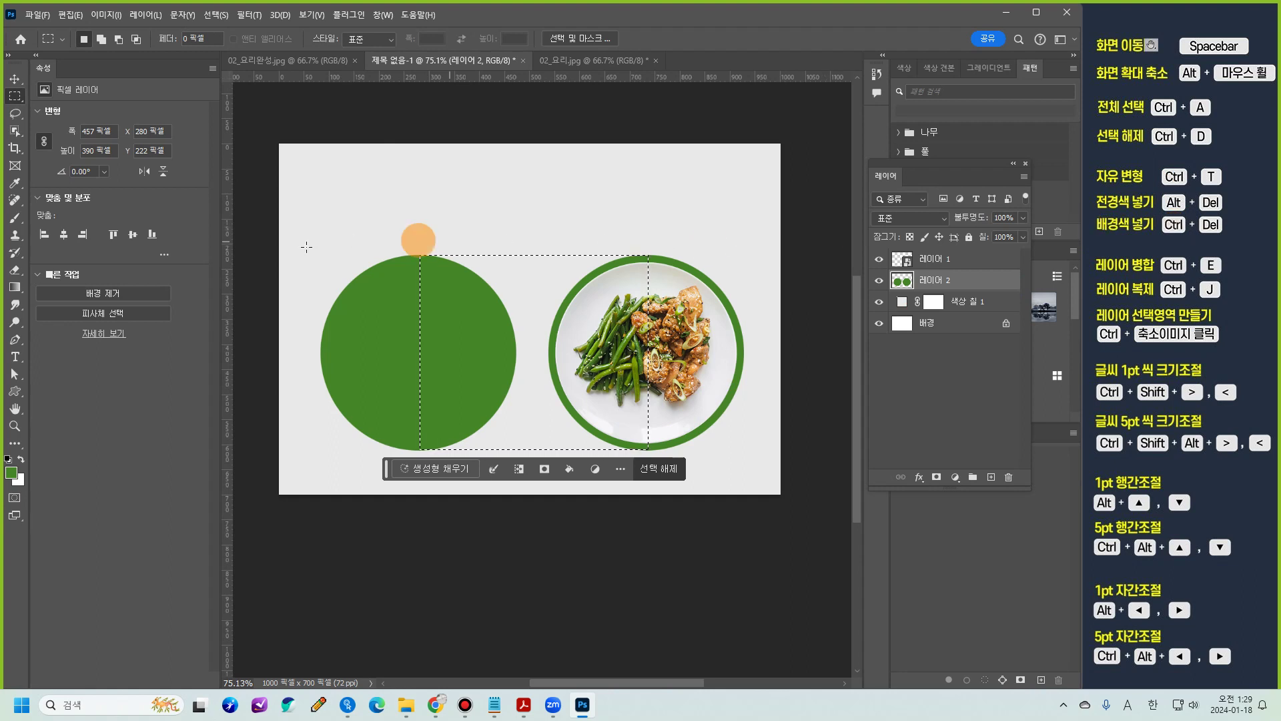
key(alt+Delete)
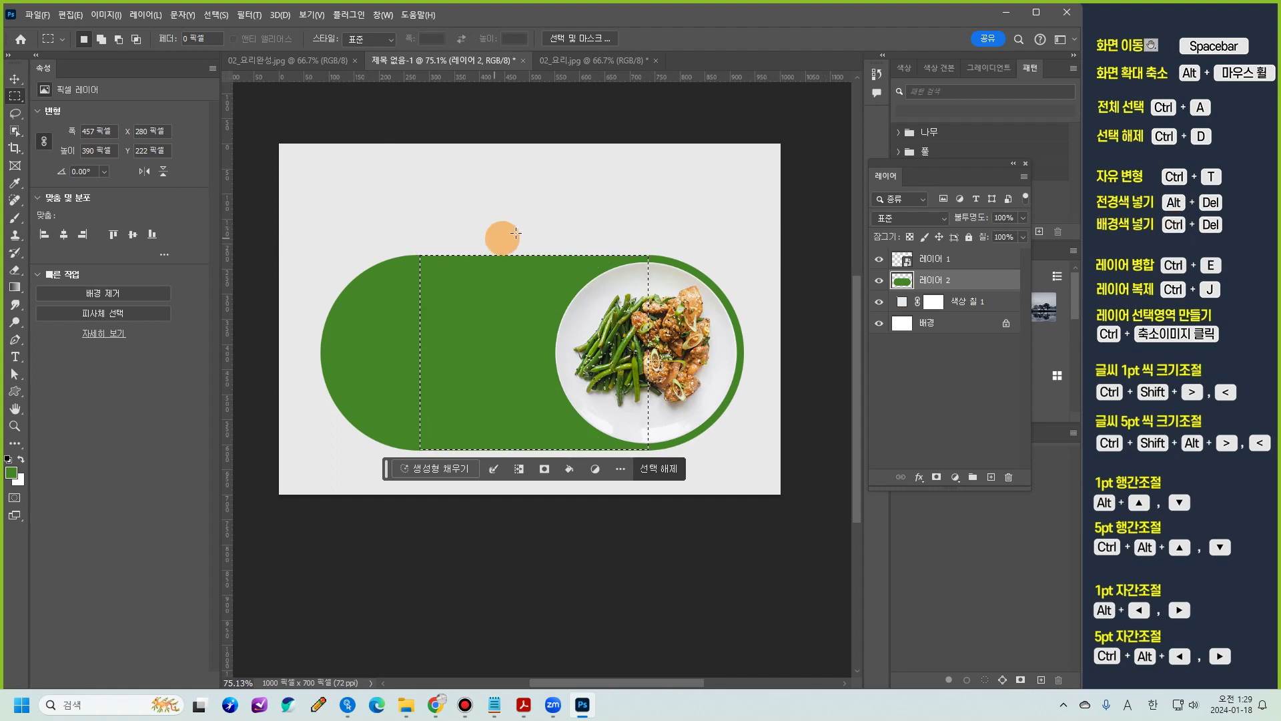
click(659, 469)
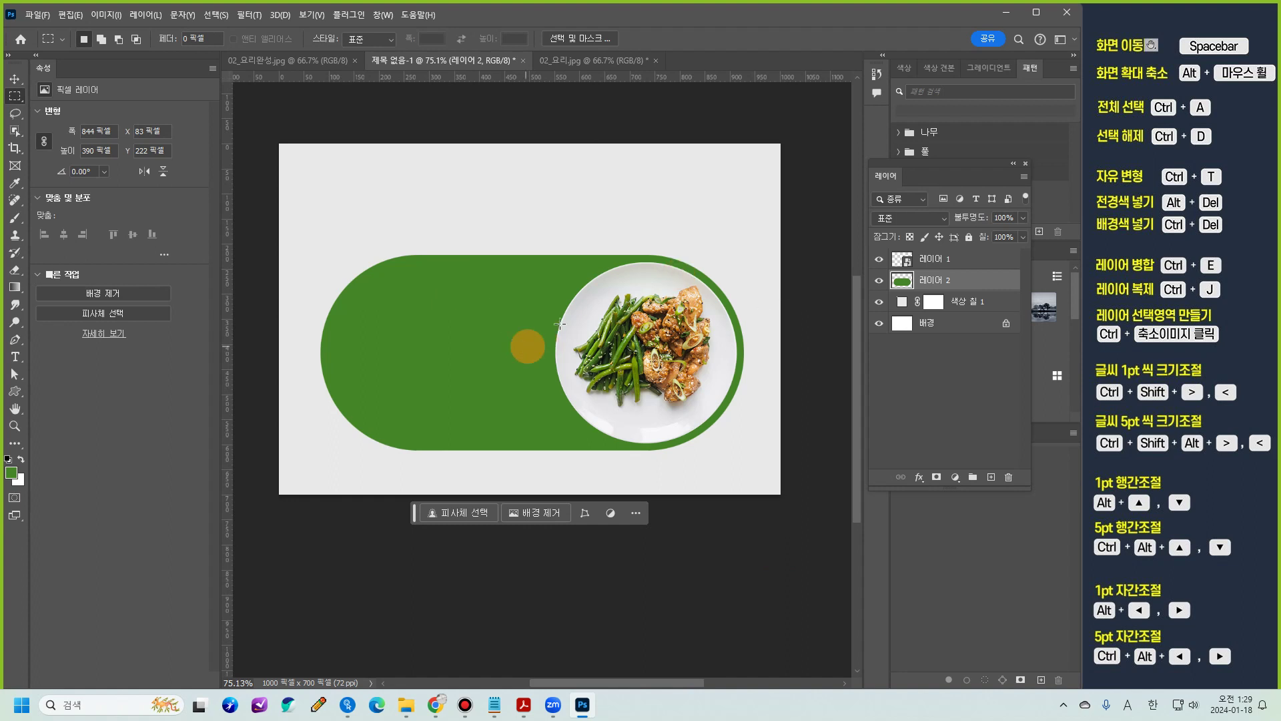
Step: Delete the green pixel toggle layer and draw a green rectangle shape about 872 x 370 pixels at X 54, Y 245 pixels behind the plate
click(880, 287)
drag(1005, 393, 1008, 476)
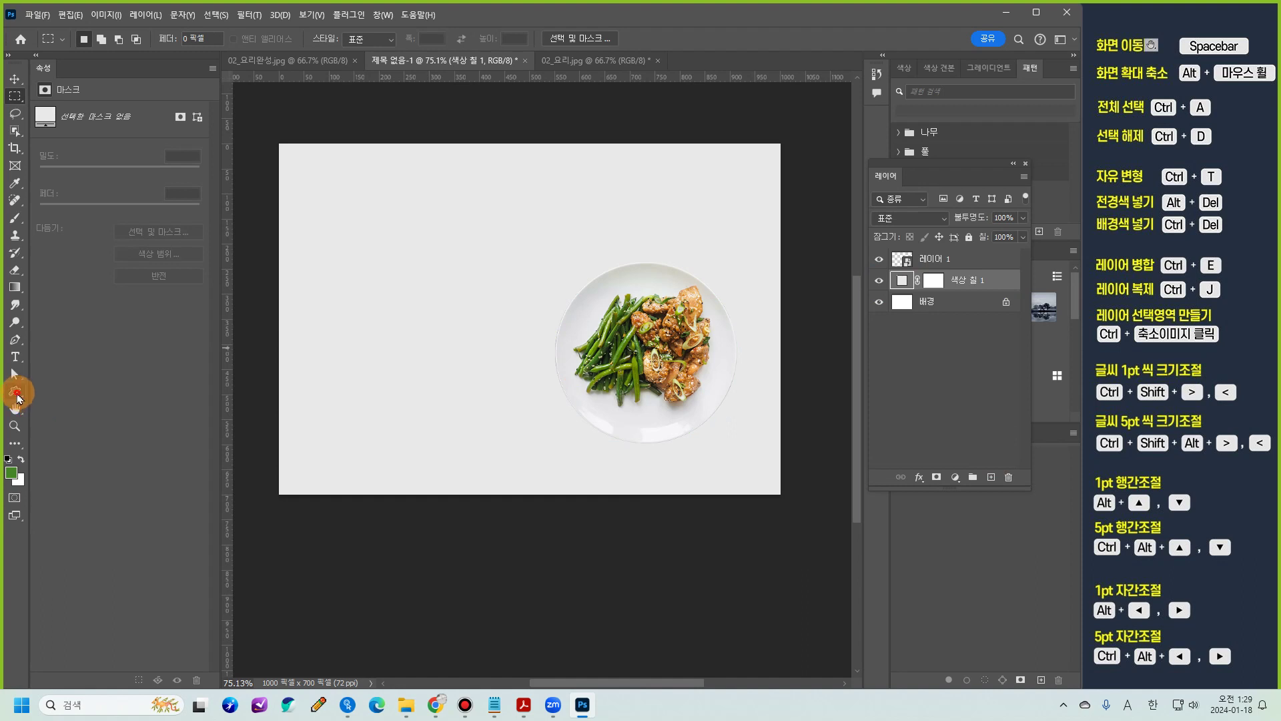
drag(18, 398, 60, 399)
drag(744, 265, 306, 452)
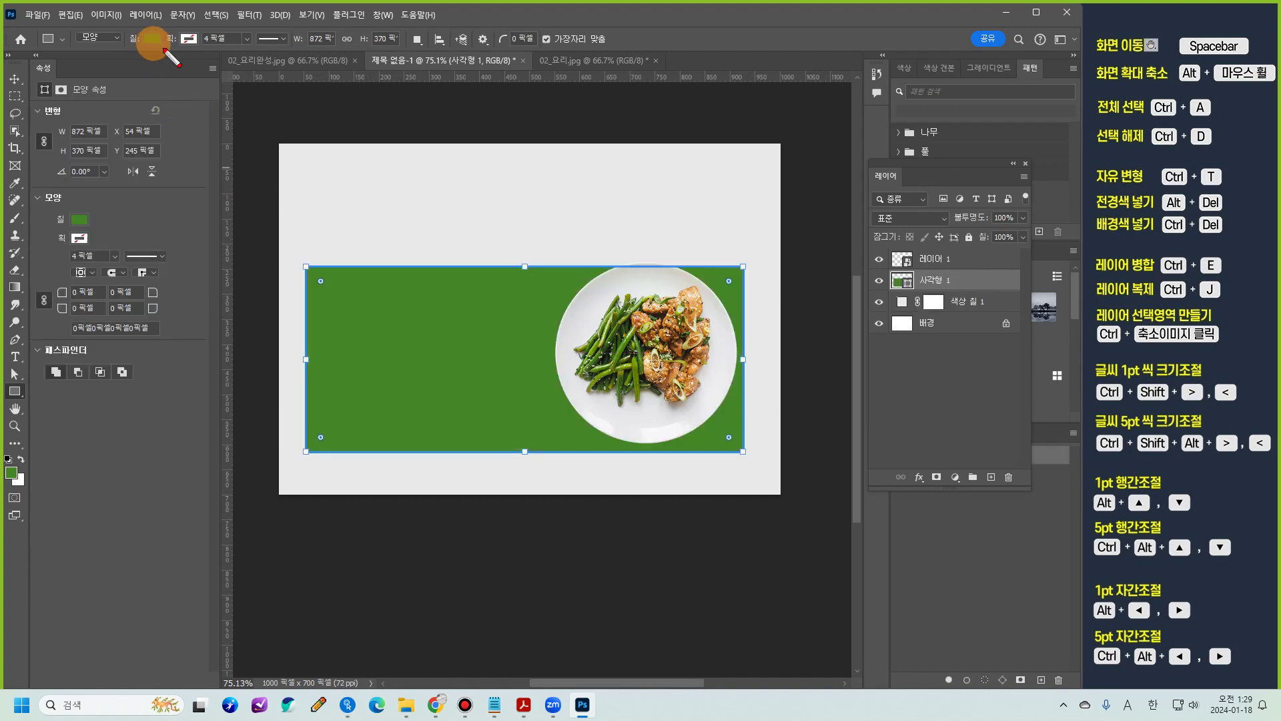
mouse_move(164, 24)
mouse_down()
mouse_move(141, 42)
mouse_move(167, 25)
mouse_up()
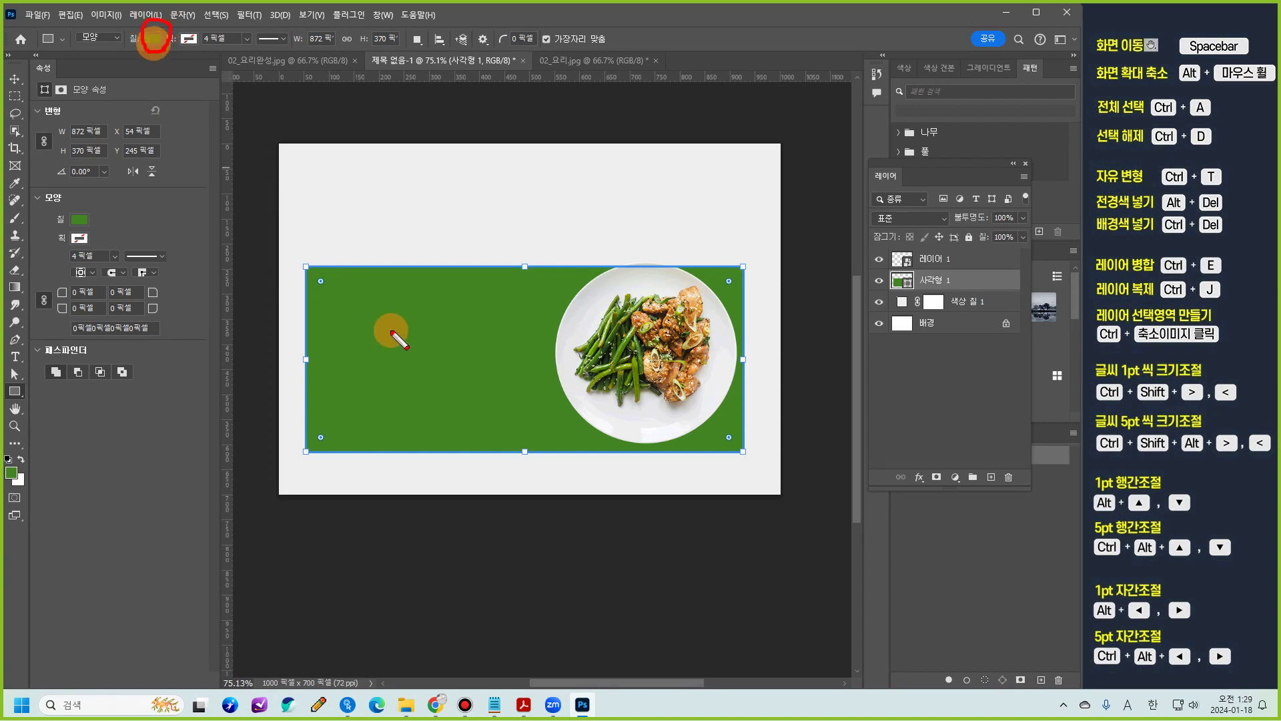
mouse_move(89, 220)
mouse_down()
mouse_move(60, 212)
mouse_move(96, 227)
mouse_up()
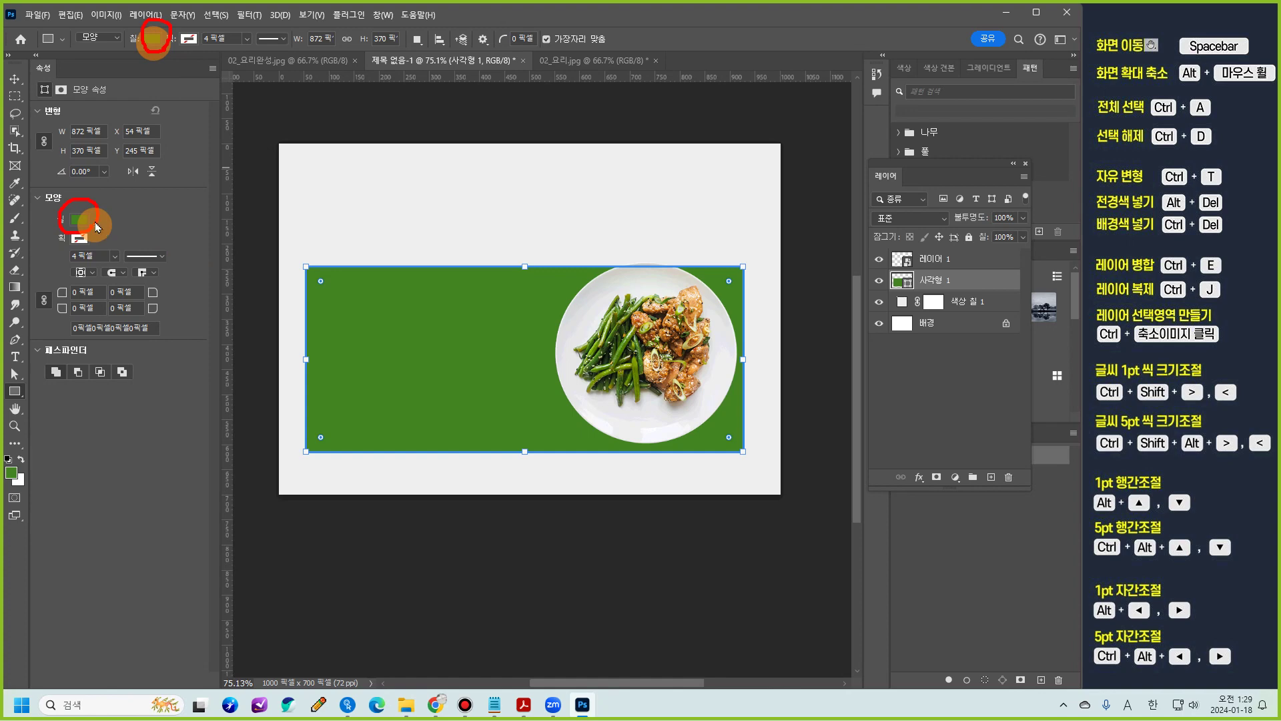
Step: Extend the green rectangle's upper edge to a height of 397 pixels and round all four corners to 198 pixels
drag(525, 266, 518, 244)
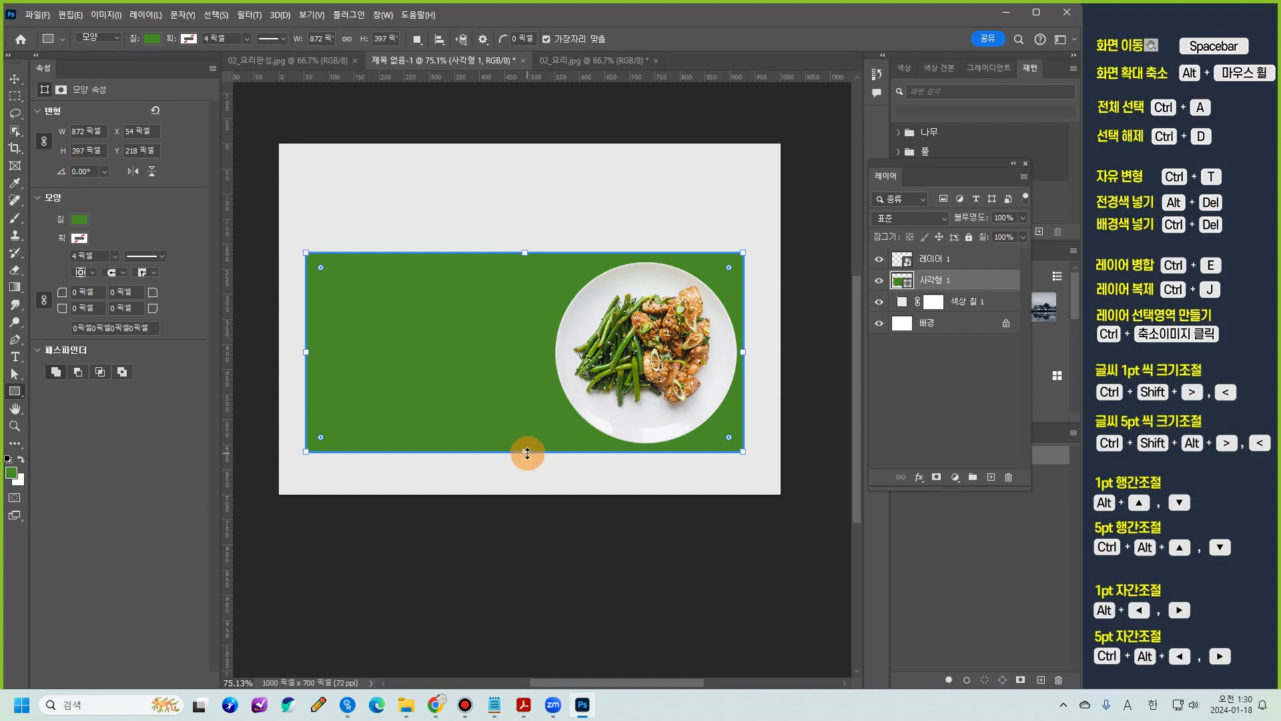
key(ctrl+1)
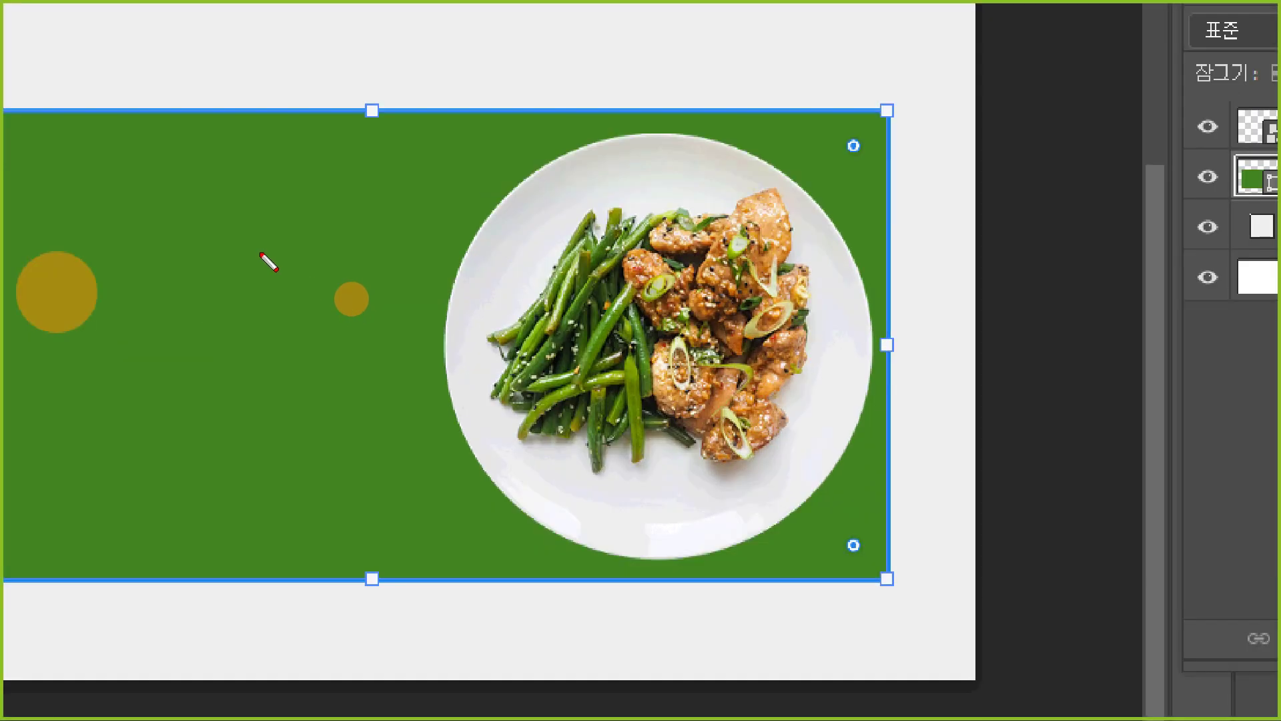
mouse_move(387, 249)
mouse_down()
mouse_move(330, 242)
mouse_move(369, 198)
mouse_move(381, 243)
mouse_move(342, 237)
mouse_up()
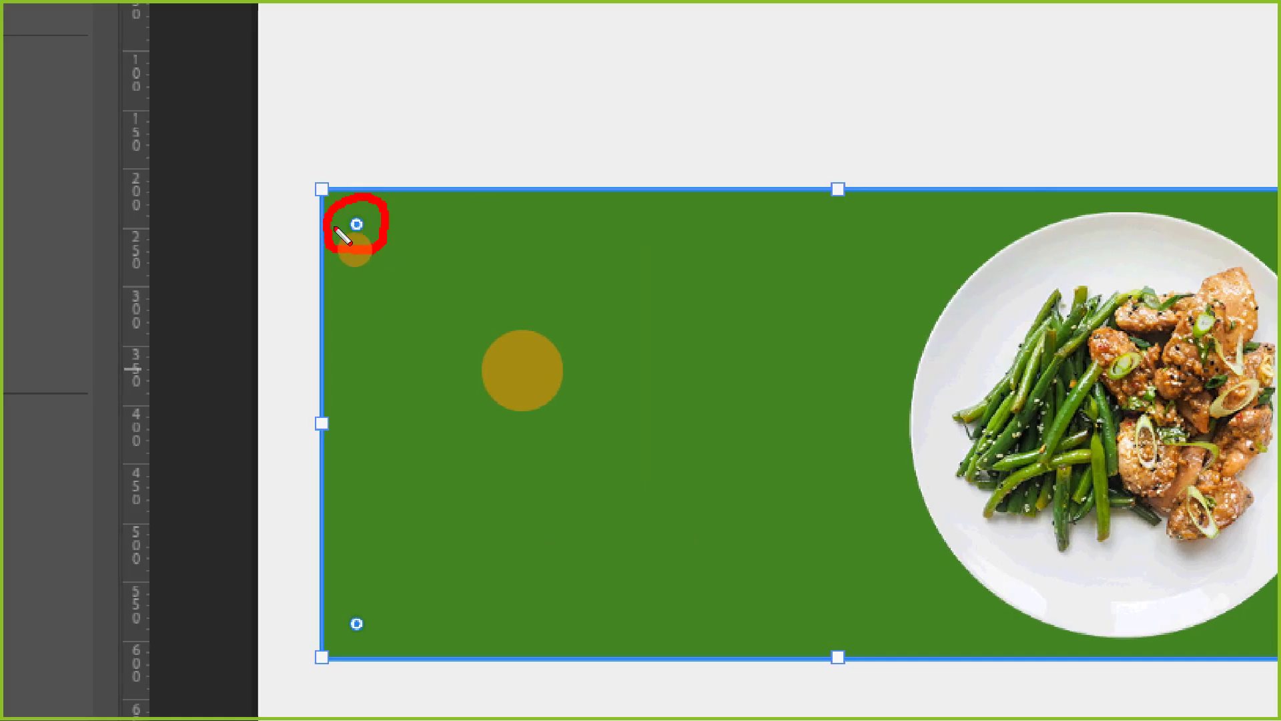
key(Escape)
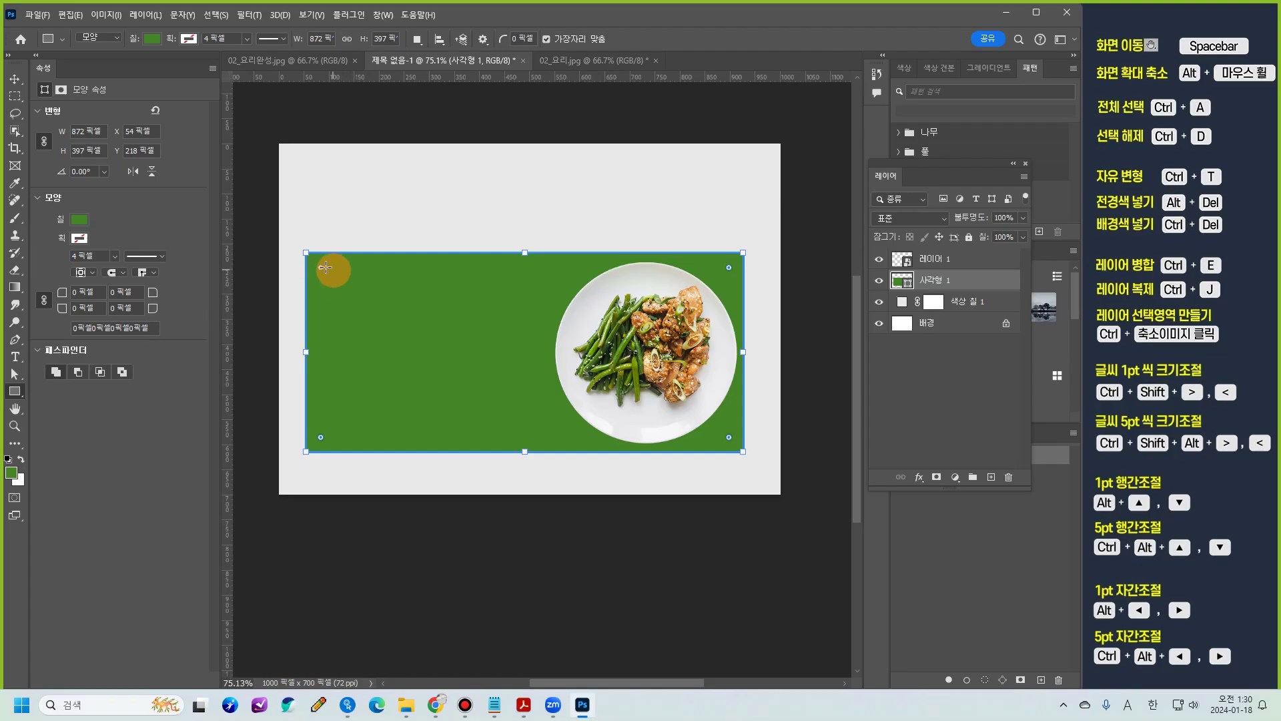
drag(322, 266, 431, 301)
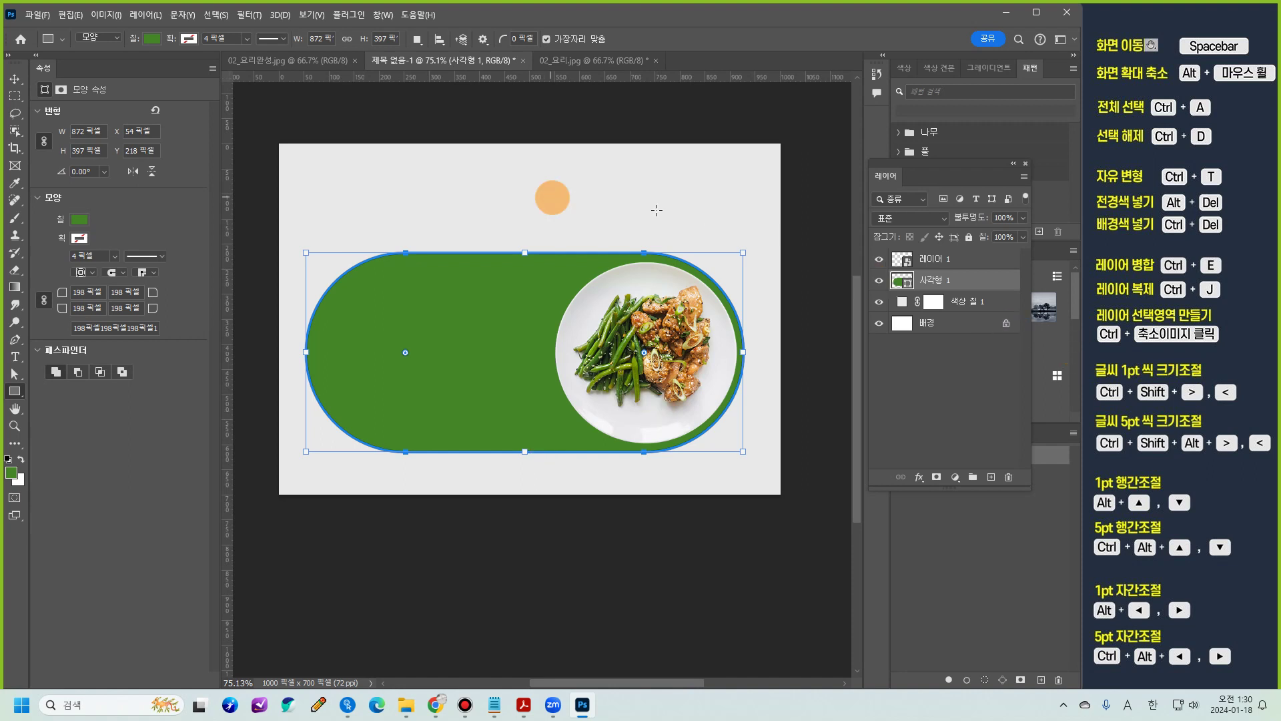
Step: Nudge the plate to X 551, Y 237 pixels and select its layer together with the green rounded rectangle layer
click(933, 260)
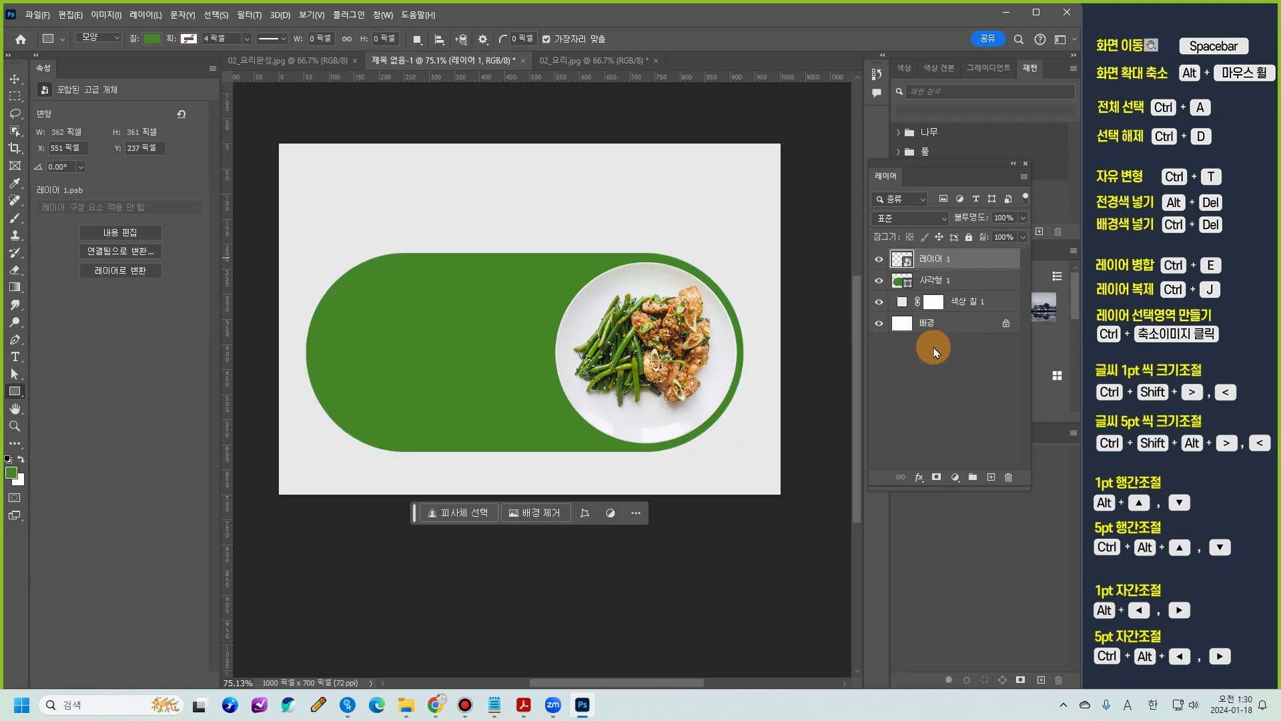
click(980, 285)
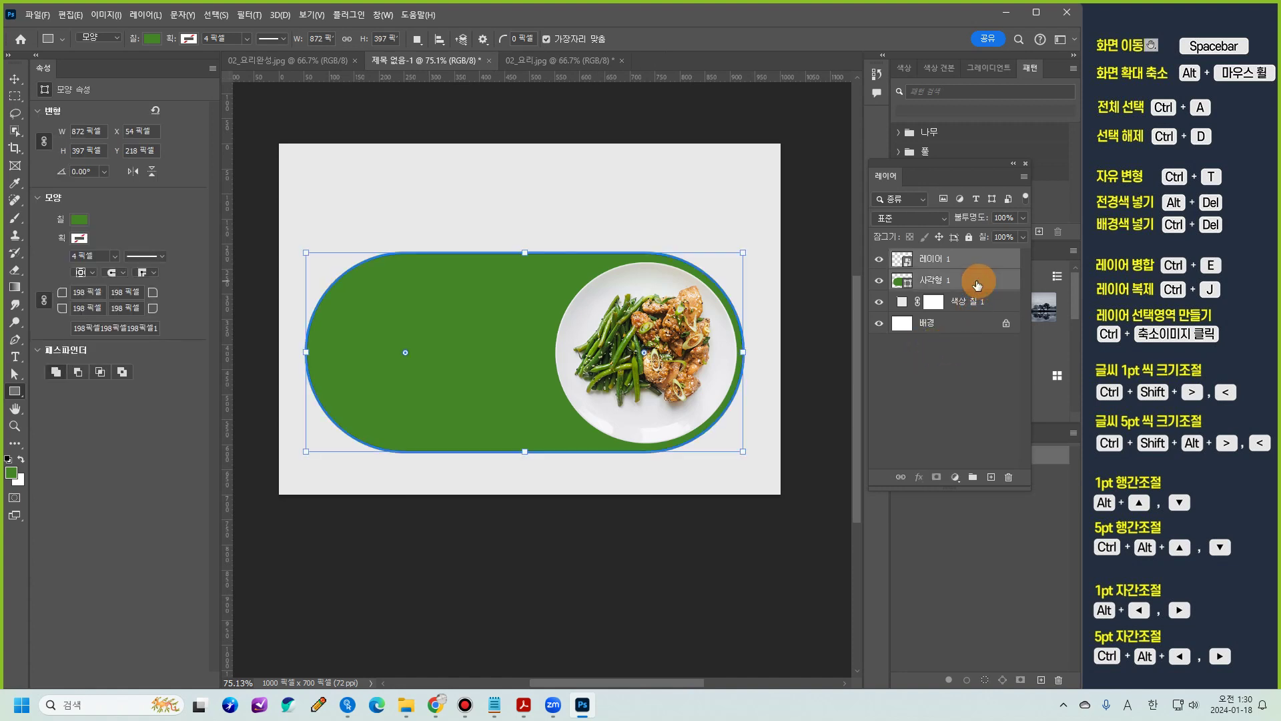
Step: Add the green text "Switch on" at 67 pt, centred above the toggle
click(254, 60)
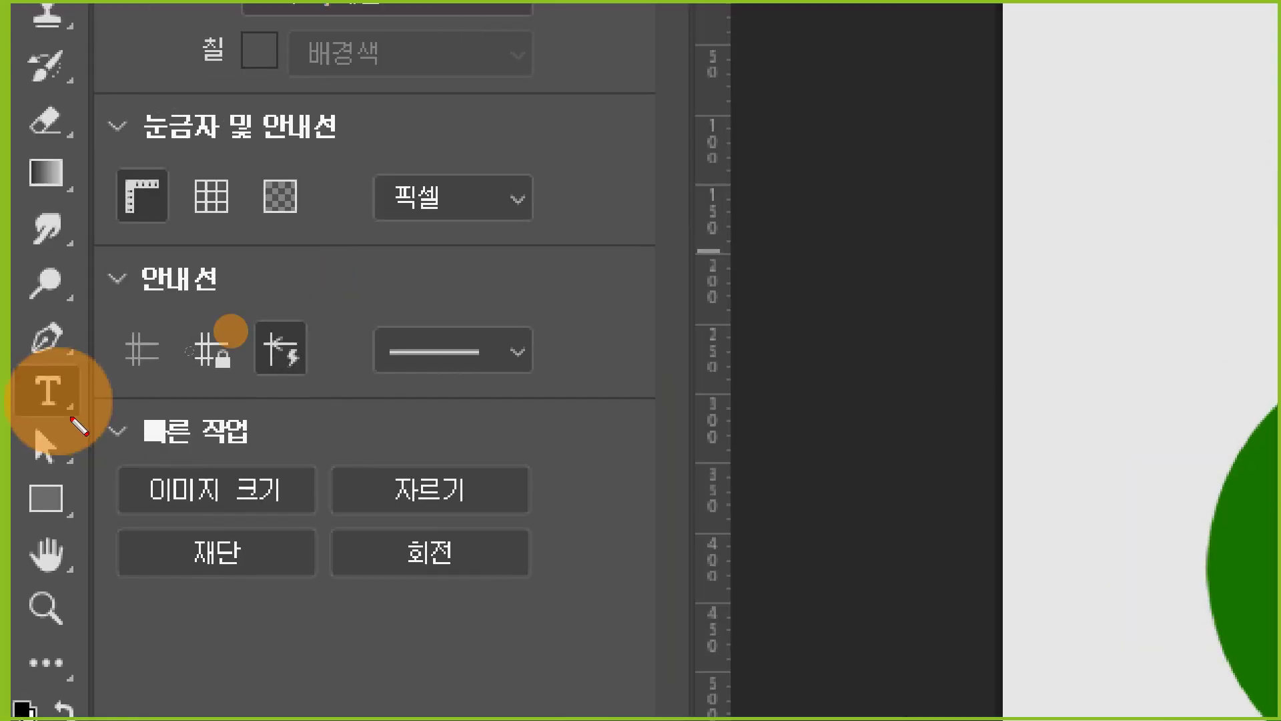
mouse_move(78, 424)
mouse_down()
mouse_move(20, 368)
mouse_move(69, 357)
mouse_up()
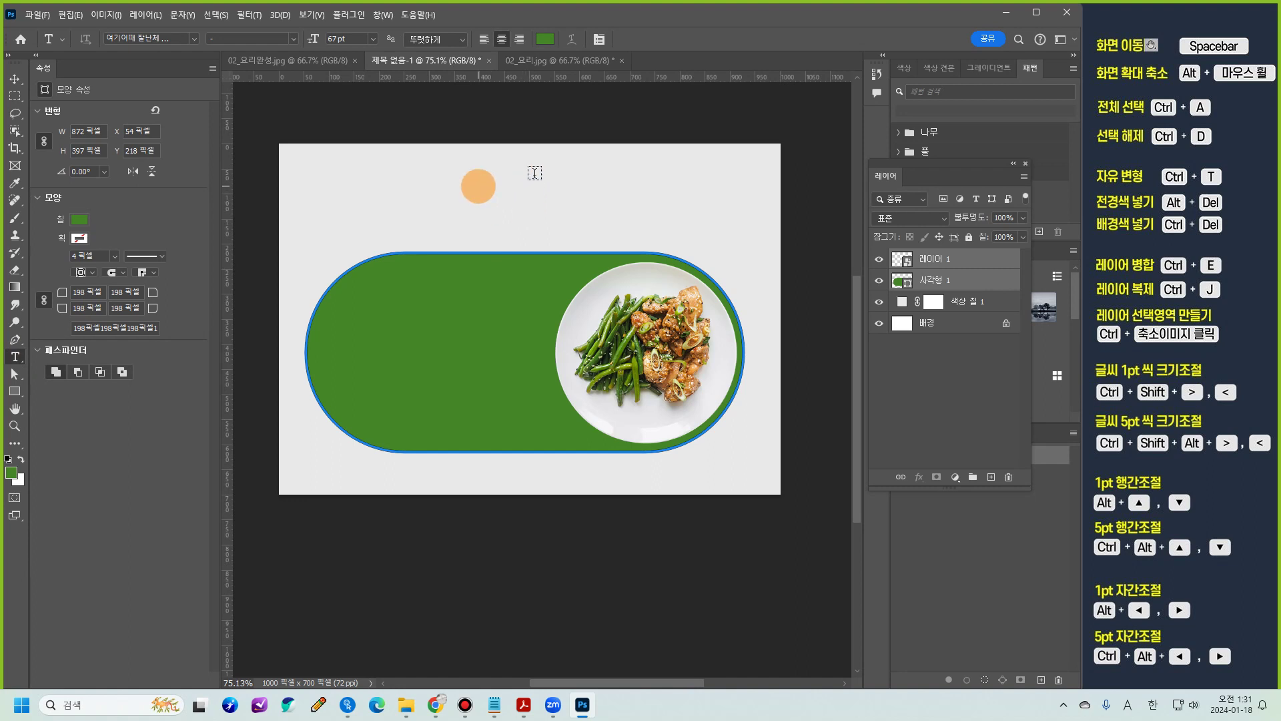
click(533, 195)
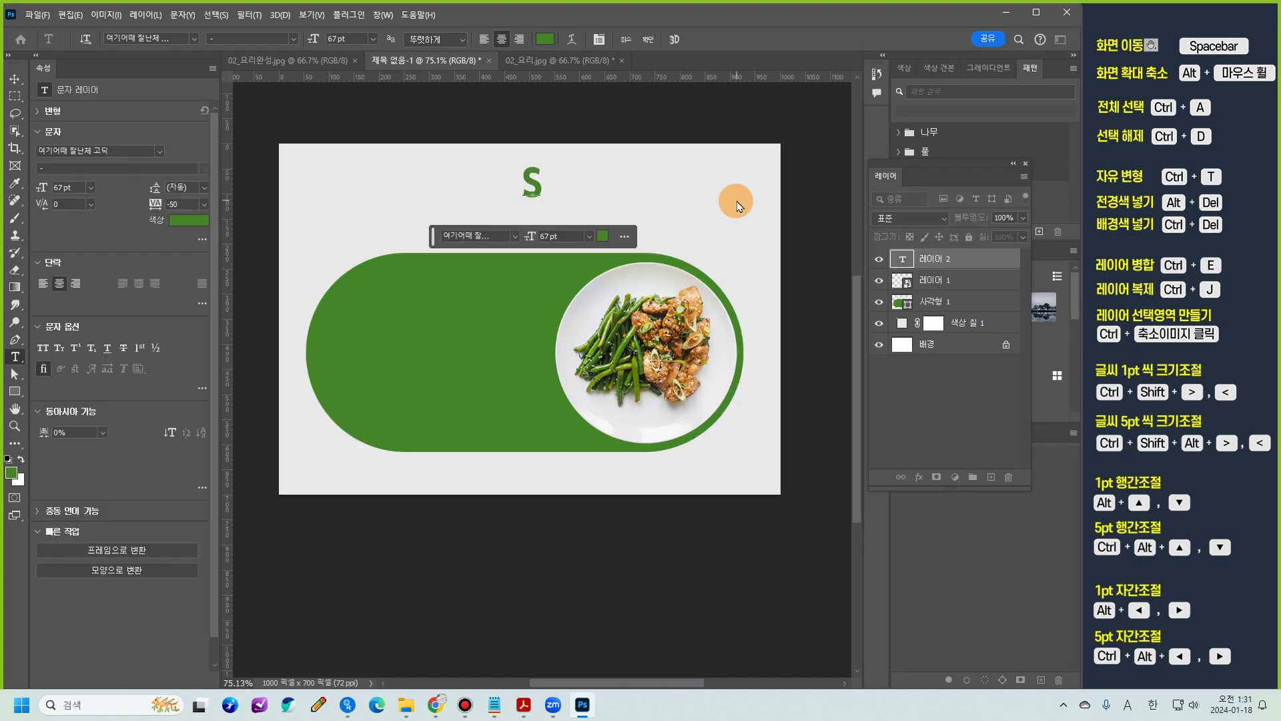
text(Swi)
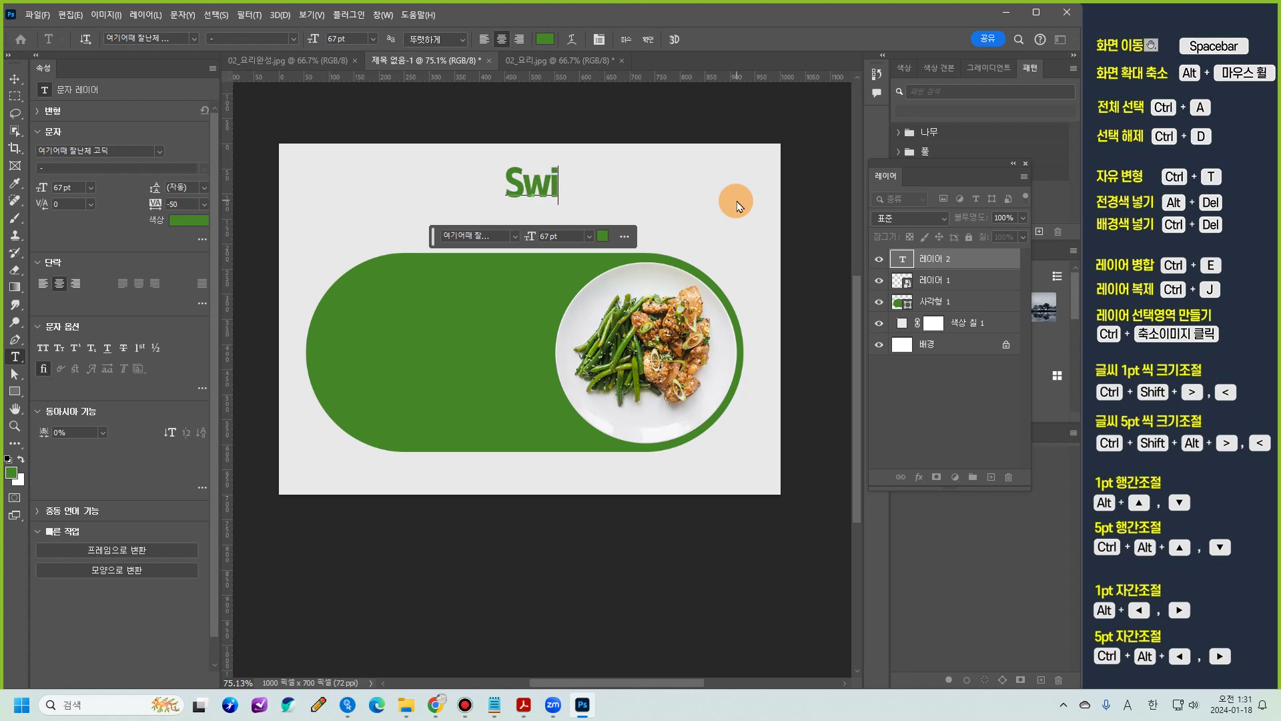
text(tch on)
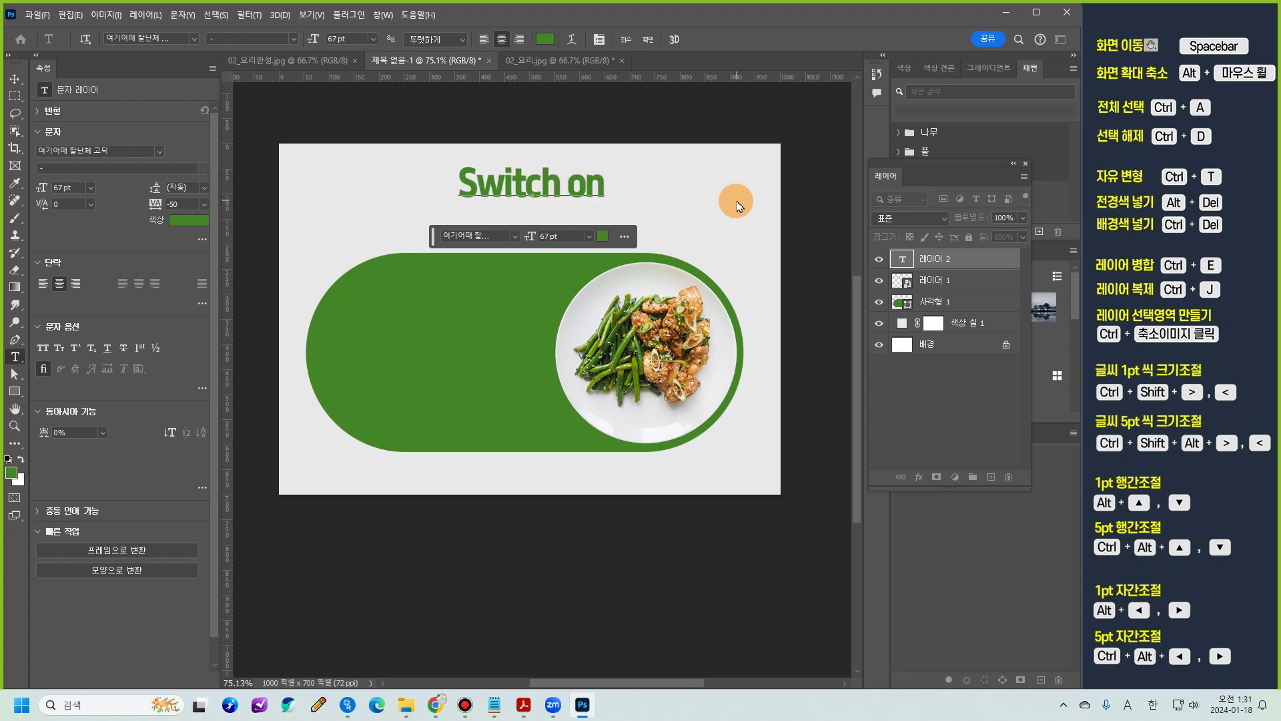
Step: Select the whole "Switch on" text and set its font to 여기어때 잘난체 고딕
drag(463, 182, 601, 183)
click(606, 184)
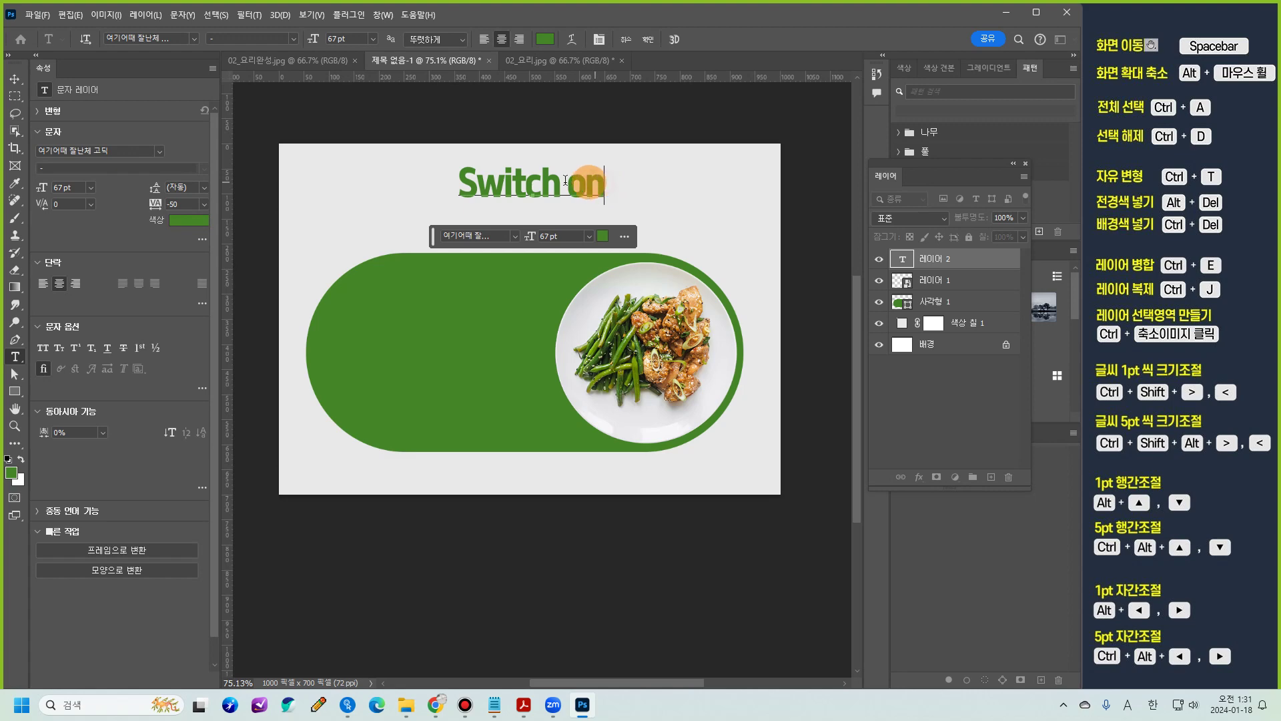
drag(566, 180, 456, 180)
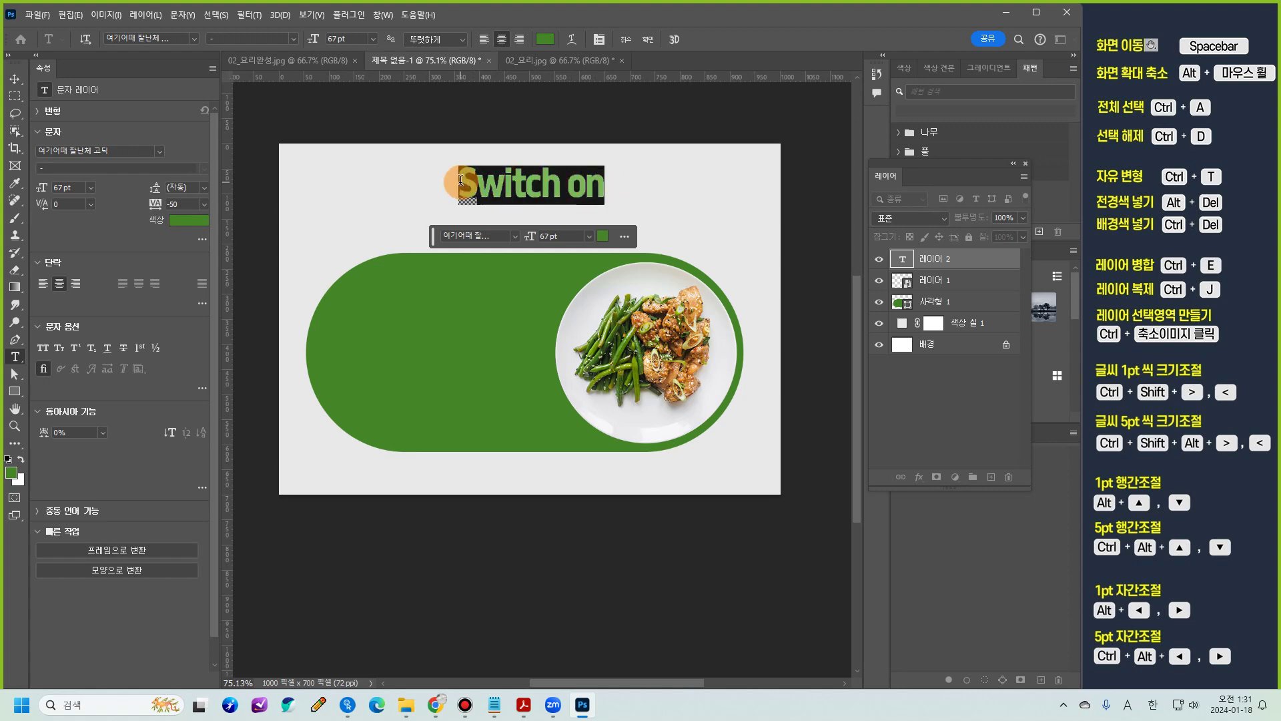
click(194, 40)
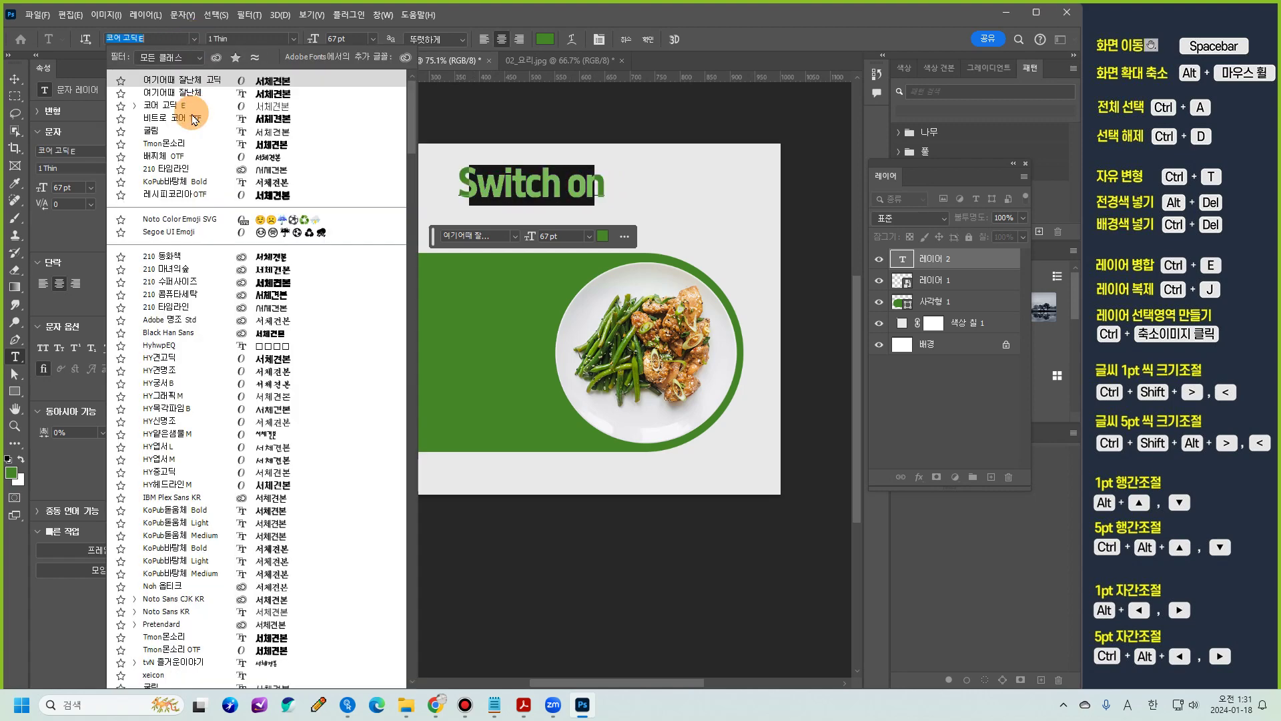
click(204, 83)
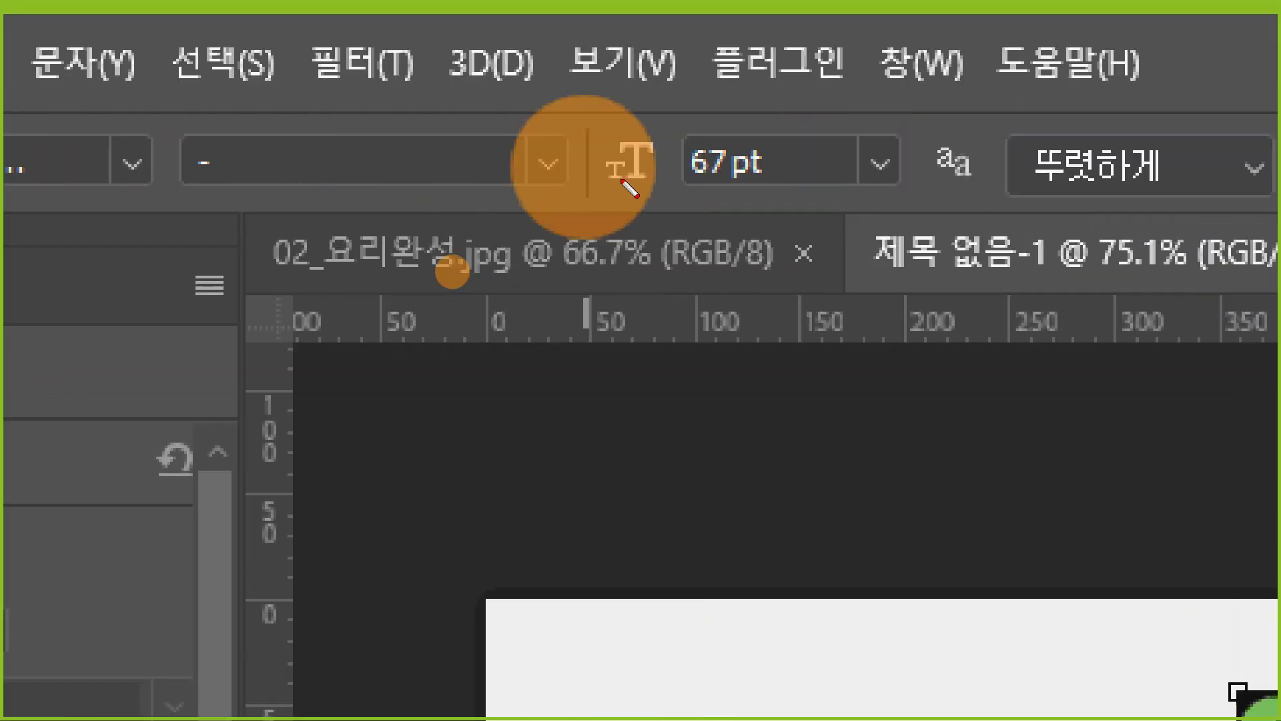
Step: Set the selected "Switch on" text's size to 69 pt and commit the text
mouse_move(1068, 188)
mouse_down()
mouse_move(976, 121)
mouse_move(1094, 175)
mouse_up()
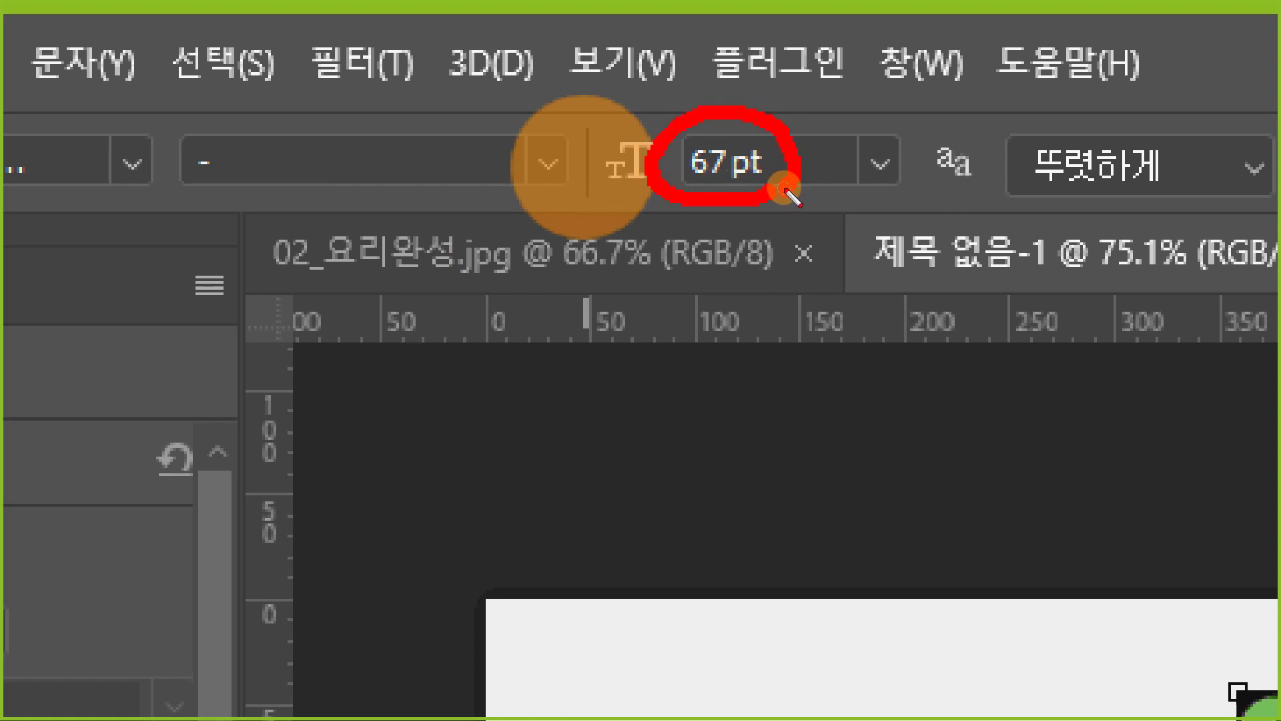
drag(607, 193, 791, 190)
key(Escape)
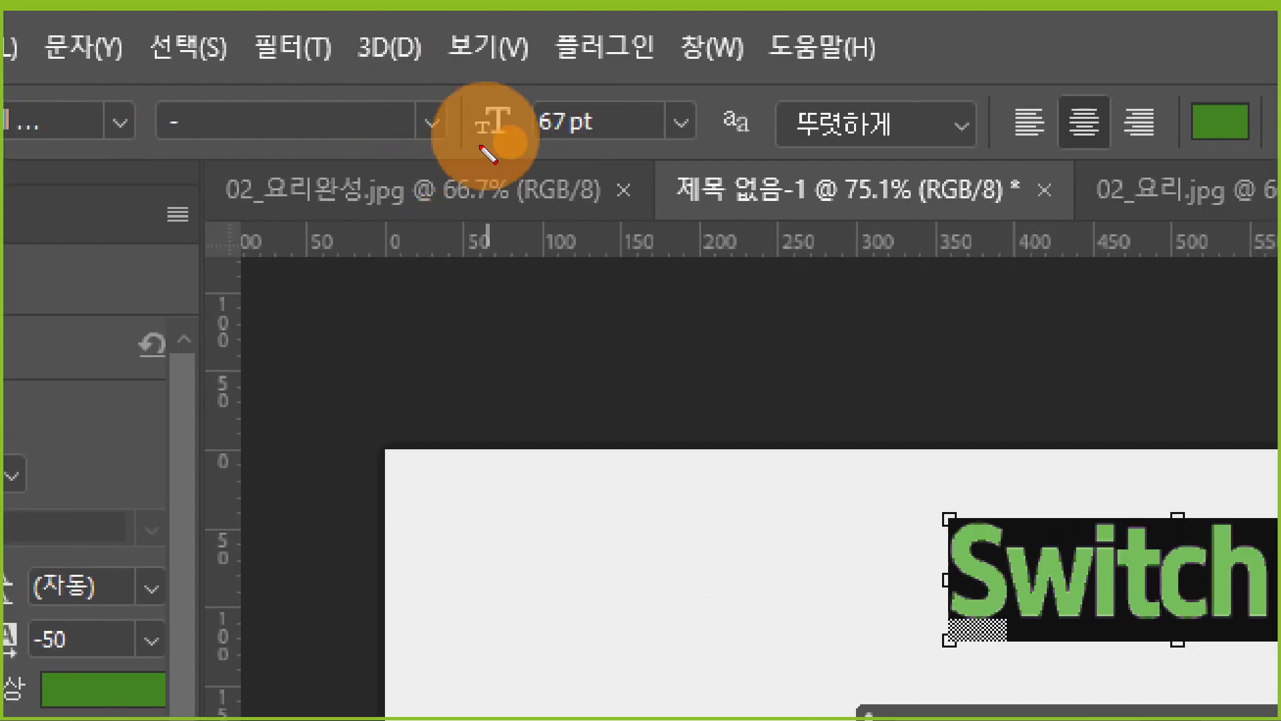
mouse_move(492, 142)
mouse_down()
mouse_move(524, 75)
mouse_move(517, 165)
mouse_move(490, 126)
mouse_move(482, 172)
mouse_move(533, 192)
mouse_up()
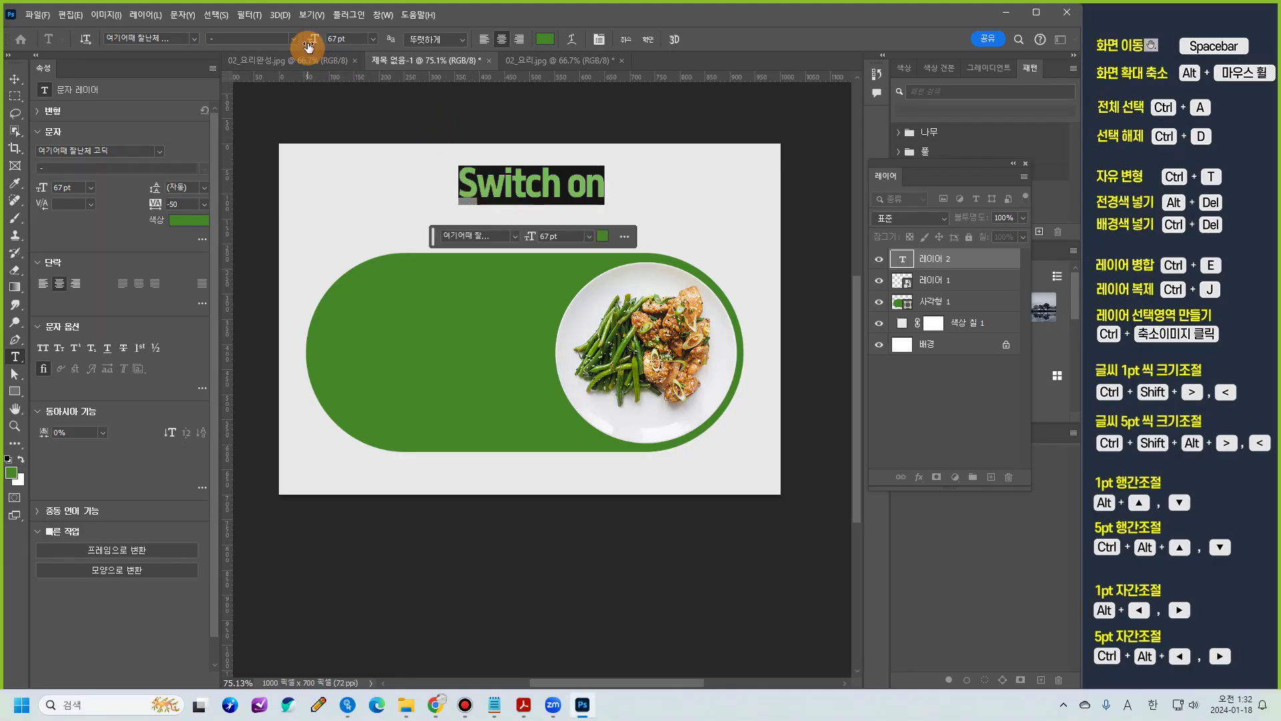
mouse_move(319, 44)
mouse_down()
mouse_move(345, 41)
mouse_move(293, 45)
mouse_move(316, 45)
mouse_up()
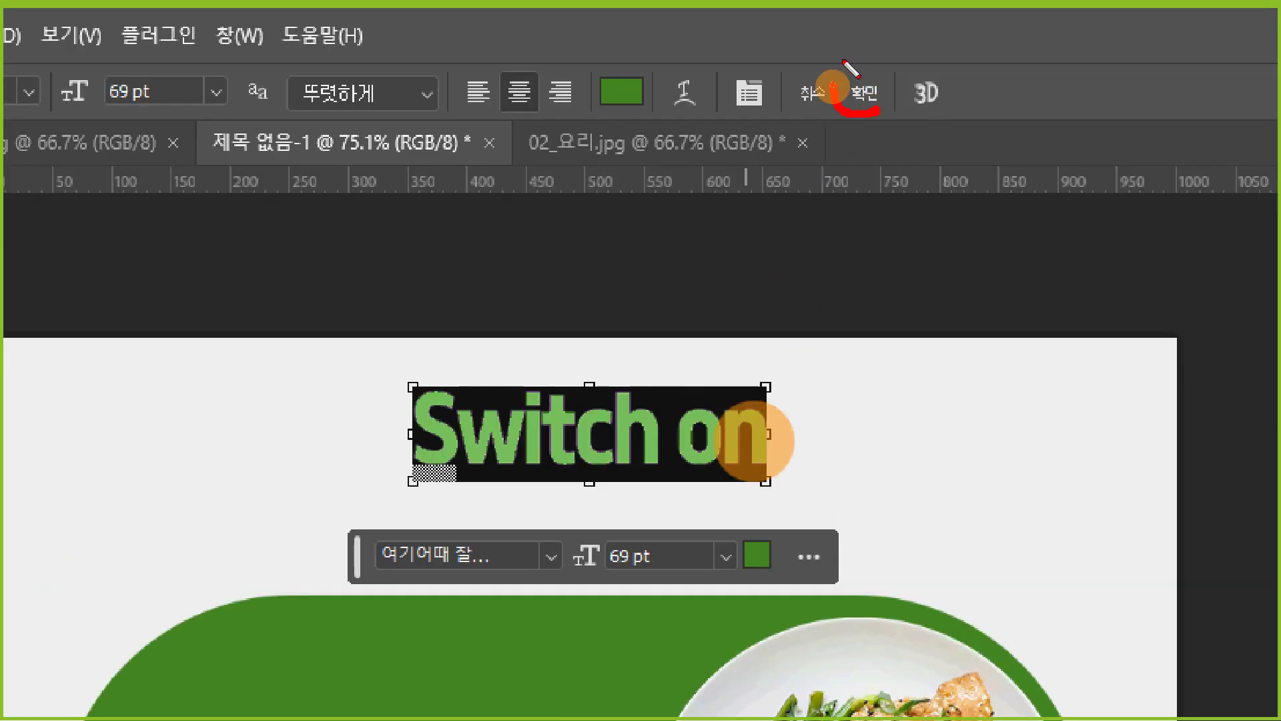
mouse_move(834, 90)
mouse_down()
mouse_move(875, 56)
mouse_move(895, 77)
mouse_up()
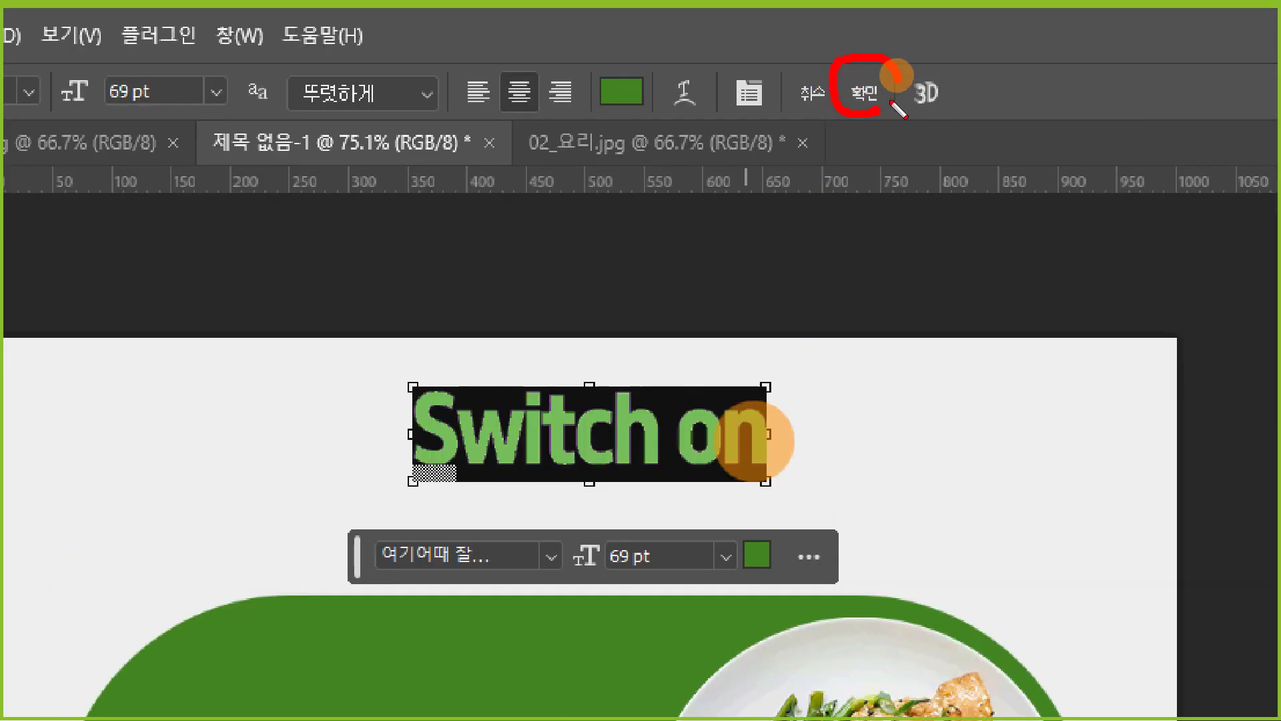
mouse_move(887, 424)
mouse_down()
mouse_move(899, 473)
mouse_move(945, 453)
mouse_move(957, 469)
mouse_move(981, 436)
mouse_move(1031, 441)
mouse_move(1035, 414)
mouse_move(1042, 471)
mouse_up()
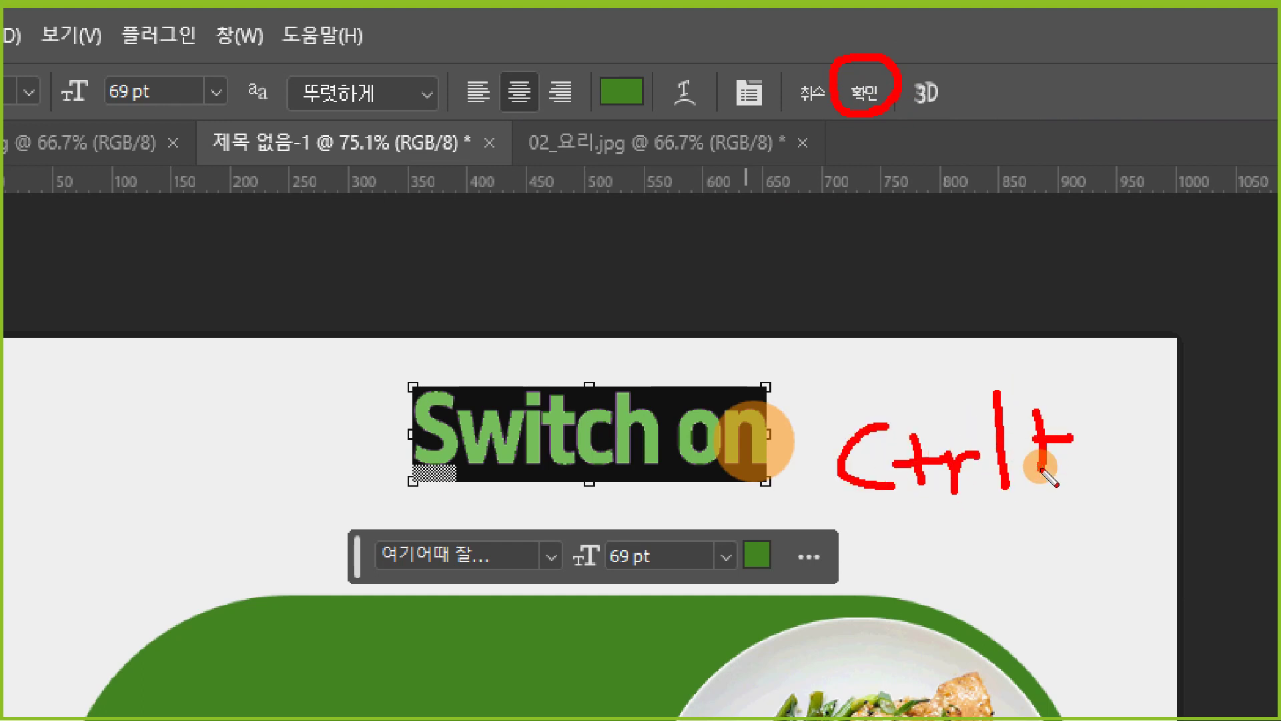
drag(1092, 408, 1151, 403)
mouse_move(1096, 408)
mouse_down()
mouse_move(1144, 471)
mouse_move(1104, 453)
mouse_move(1153, 440)
mouse_move(1158, 468)
mouse_move(1178, 440)
mouse_move(1216, 431)
mouse_move(1204, 474)
mouse_move(1220, 479)
mouse_move(1245, 451)
mouse_move(1258, 485)
mouse_move(1268, 437)
mouse_up()
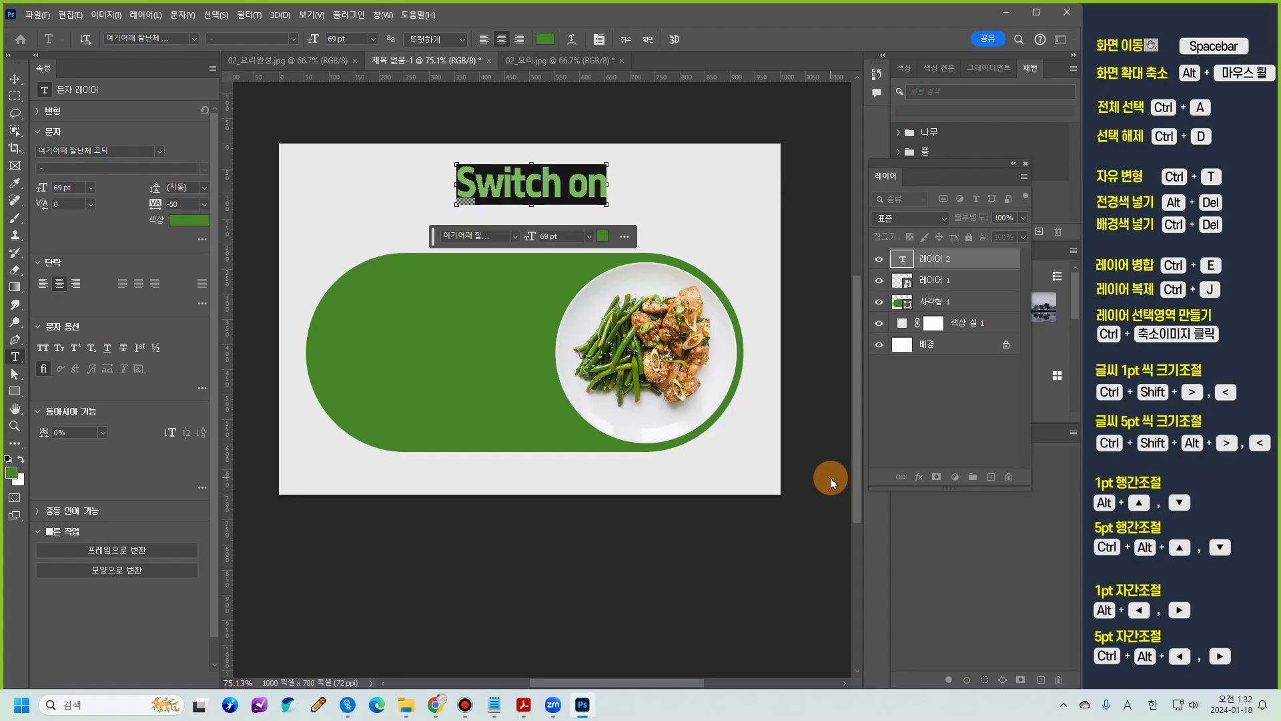
key(ctrl+Return)
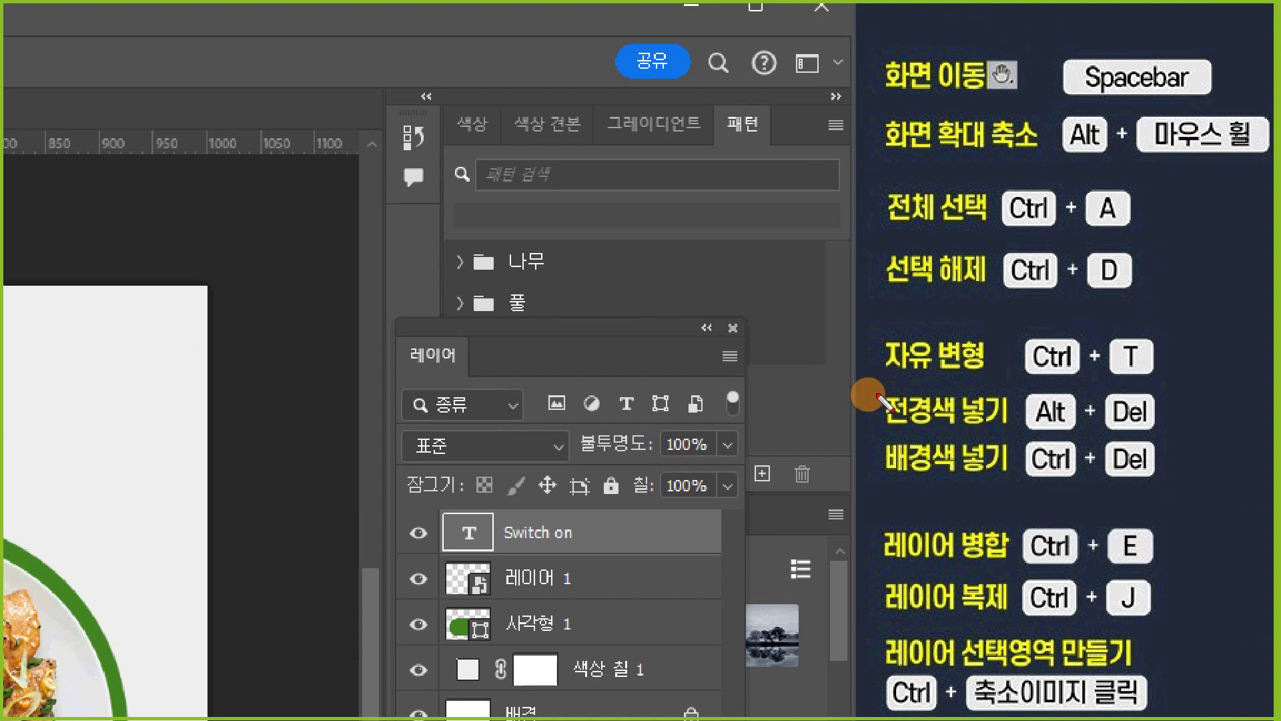
Step: Free-transform the "Switch on" text to about 111 pt and place it in the middle above the toggle
mouse_move(876, 392)
mouse_down()
mouse_move(1168, 388)
mouse_move(1173, 339)
mouse_up()
drag(891, 324, 882, 387)
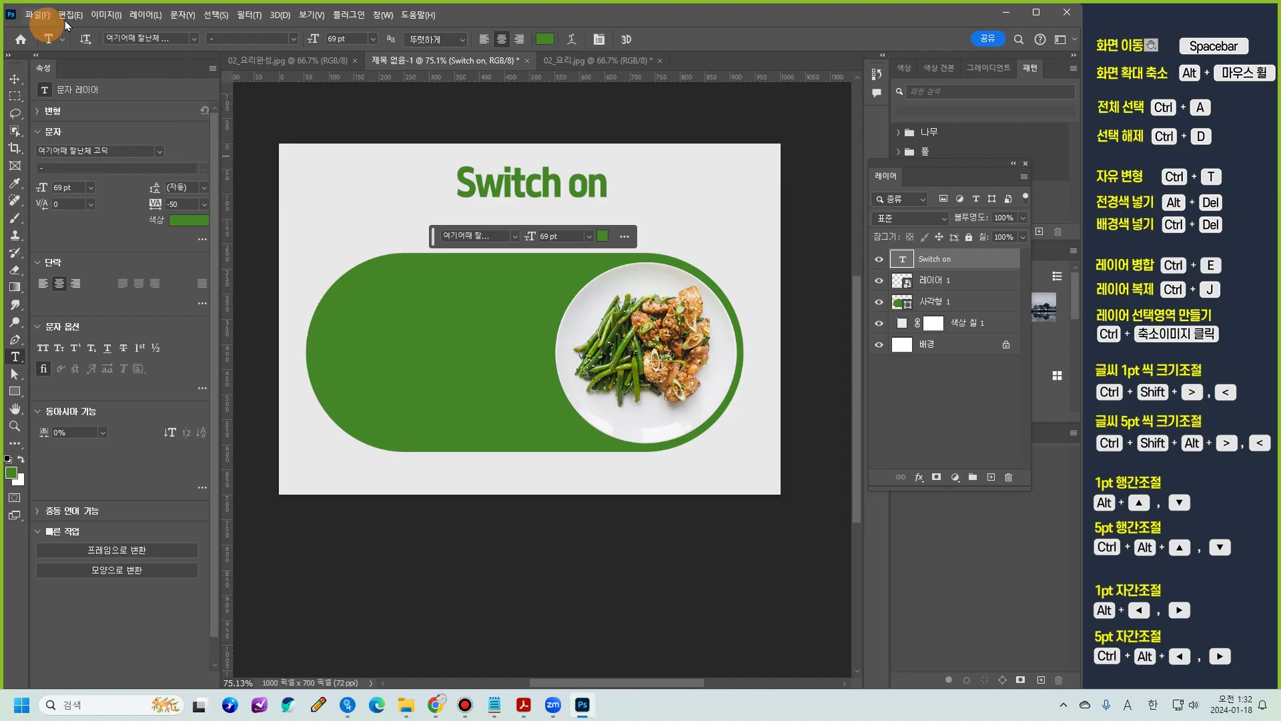
click(71, 15)
click(118, 327)
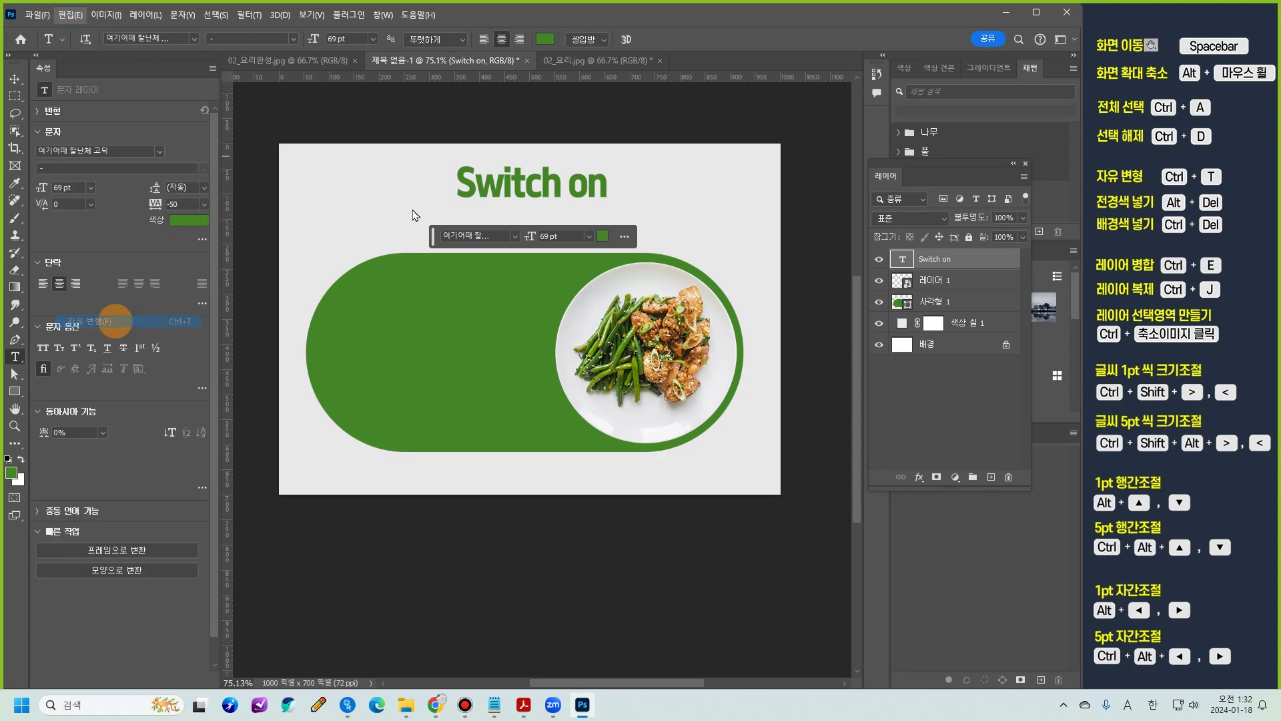
drag(621, 203, 696, 224)
drag(569, 194, 530, 204)
key(Return)
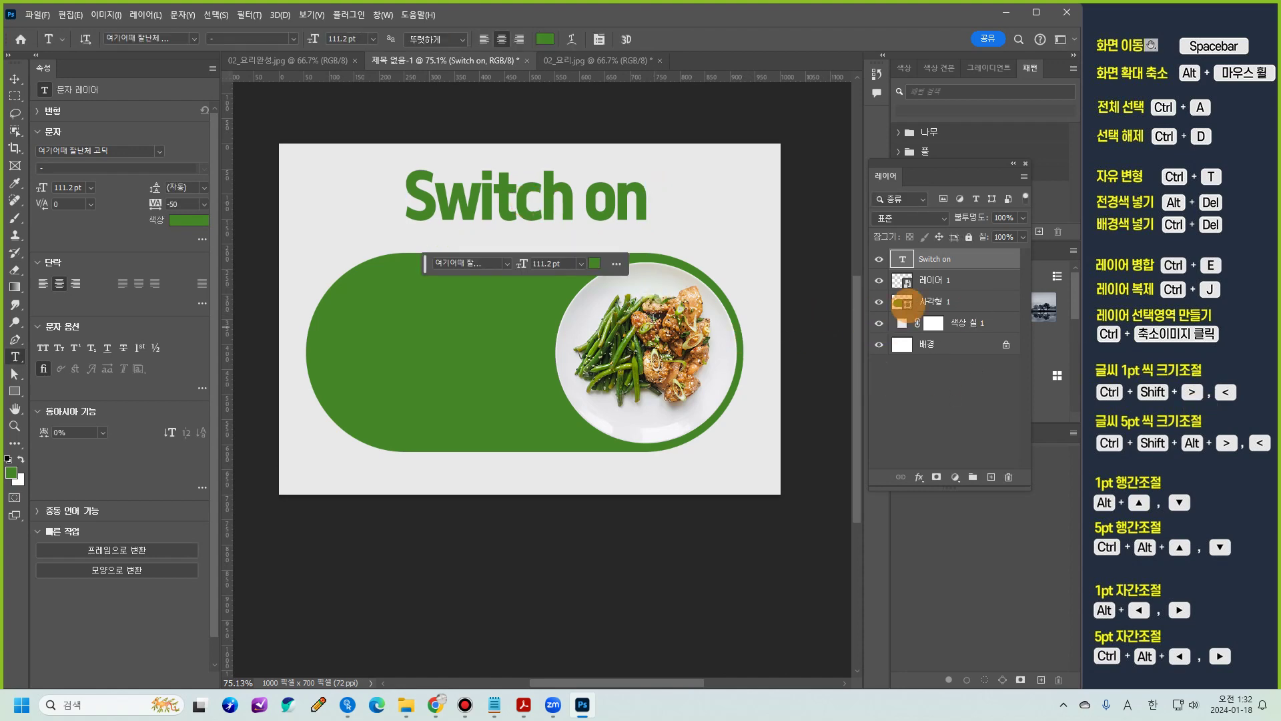
Step: Scale the plate and green rounded rectangle together to about 89% and move the rectangle to about X 111, Y 257 pixels
drag(758, 276, 708, 309)
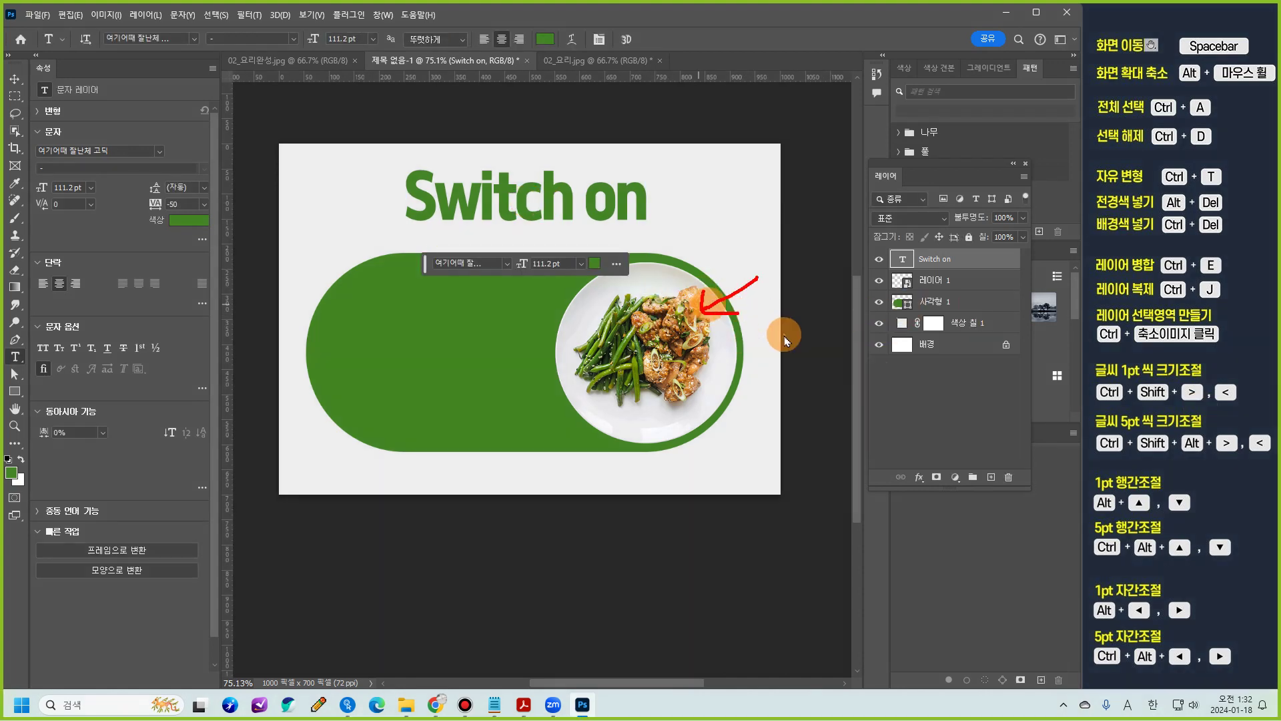
click(965, 283)
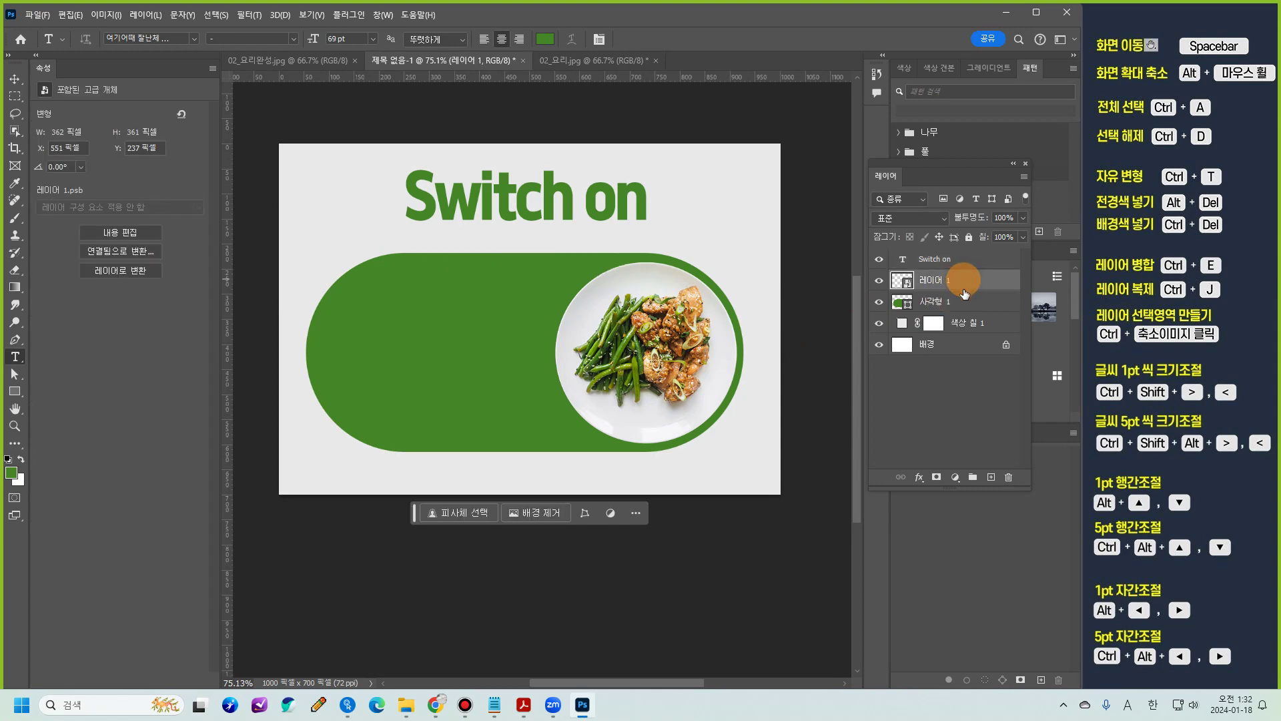
shift+click(959, 301)
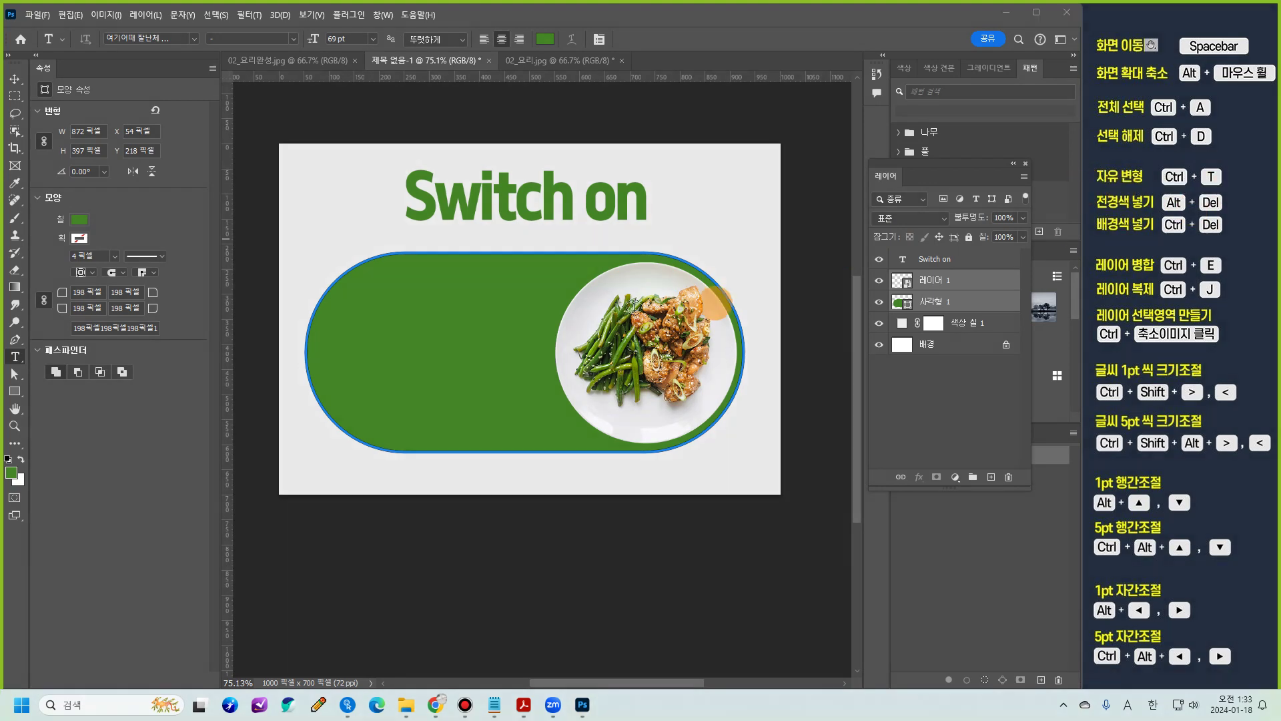
key(ctrl+t)
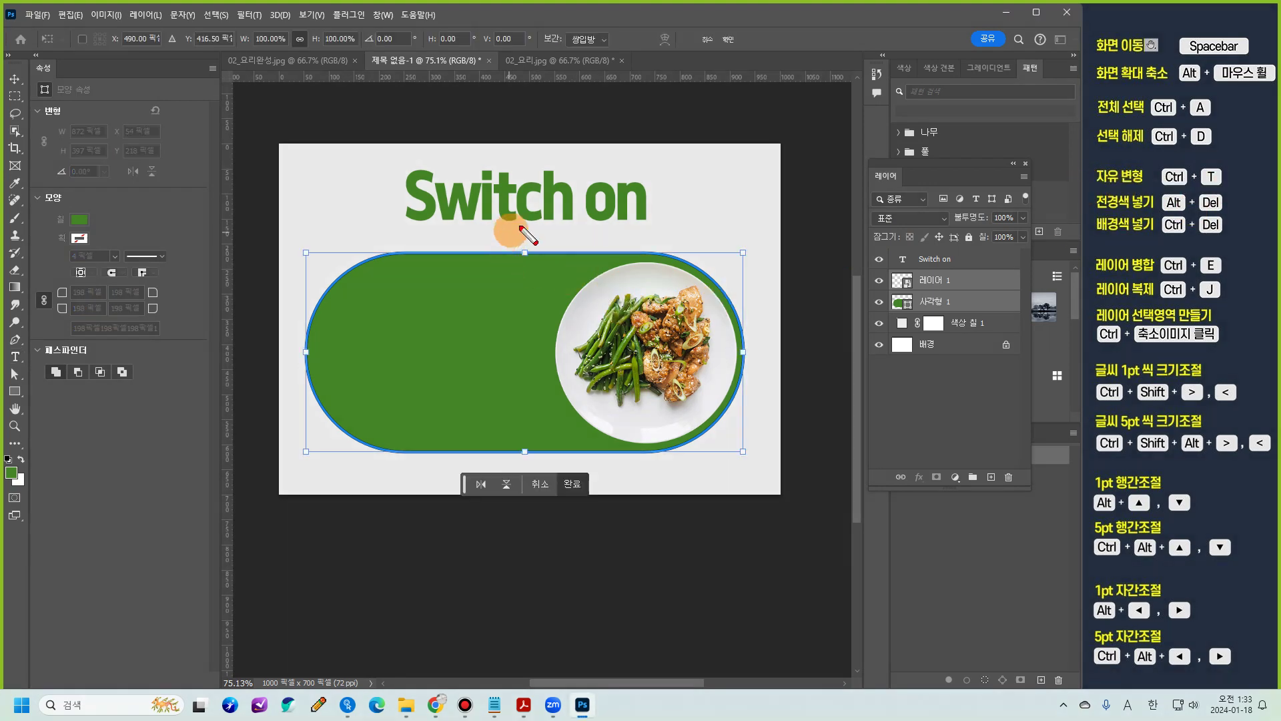
mouse_move(522, 225)
mouse_down()
mouse_move(524, 245)
mouse_move(563, 242)
mouse_move(557, 263)
mouse_move(606, 265)
mouse_move(662, 242)
mouse_move(645, 255)
mouse_up()
mouse_move(749, 215)
mouse_down()
mouse_move(669, 216)
mouse_move(712, 267)
mouse_move(730, 255)
mouse_move(694, 274)
mouse_up()
key(Escape)
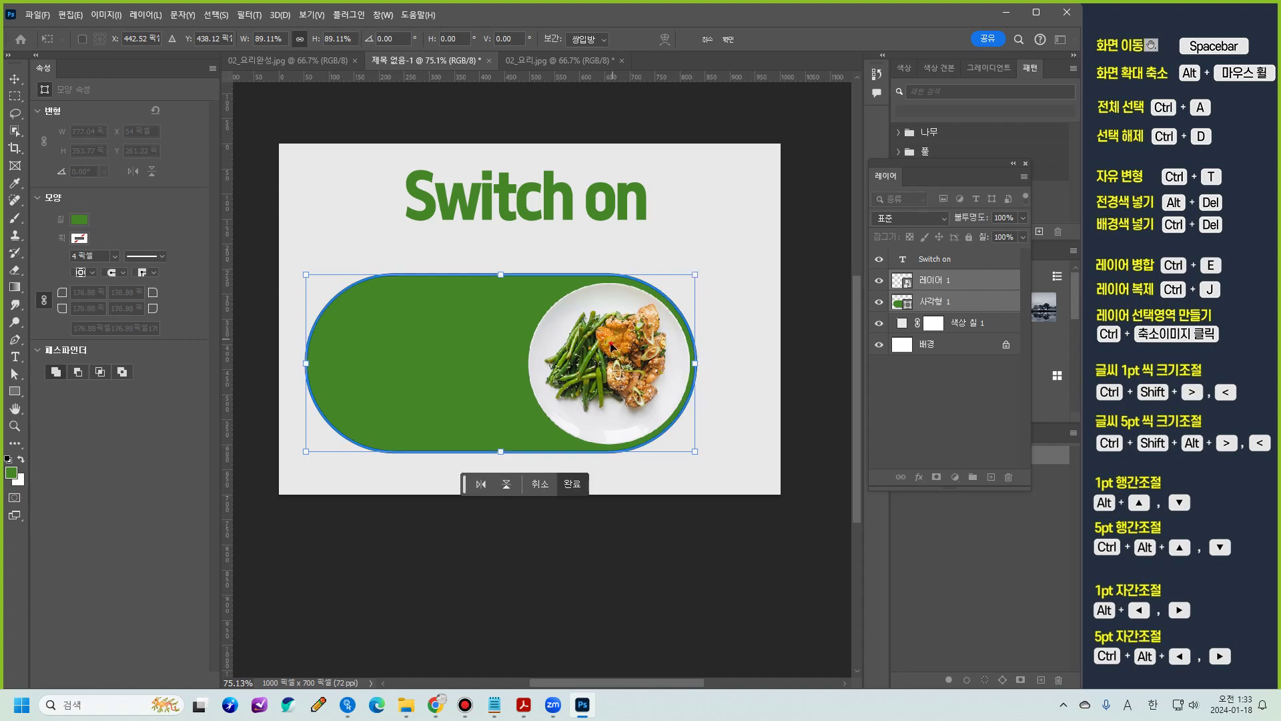
drag(611, 347, 643, 343)
key(Return)
key(t)
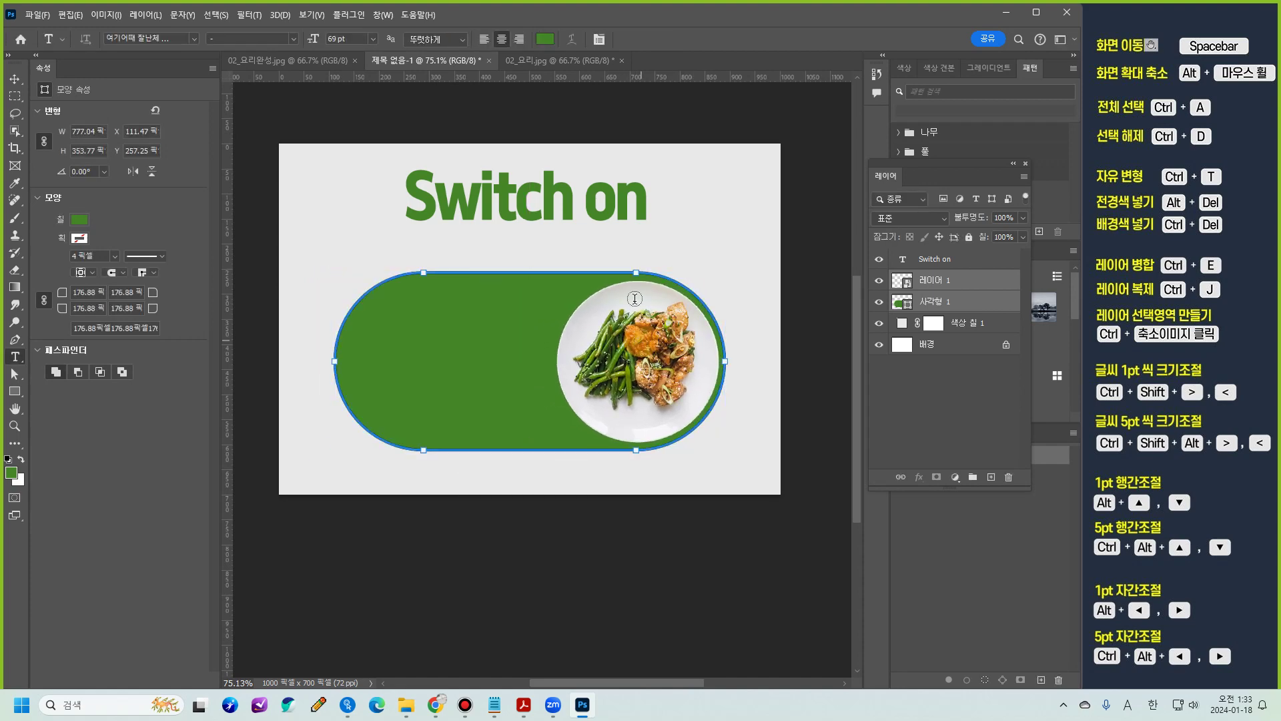
Step: Check the finished reference image, then move the "Switch on" text closer to the toggle and toward the canvas's left edge
click(298, 60)
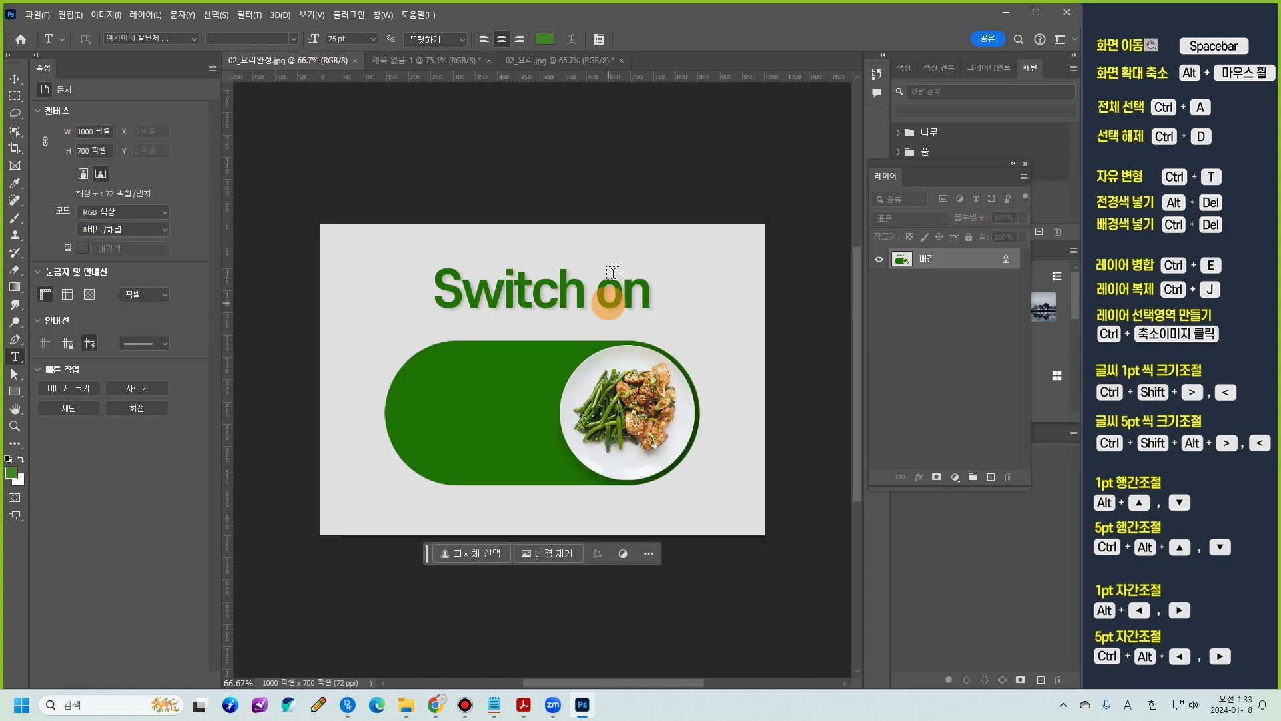
click(451, 62)
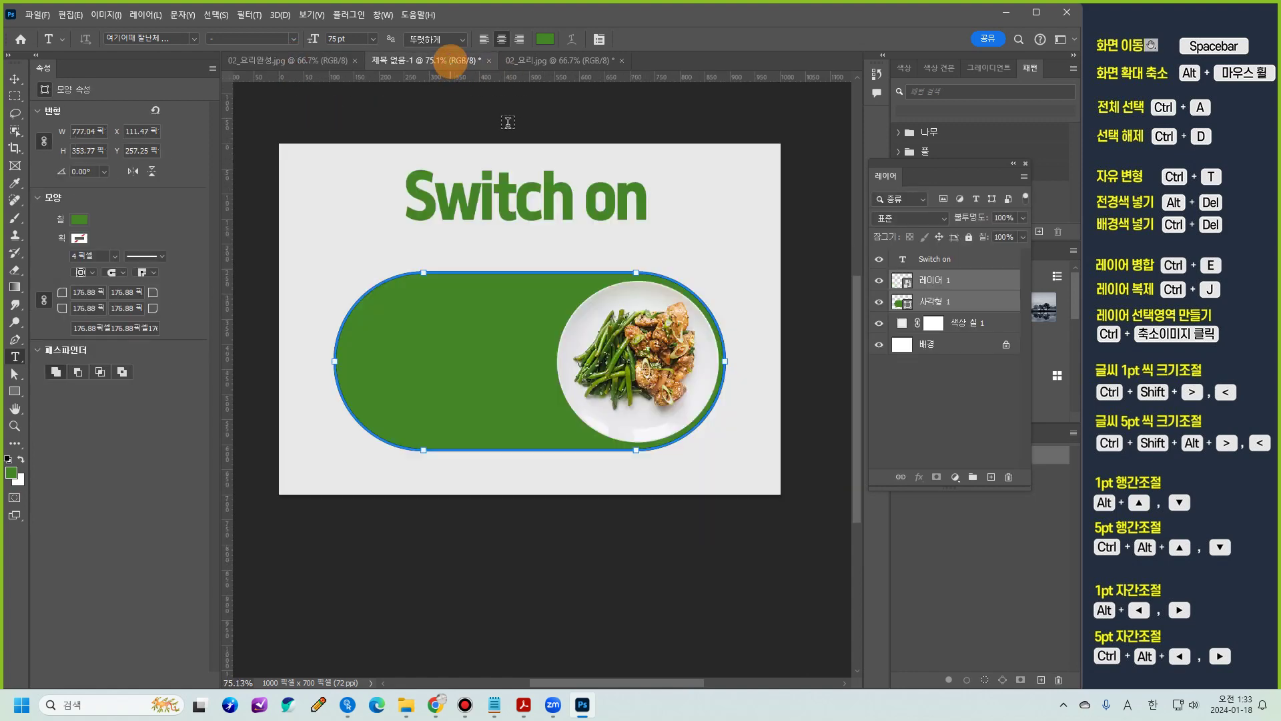
click(928, 259)
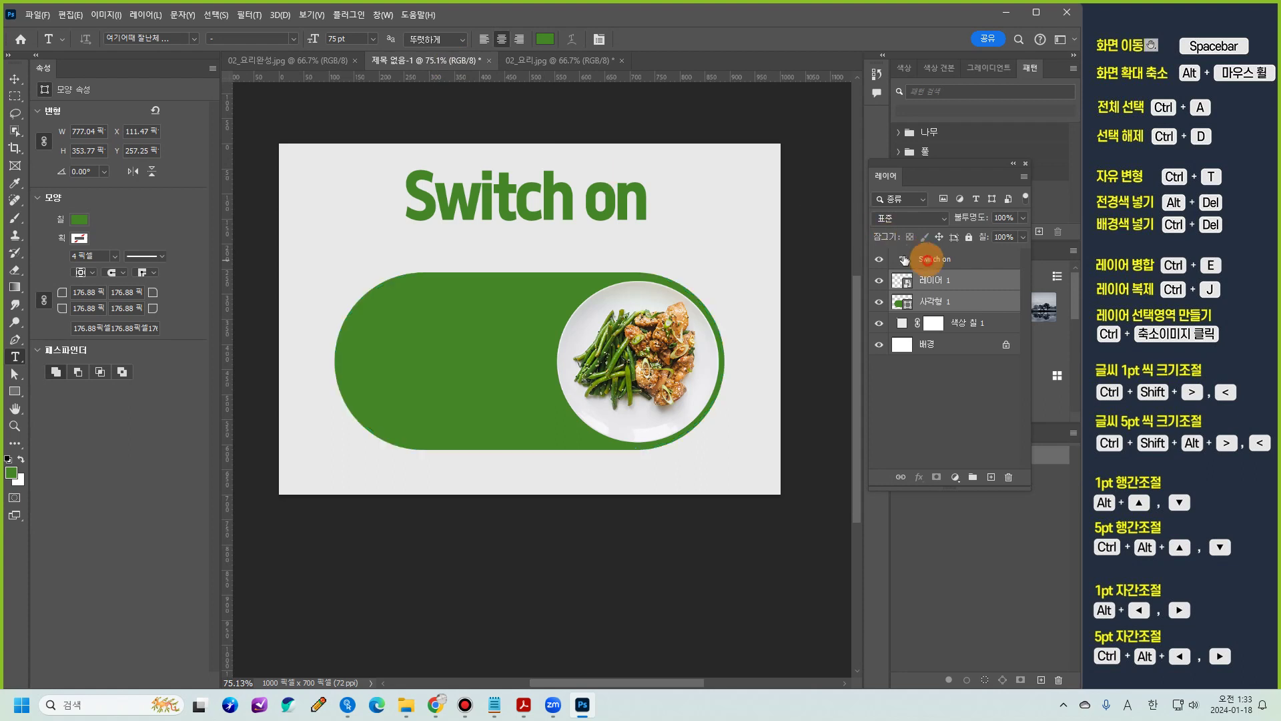
click(13, 80)
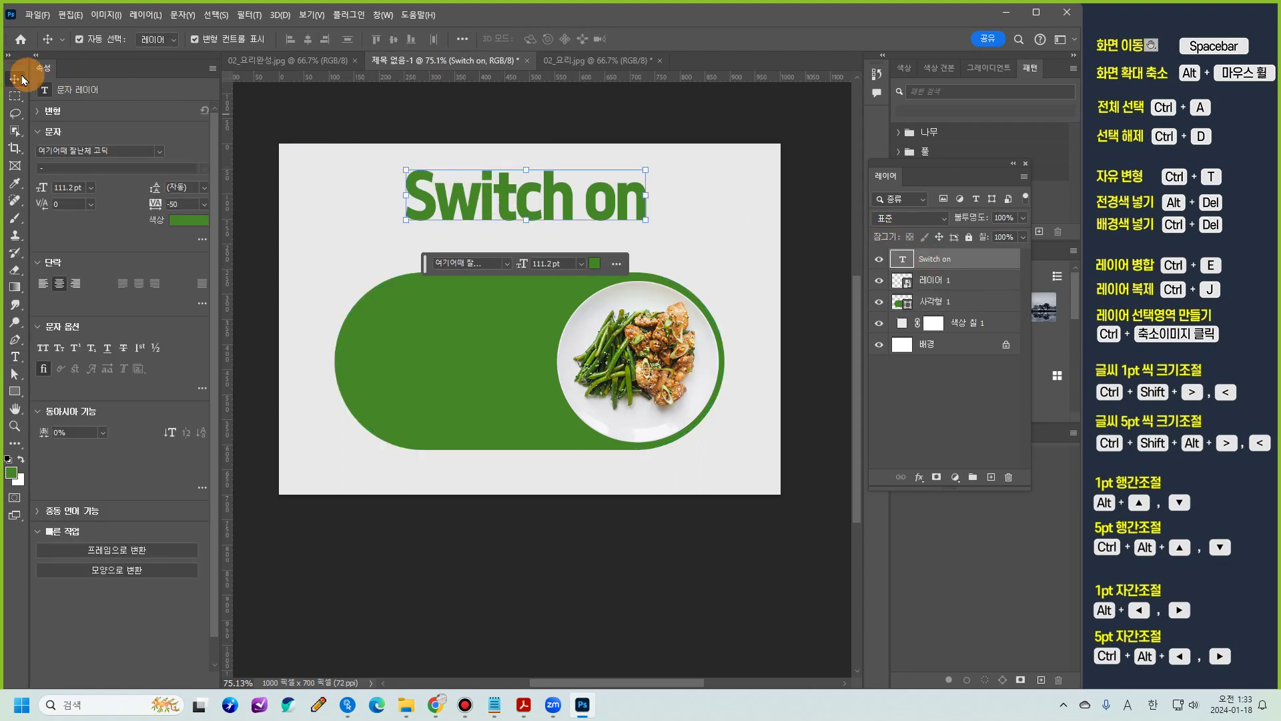
drag(527, 195, 519, 215)
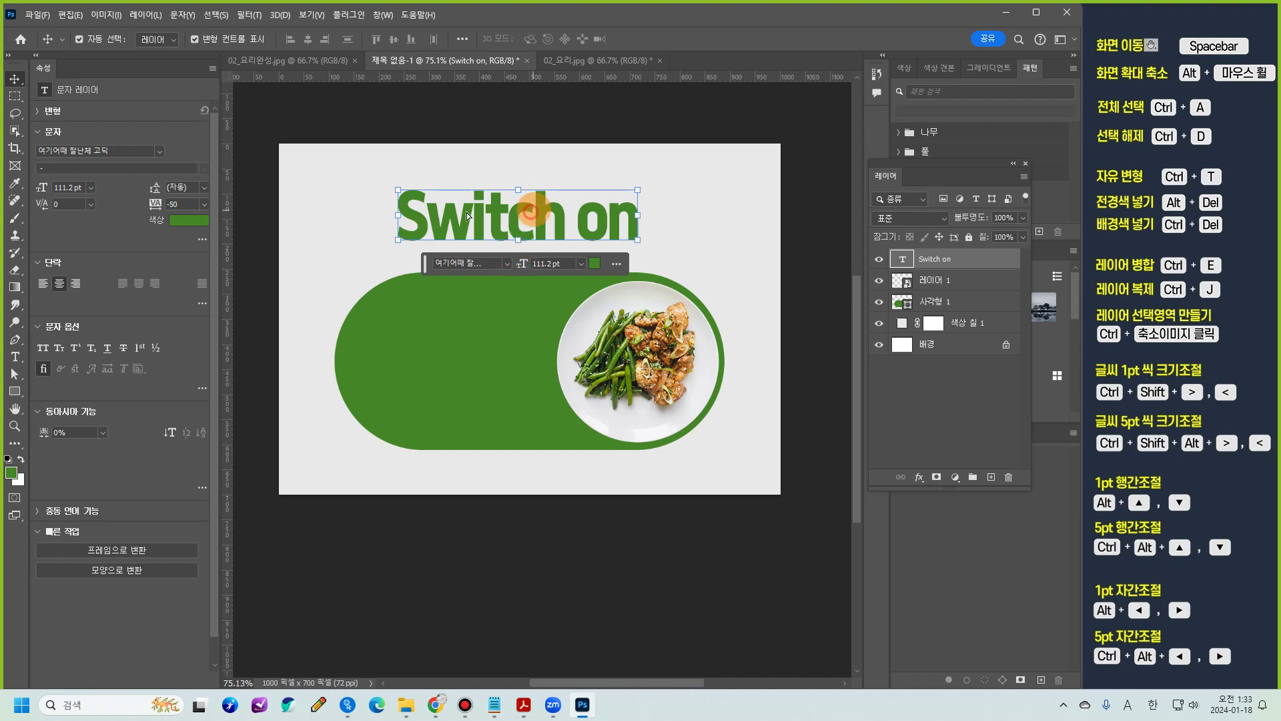
drag(467, 215, 435, 210)
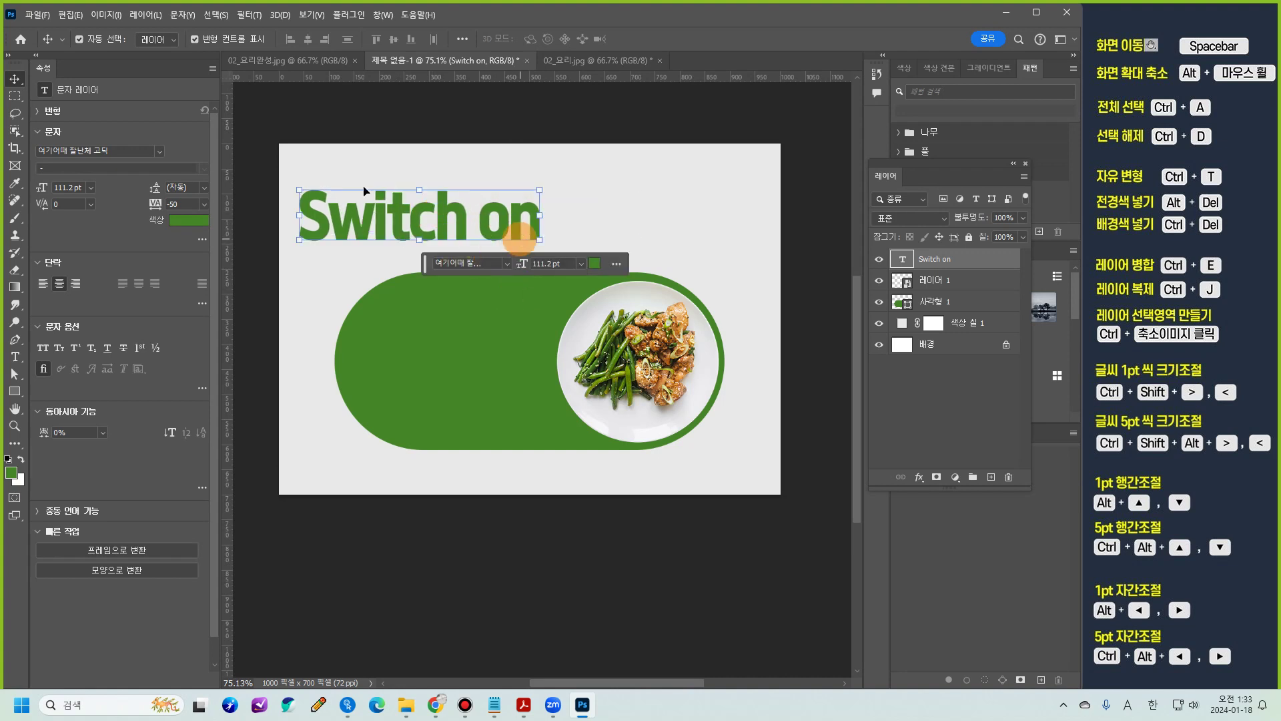
Step: Select the whole canvas and centre the "Switch on" text horizontally on it
click(215, 15)
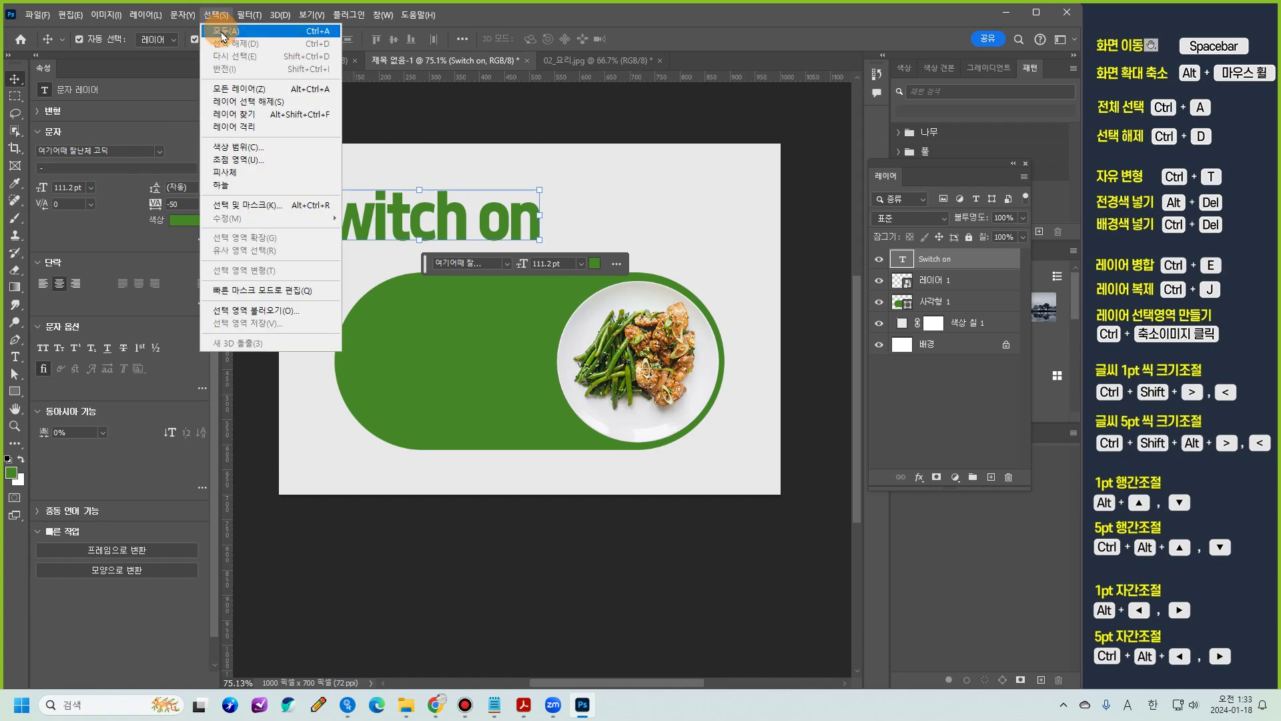
click(222, 31)
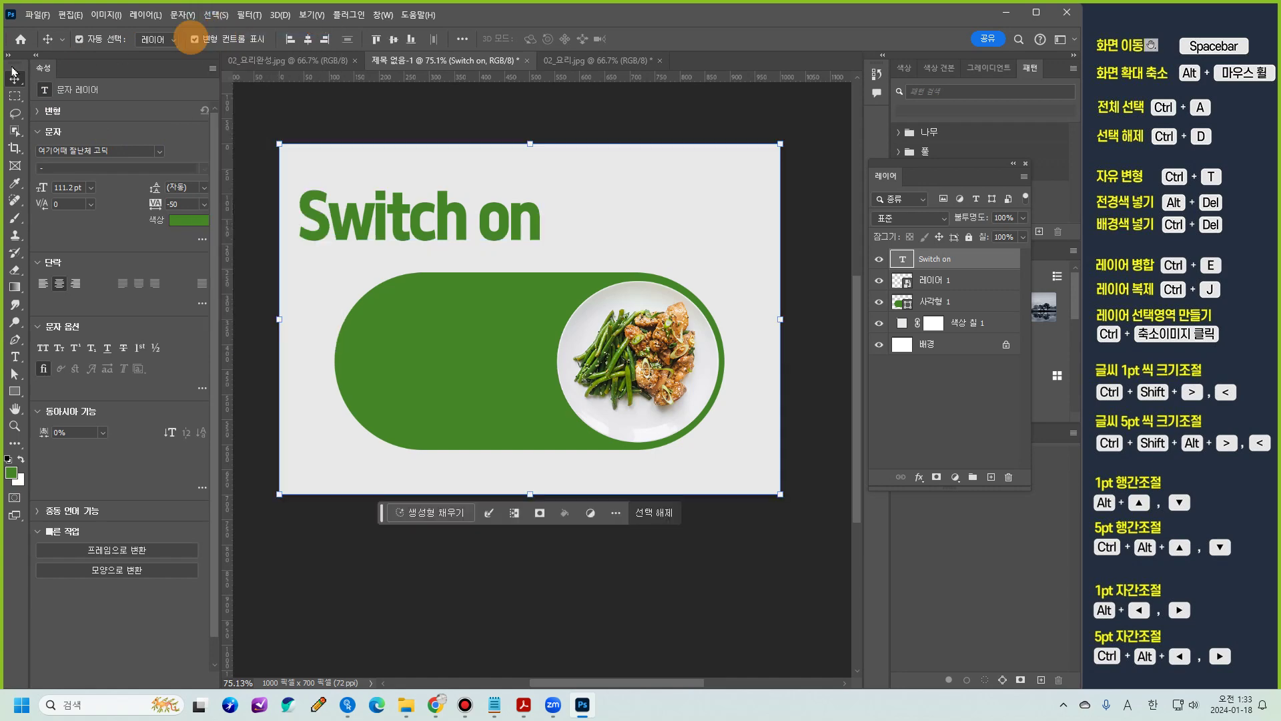
key(ctrl)
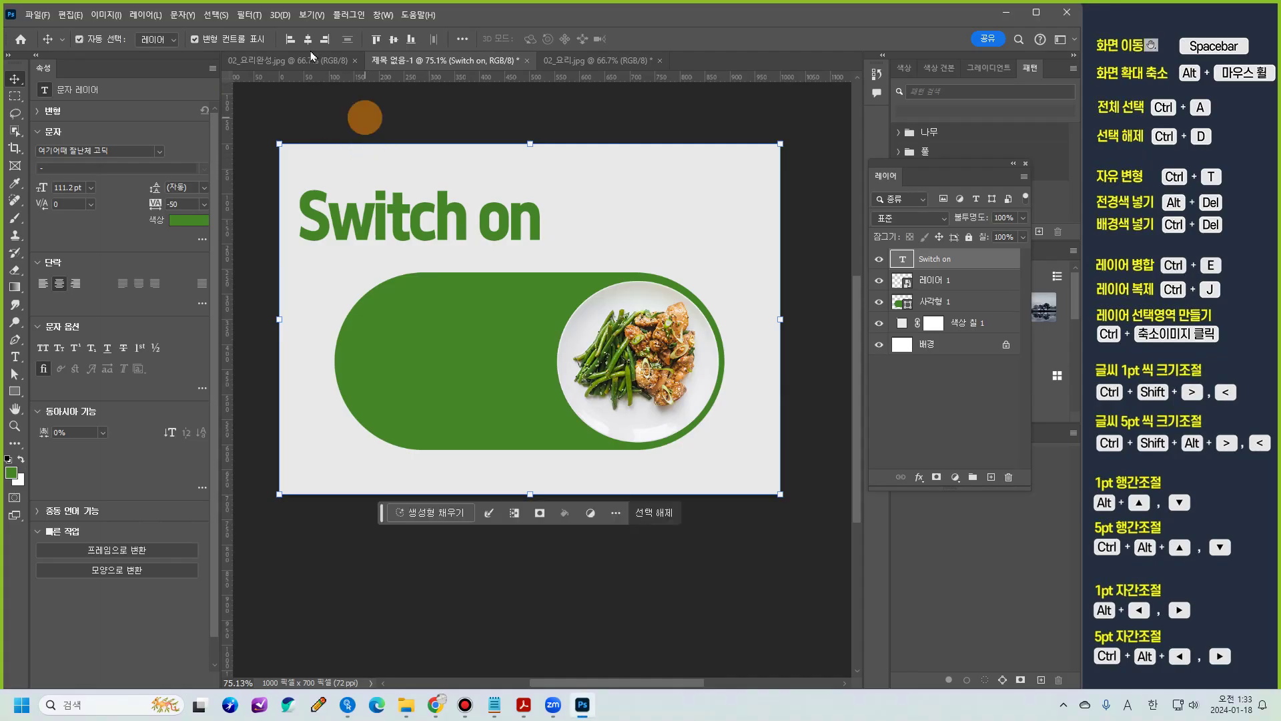
click(308, 38)
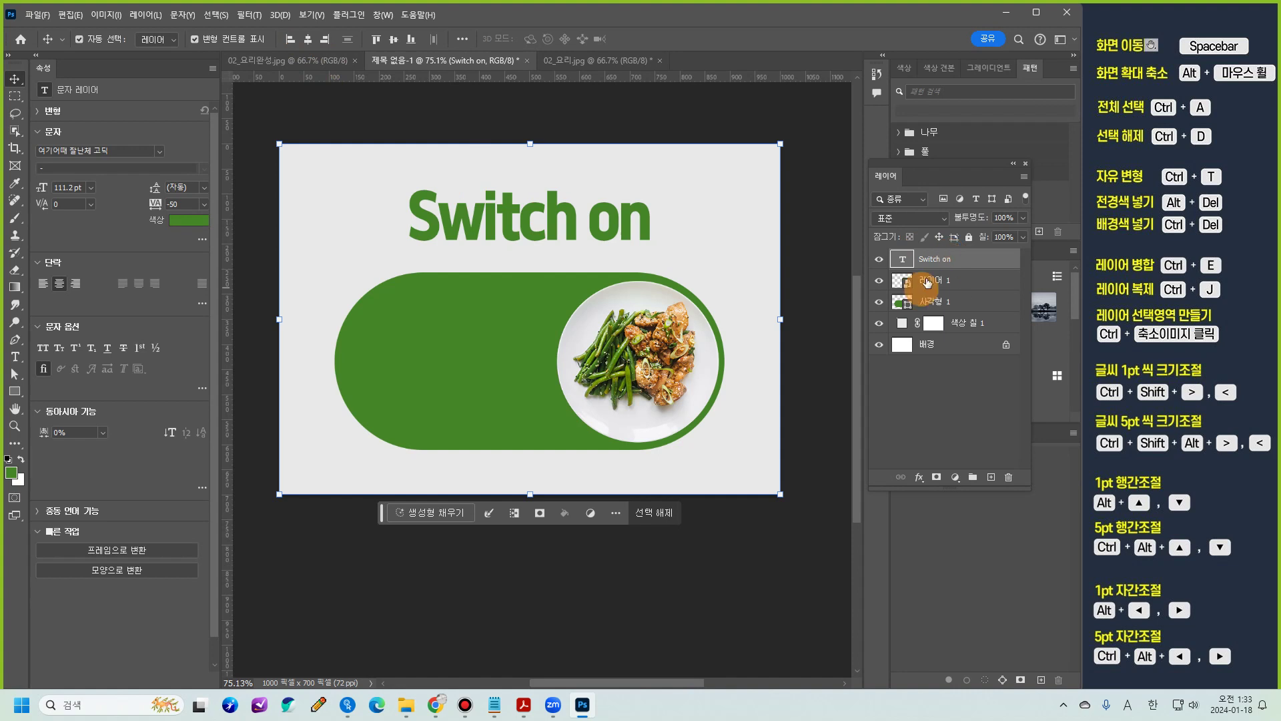
Step: Add a drop shadow to the "Switch on" text layer and set the shadow colour to black
click(919, 477)
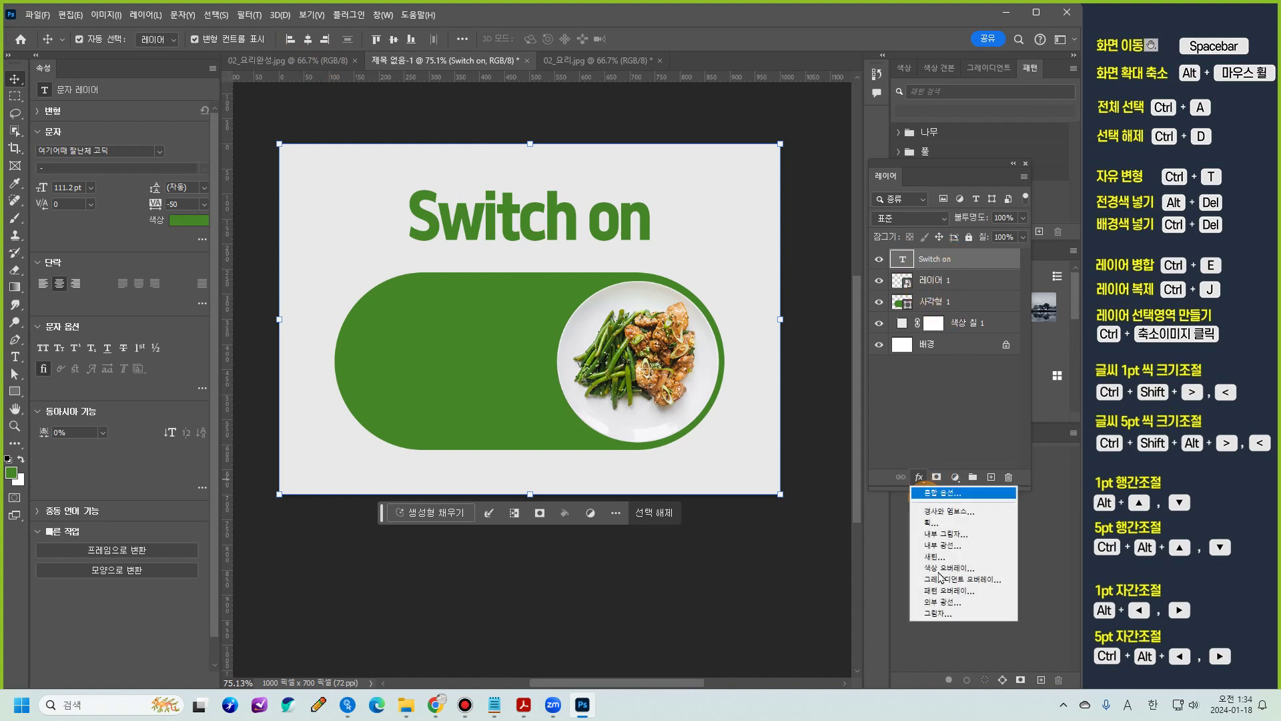
click(720, 301)
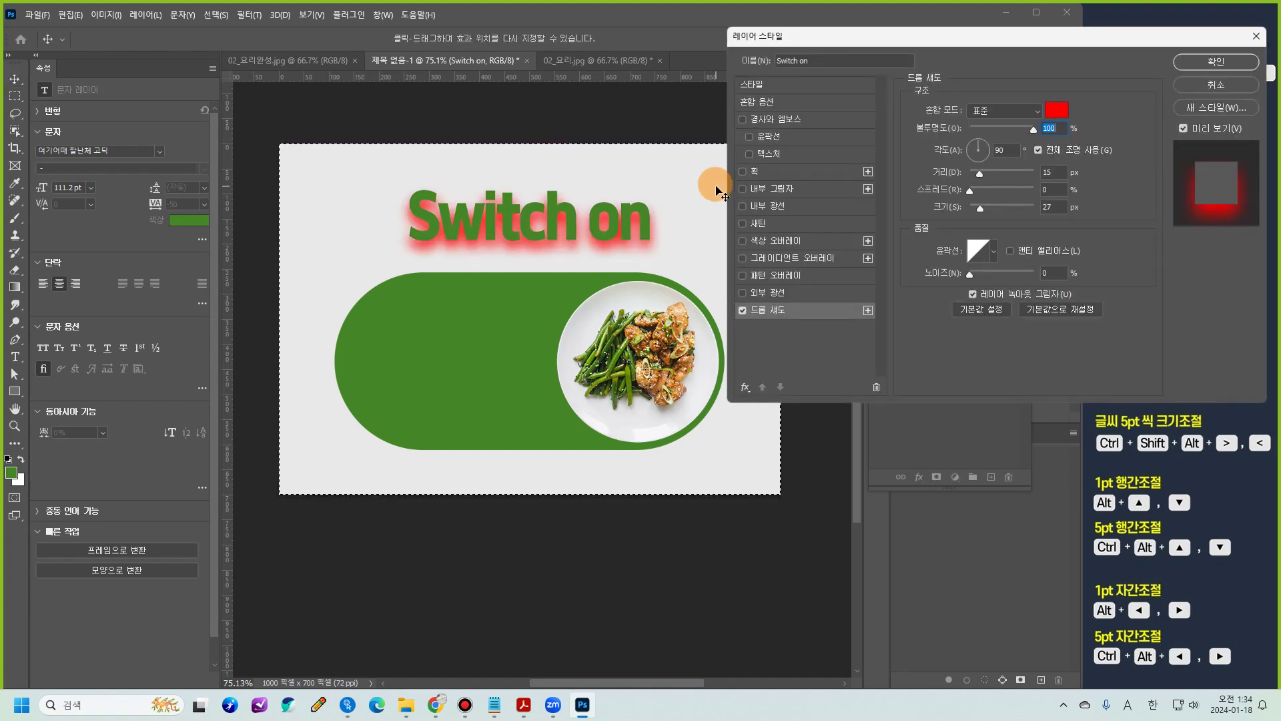
click(1057, 113)
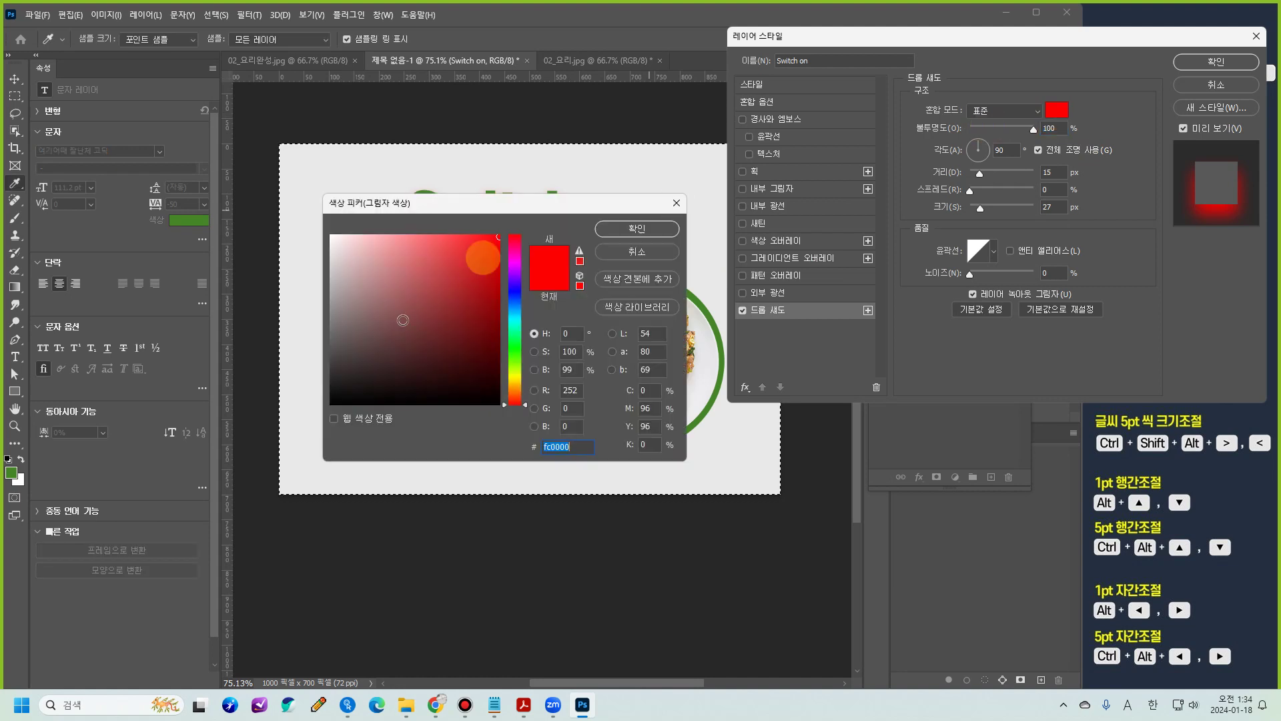
click(332, 402)
click(614, 229)
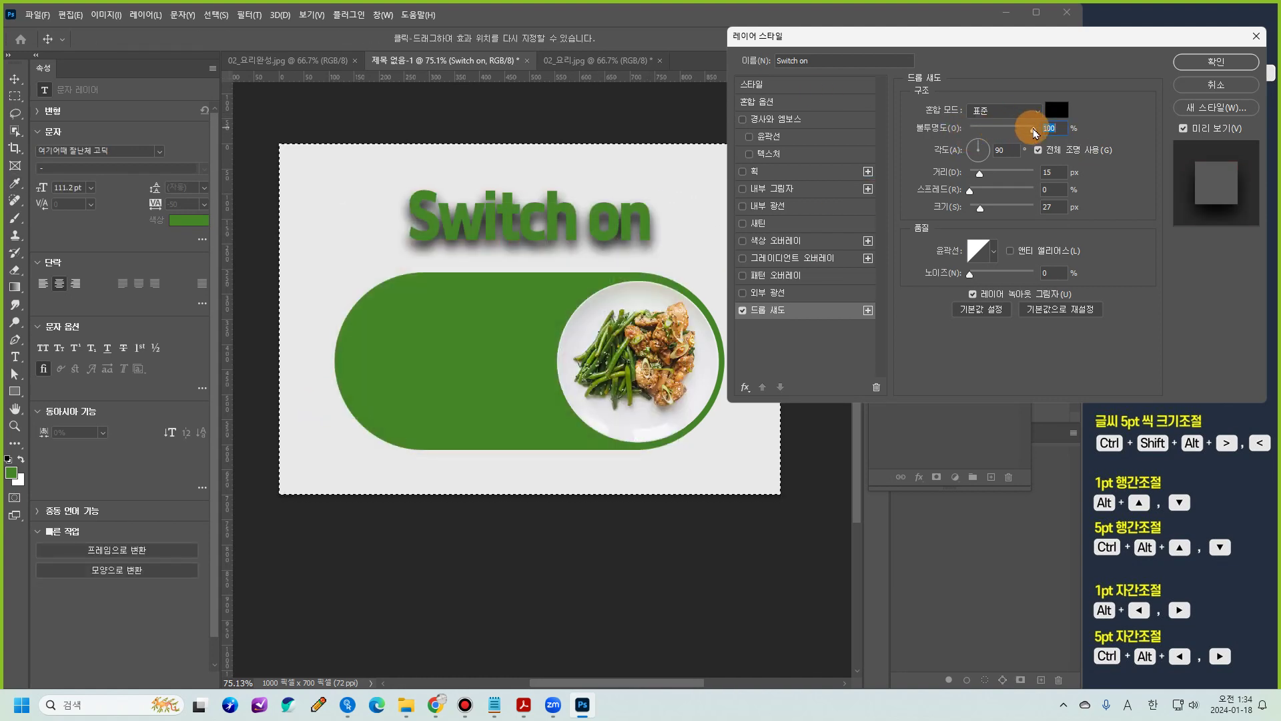
Step: Set the text's drop shadow to 26% opacity, 77° angle, 8 px distance and 6 px size, and apply the layer style
drag(1033, 129, 992, 133)
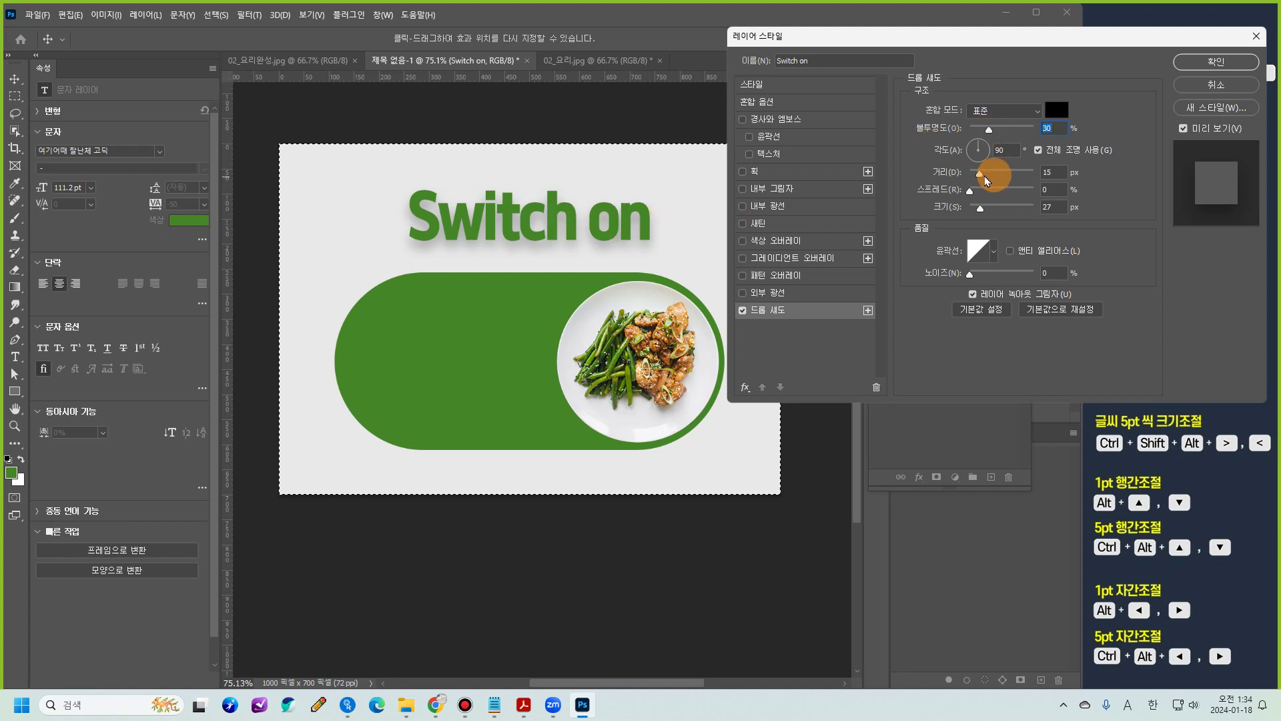
drag(979, 179, 975, 212)
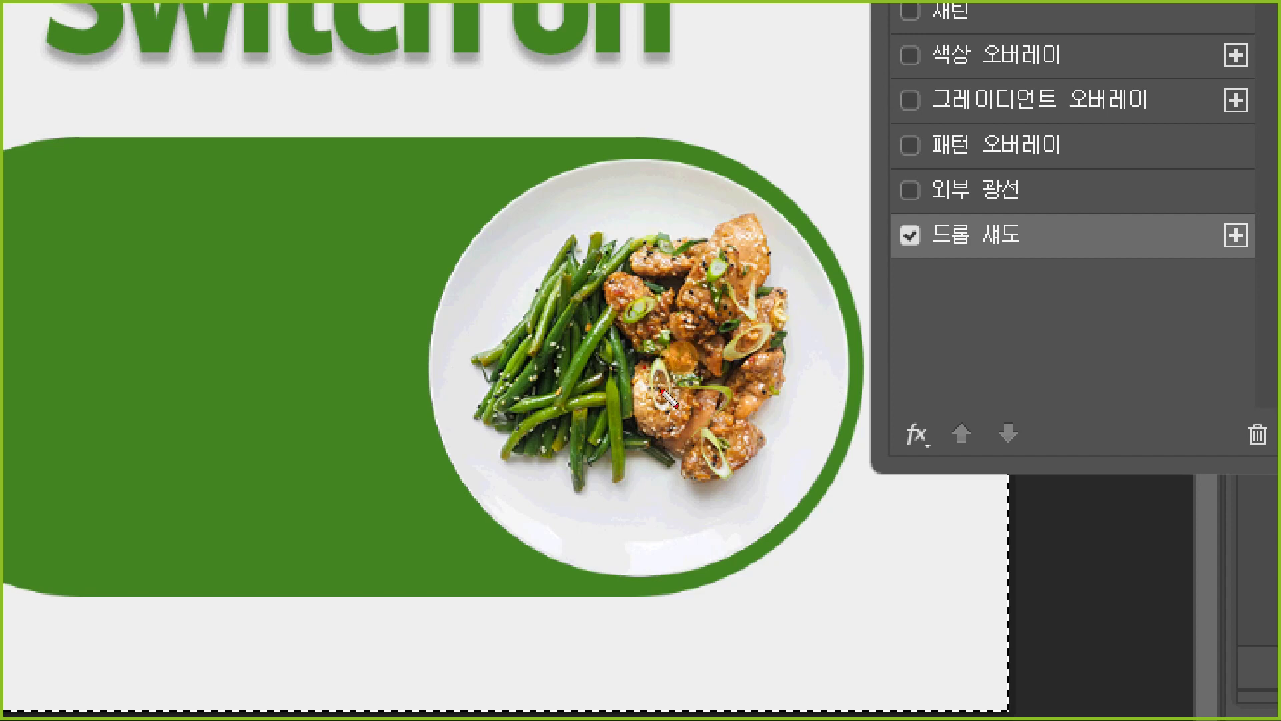
click(511, 451)
drag(539, 452, 670, 456)
key(Escape)
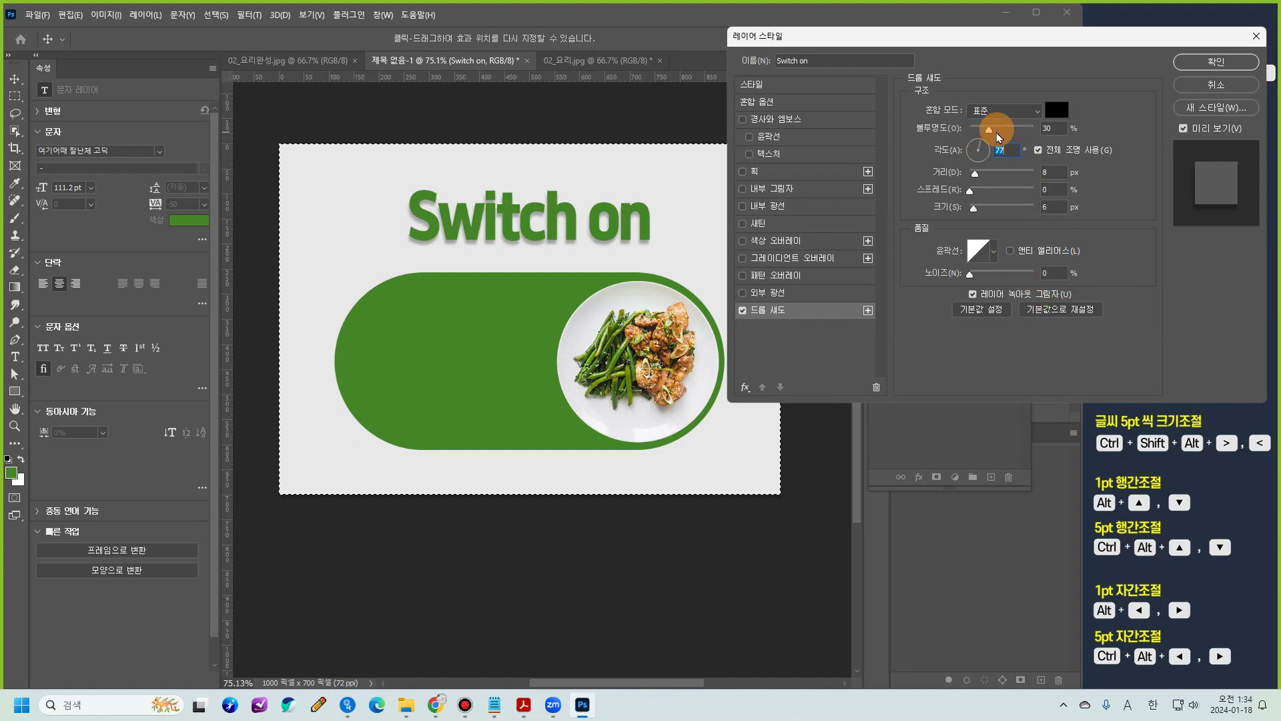
click(993, 138)
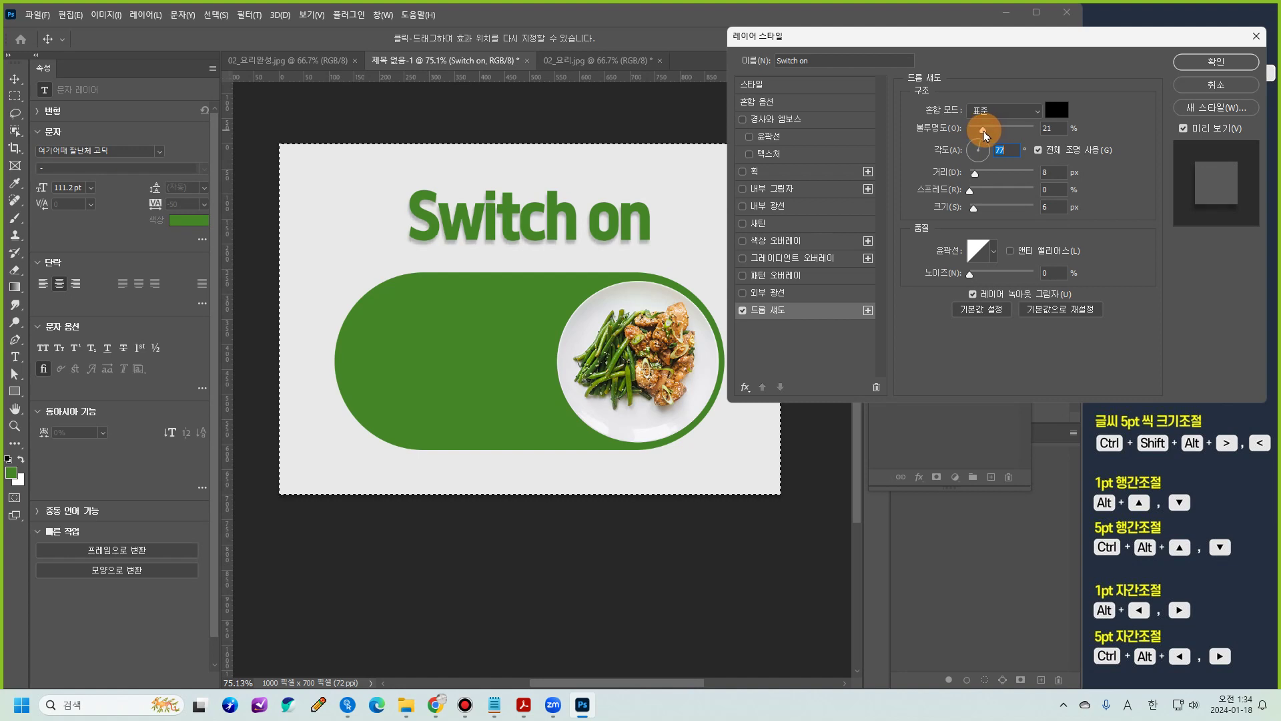
drag(986, 135, 989, 135)
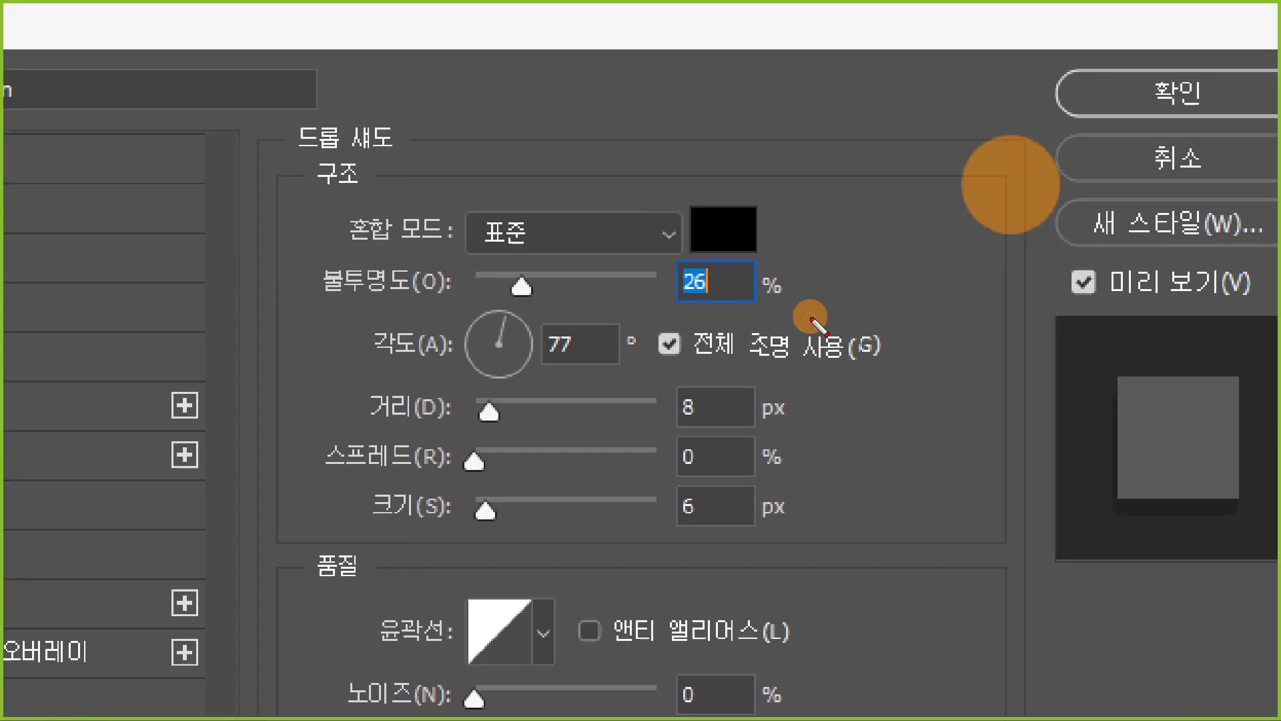
mouse_move(729, 323)
mouse_down()
mouse_move(660, 245)
mouse_move(759, 267)
mouse_move(736, 332)
mouse_up()
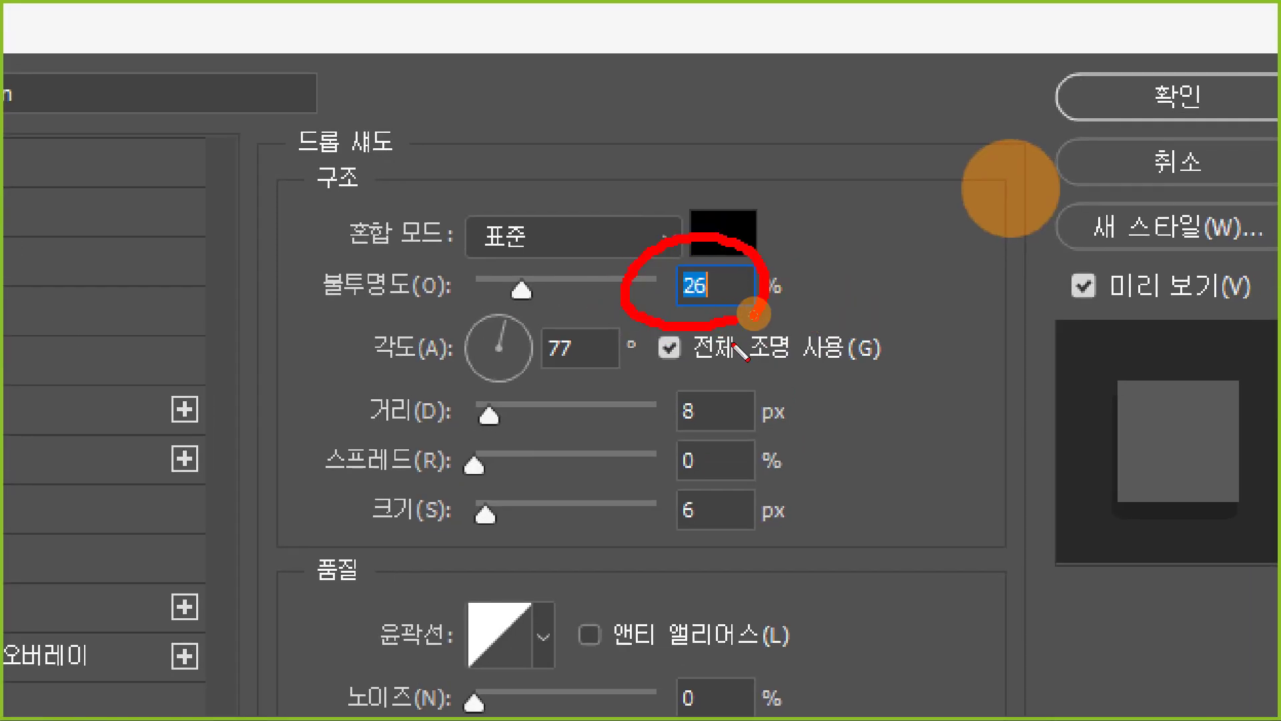
drag(666, 434, 728, 438)
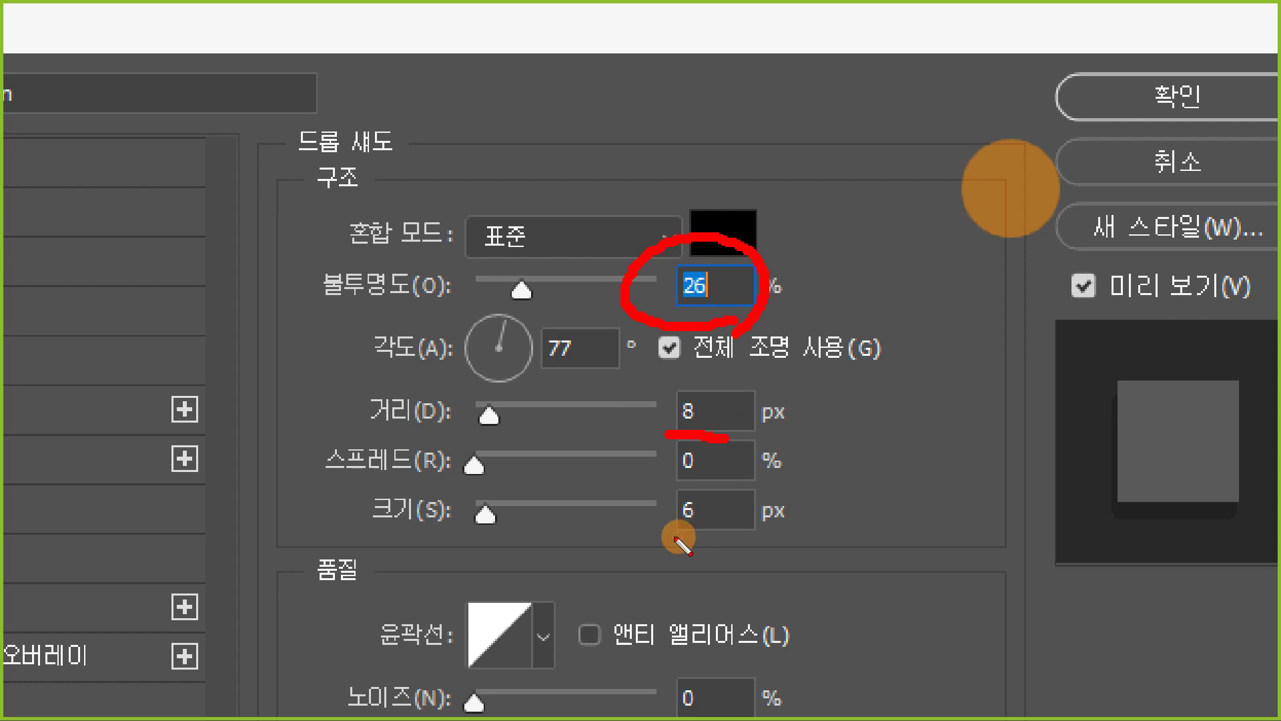
drag(671, 536, 720, 538)
mouse_move(537, 374)
mouse_down()
mouse_move(507, 392)
mouse_move(448, 303)
mouse_move(523, 284)
mouse_move(546, 347)
mouse_move(539, 373)
mouse_up()
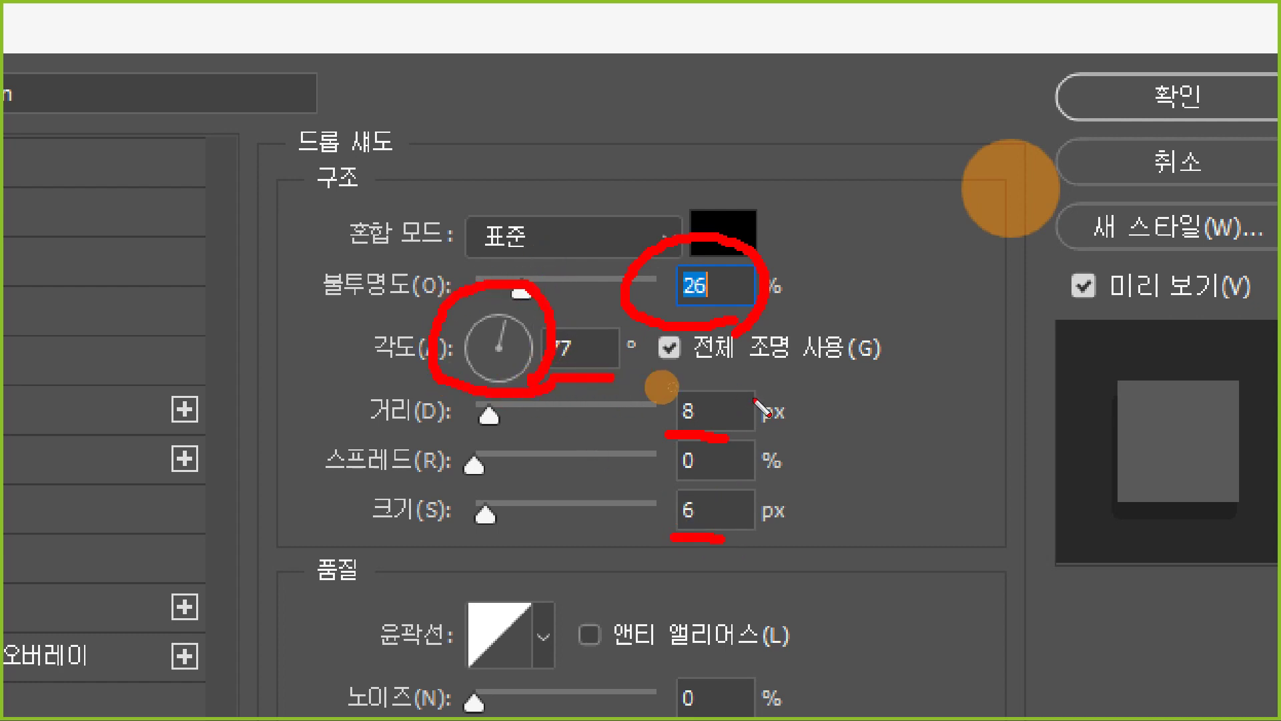
key(Escape)
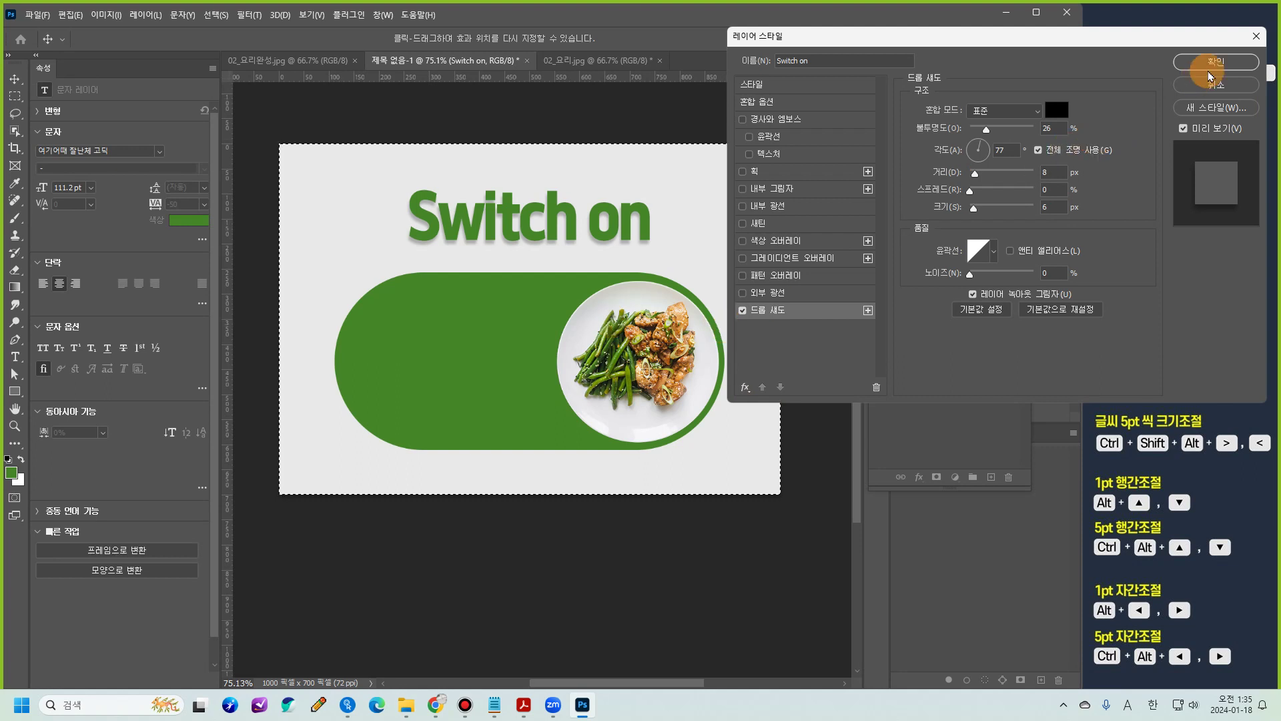
click(1211, 62)
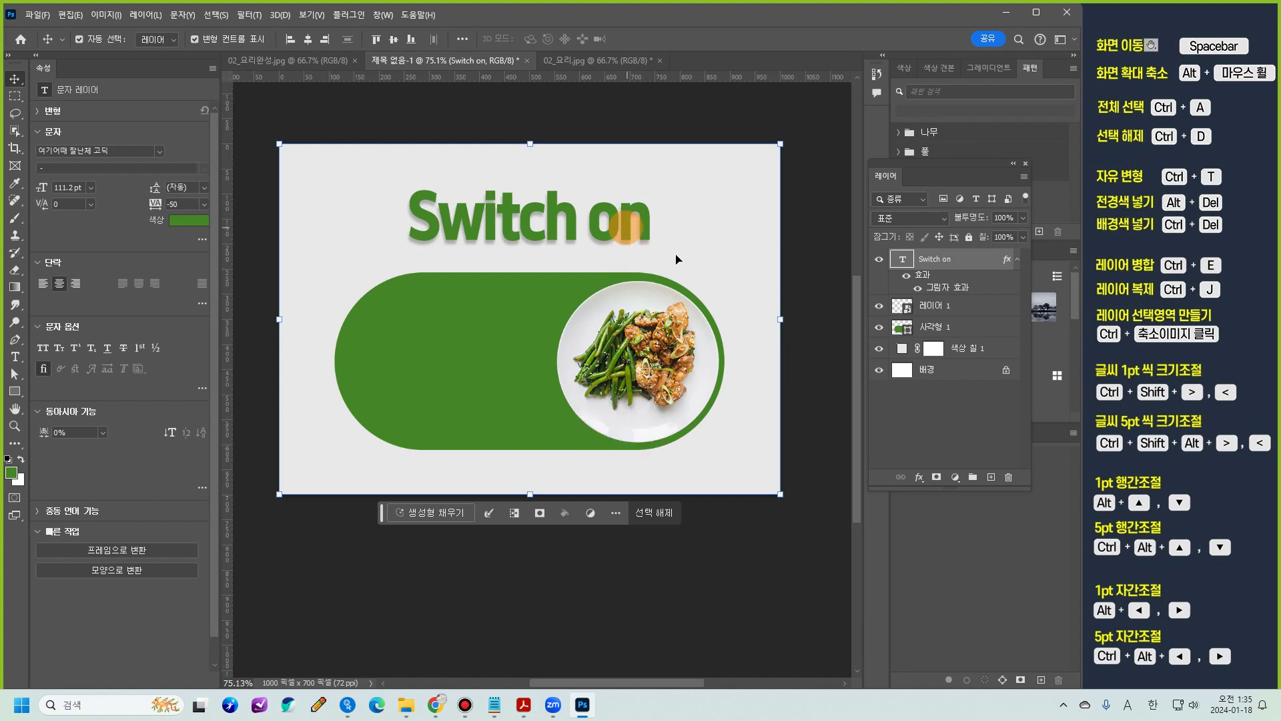
Step: Copy the drop shadow effect from the "Switch on" text layer onto the plate layer
key(ctrl)
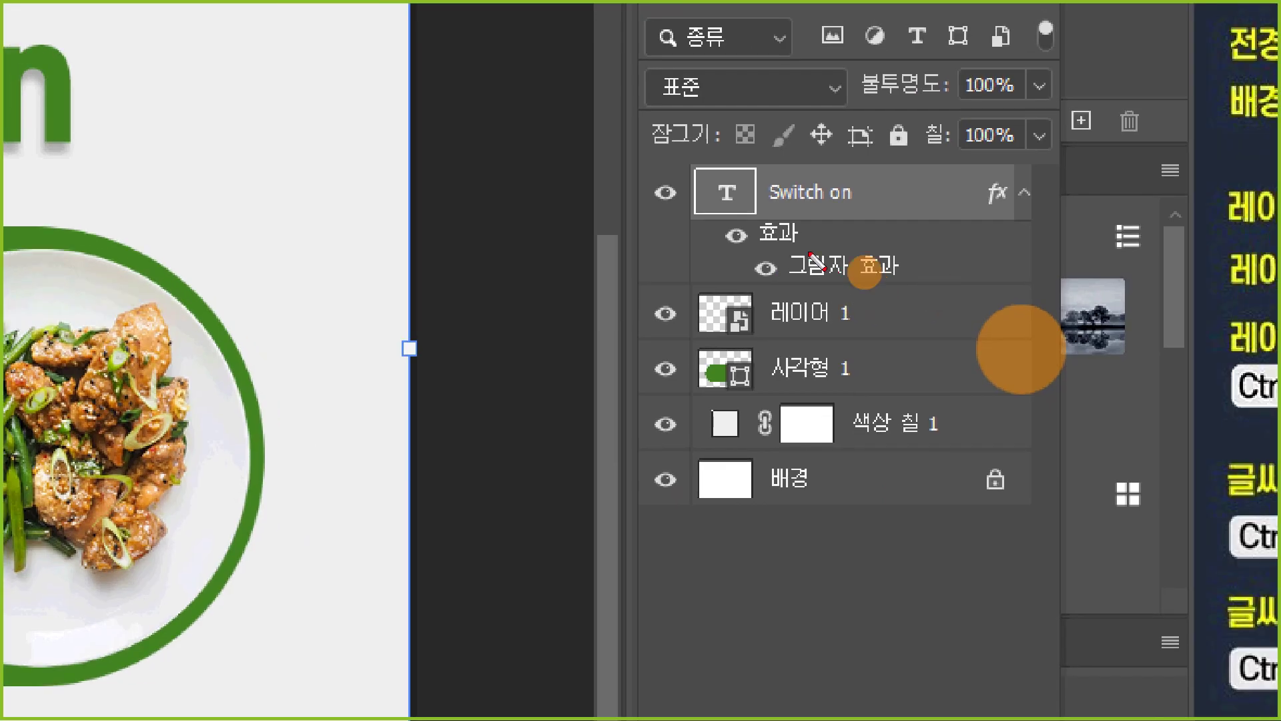
mouse_move(801, 213)
mouse_down()
mouse_move(754, 250)
mouse_move(810, 239)
mouse_up()
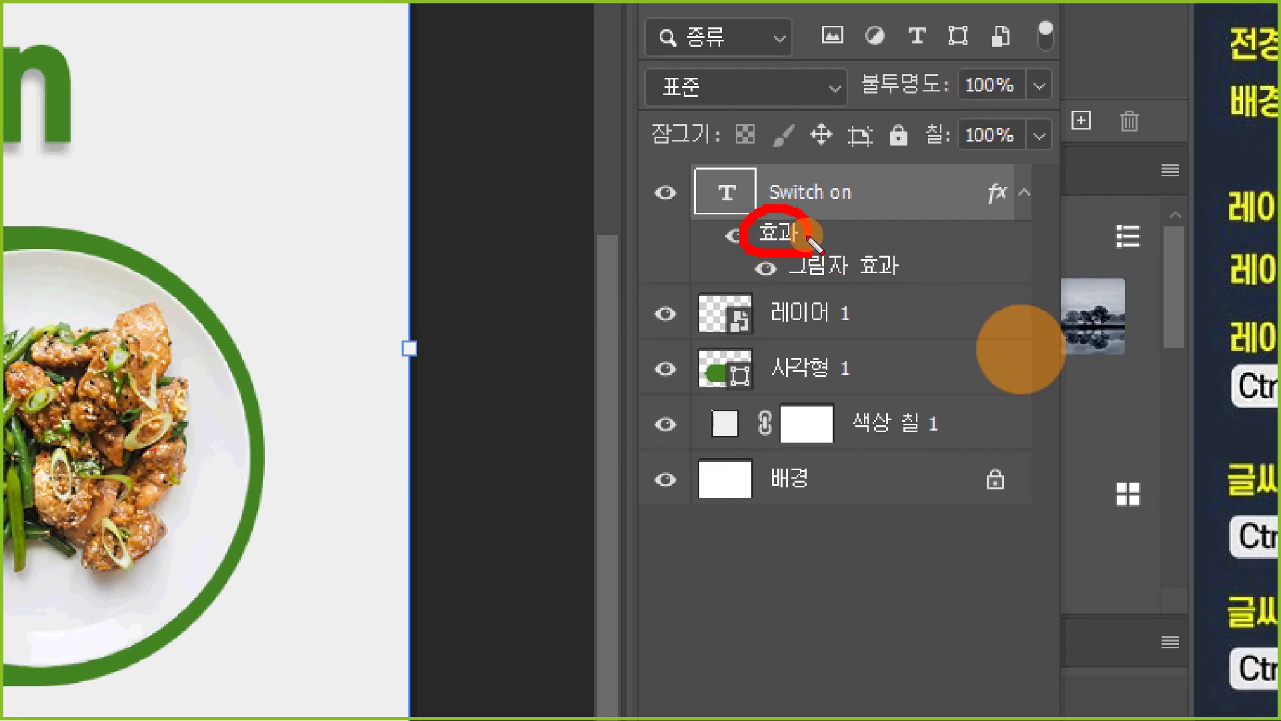
drag(771, 311, 850, 312)
mouse_move(831, 253)
mouse_down()
mouse_move(848, 213)
mouse_move(855, 256)
mouse_move(834, 239)
mouse_move(877, 200)
mouse_move(878, 250)
mouse_move(907, 229)
mouse_move(902, 216)
mouse_move(933, 251)
mouse_move(917, 303)
mouse_move(885, 304)
mouse_move(882, 289)
mouse_move(898, 323)
mouse_up()
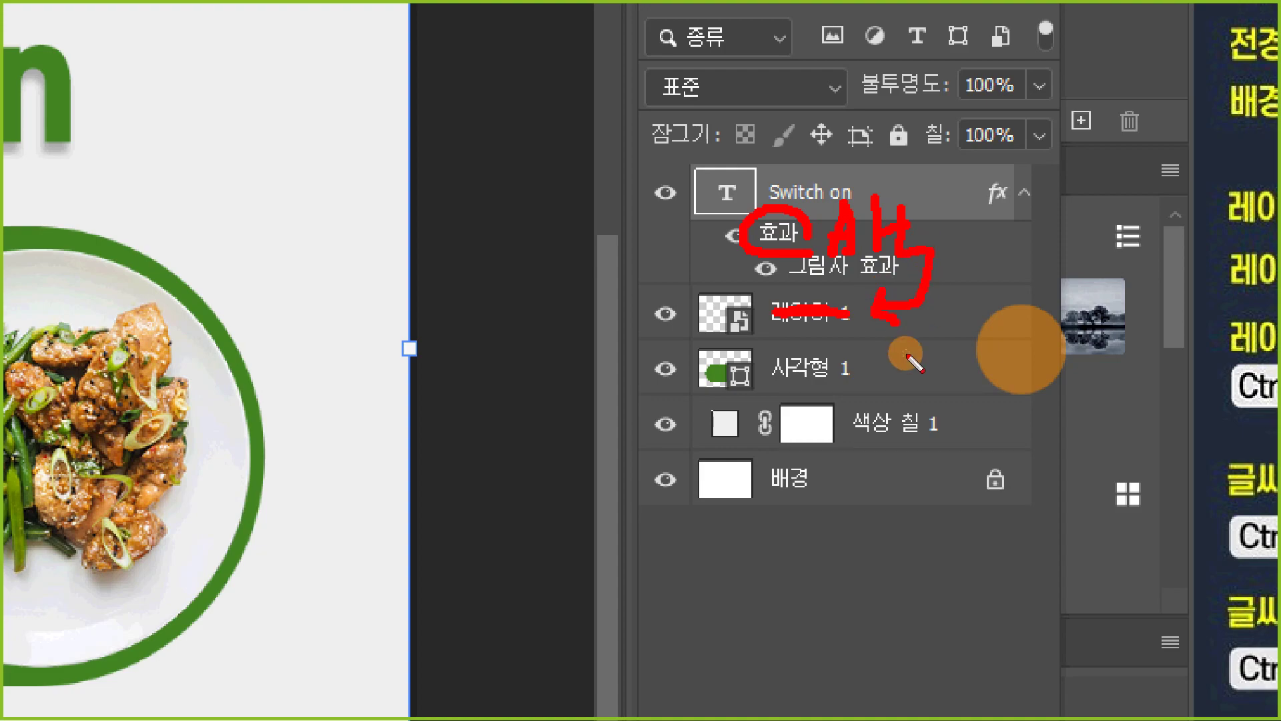
key(Escape)
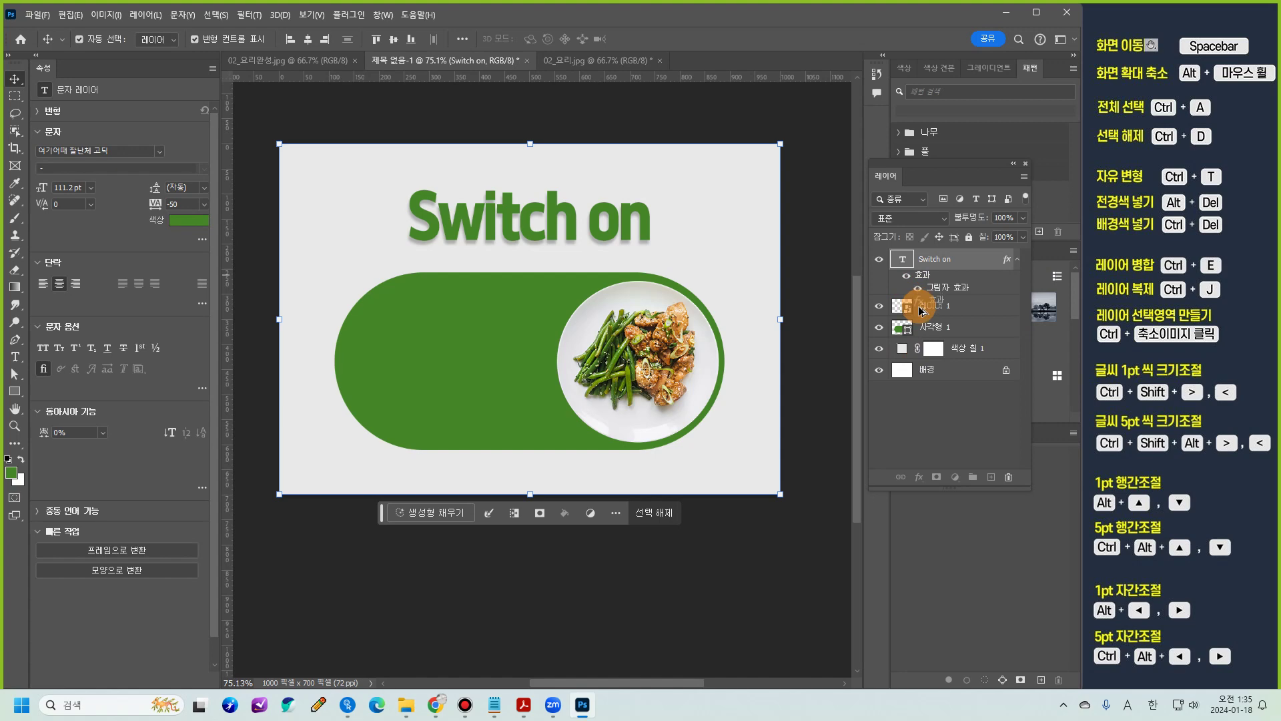
drag(922, 311, 920, 310)
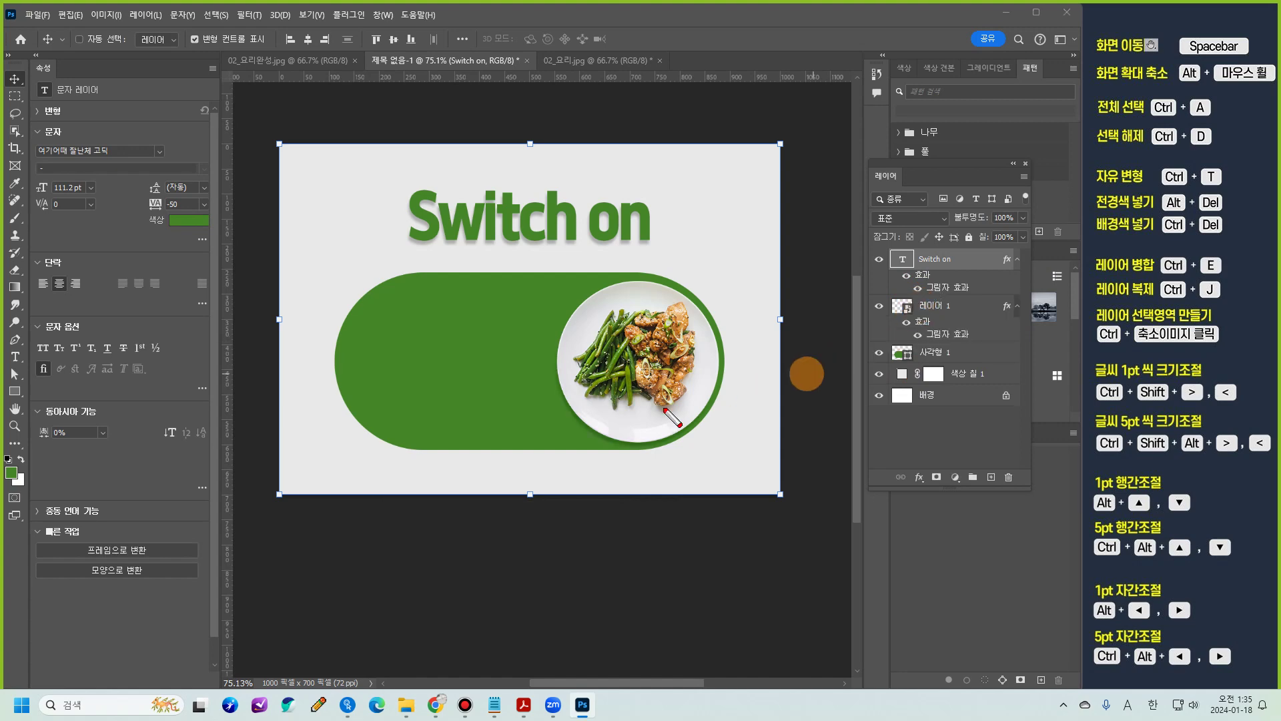
key(ctrl+1)
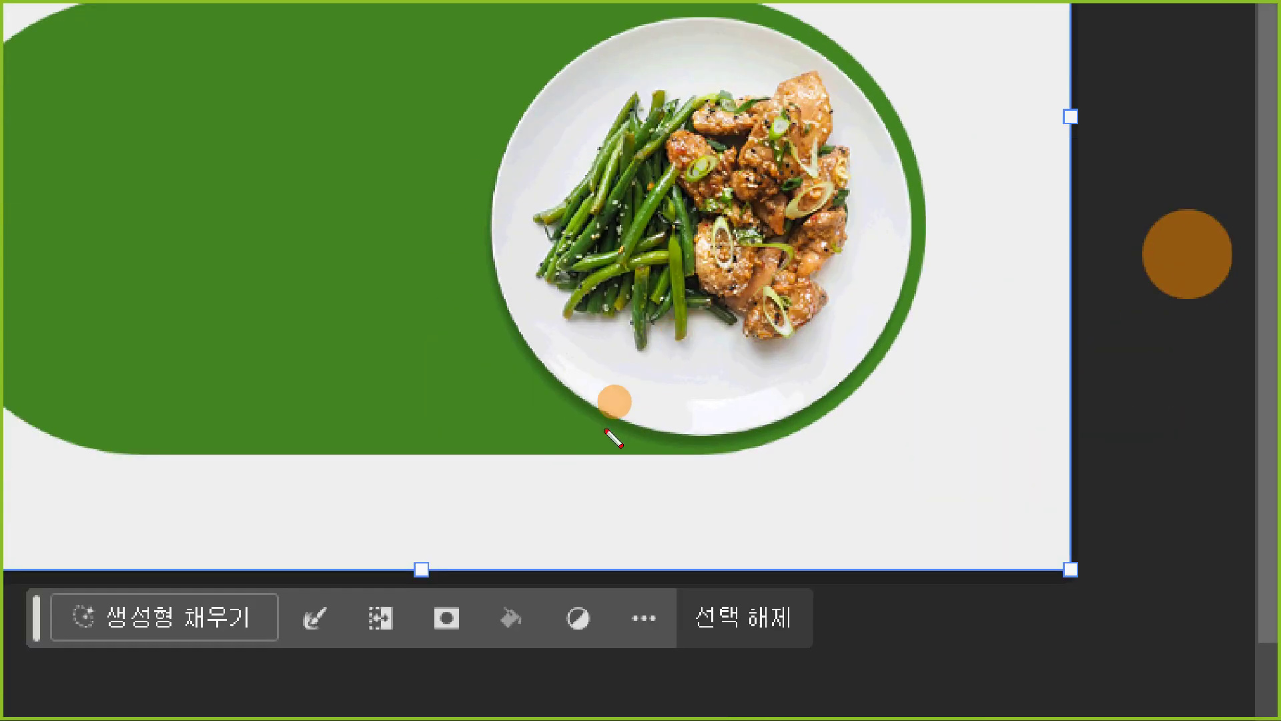
mouse_move(607, 431)
mouse_down()
mouse_move(573, 421)
mouse_move(604, 440)
mouse_up()
key(Escape)
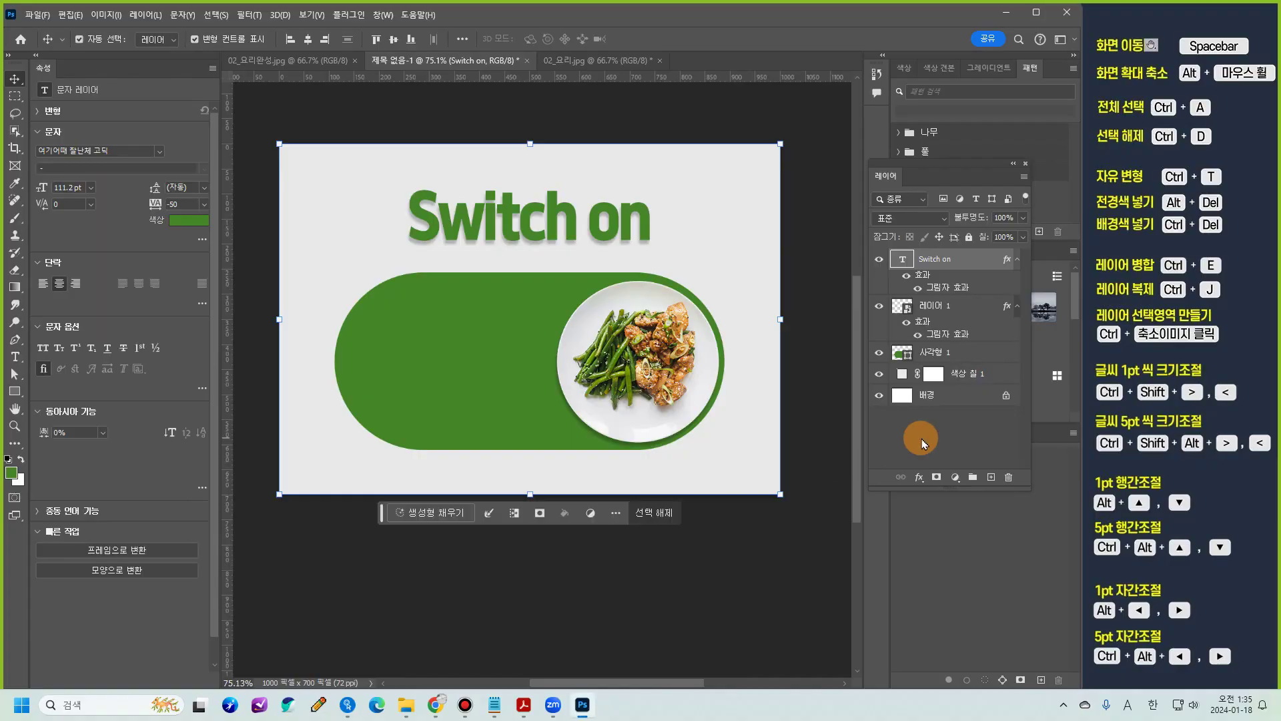